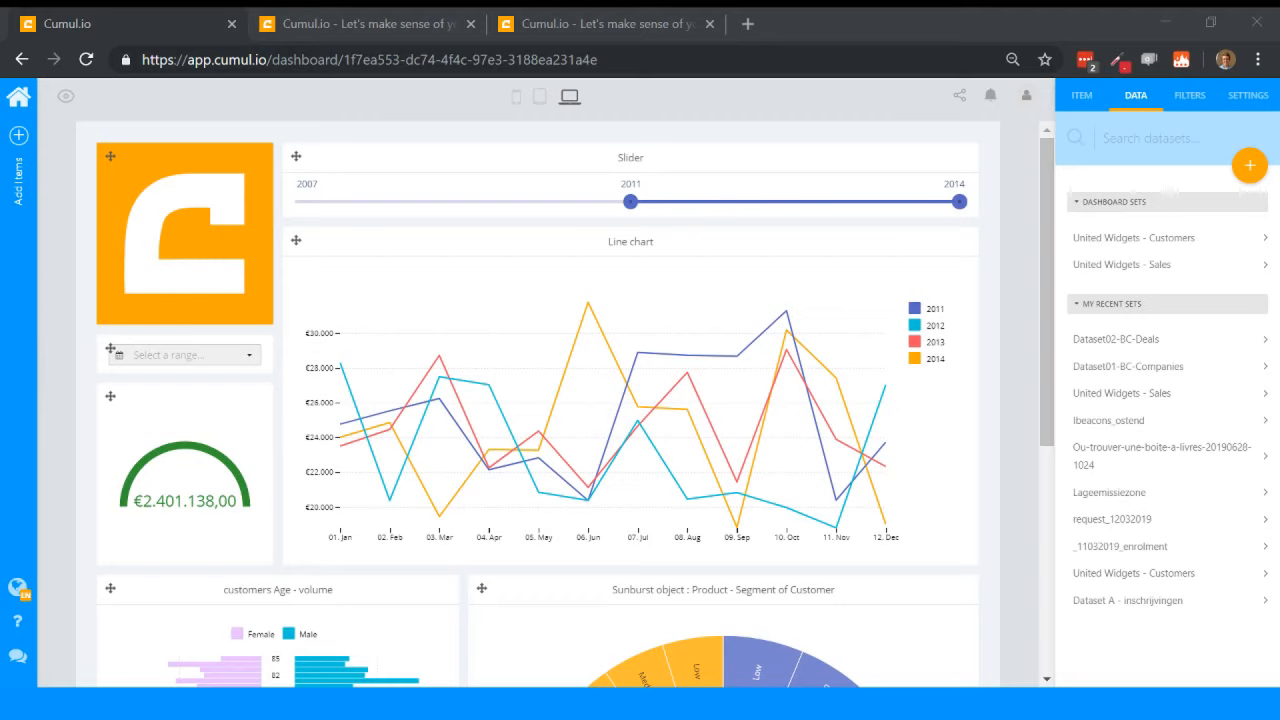
Step: View the columns of the United Widgets - Customers dashboard set, and open the Dataset01-BC-Companies dataset from the datasets overview
left_click(608, 342)
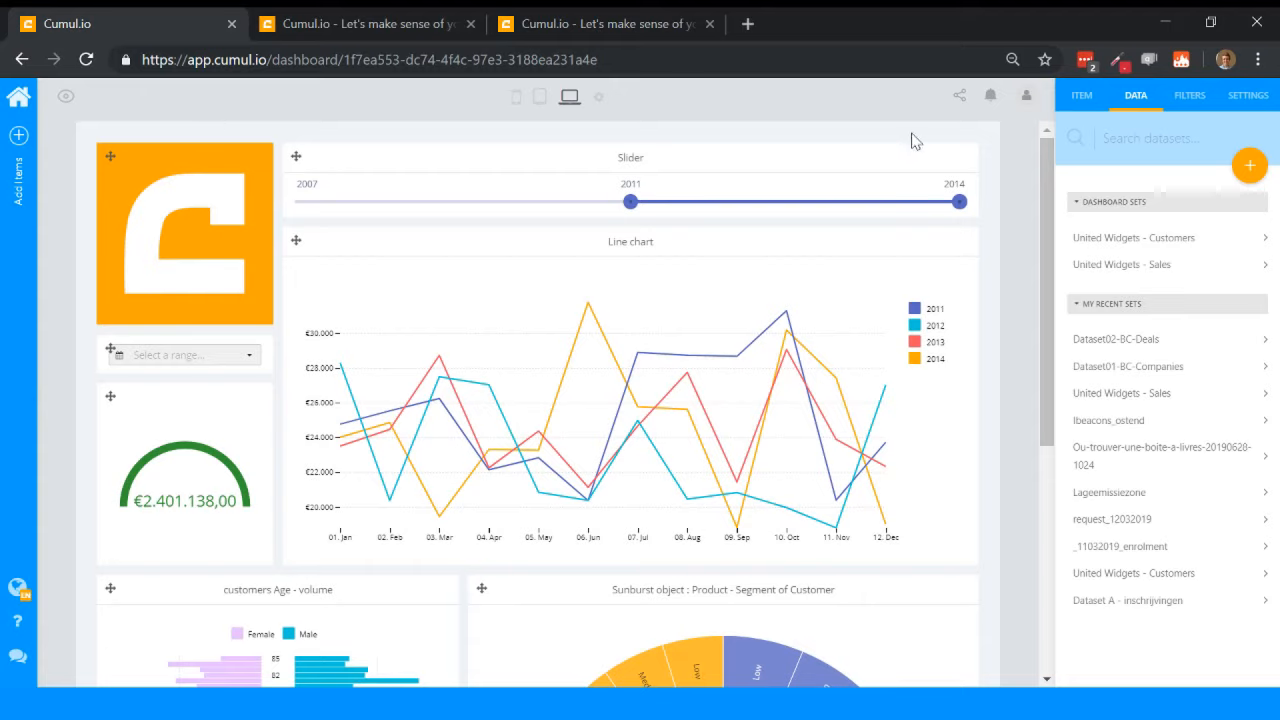
left_click(1166, 240)
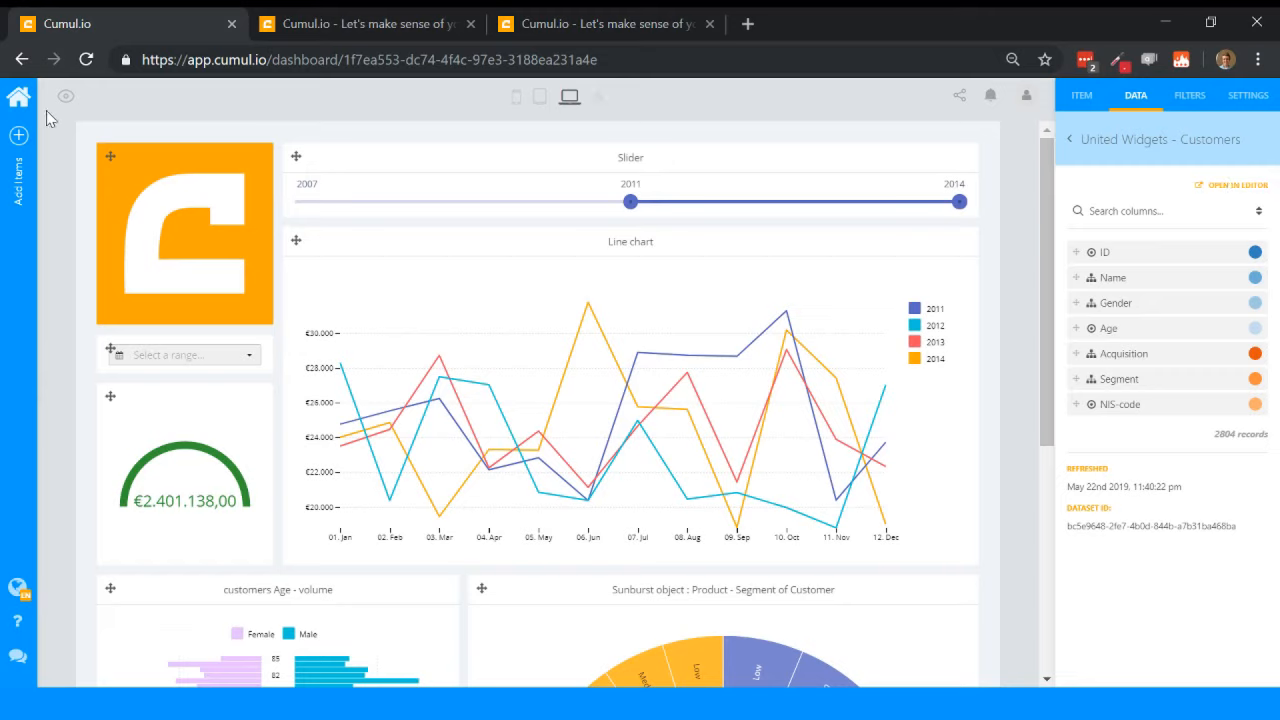
left_click(18, 96)
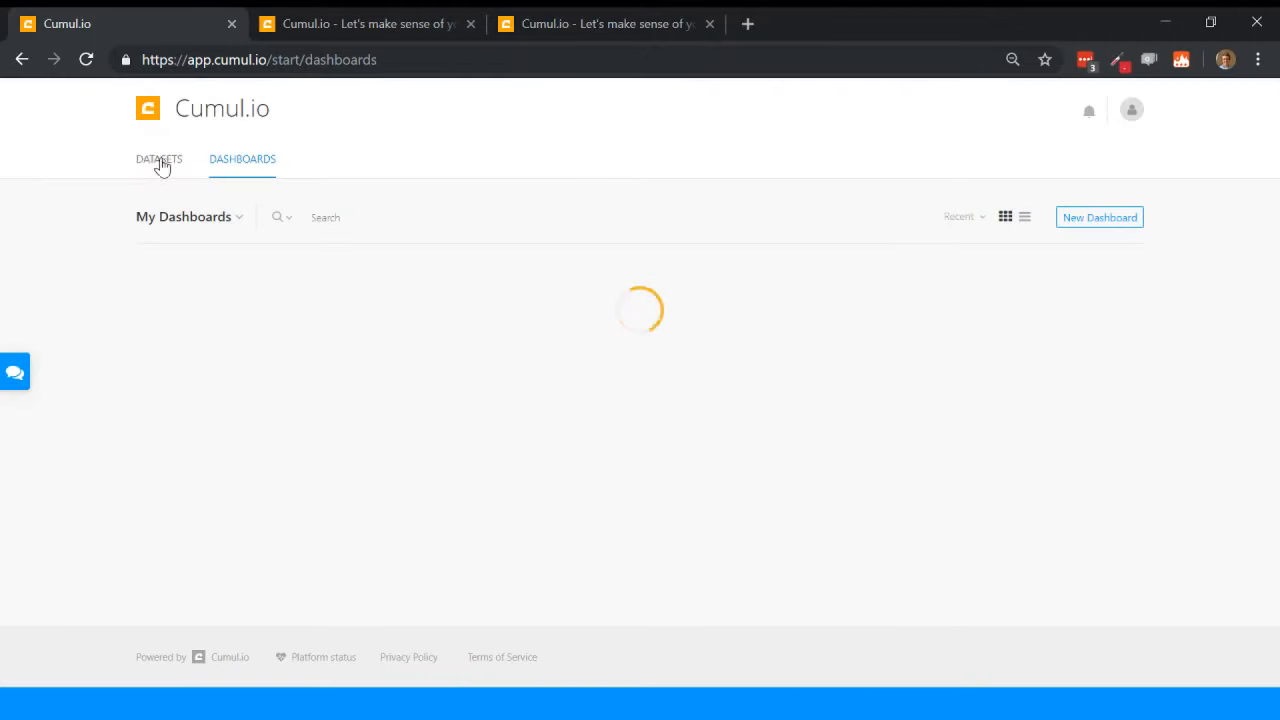
left_click(172, 166)
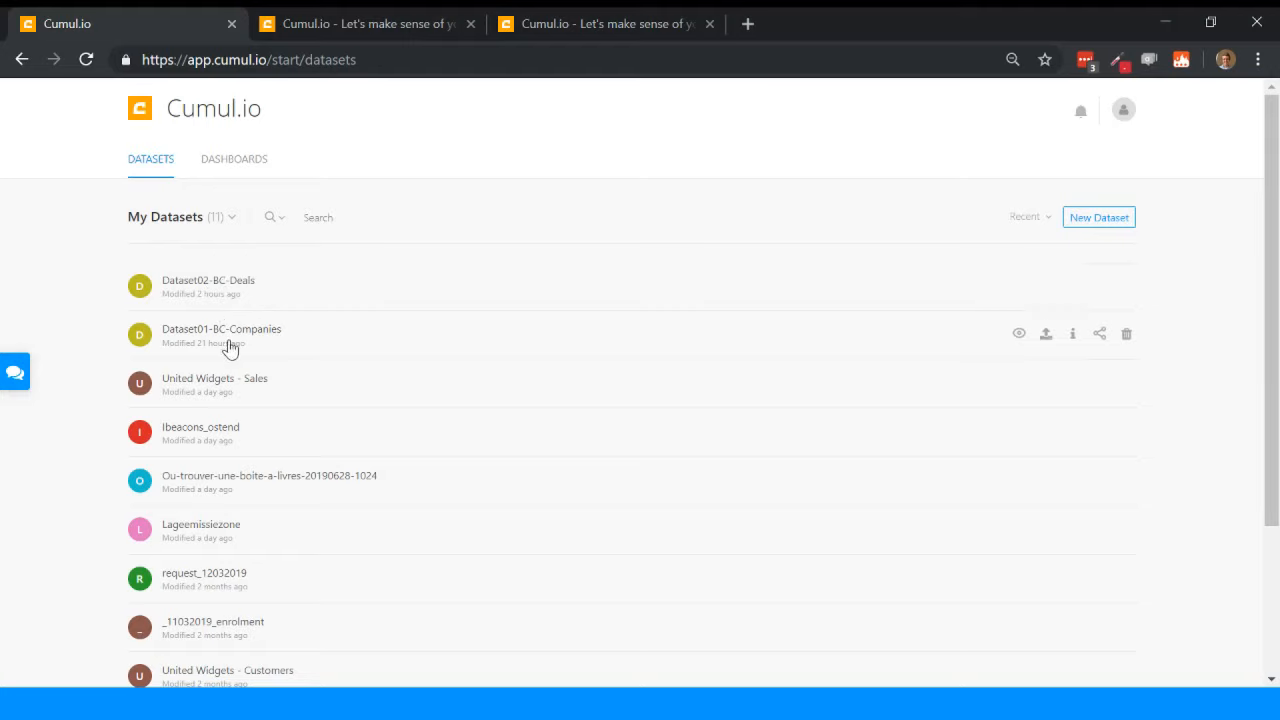
left_click(229, 347)
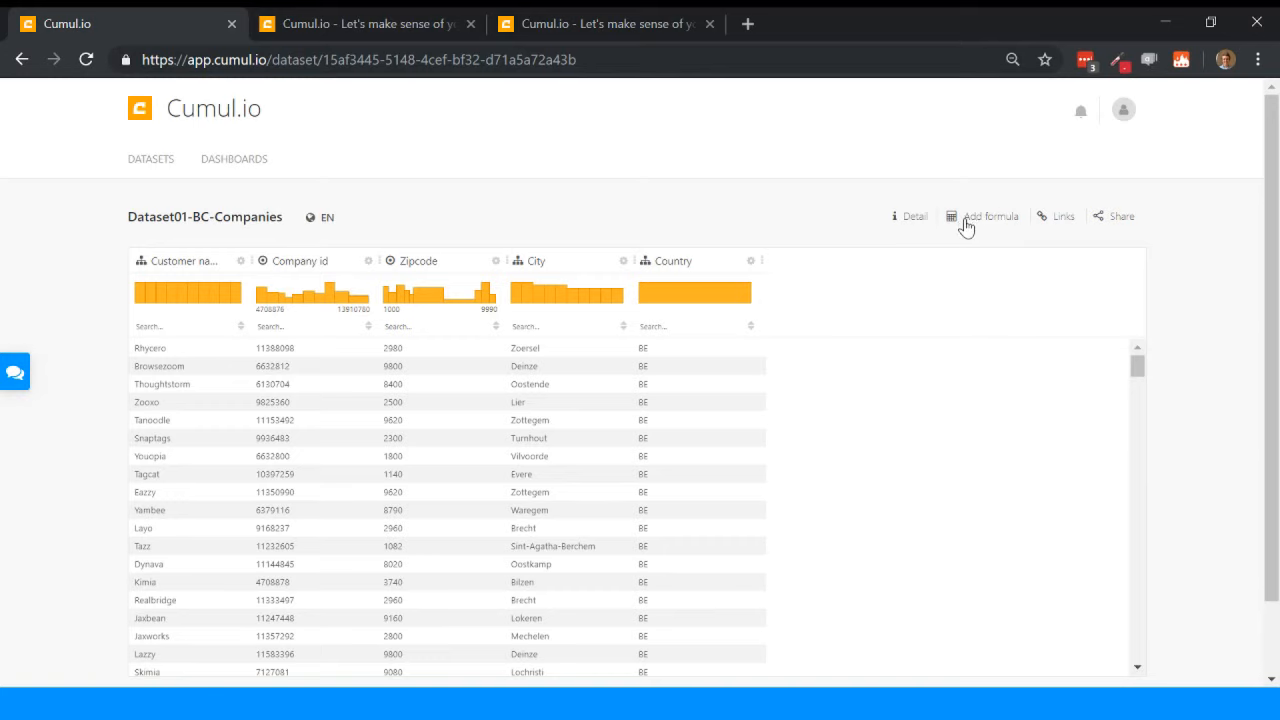
Step: Start a new formula column and look through the available function categories without choosing a different one
left_click(966, 227)
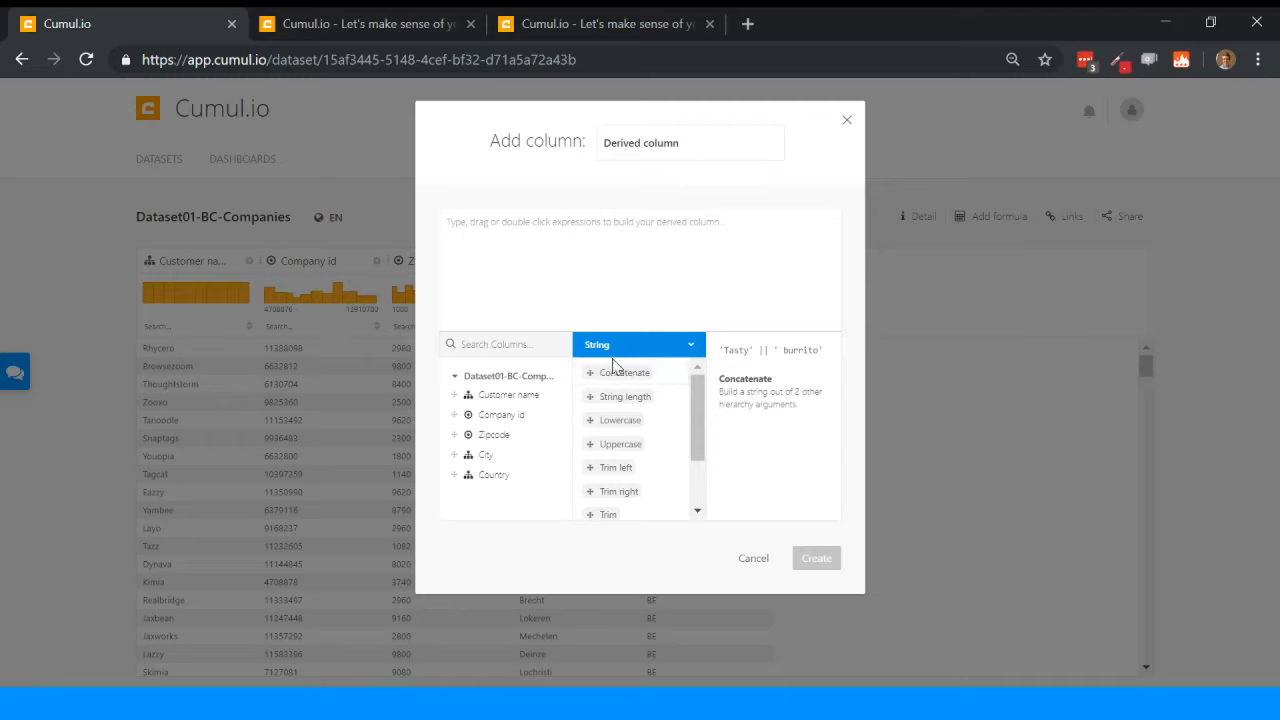
left_click(648, 350)
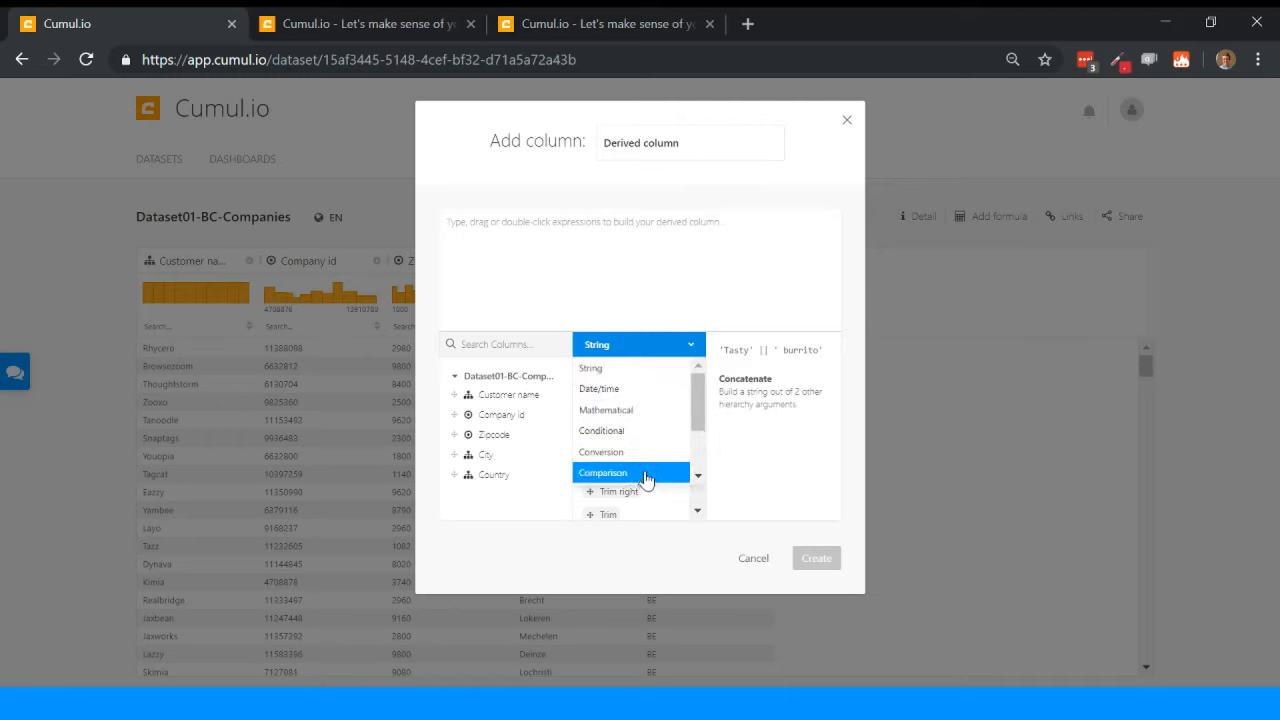
left_click(660, 347)
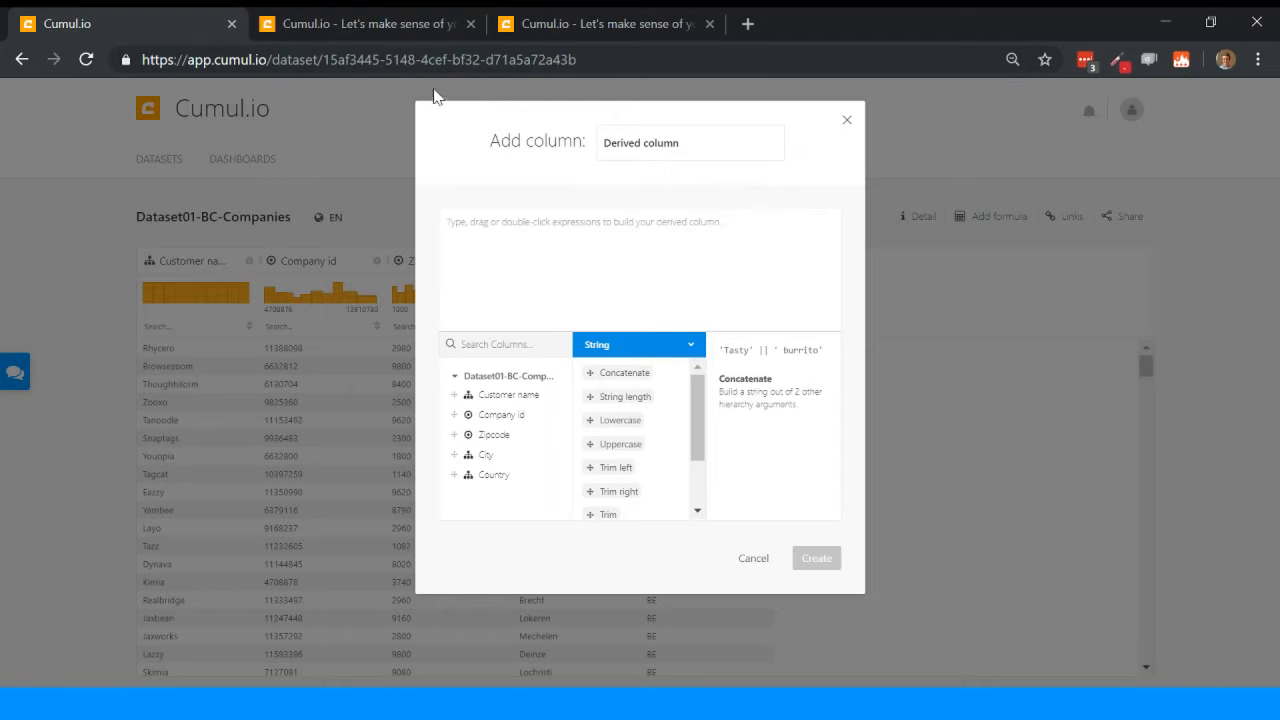
Step: Examine the academy article listing the formula editor's formulas, and close the empty new-column dialog in the dataset
left_click(385, 33)
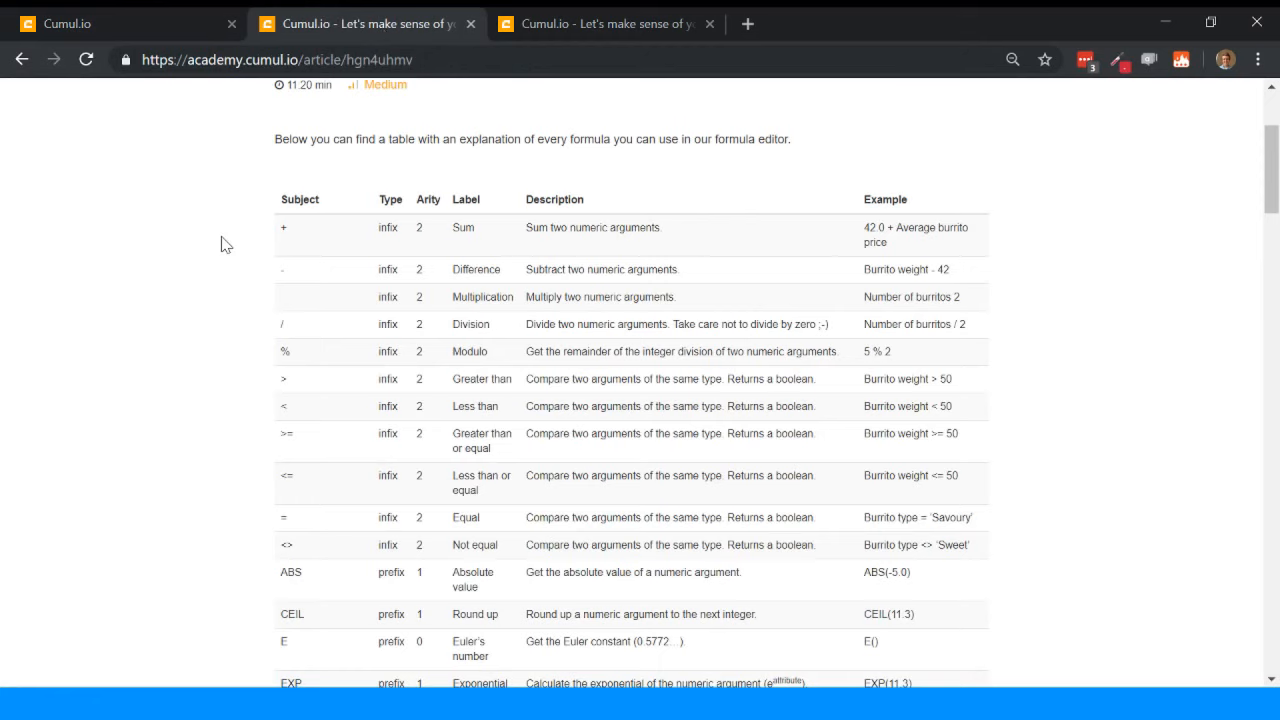
scroll(222, 245, "up", 2)
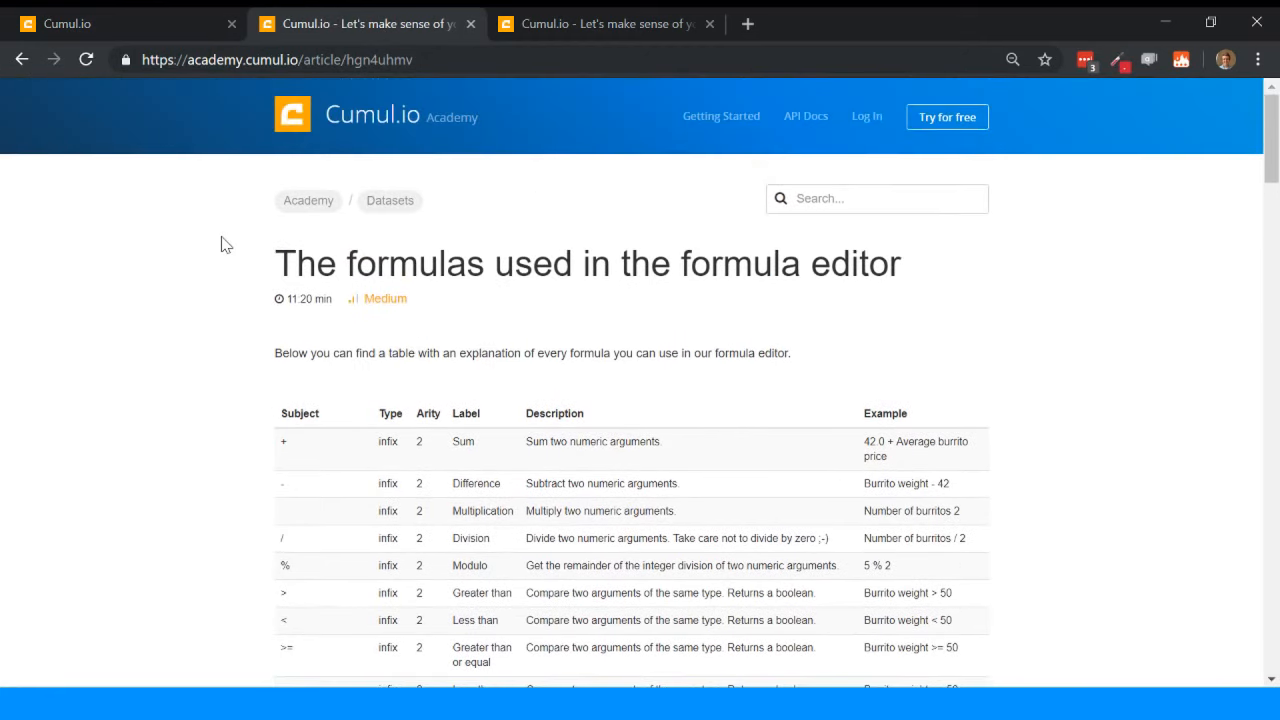
scroll(336, 399, "down", 1)
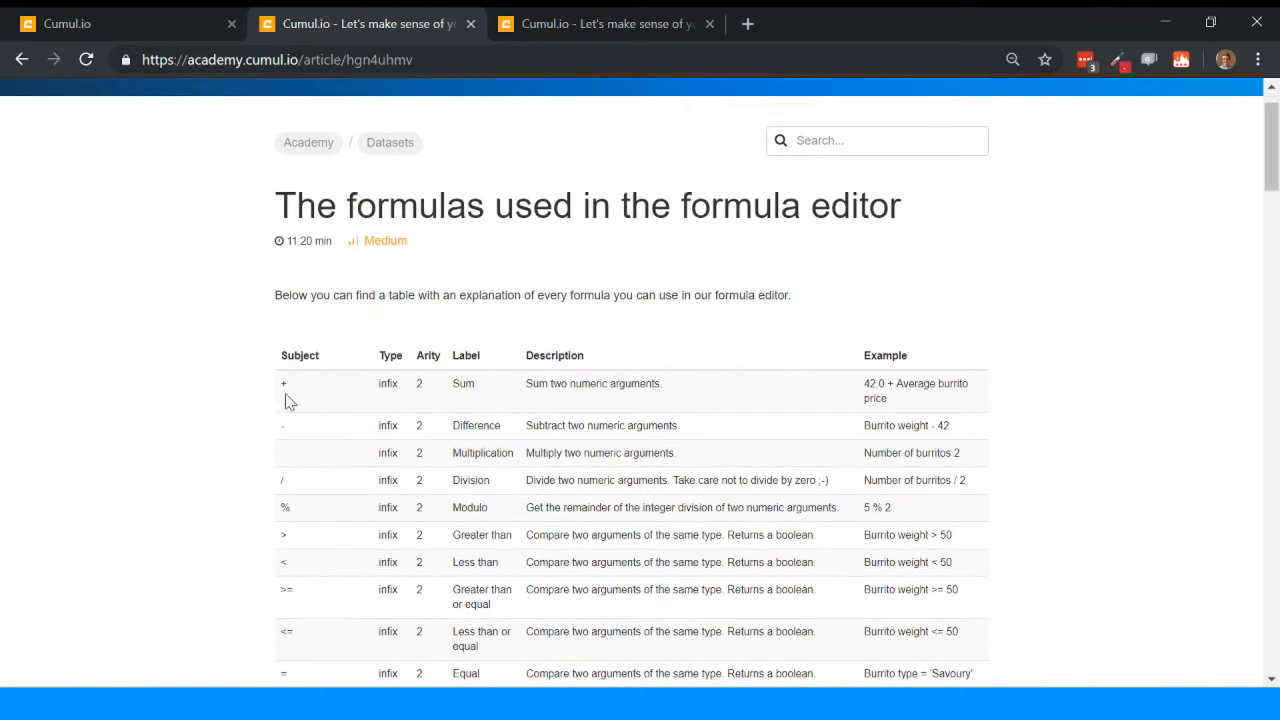
scroll(251, 420, "down", 2)
scroll(251, 420, "down", 1)
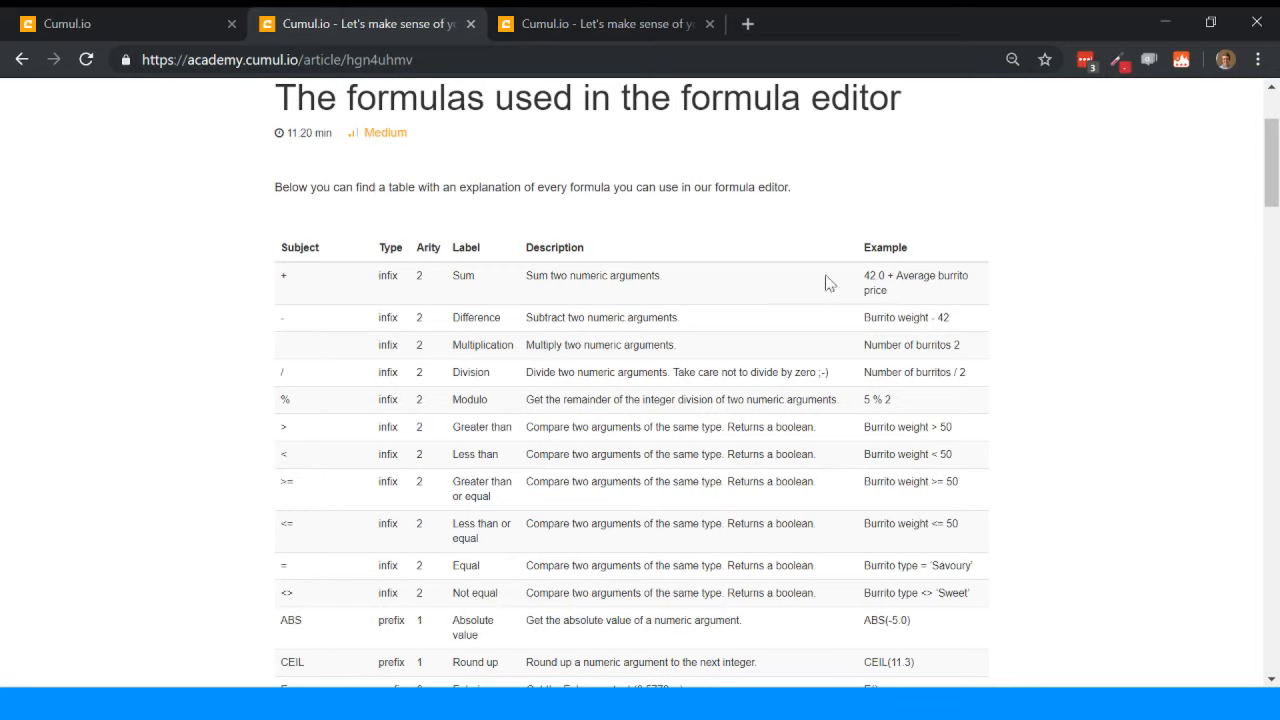
scroll(735, 466, "down", 1)
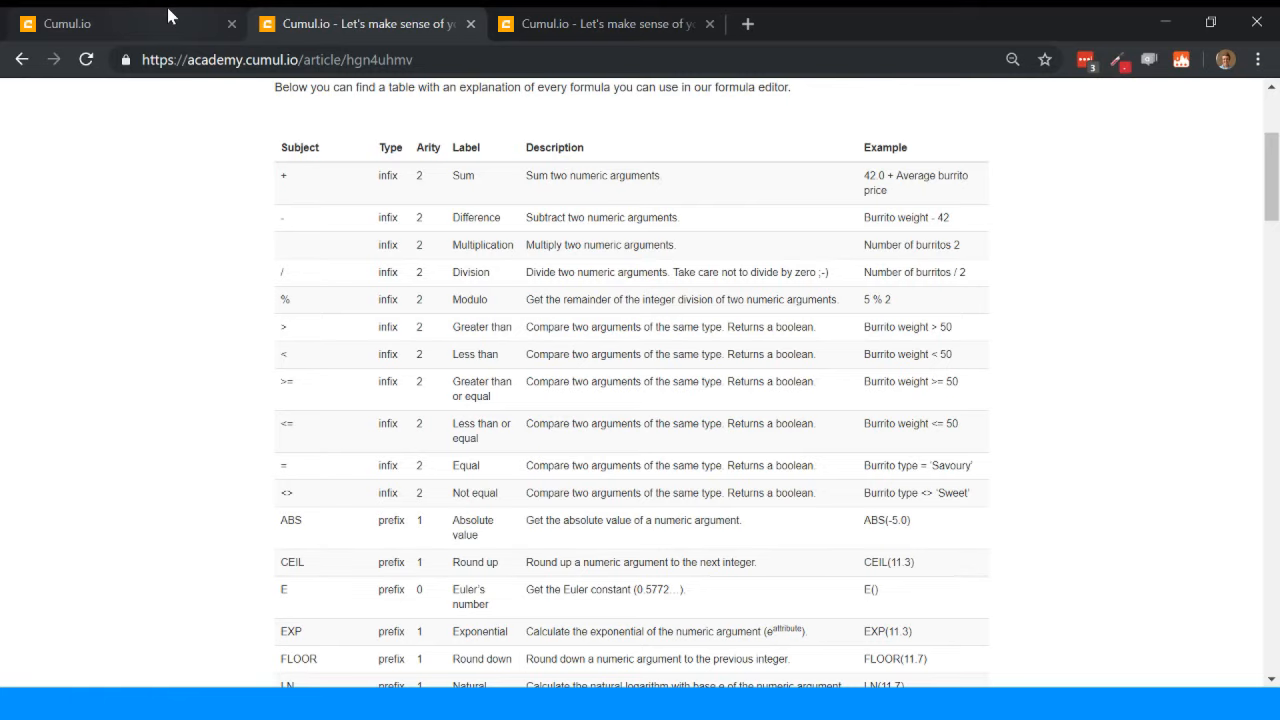
scroll(195, 230, "up", 2)
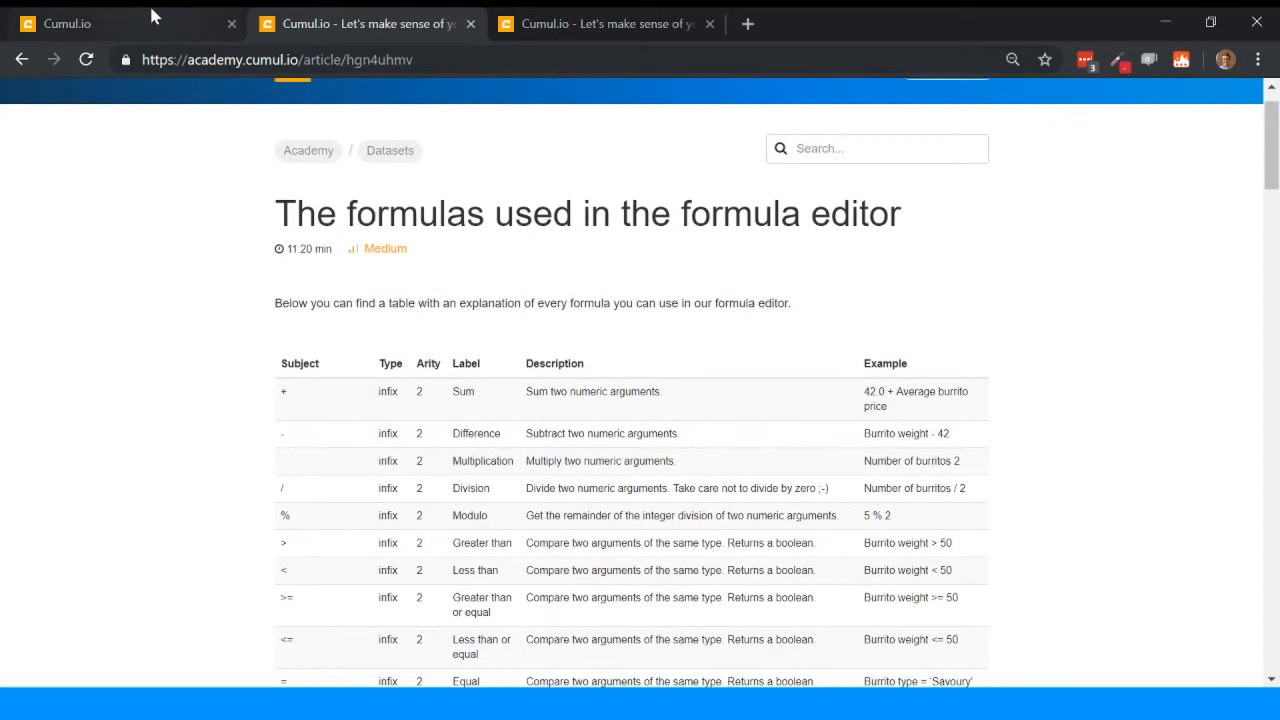
left_click(151, 12)
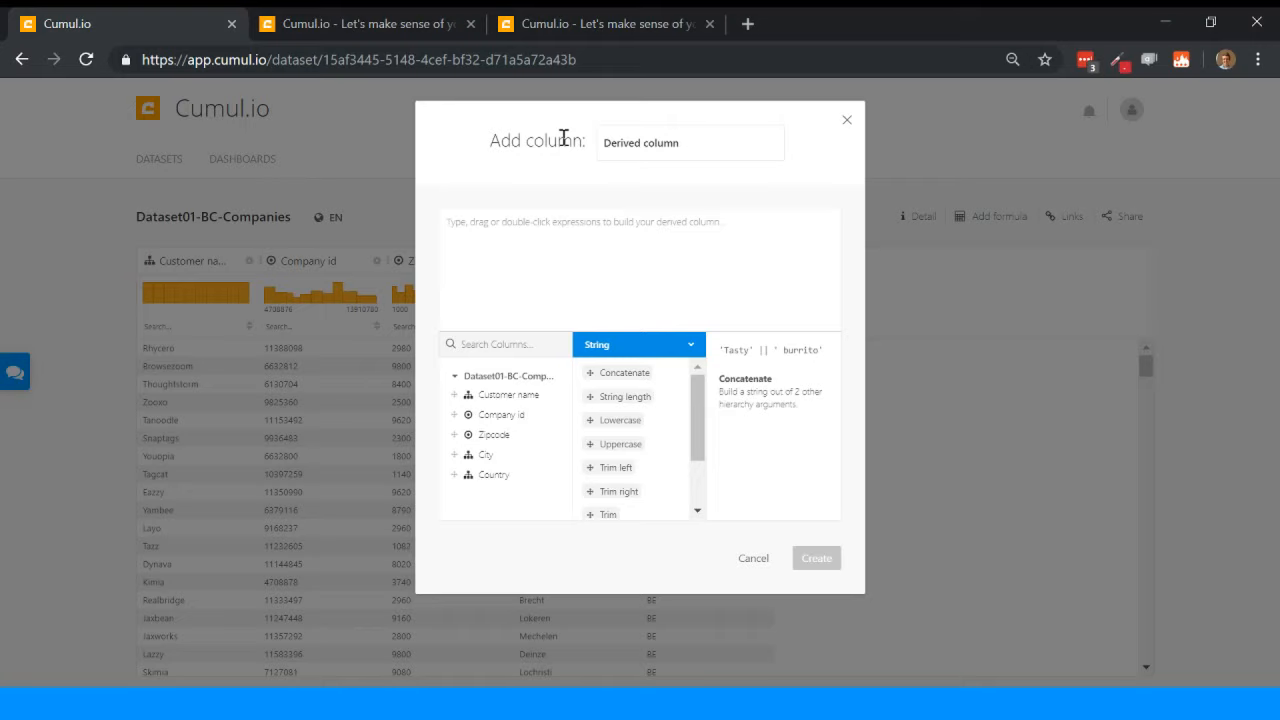
left_click(843, 122)
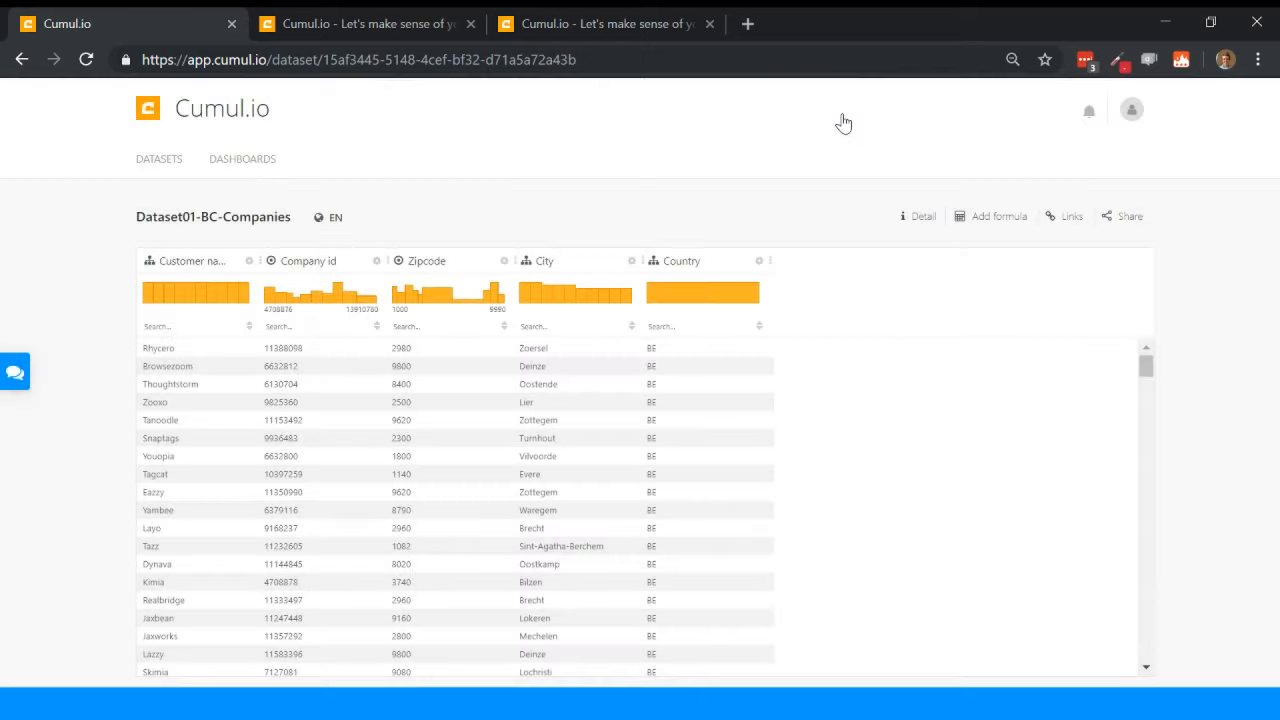
Step: Read the academy article on supported data types down to the descriptions of each type
left_click(614, 16)
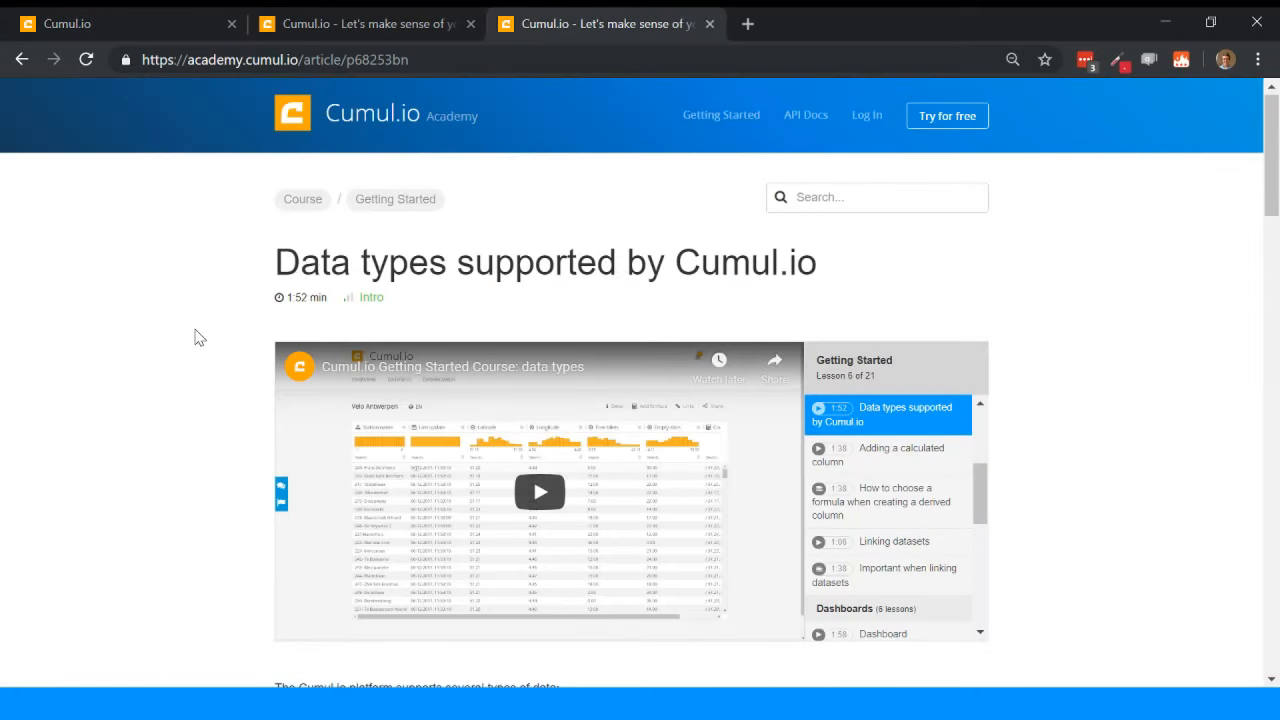
scroll(199, 338, "down", 3)
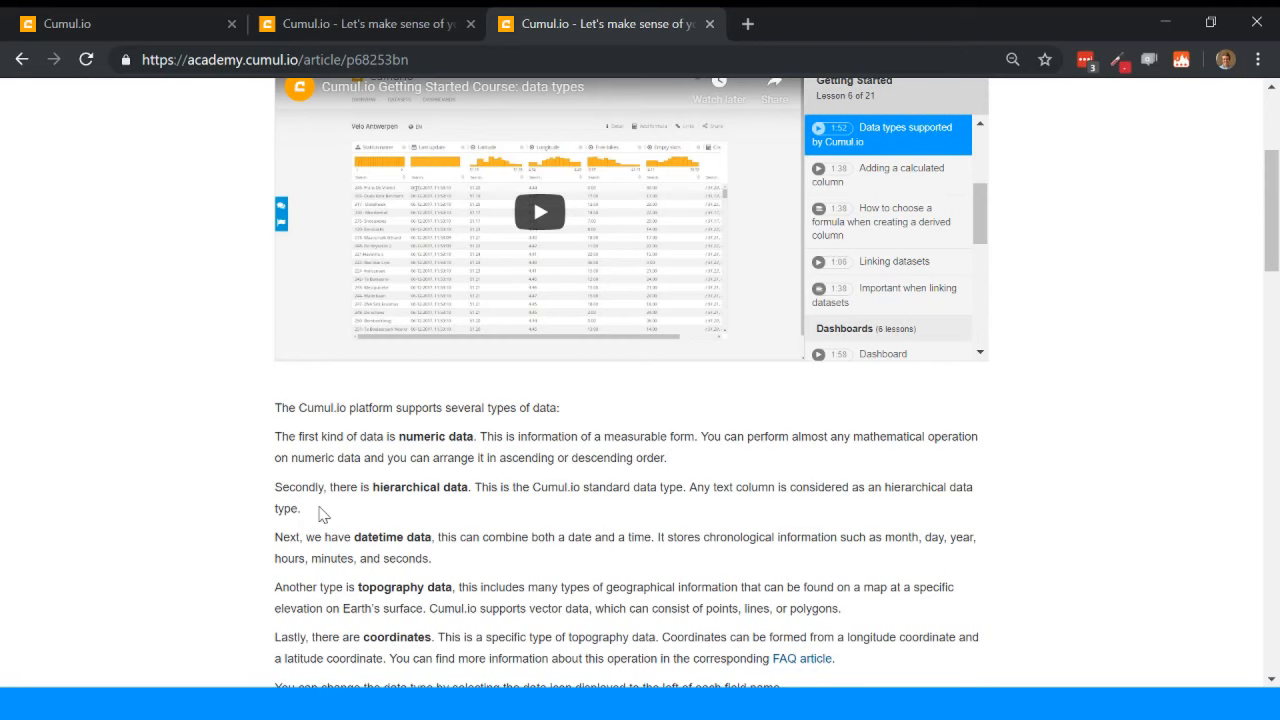
scroll(322, 514, "down", 1)
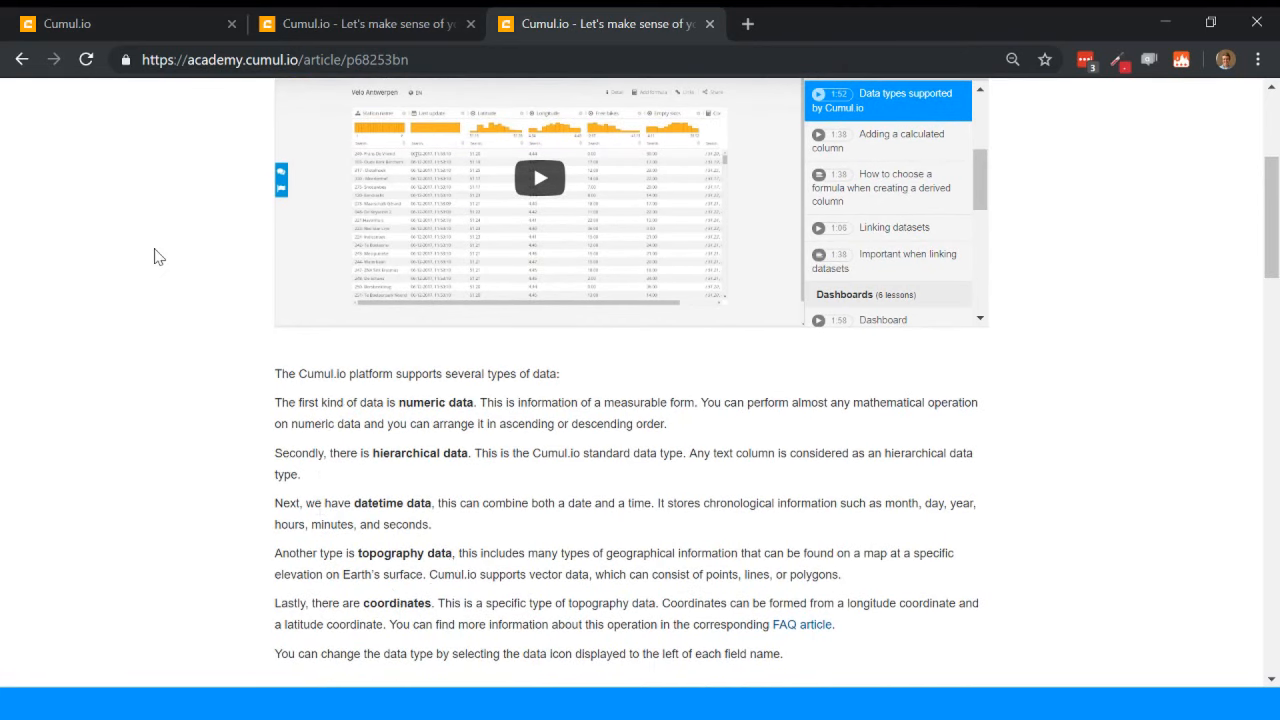
Step: Change the Company id column's data type to Hierarchy in Dataset01-BC-Companies, and widen the Customer name column slightly
left_click(143, 24)
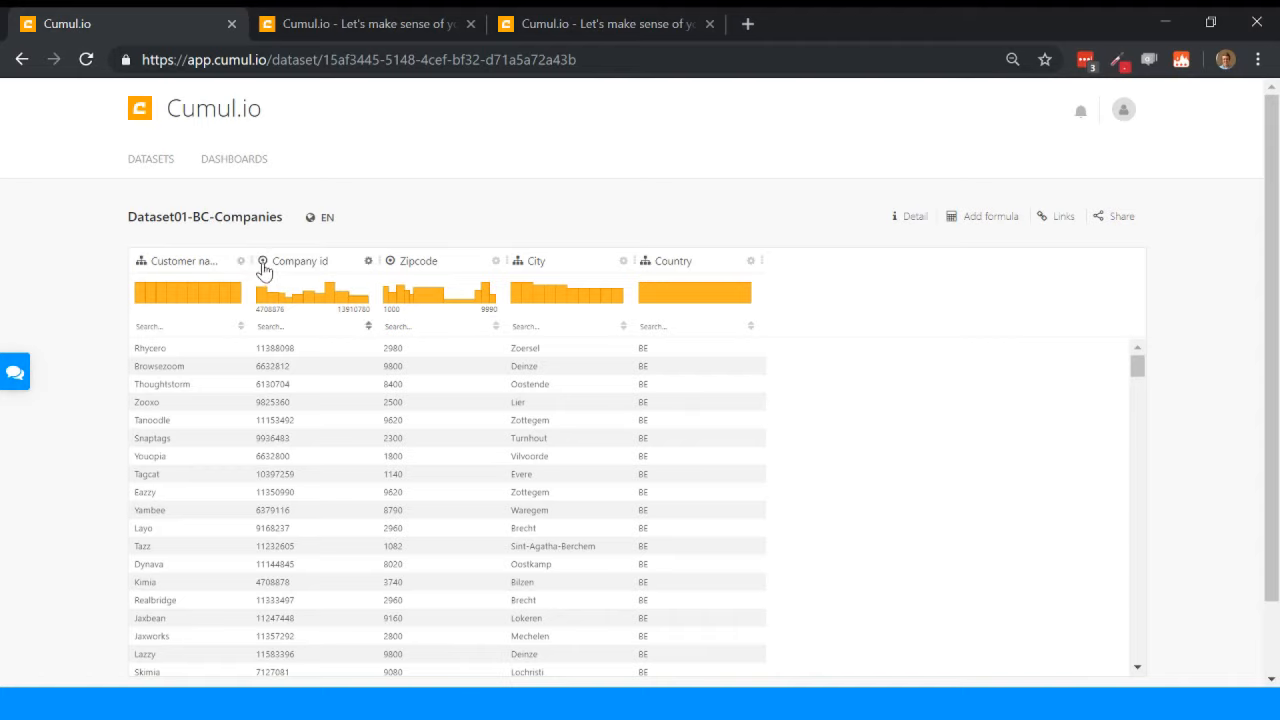
left_click(263, 263)
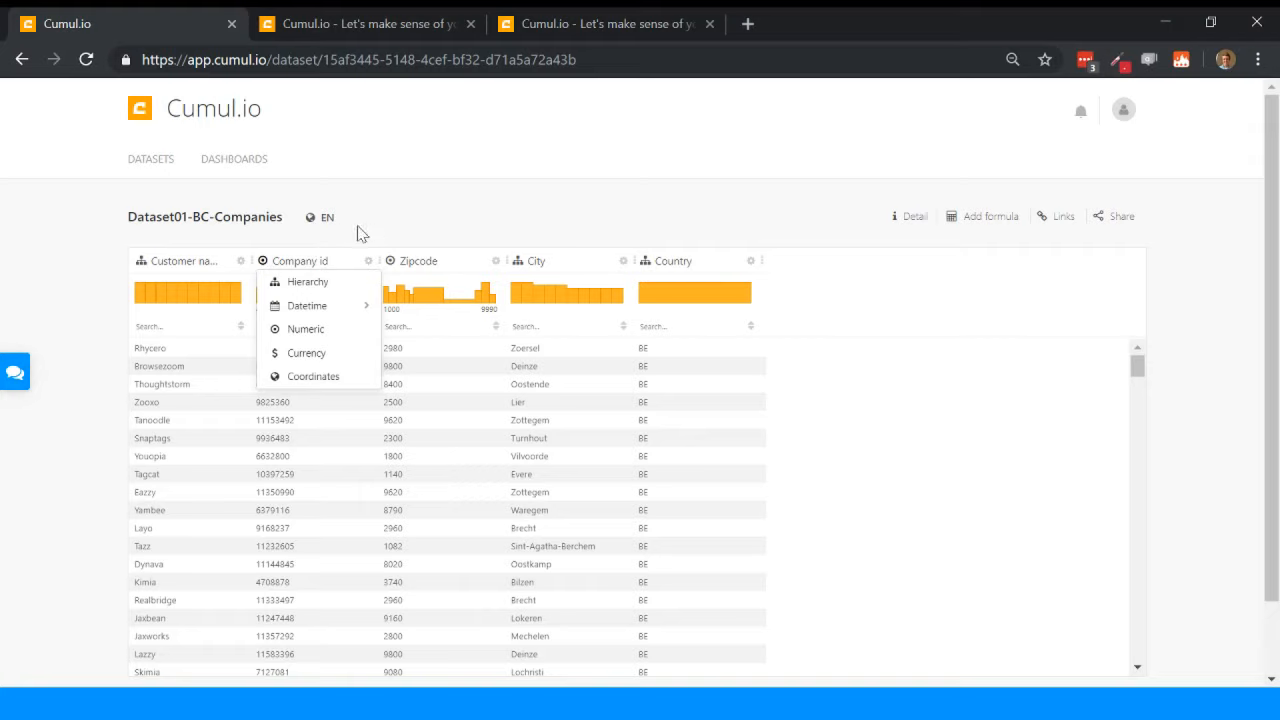
mouse_move(175, 307)
left_click(308, 283)
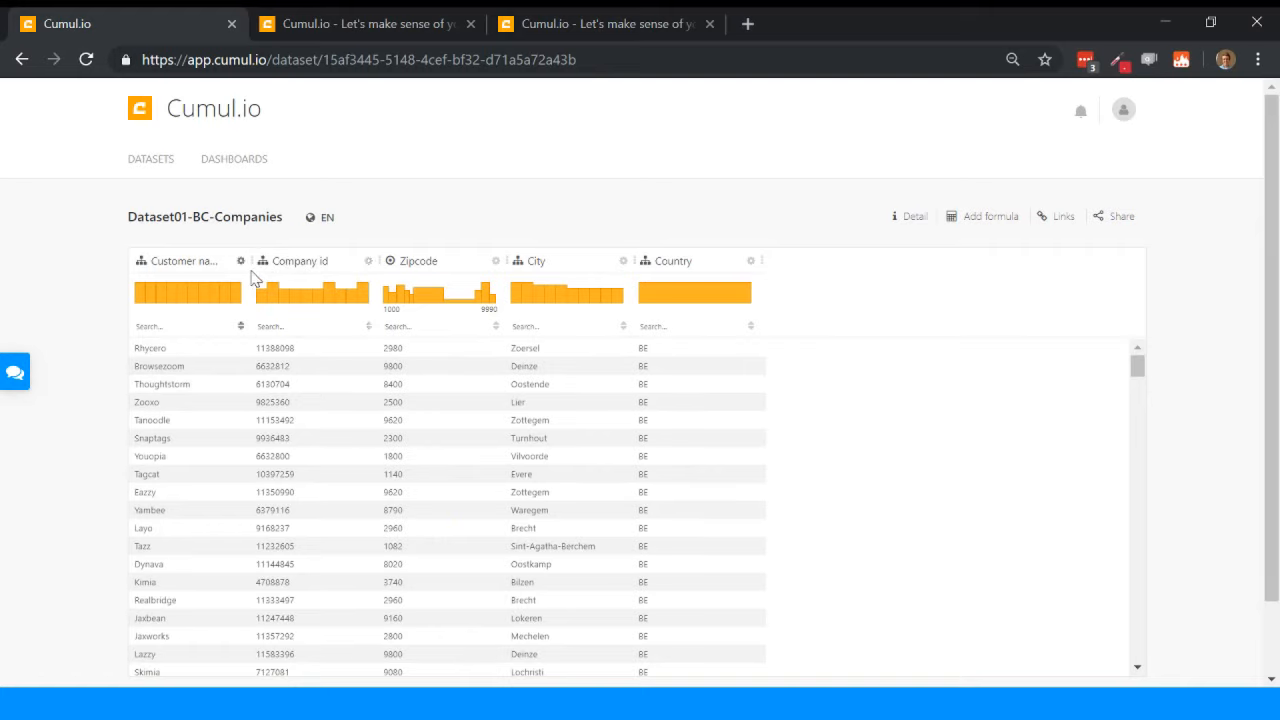
left_click_drag(249, 260, 257, 259)
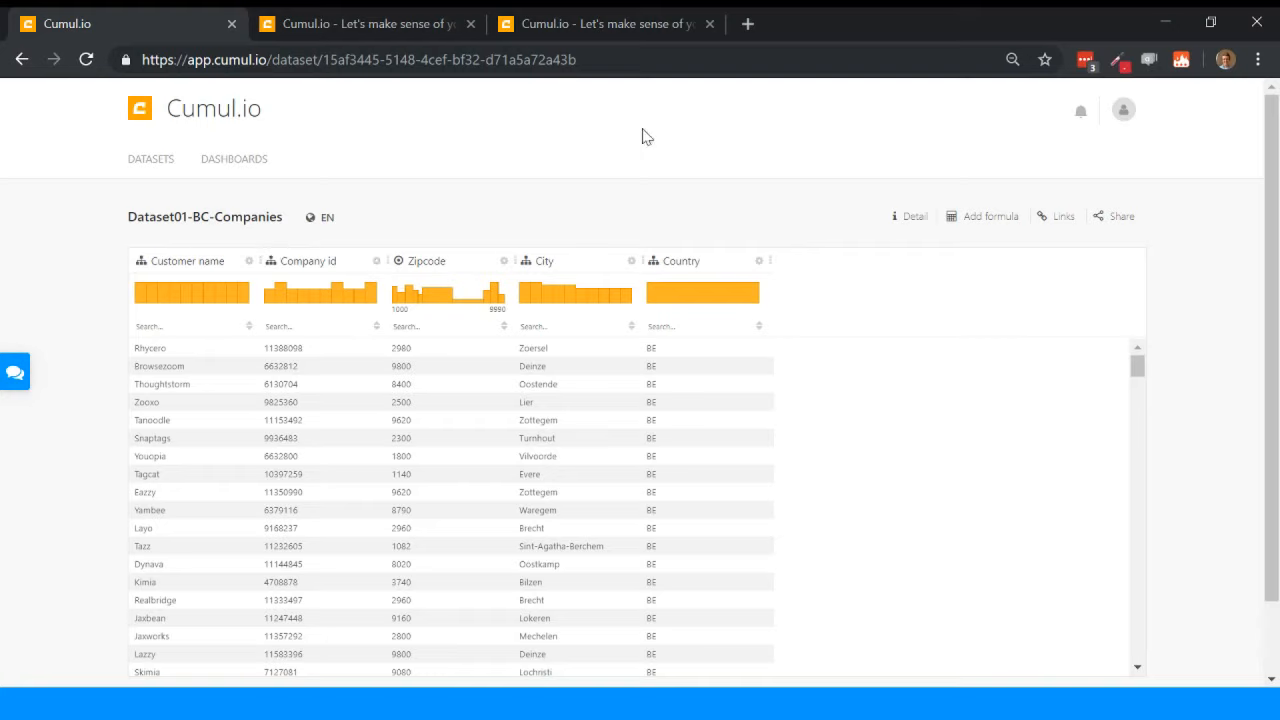
Step: Review the data type descriptions in the academy article again, including how to change a column's type
left_click(590, 30)
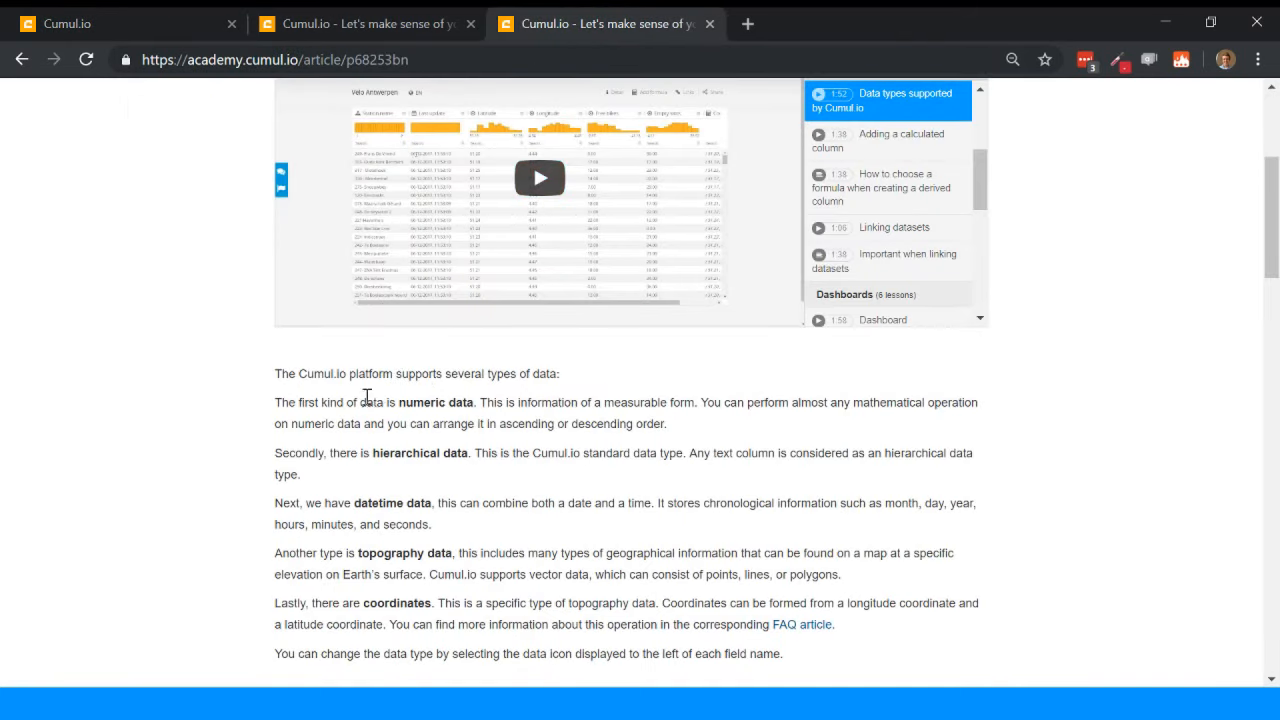
scroll(197, 363, "up", 1)
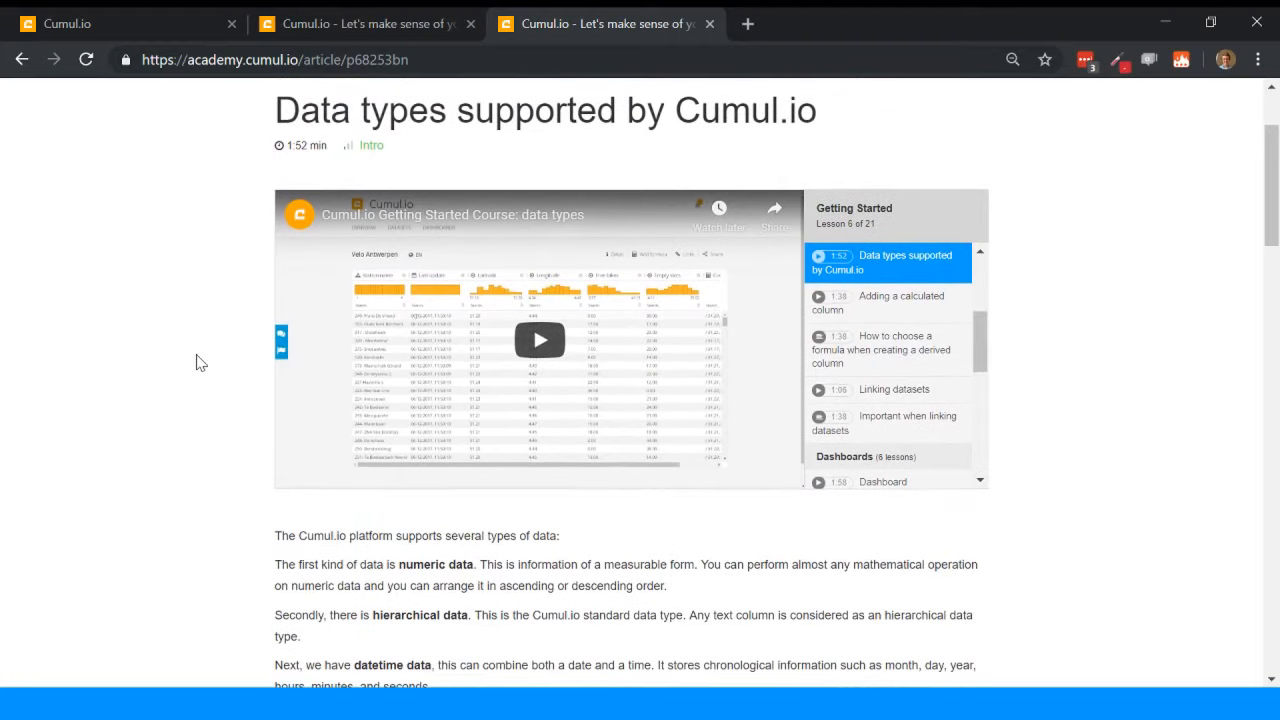
scroll(197, 363, "down", 3)
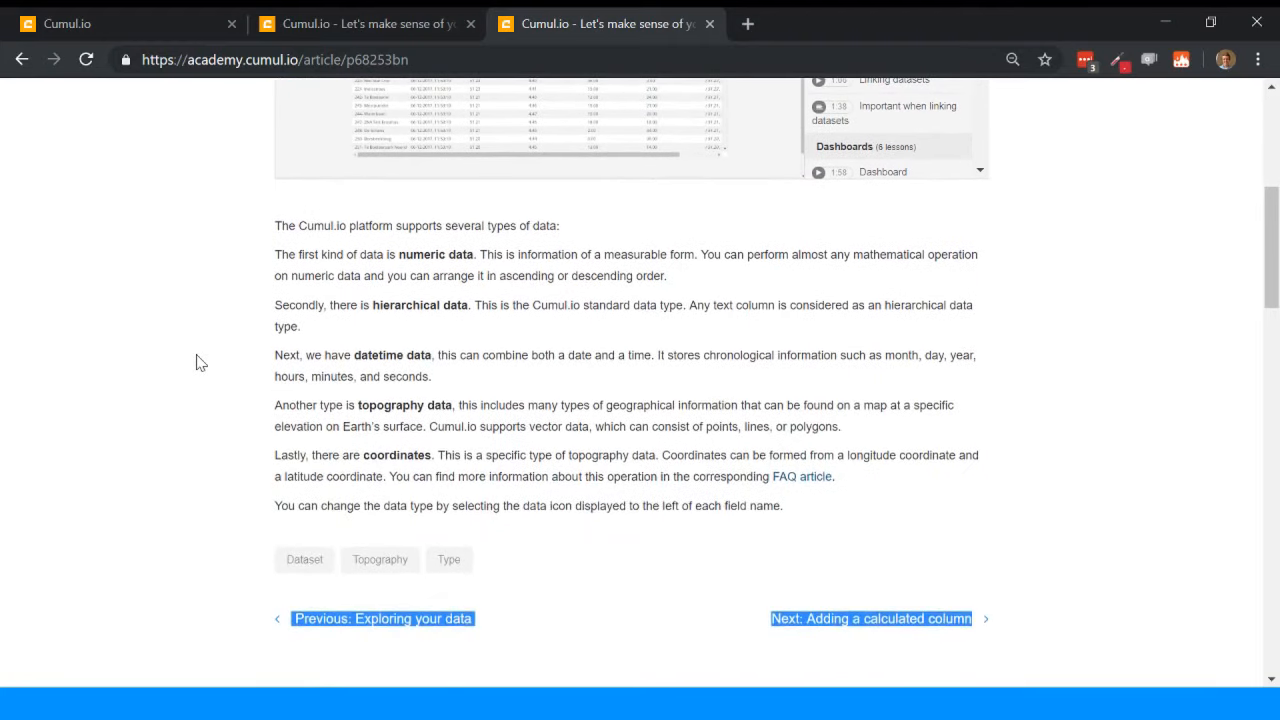
left_click(197, 356)
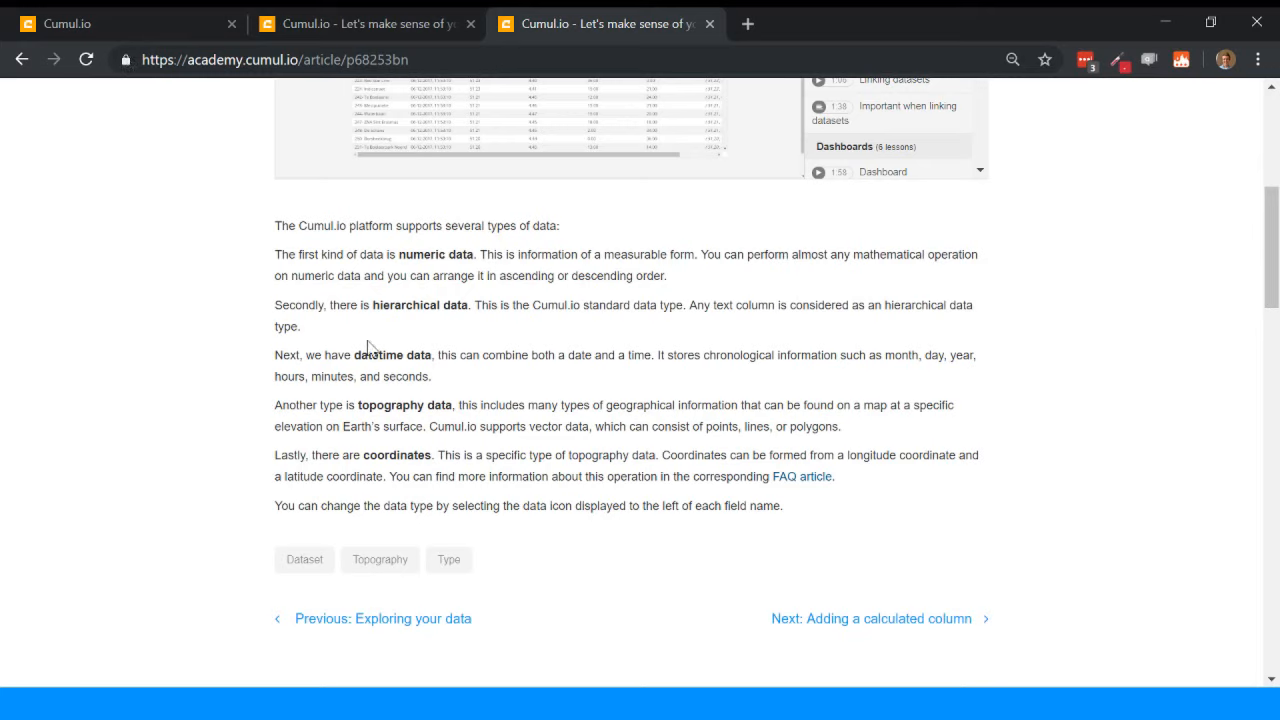
Step: Start a derived column in Dataset01-BC-Companies with the formula Customer name || Company id
left_click(113, 16)
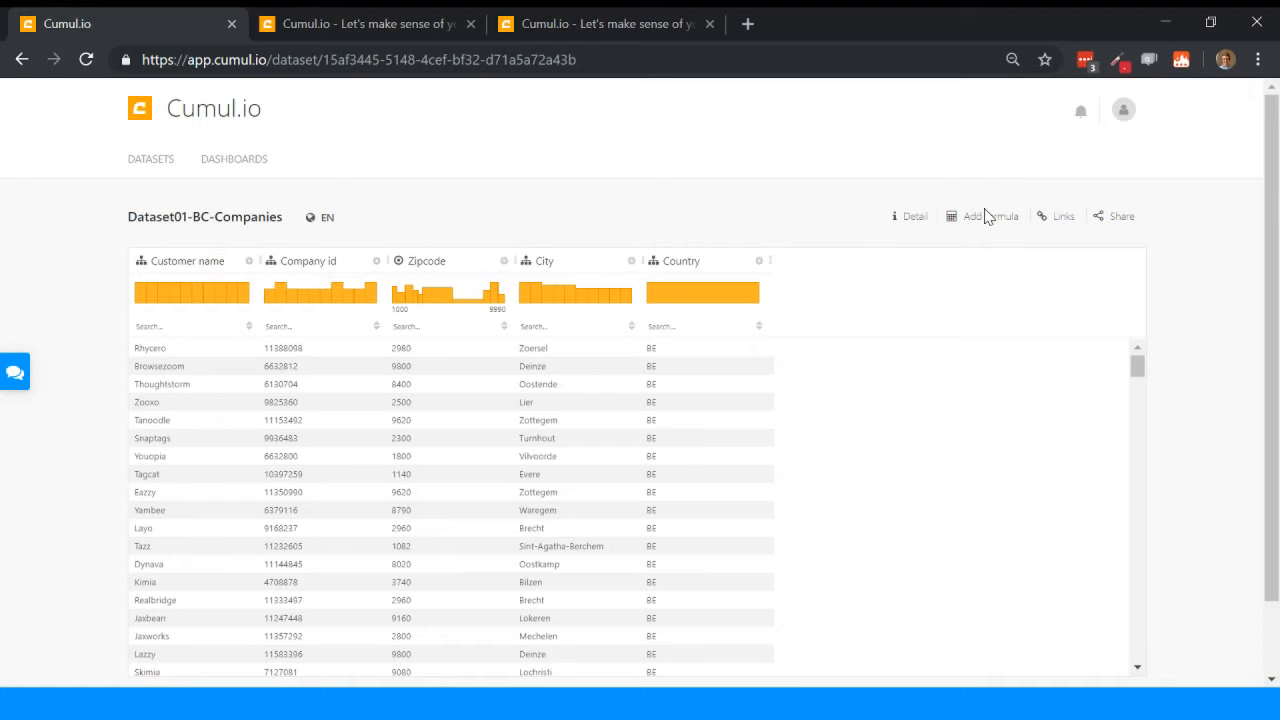
left_click(995, 231)
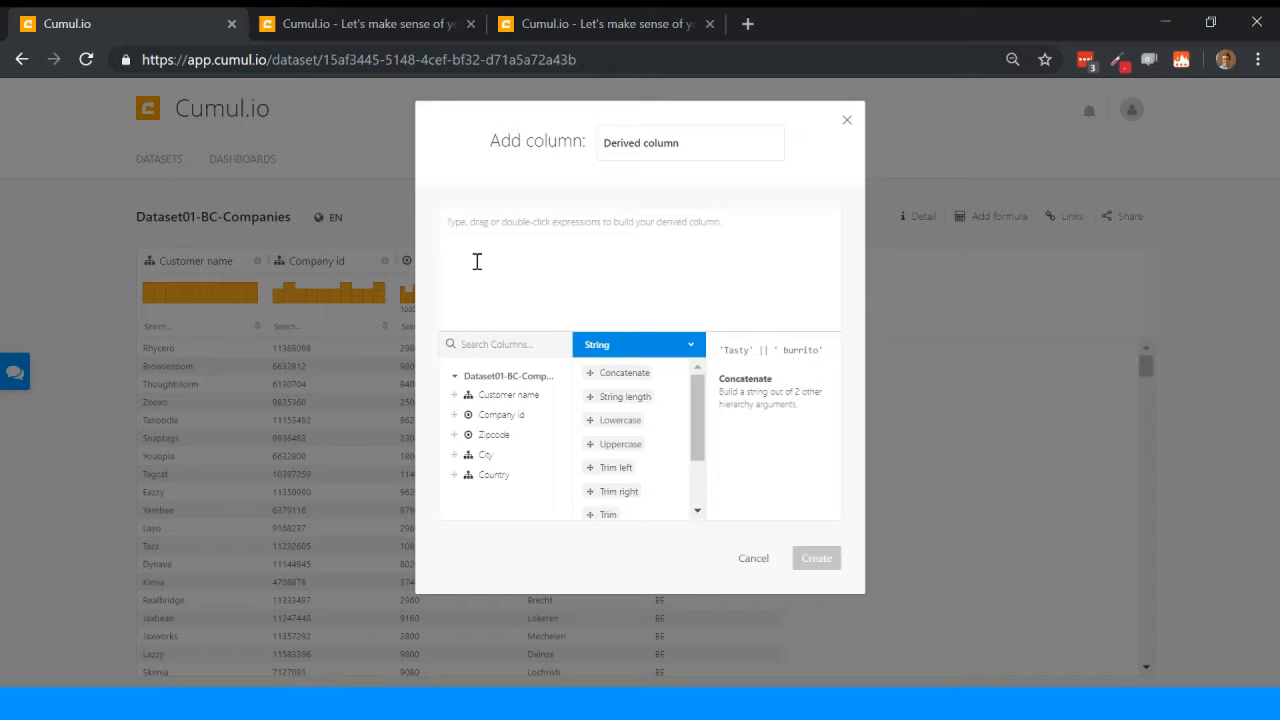
type("Cuzt")
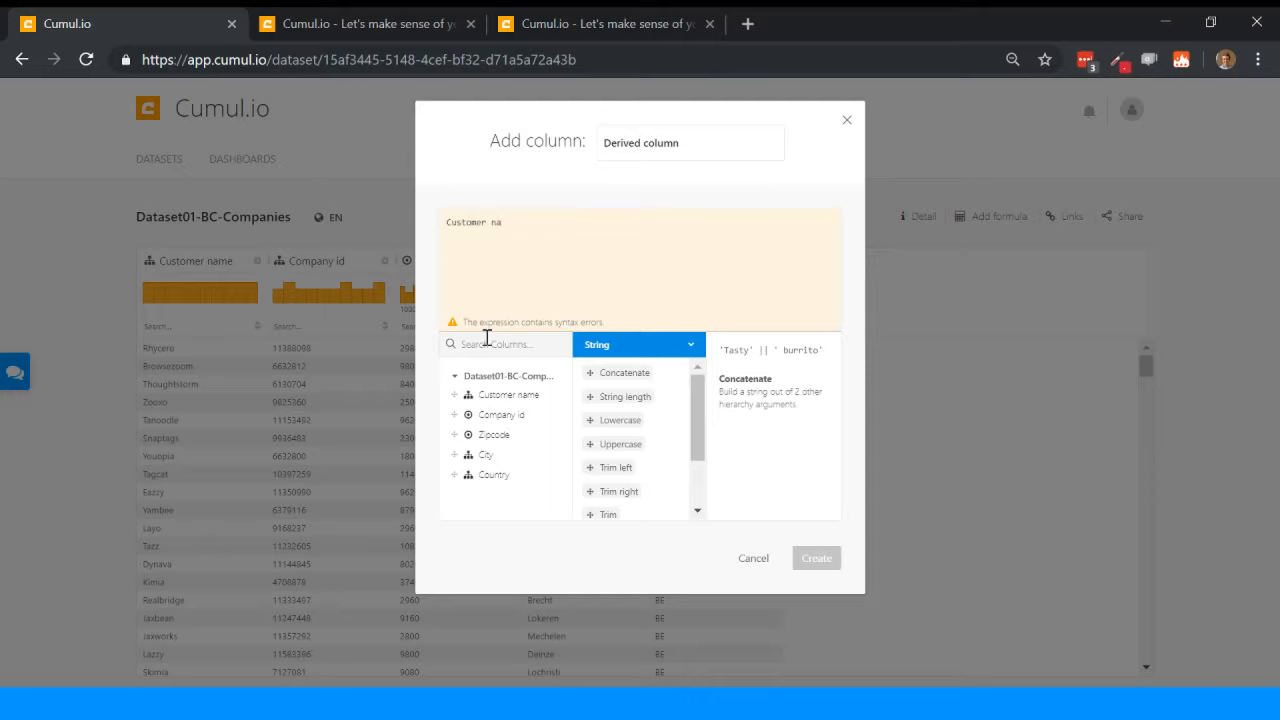
type("omer name || Company i")
type("d")
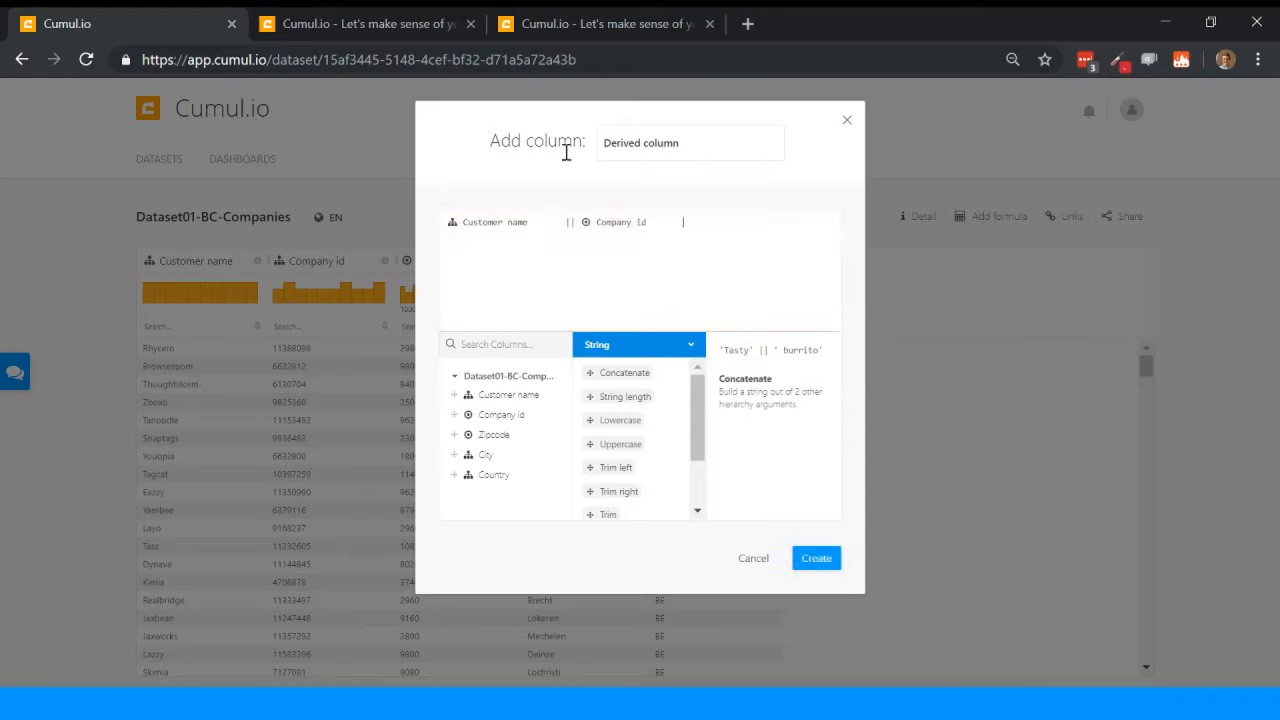
Step: Name the derived column "customer ID" and create it
left_click(711, 140)
key("ctrl+a")
key("BackSpace")
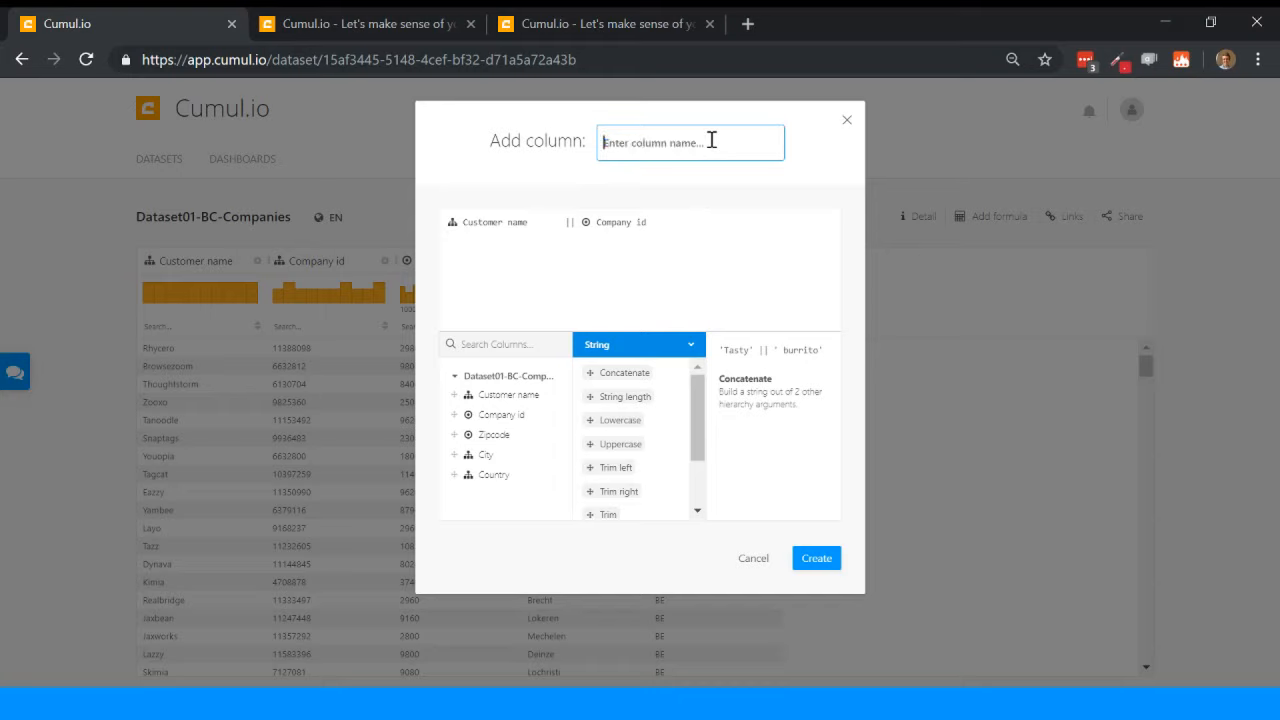
type("customer ID")
left_click(817, 562)
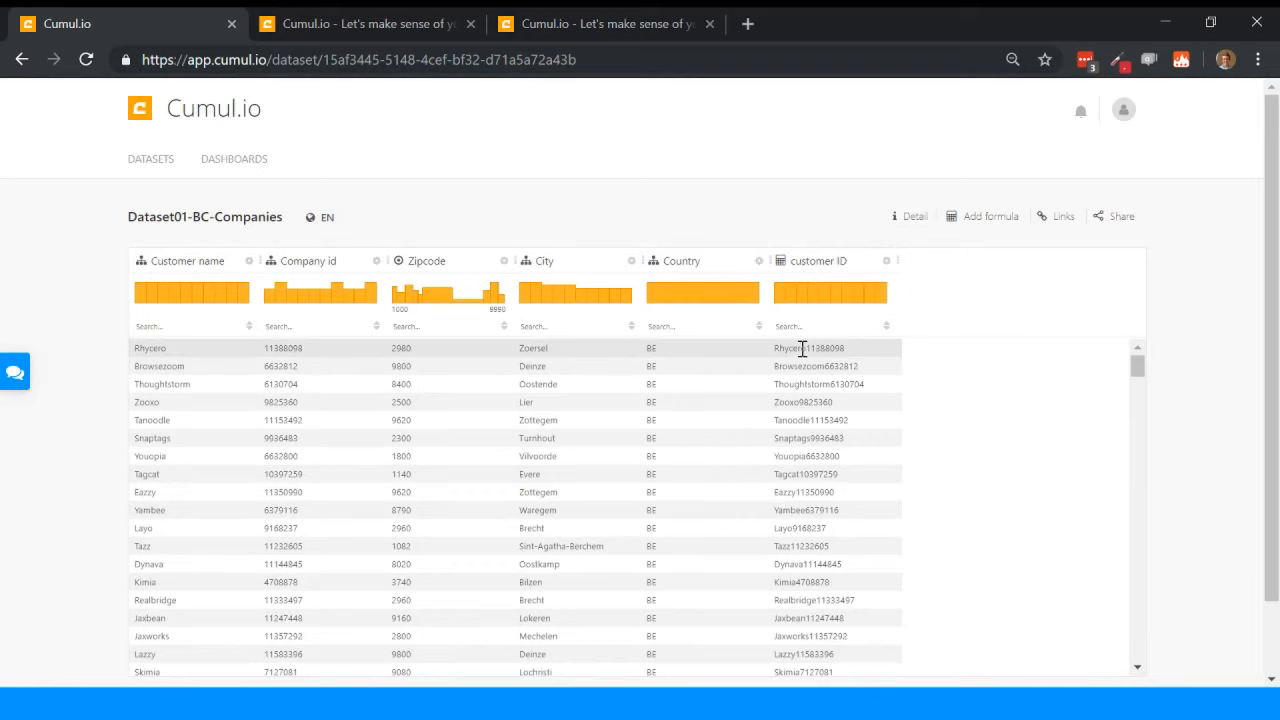
Step: Edit the customer ID column's formula to Customer name || ' ' || Company id and save it
scroll(802, 349, "up", 5)
scroll(802, 349, "down", 5)
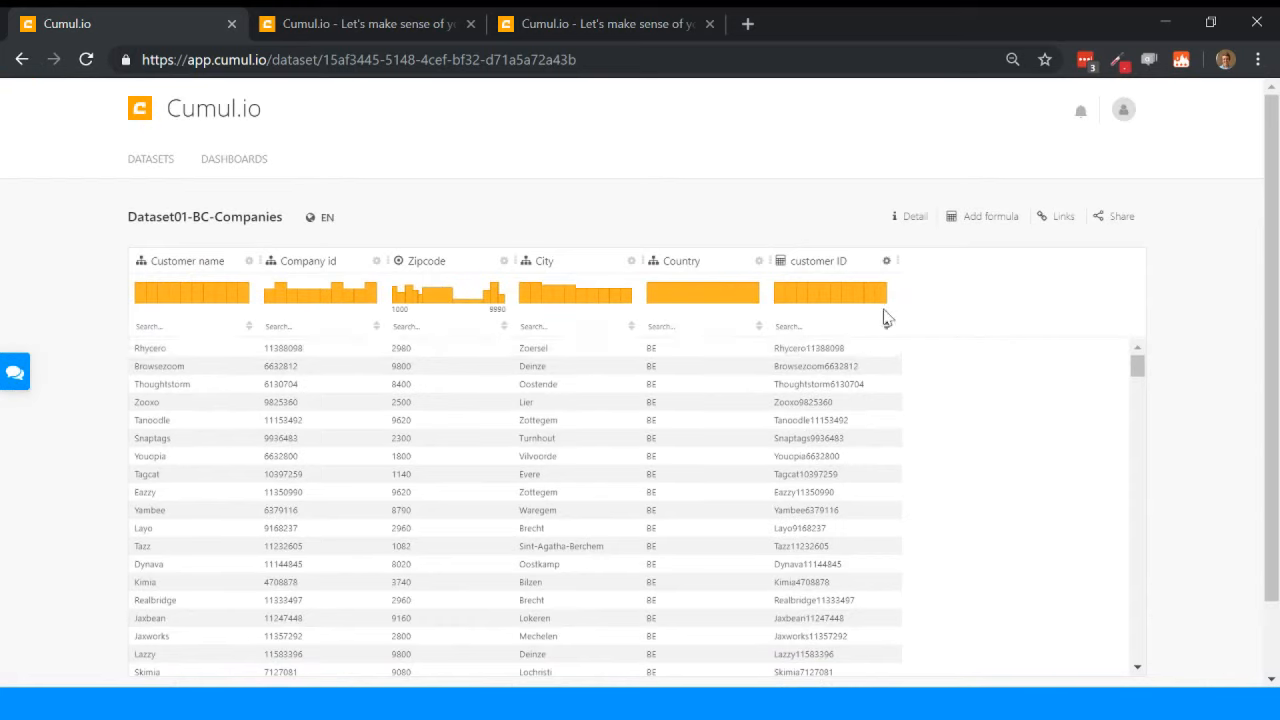
left_click(787, 268)
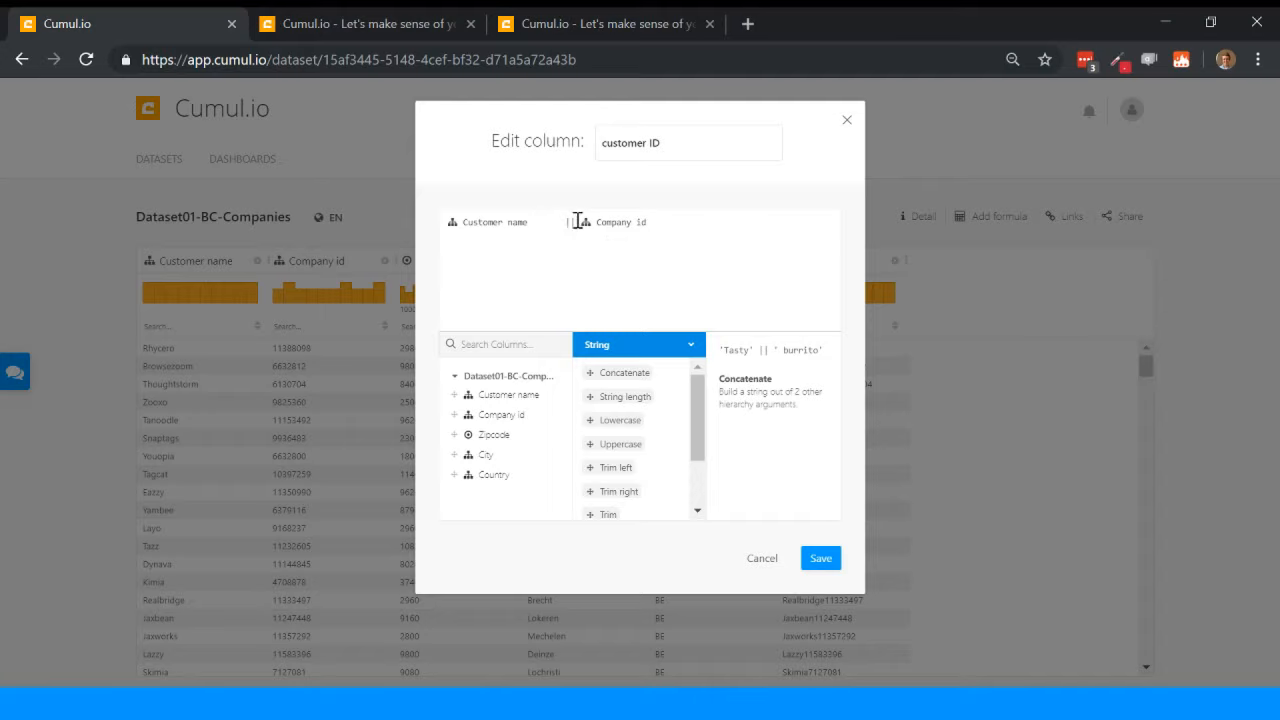
type("' '")
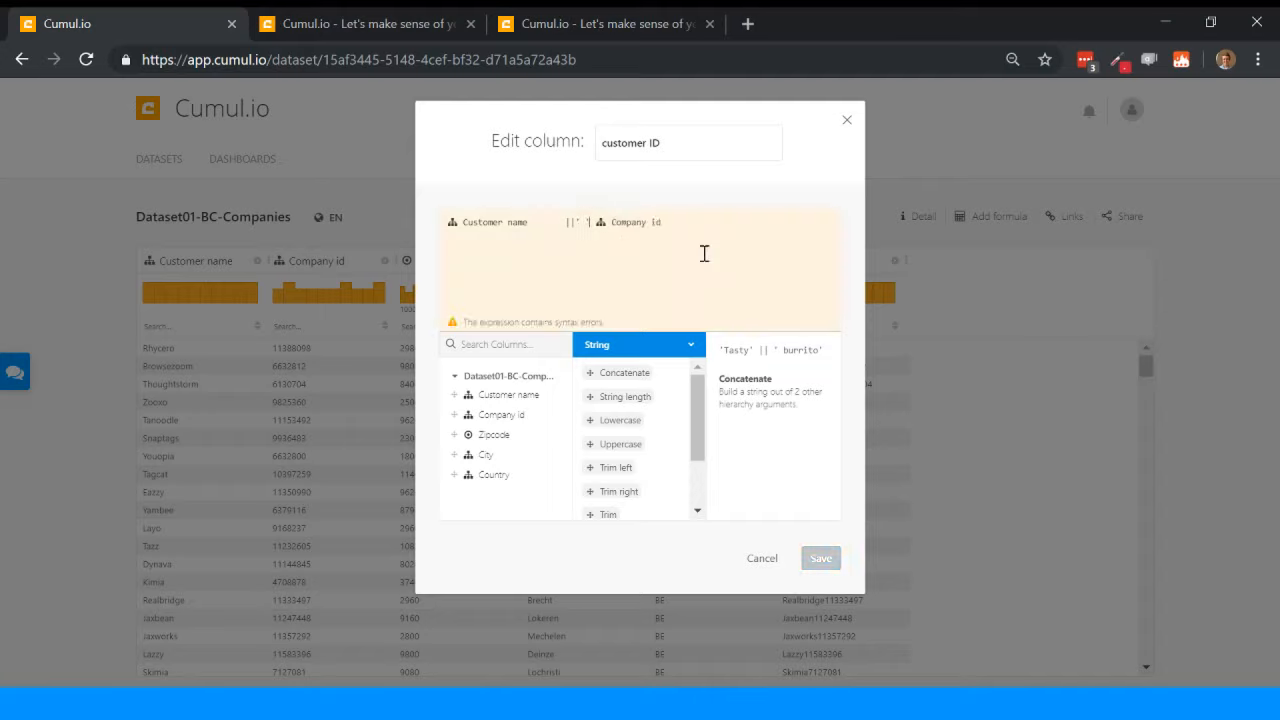
type("||")
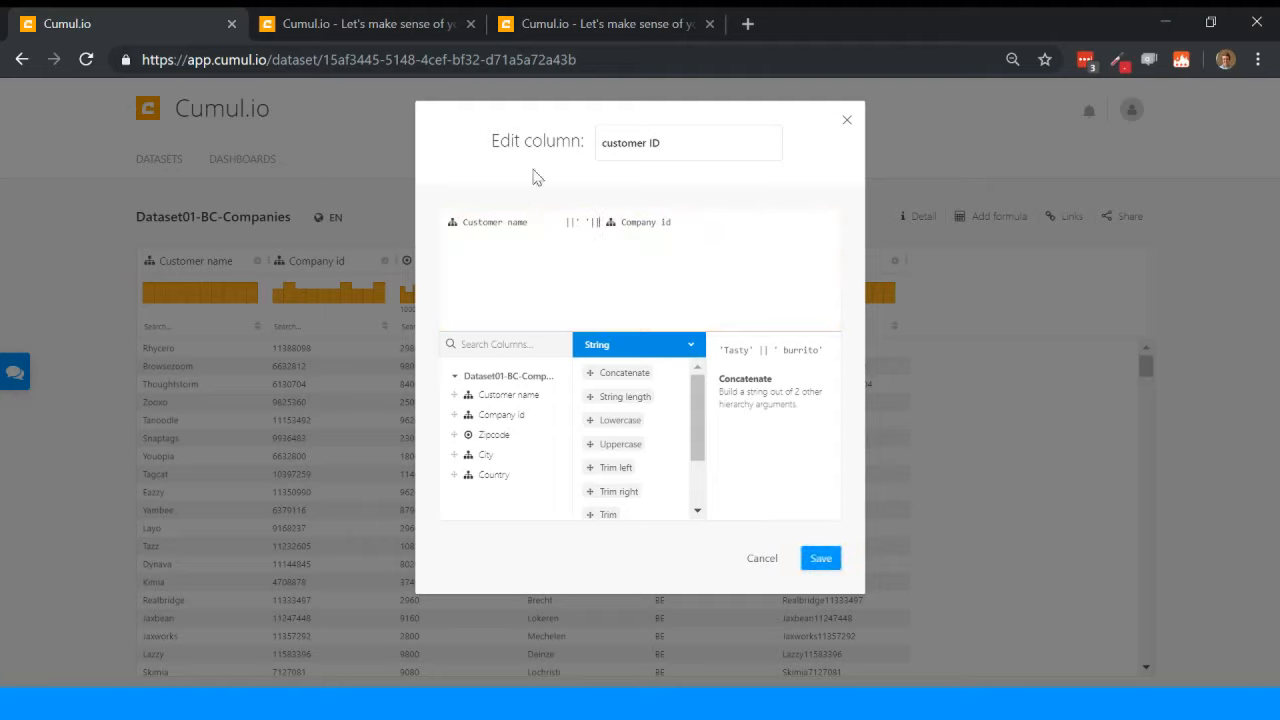
left_click(822, 560)
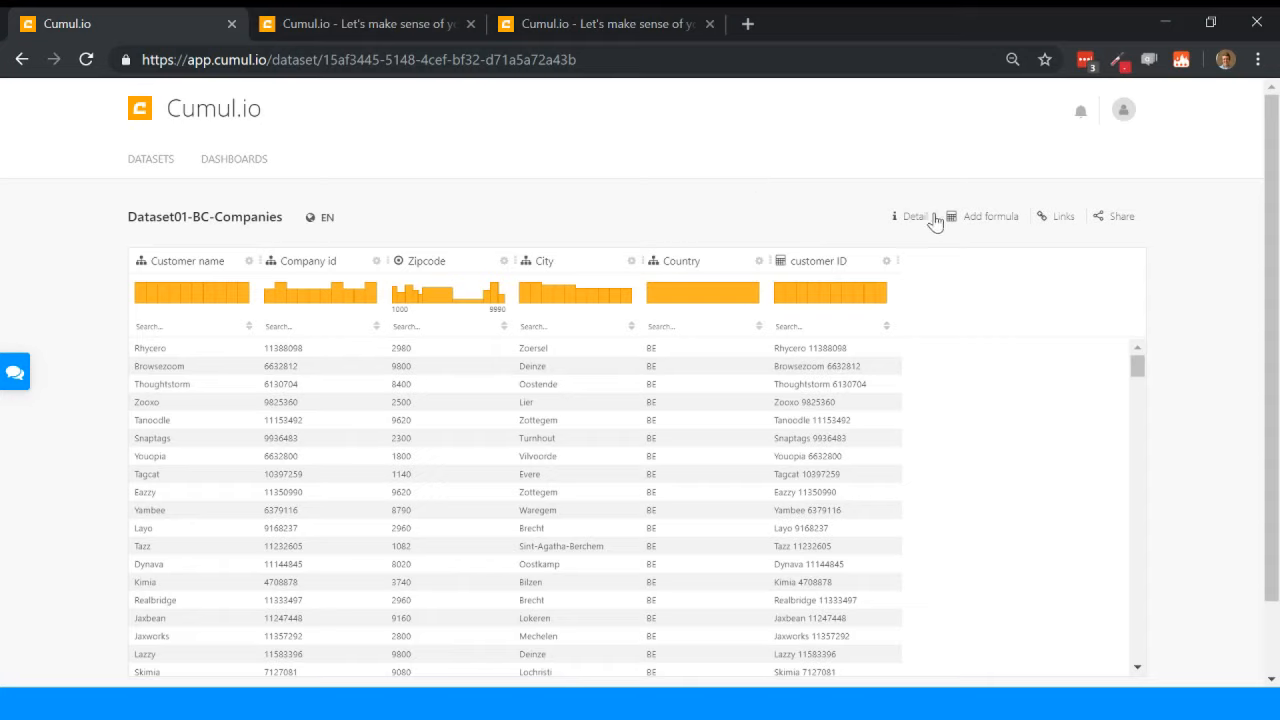
Step: Open the Dataset02-BC-Deals dataset from the list of datasets
mouse_move(436, 305)
left_click(137, 172)
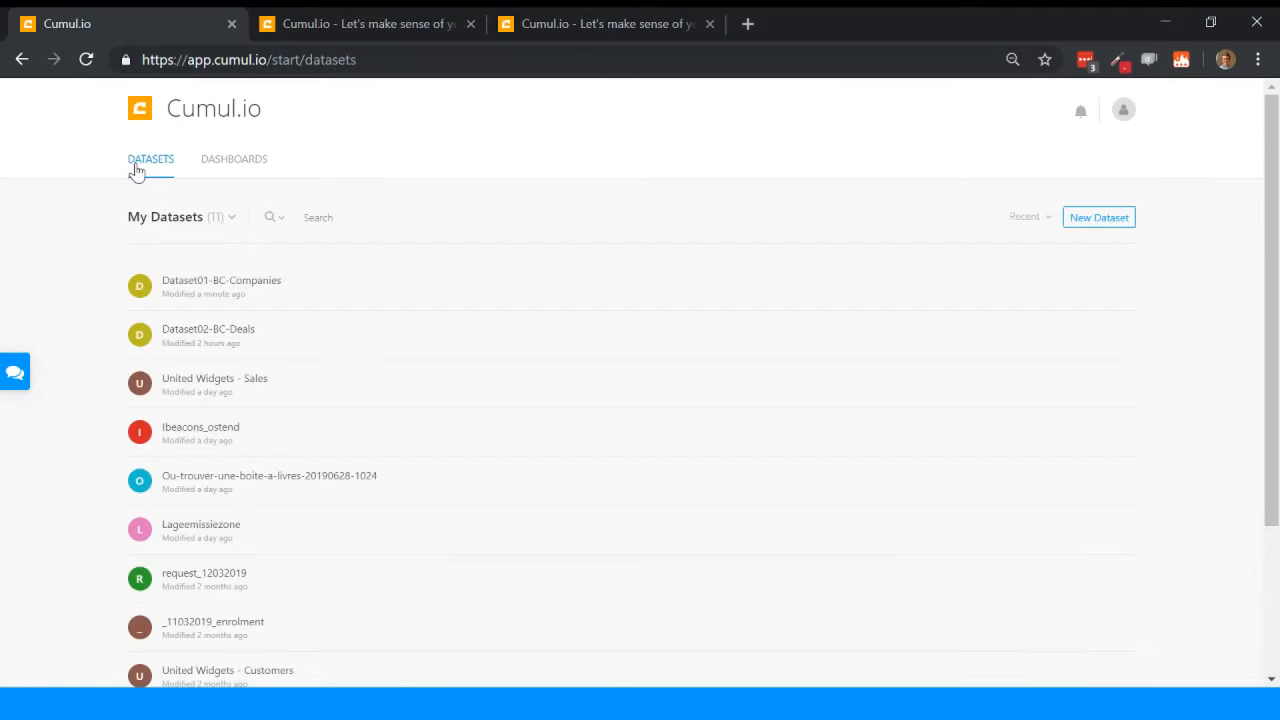
left_click(238, 341)
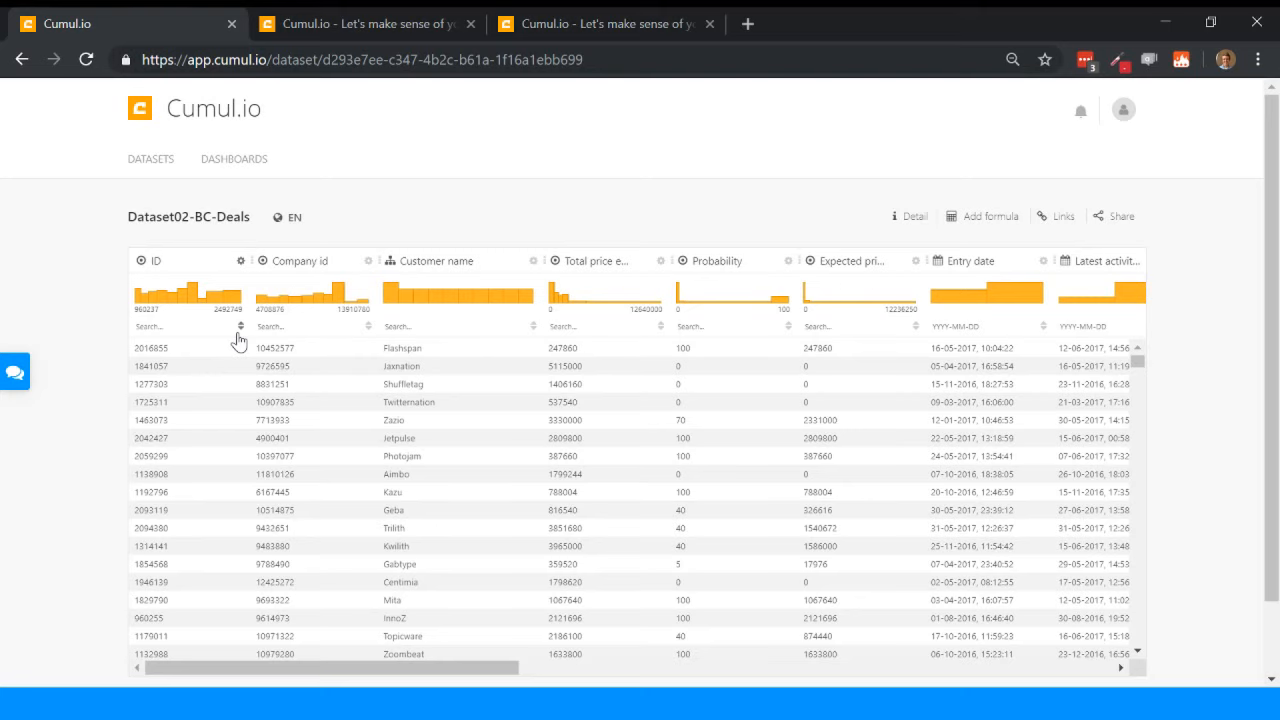
Step: Look through the columns of Dataset02-BC-Deals and examine the surname spellings in the Responsible user column
scroll(760, 381, "right", 1)
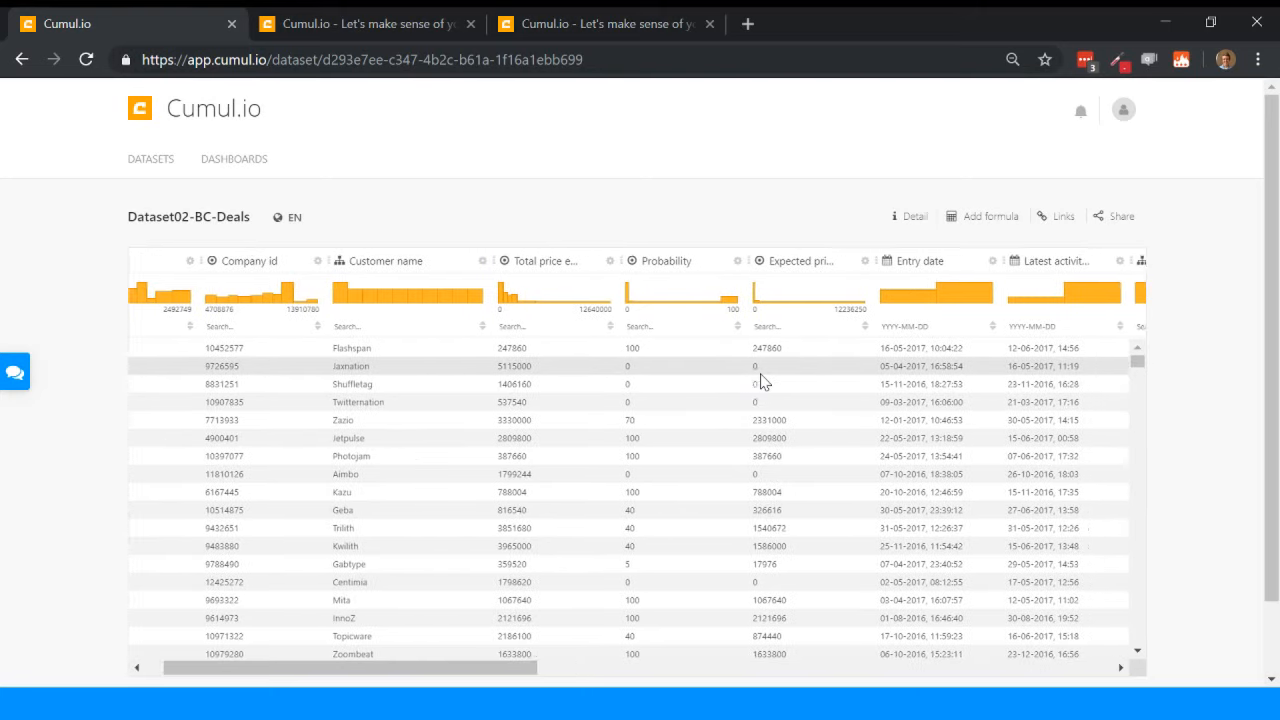
scroll(760, 381, "right", 1)
scroll(760, 381, "right", 3)
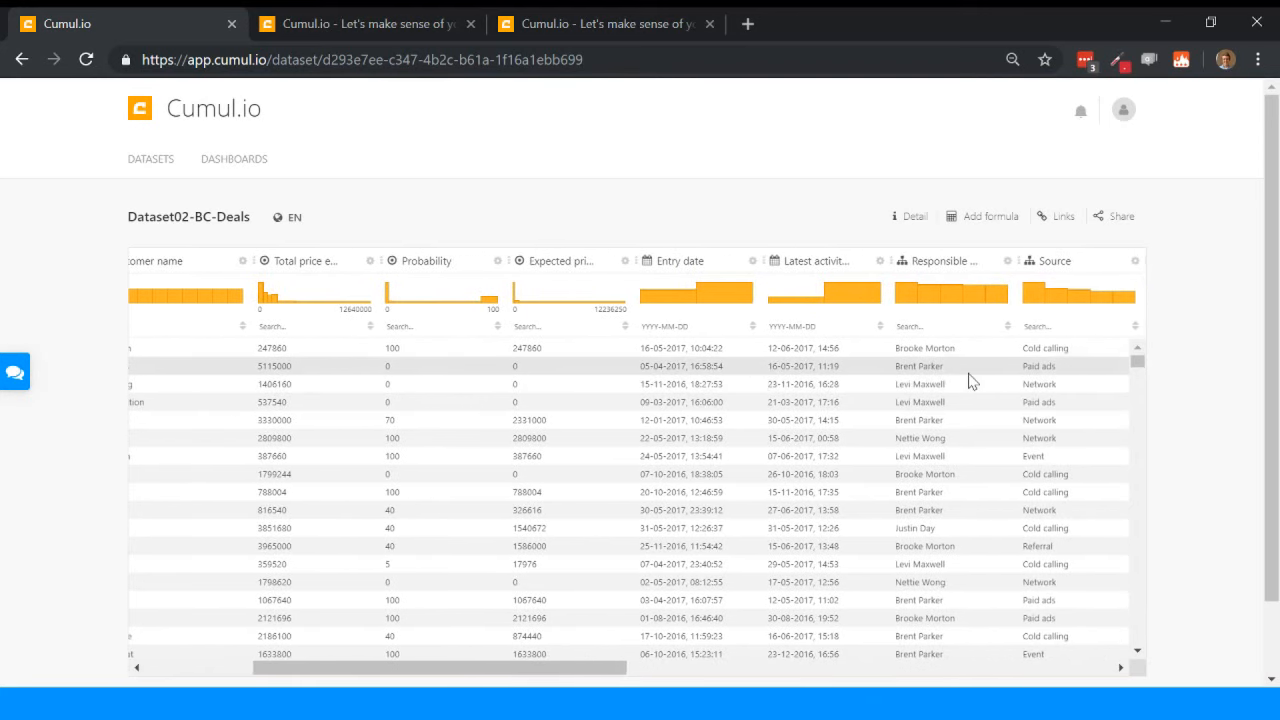
scroll(930, 380, "right", 1)
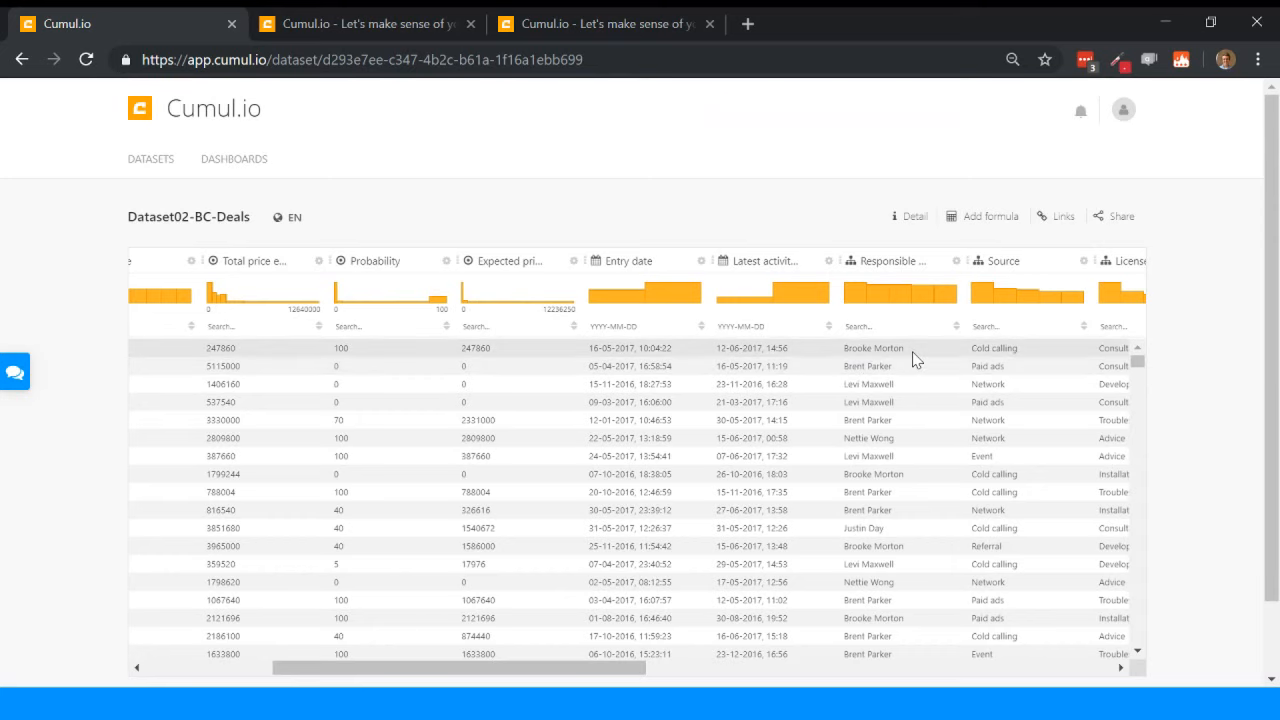
scroll(912, 360, "down", 1)
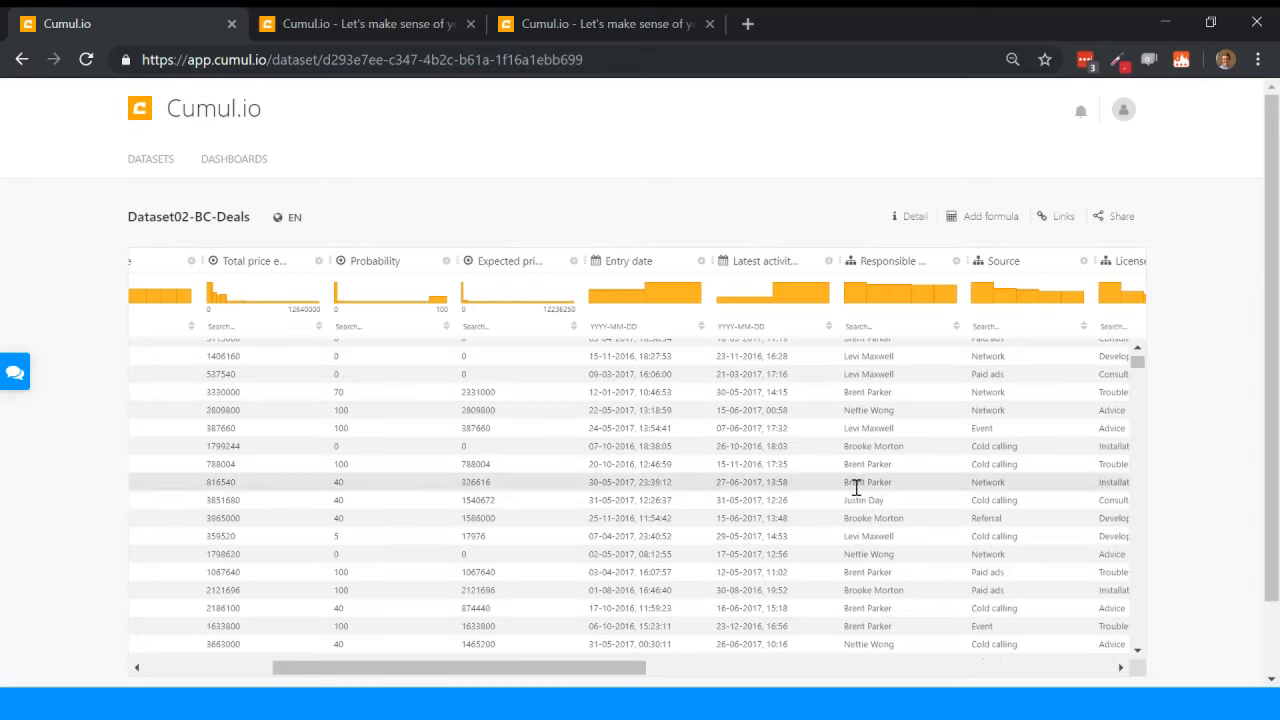
left_click_drag(868, 499, 882, 506)
left_click(882, 504)
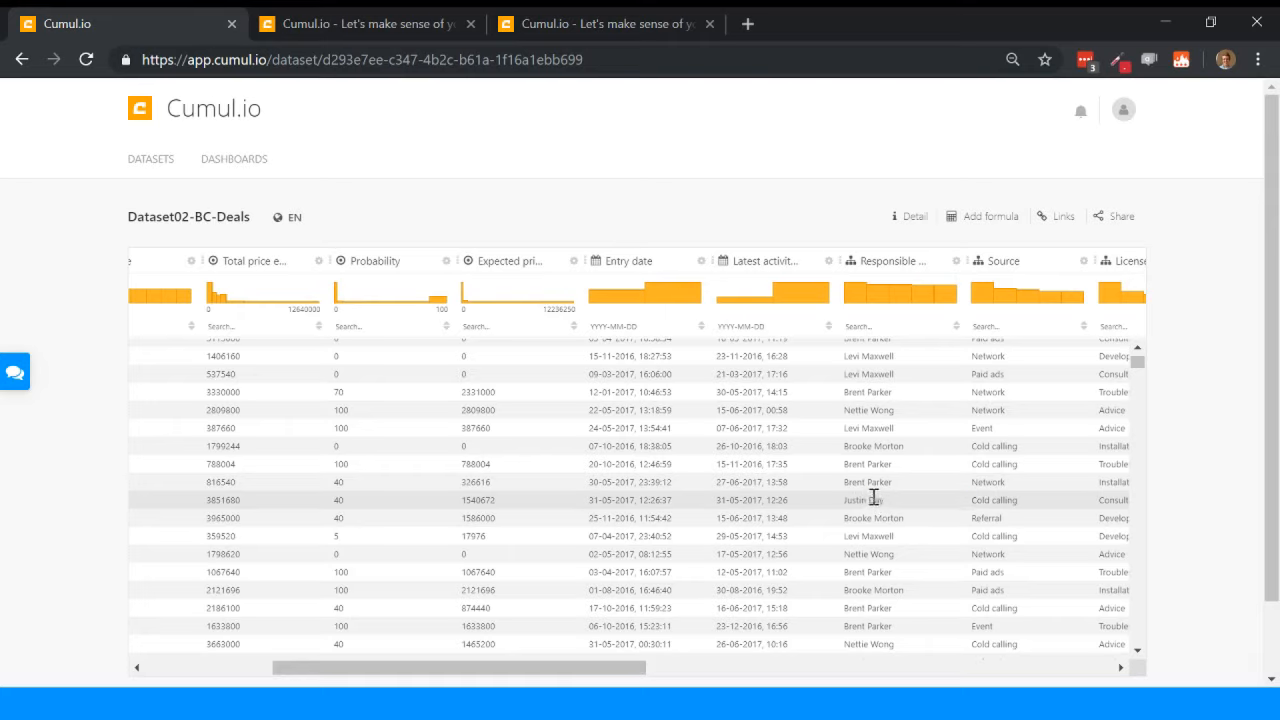
Step: Start a derived column in Dataset02-BC-Deals with a REPLACE formula on Responsible user that adds a final "e" to the three-letter surname
left_click(995, 217)
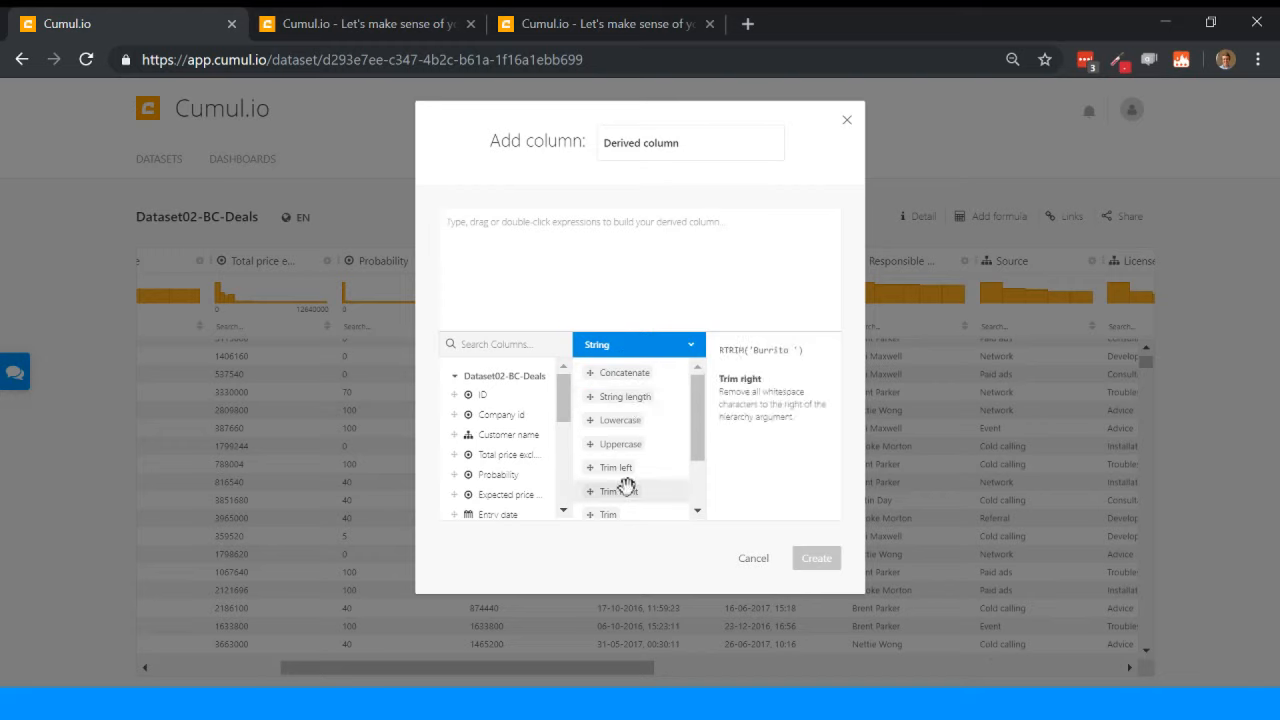
scroll(626, 485, "down", 2)
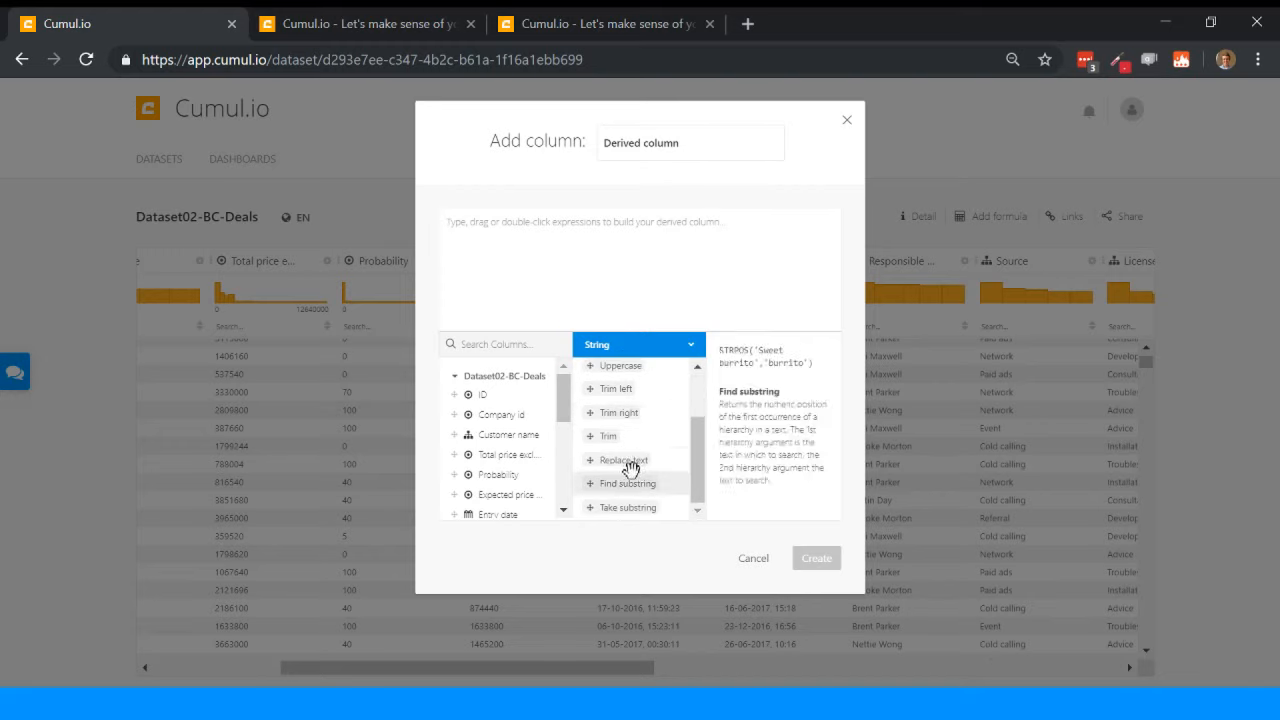
left_click_drag(616, 458, 615, 242)
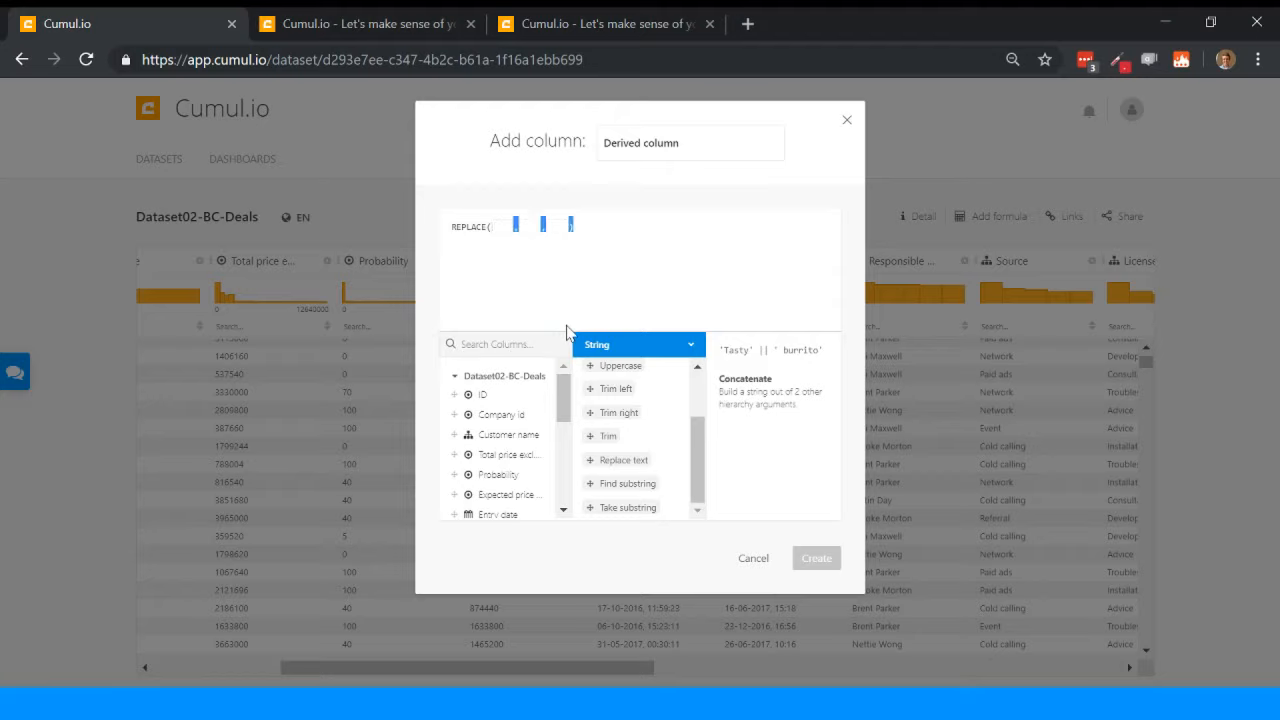
key("BackSpace")
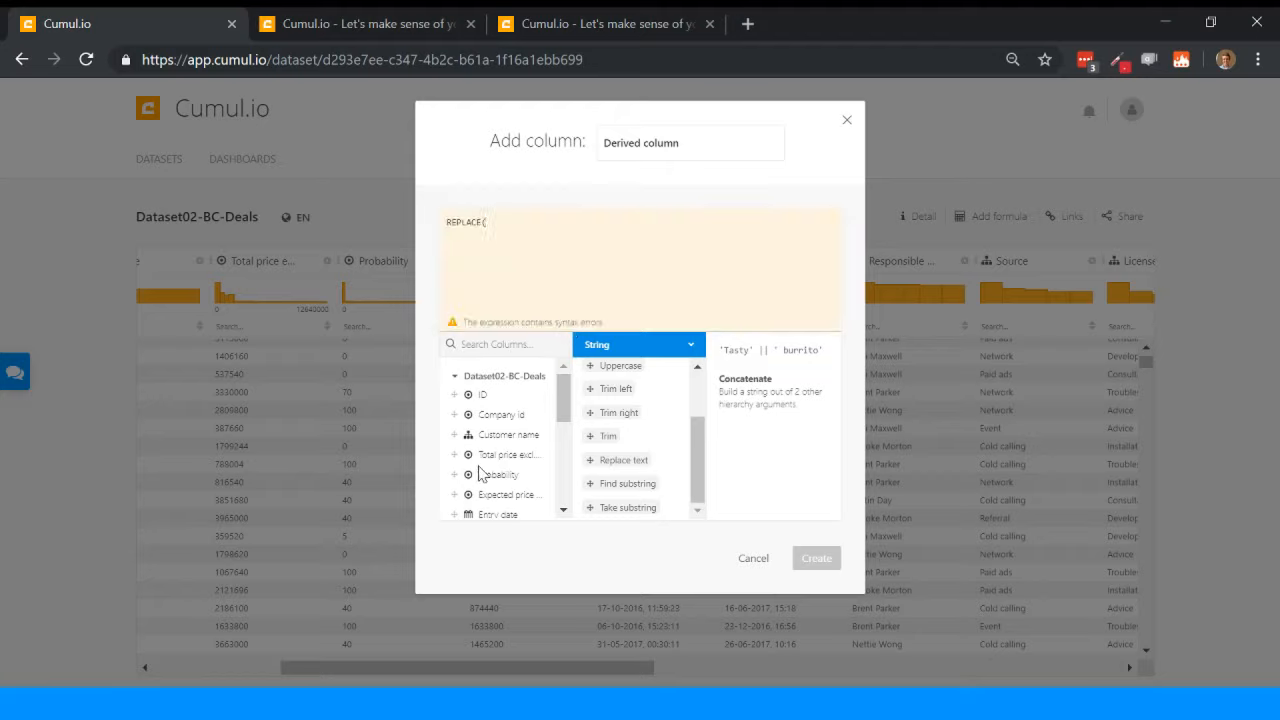
scroll(520, 480, "down", 2)
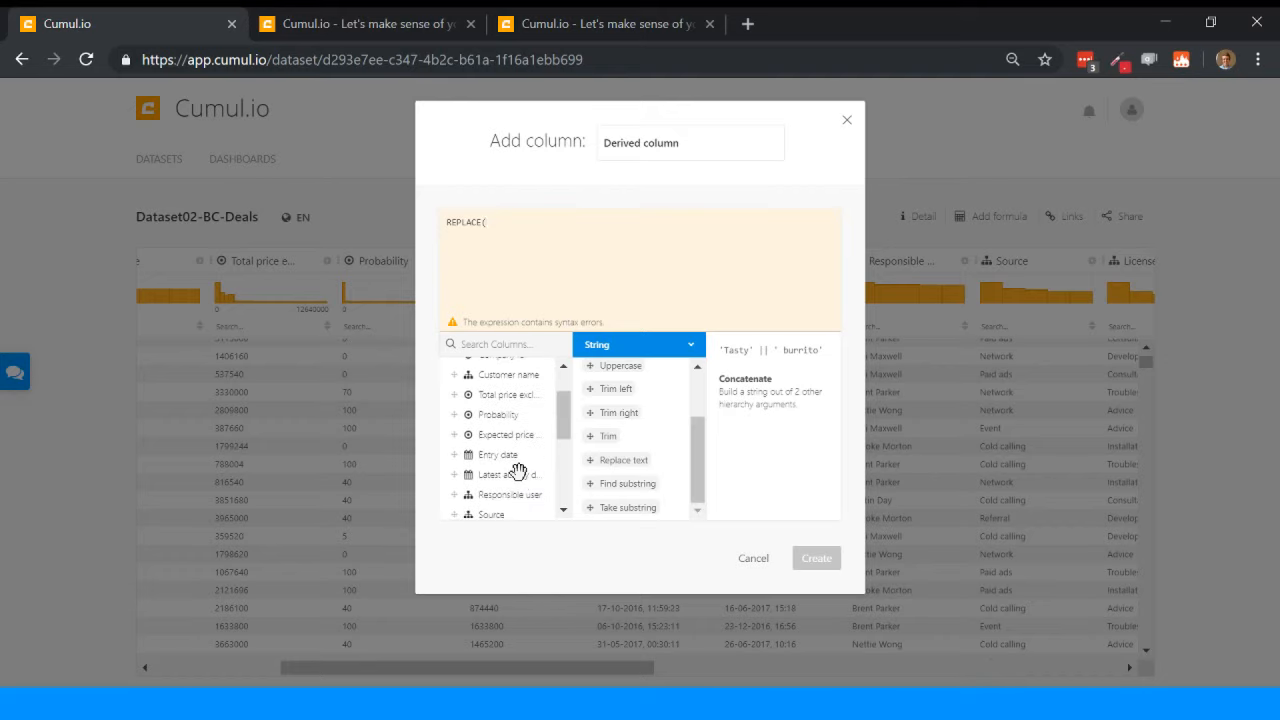
scroll(516, 472, "down", 1)
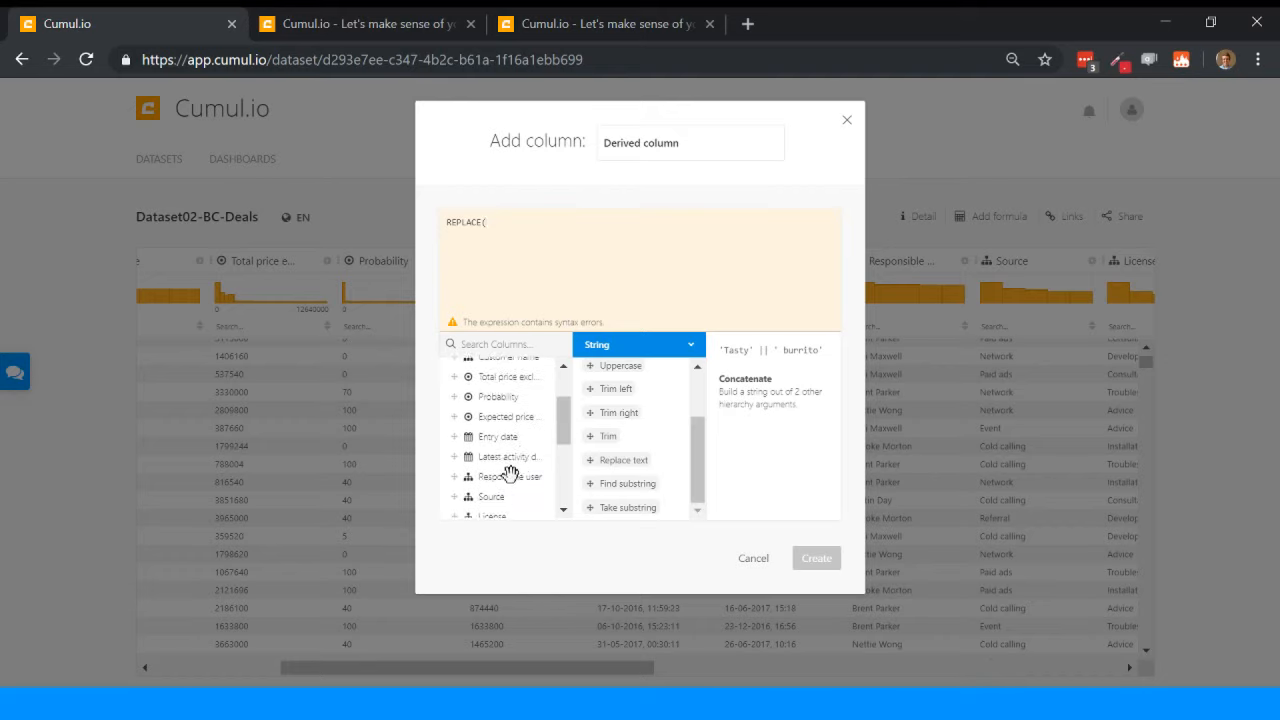
left_click(510, 476)
type(",")
type("'Jay'")
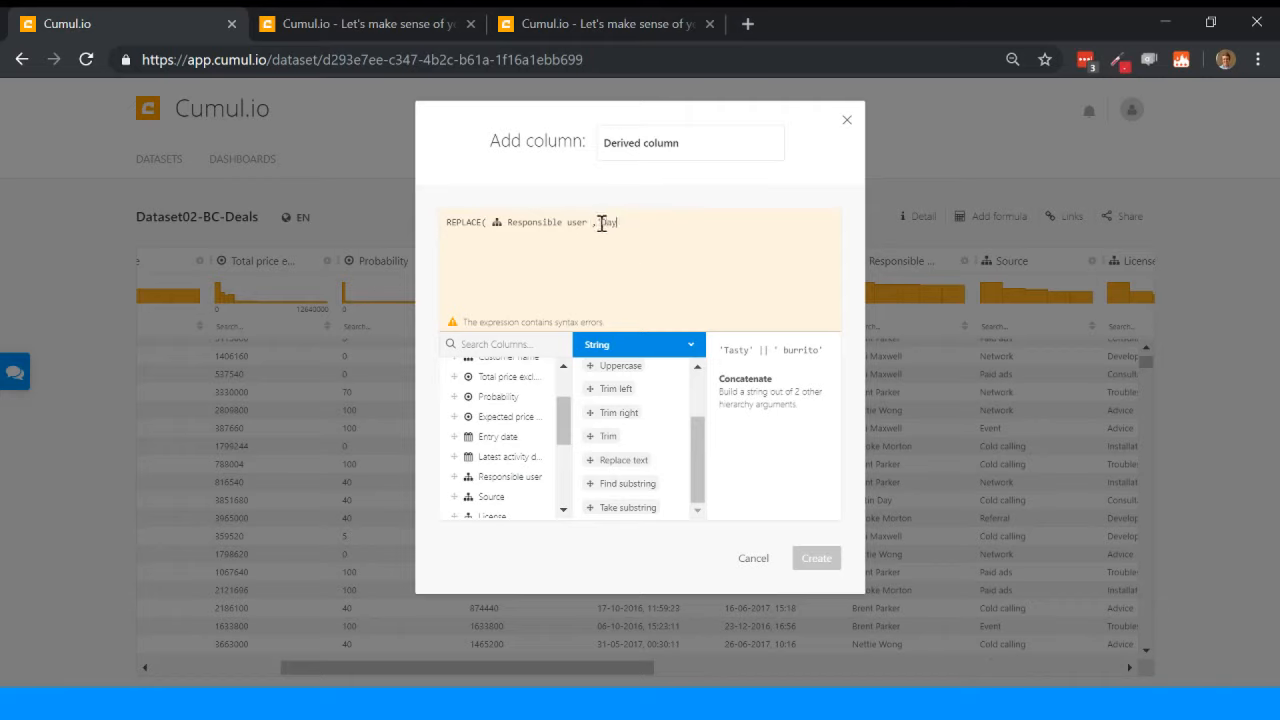
type(",'Daye')")
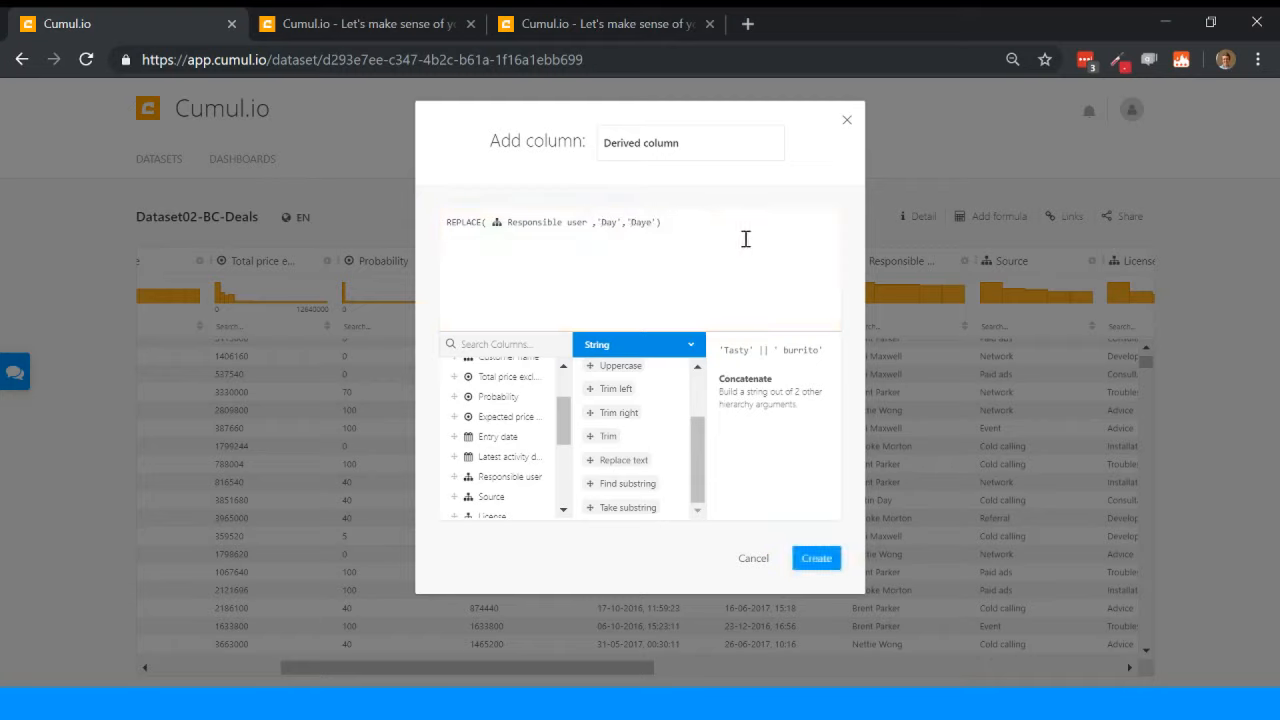
Step: Name the derived column "Responsible user V2", create it and check its values at the end of the table
left_click(714, 145)
key("ctrl+a")
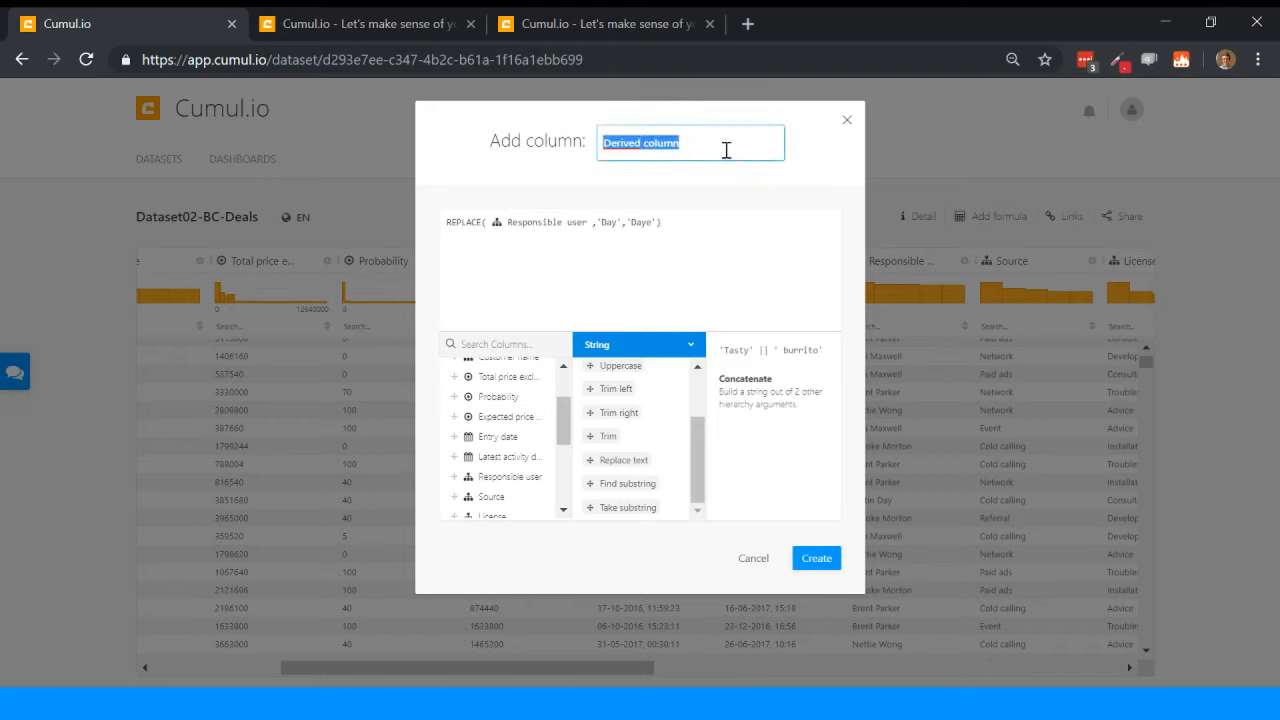
type("Responsib")
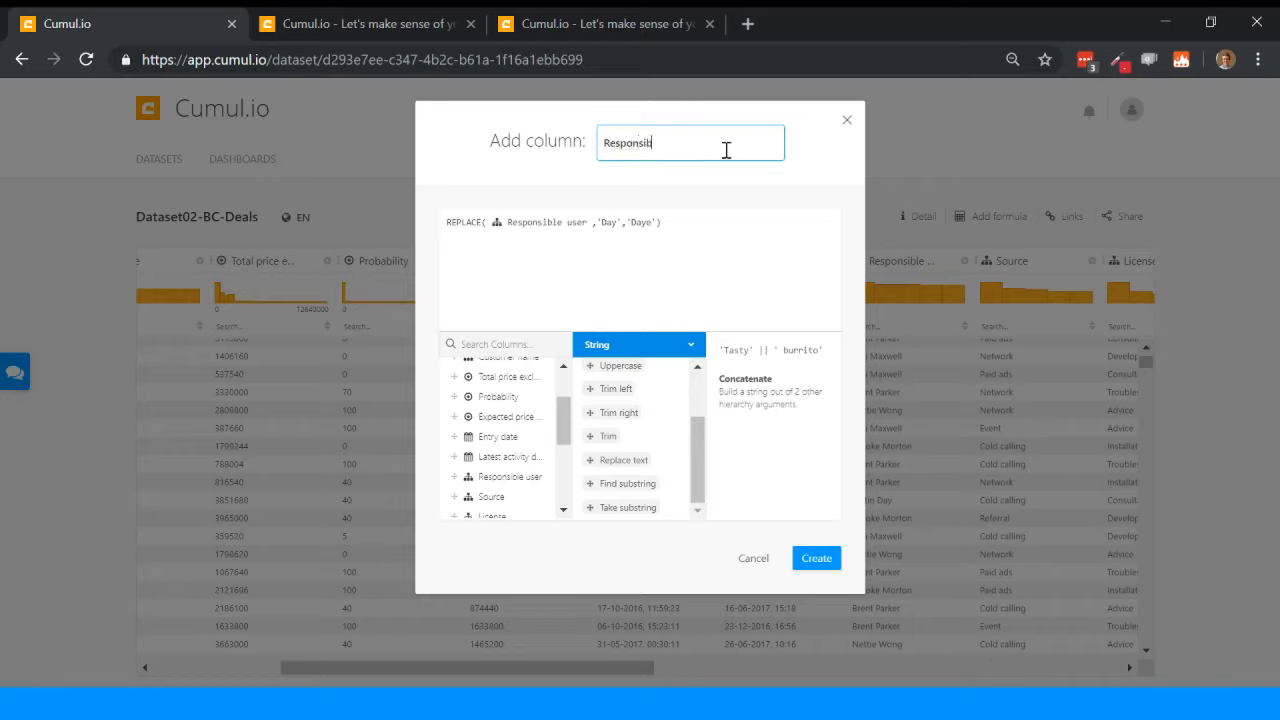
type("le user V2")
left_click(815, 560)
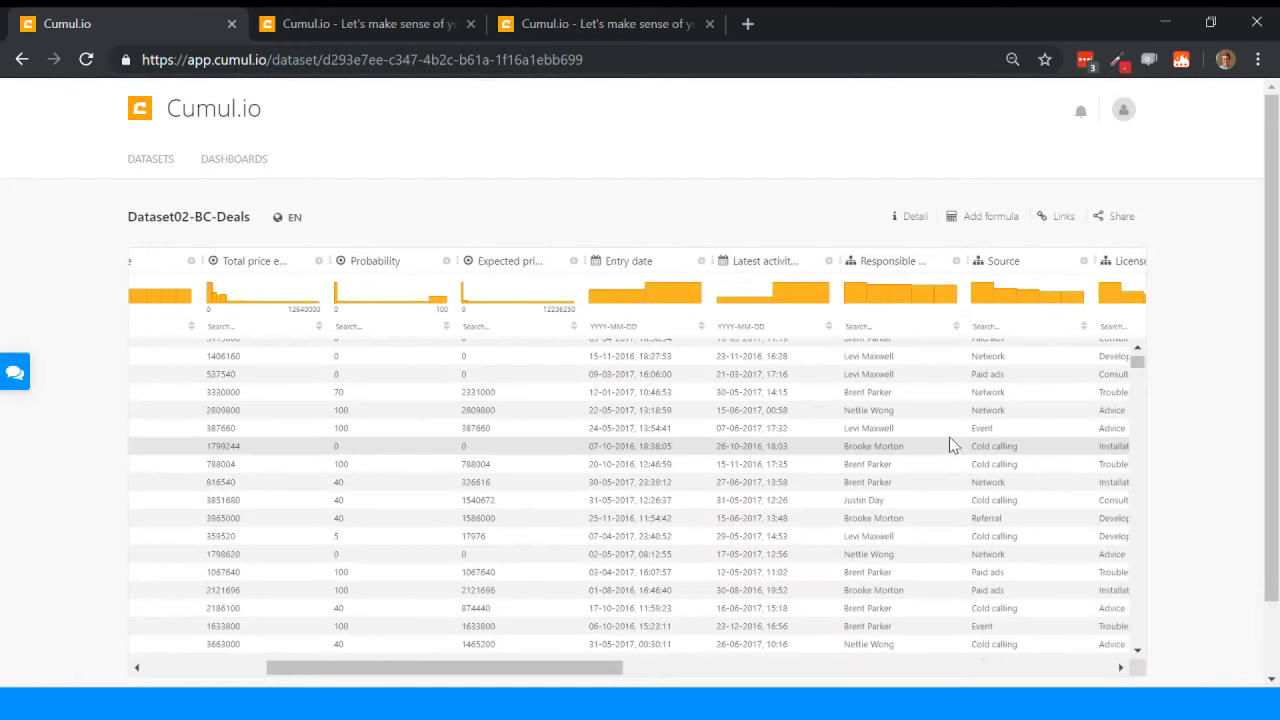
scroll(951, 443, "right", 5)
scroll(951, 443, "right", 5)
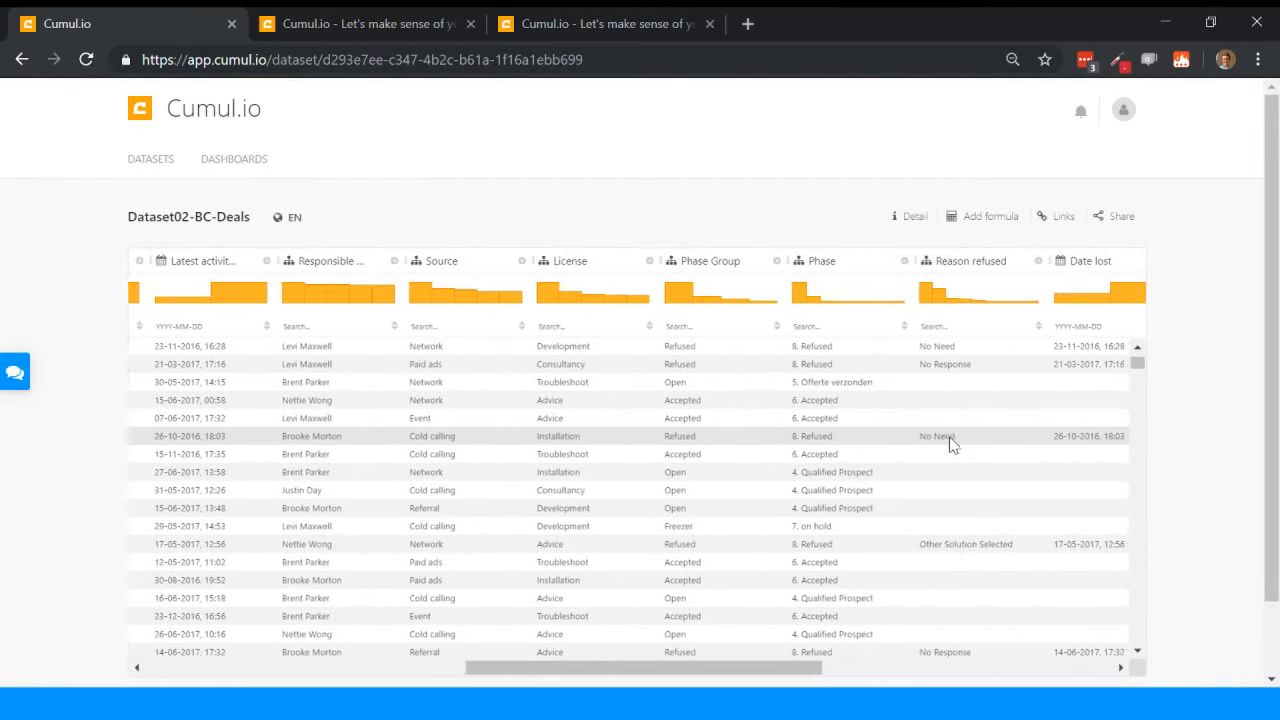
scroll(951, 440, "right", 5)
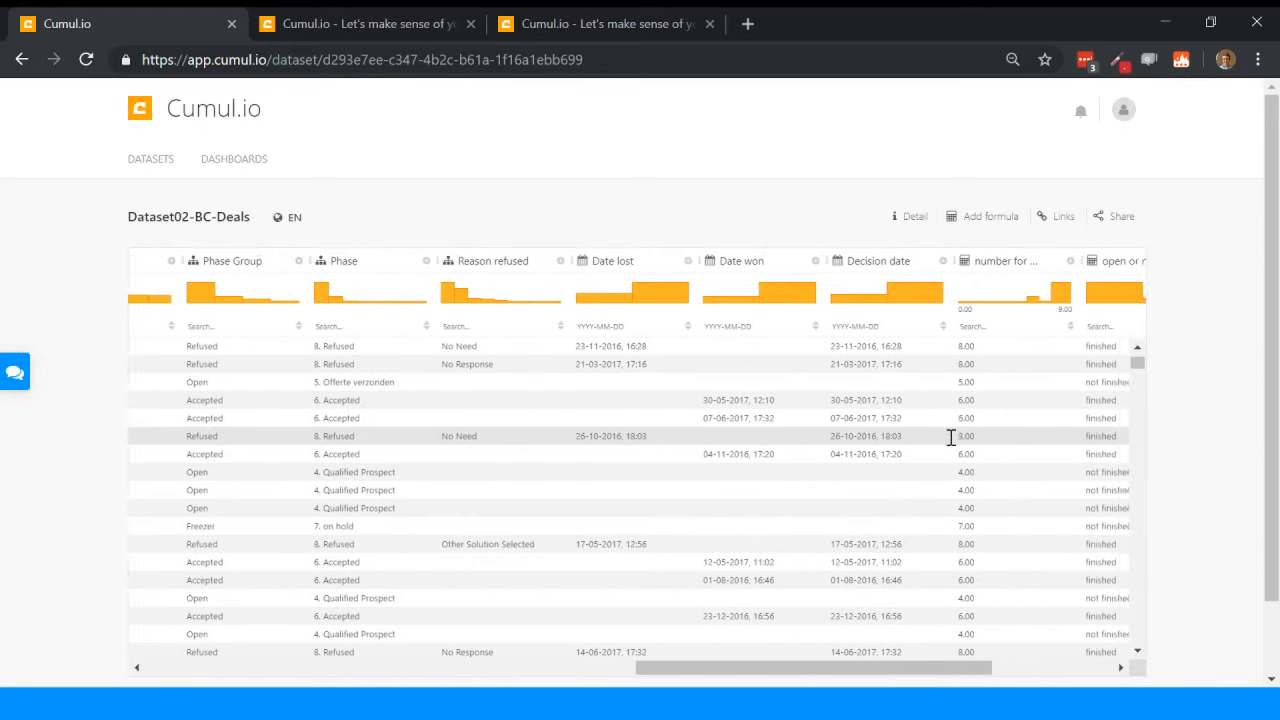
scroll(951, 443, "right", 5)
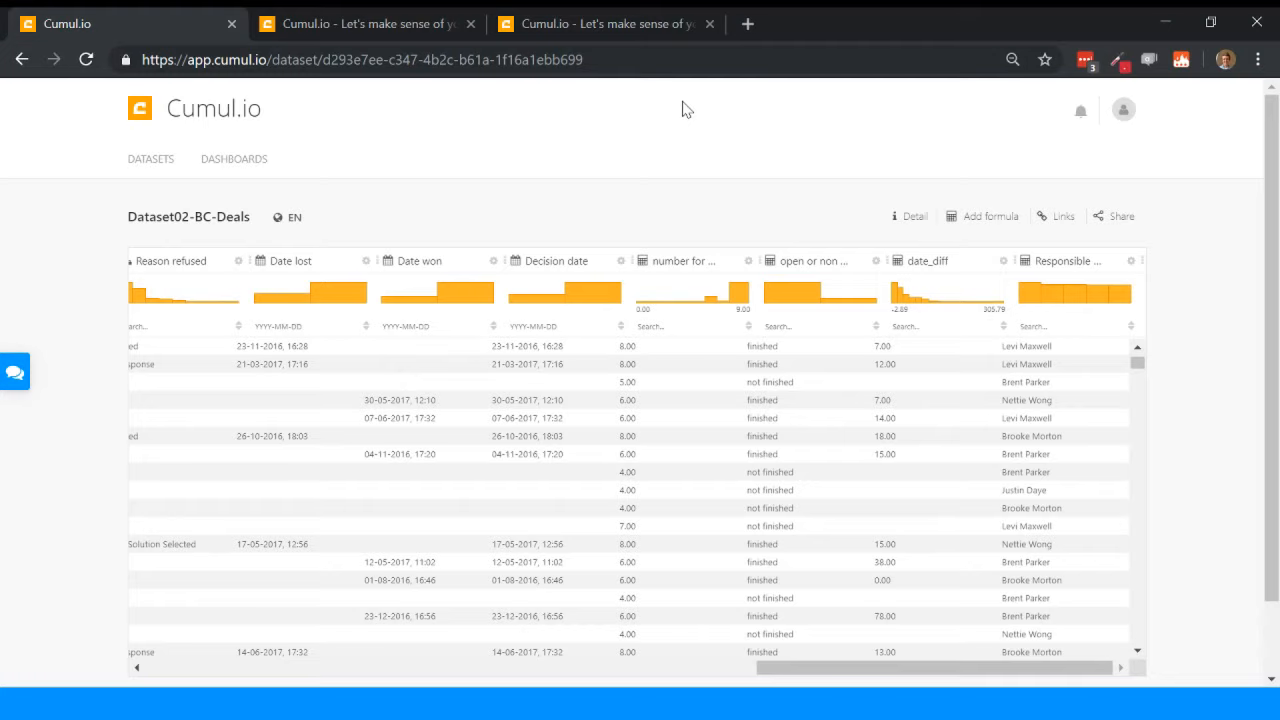
mouse_move(1045, 290)
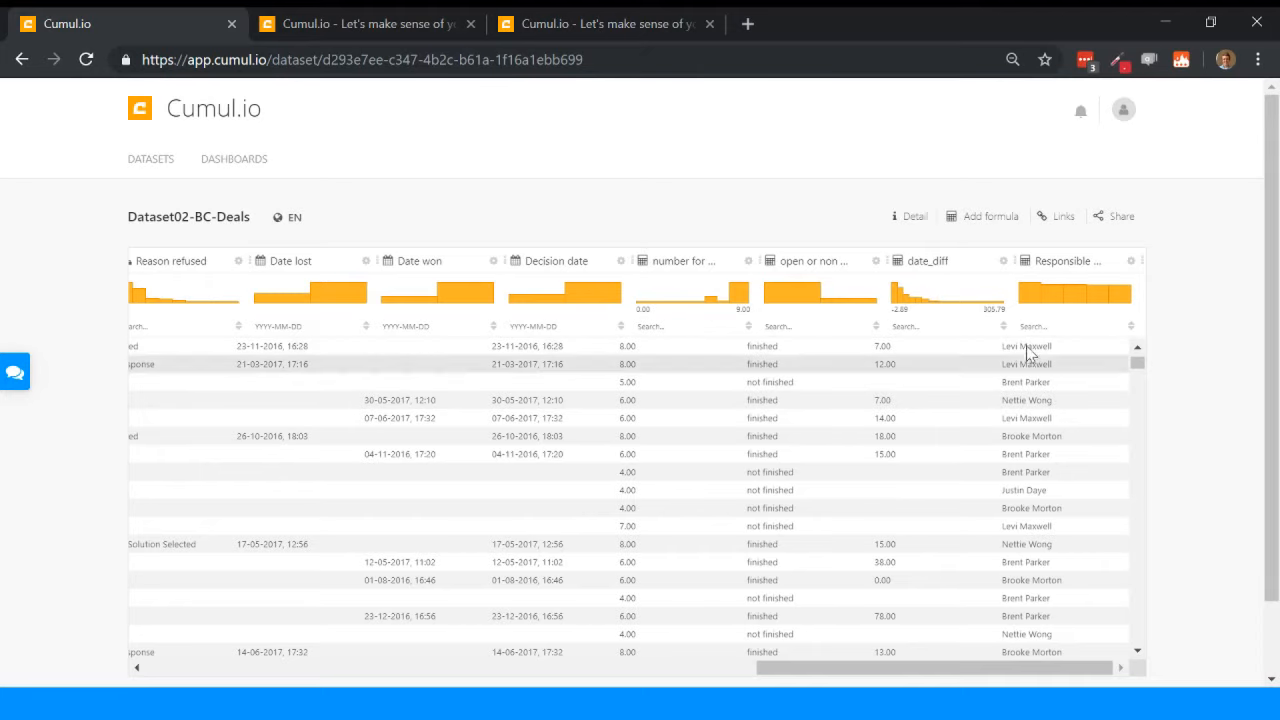
Step: Review the String functions and start another derived column in Dataset02-BC-Deals with the formula UPPER(Customer name)
left_click(966, 229)
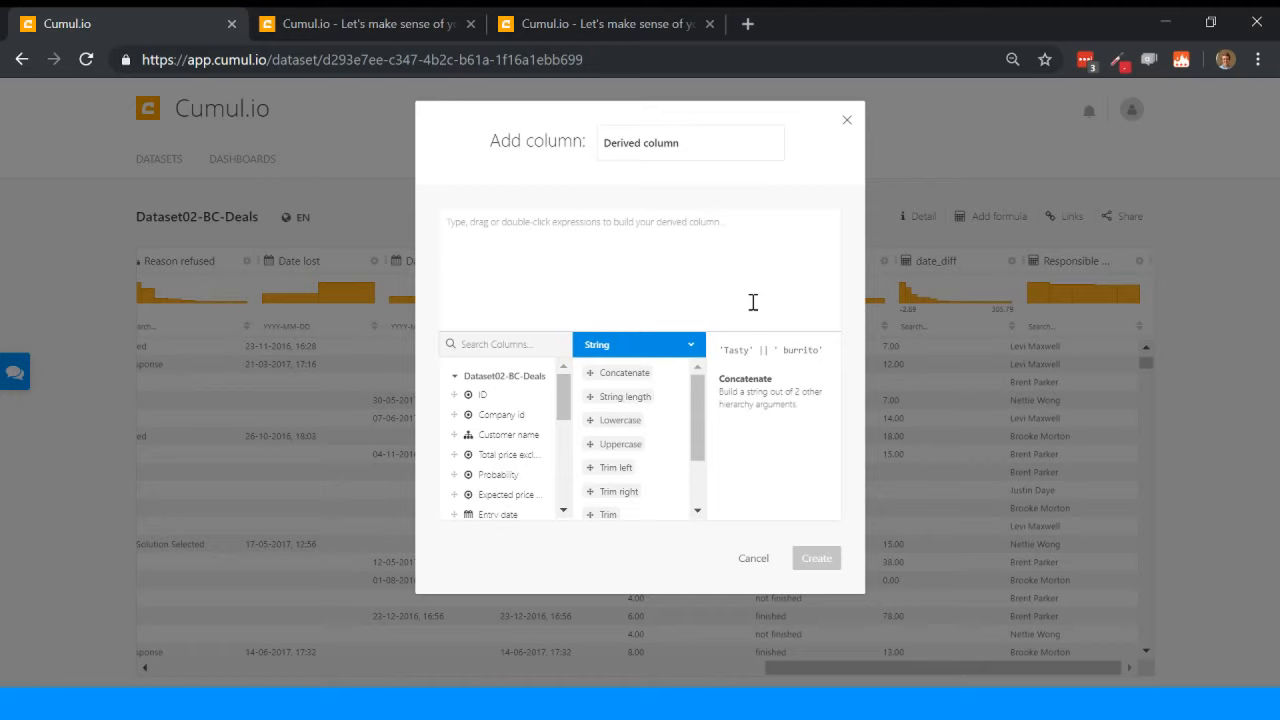
left_click(653, 347)
left_click(653, 347)
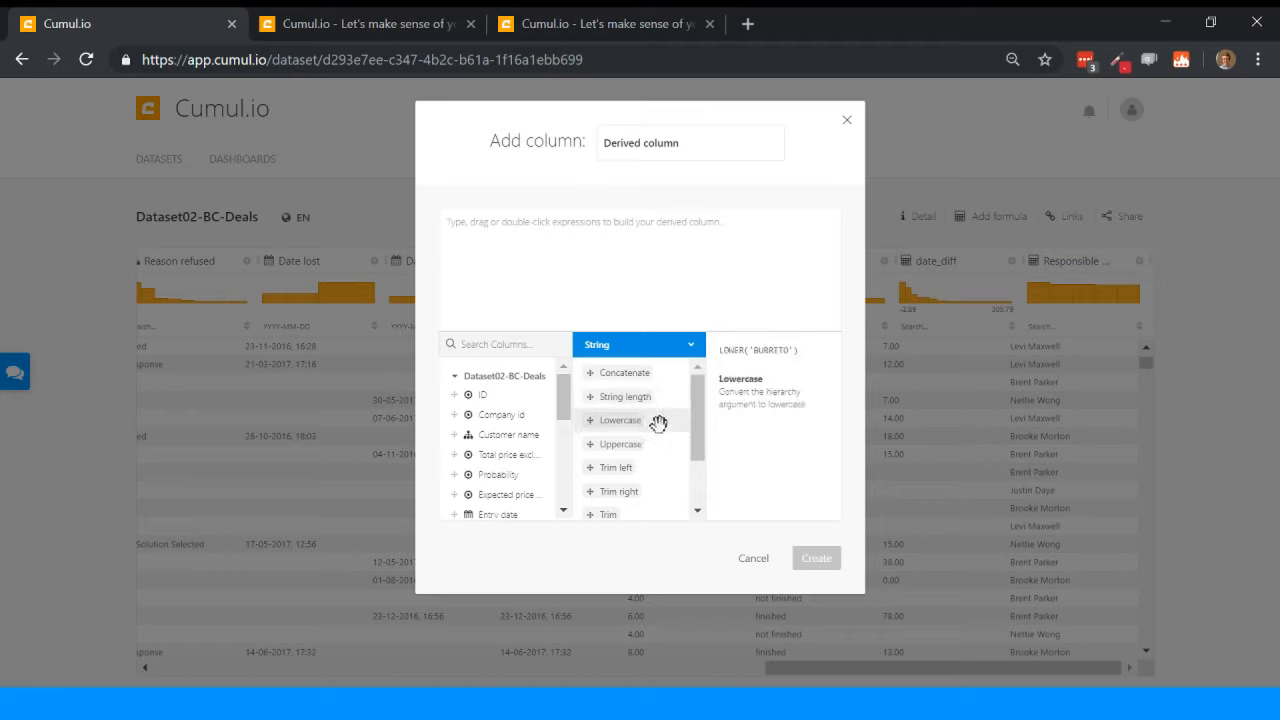
scroll(652, 399, "down", 1)
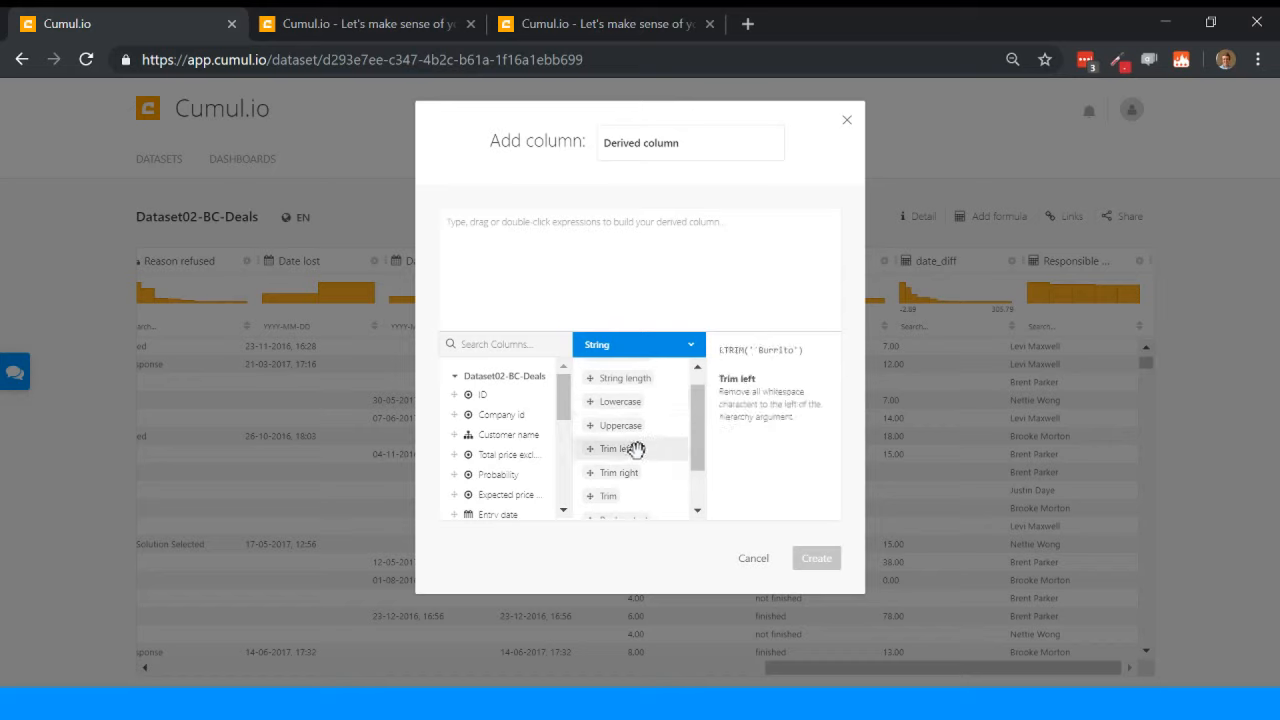
scroll(645, 455, "down", 2)
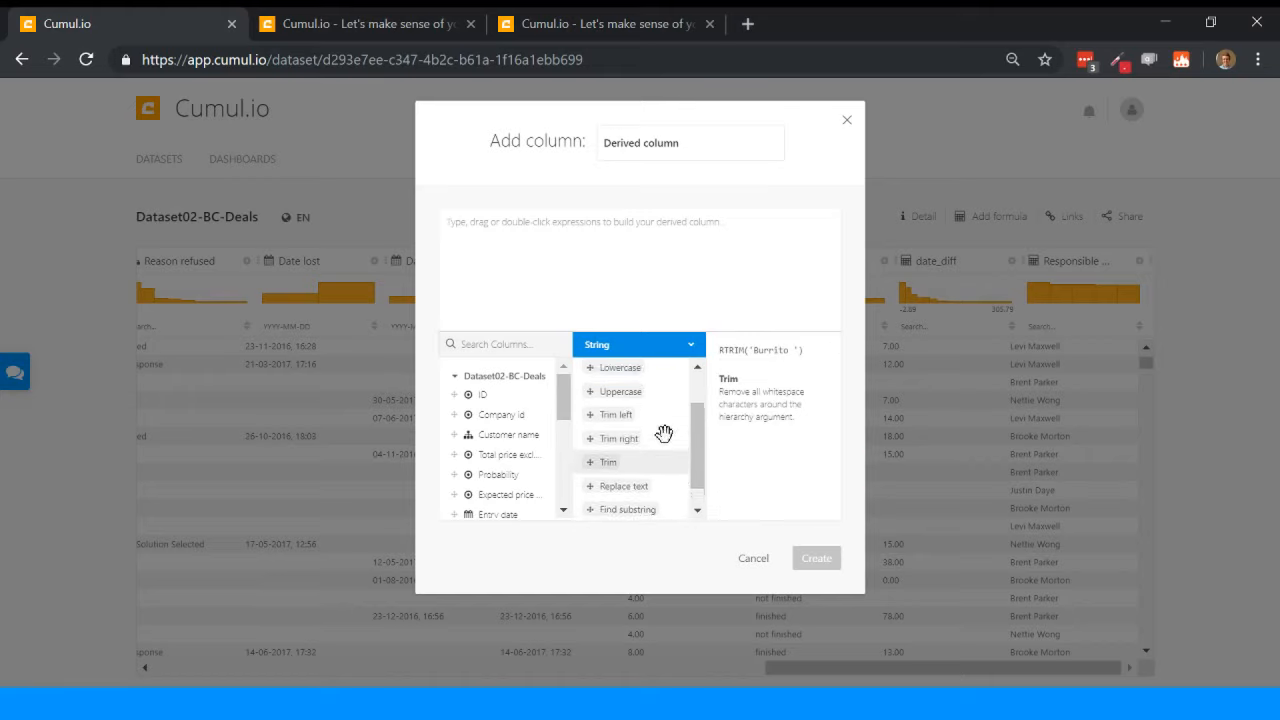
scroll(670, 432, "up", 2)
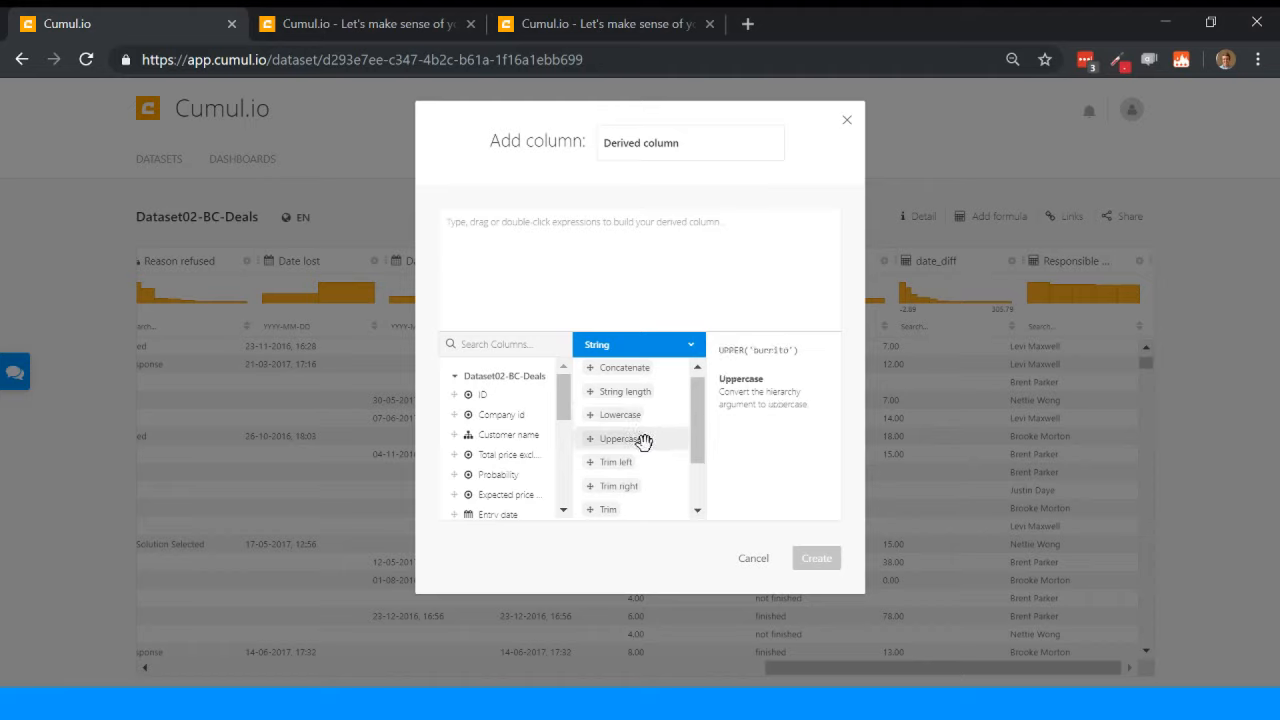
left_click_drag(641, 441, 545, 258)
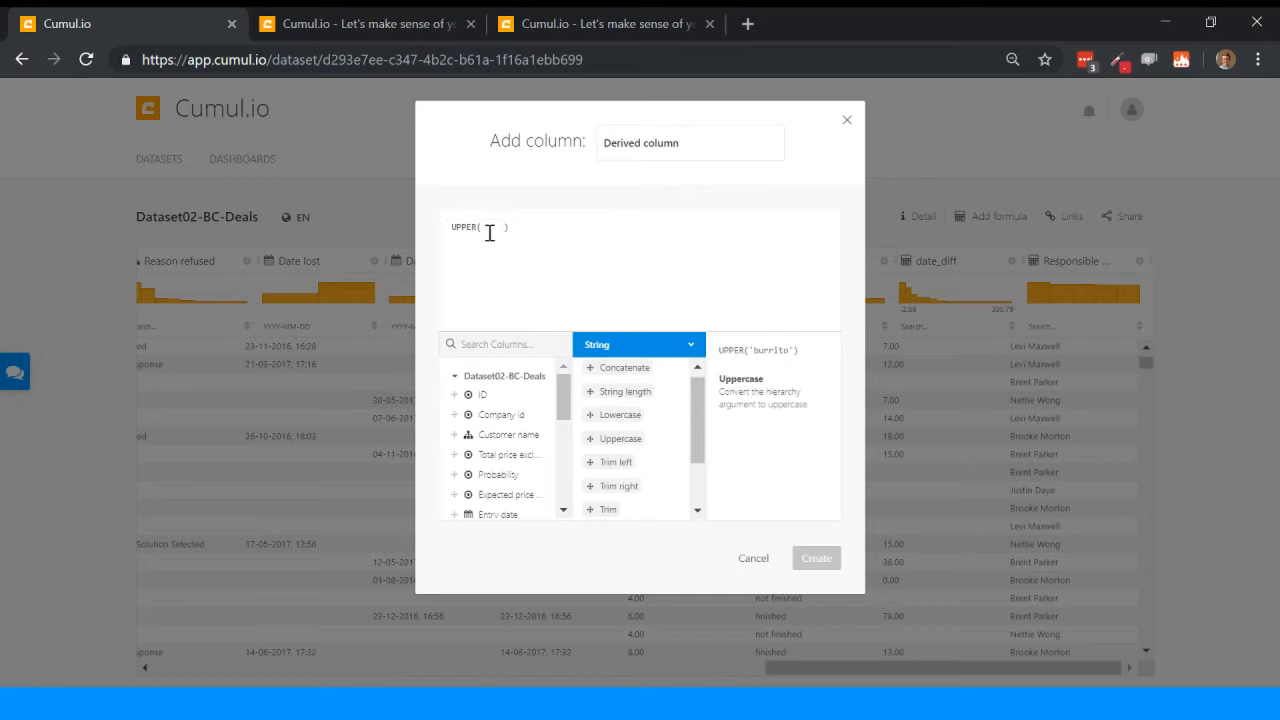
left_click(489, 229)
left_click(549, 234)
type("tomer name ")
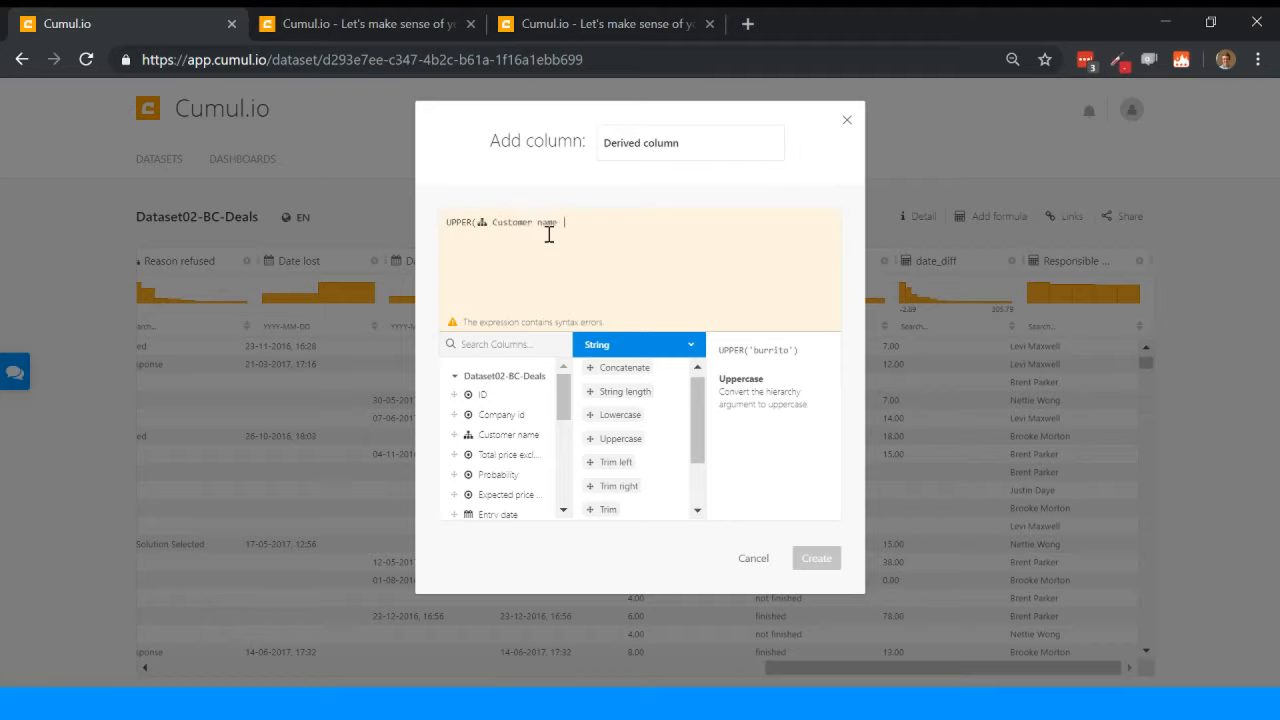
type(")")
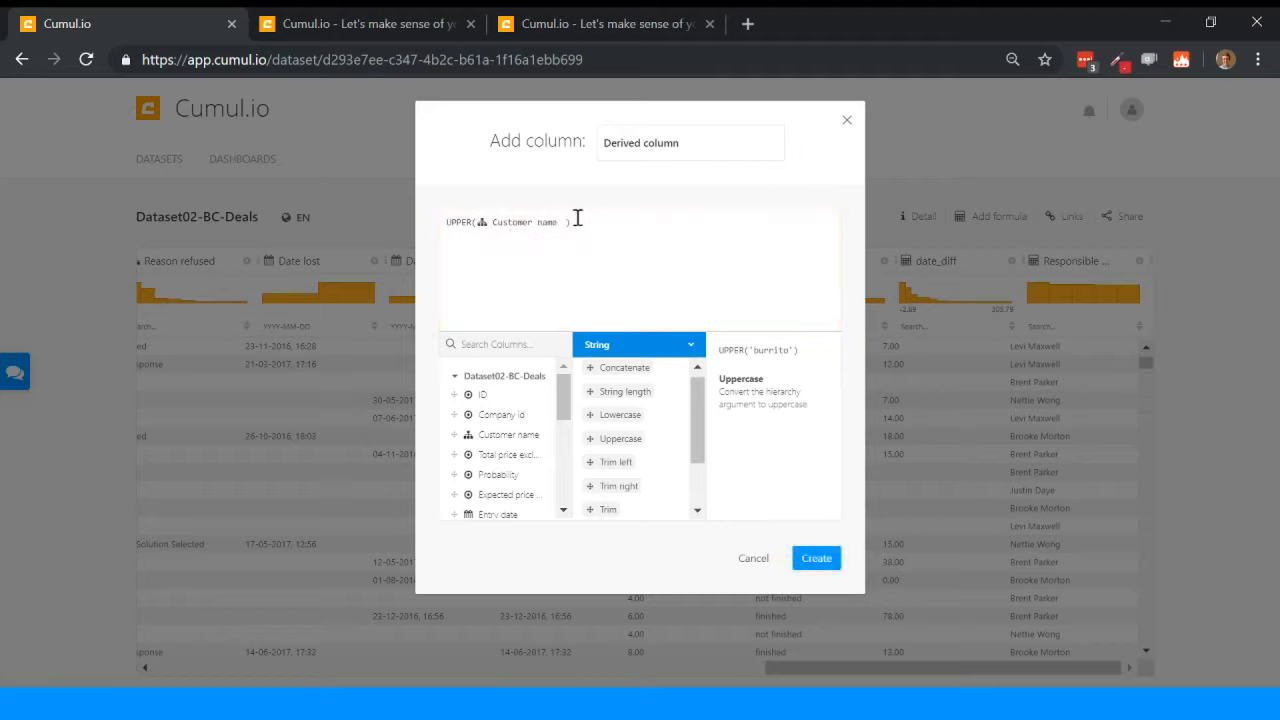
Step: Name the uppercase derived column "Customer name v2", create it and check its values in the table
left_click(706, 150)
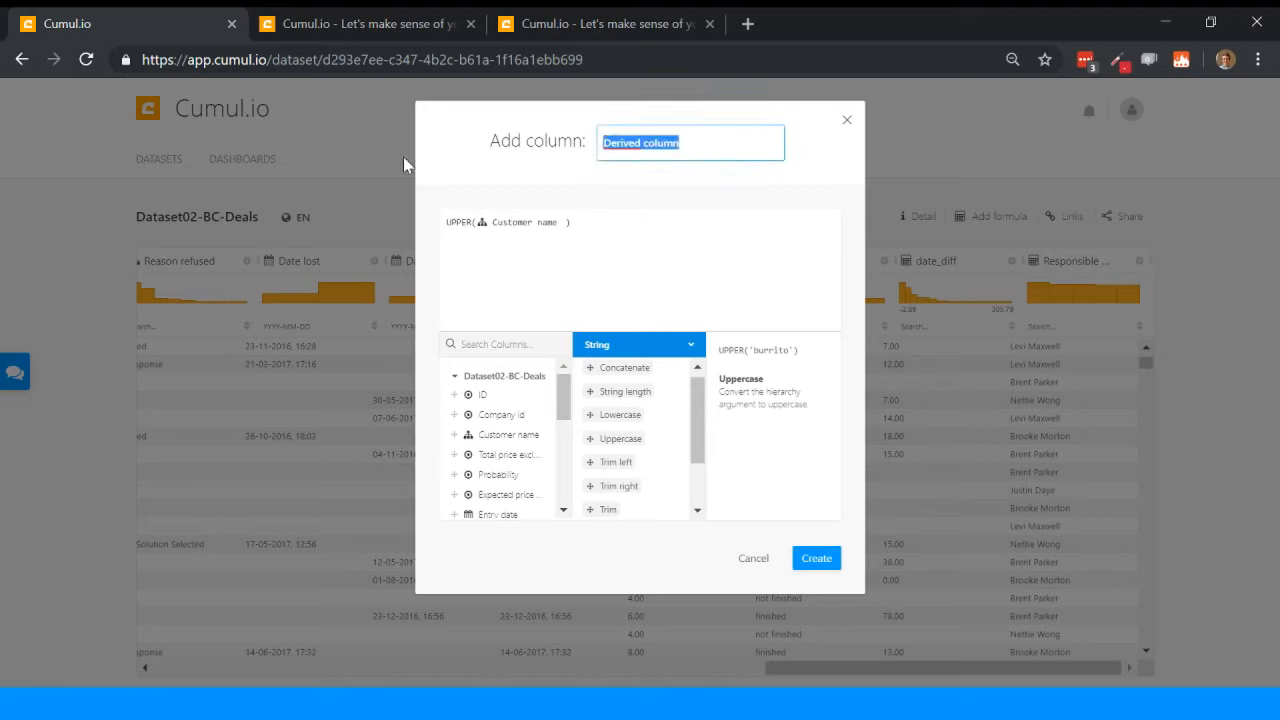
type("Customer")
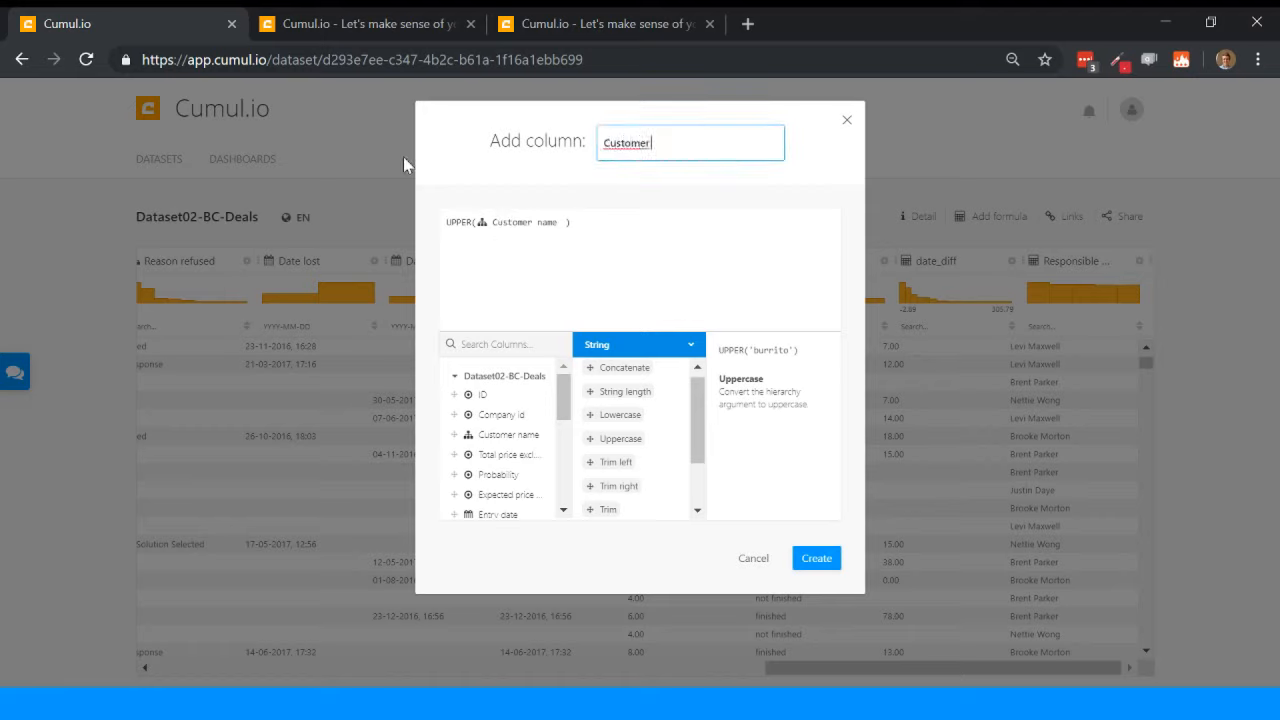
type(" name v2")
left_click(816, 558)
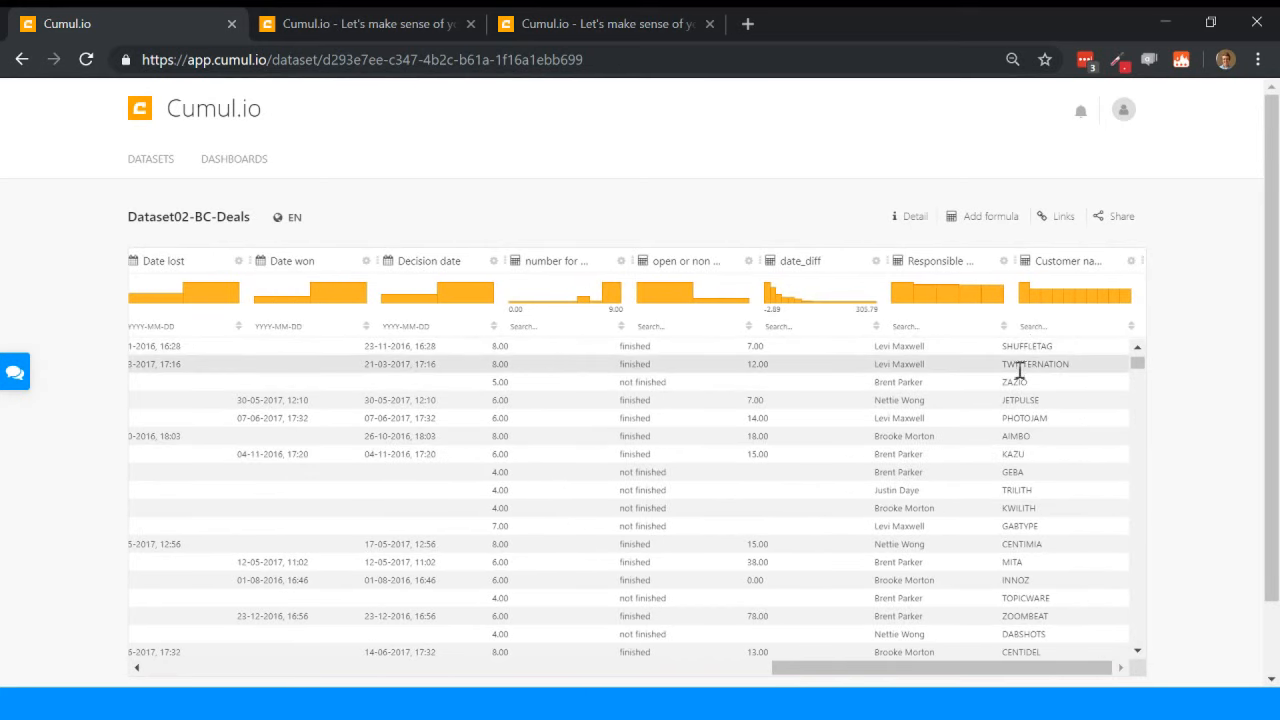
mouse_move(1030, 305)
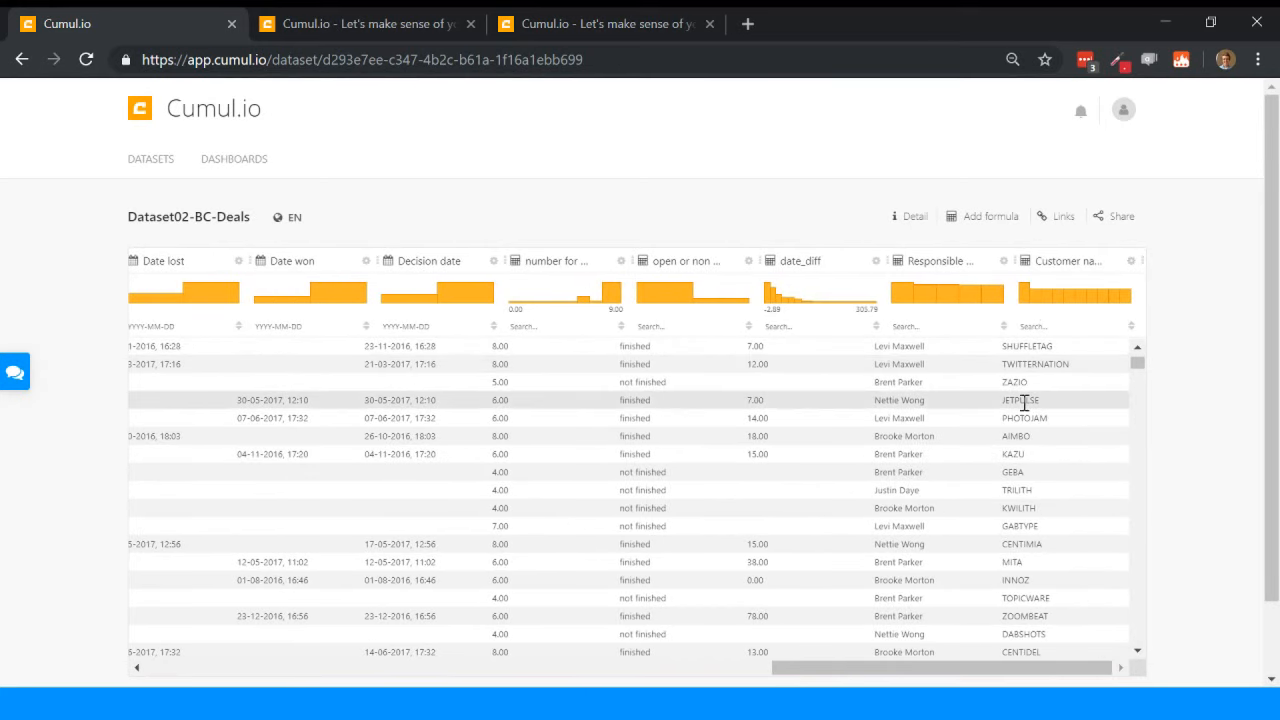
scroll(1024, 402, "down", 2)
scroll(1024, 402, "down", 2)
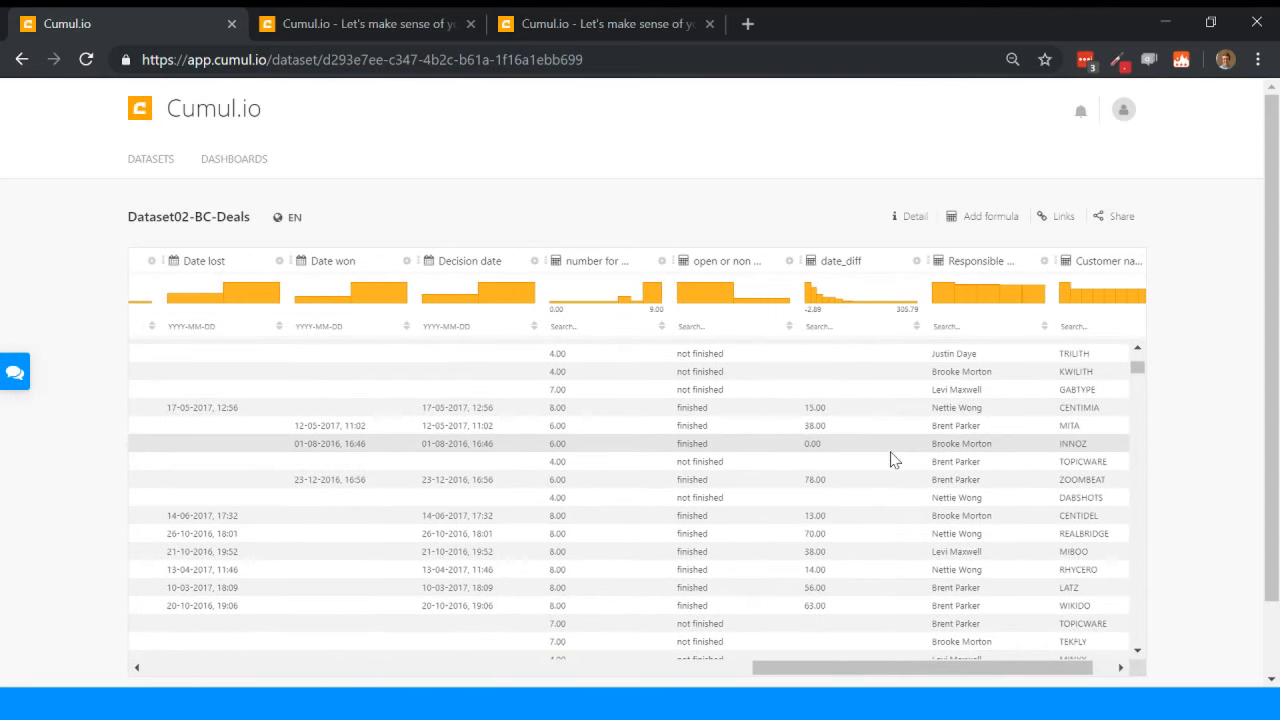
Step: Look through the columns of Dataset02-BC-Deals and examine the date columns, from Entry date to Decision date
scroll(893, 459, "left", 2)
scroll(893, 459, "left", 6)
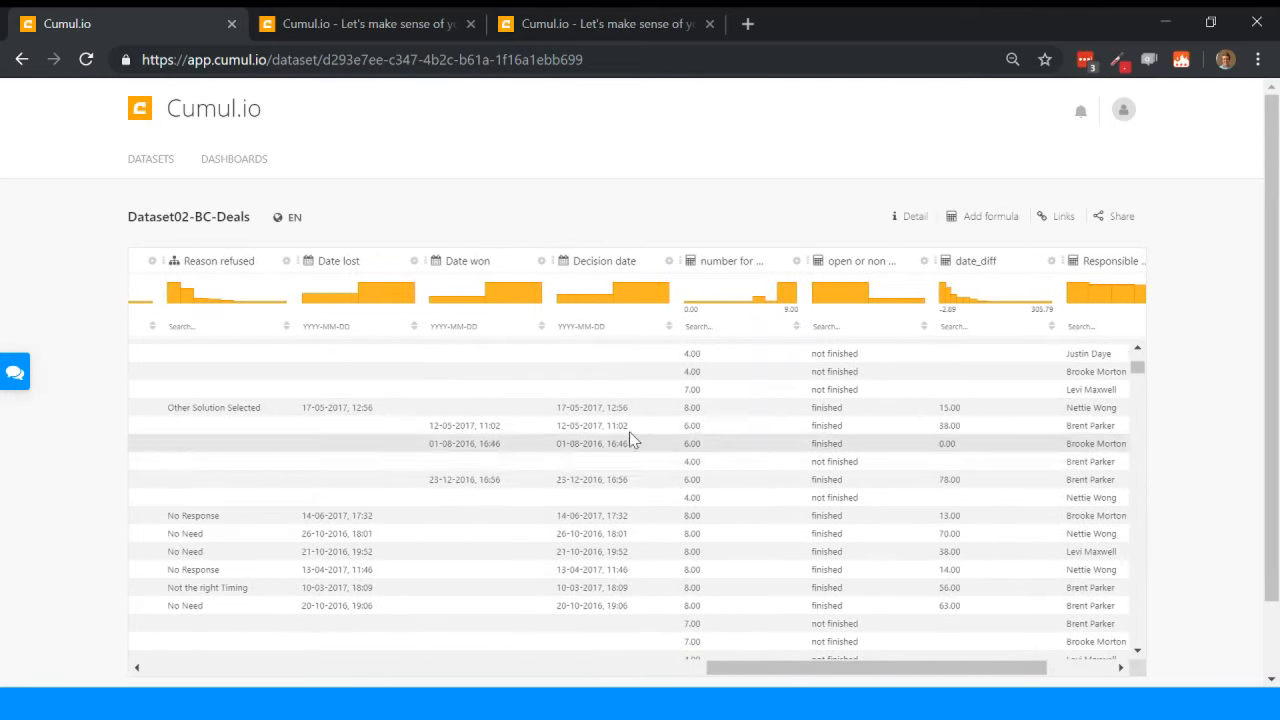
scroll(470, 472, "left", 5)
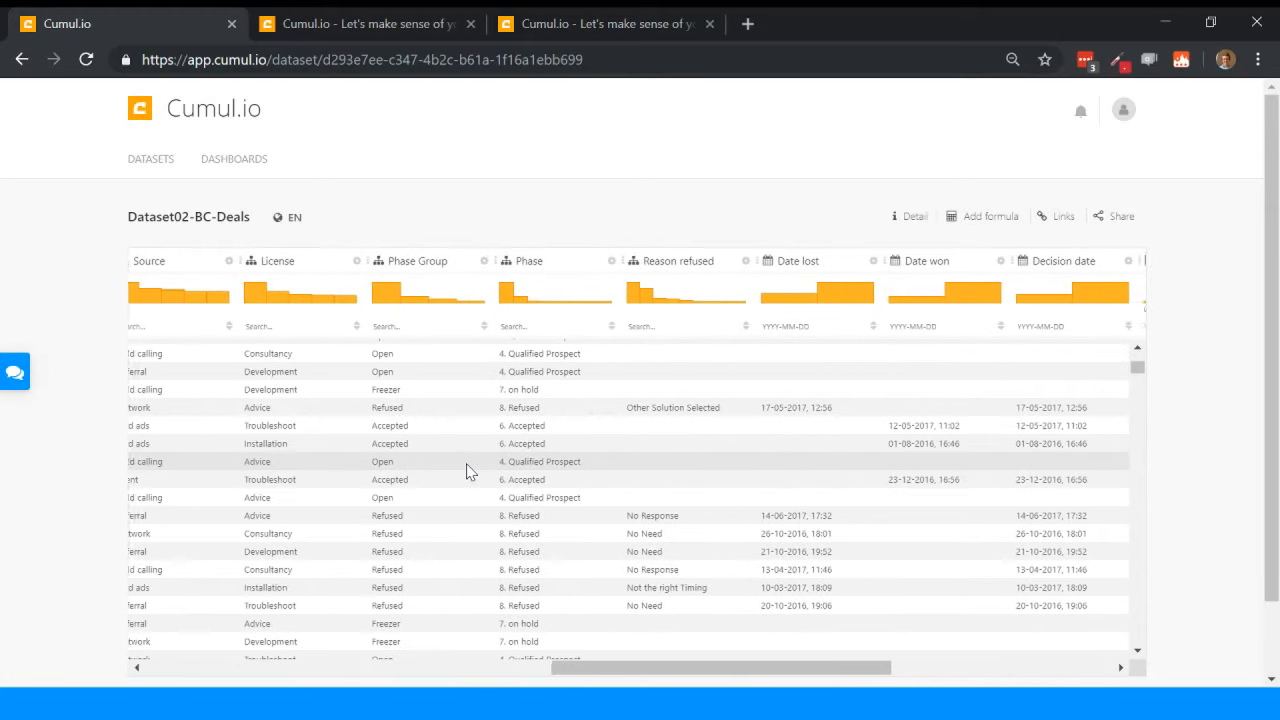
scroll(470, 472, "left", 4)
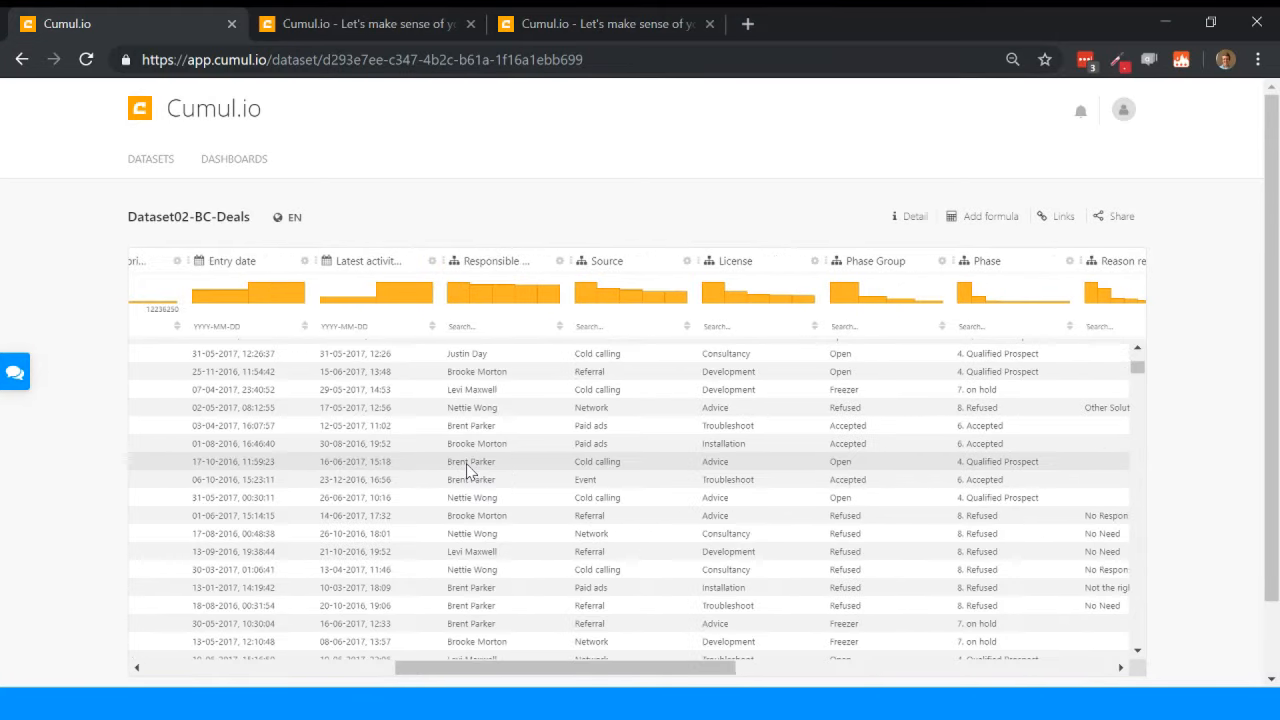
scroll(470, 472, "left", 4)
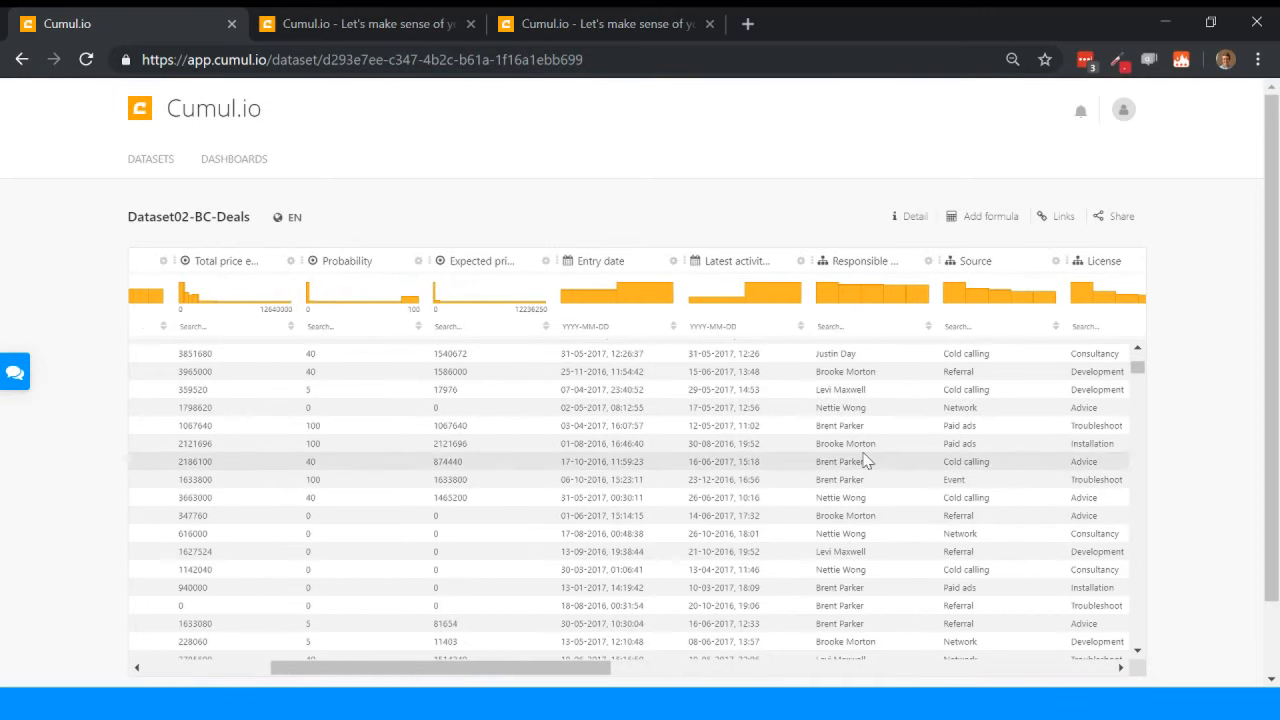
scroll(866, 460, "left", 1)
scroll(866, 460, "right", 8)
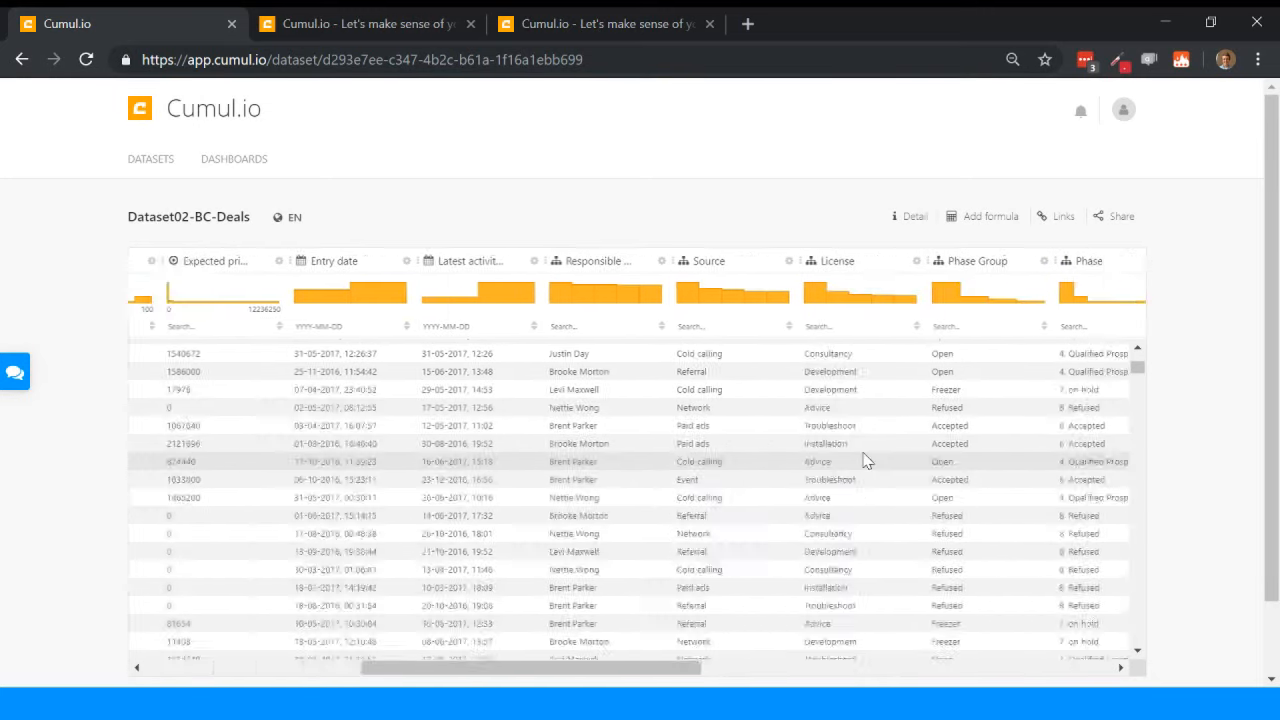
scroll(866, 460, "right", 3)
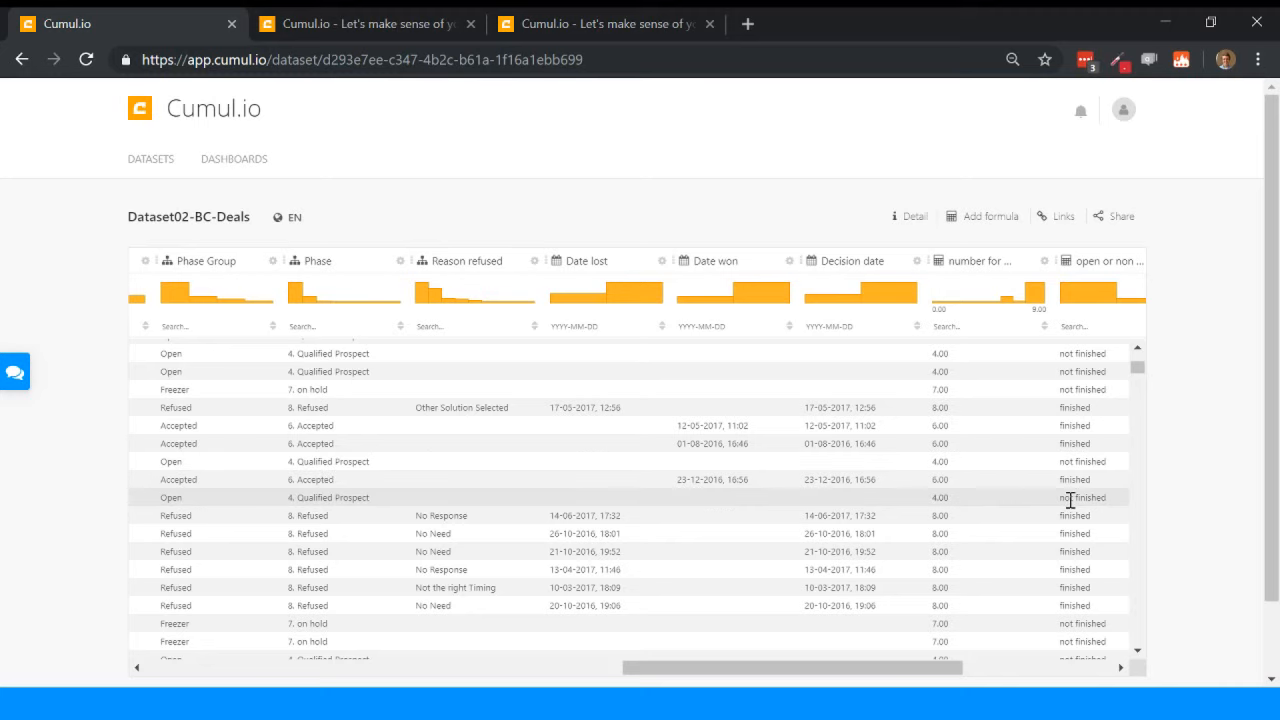
scroll(1066, 497, "right", 3)
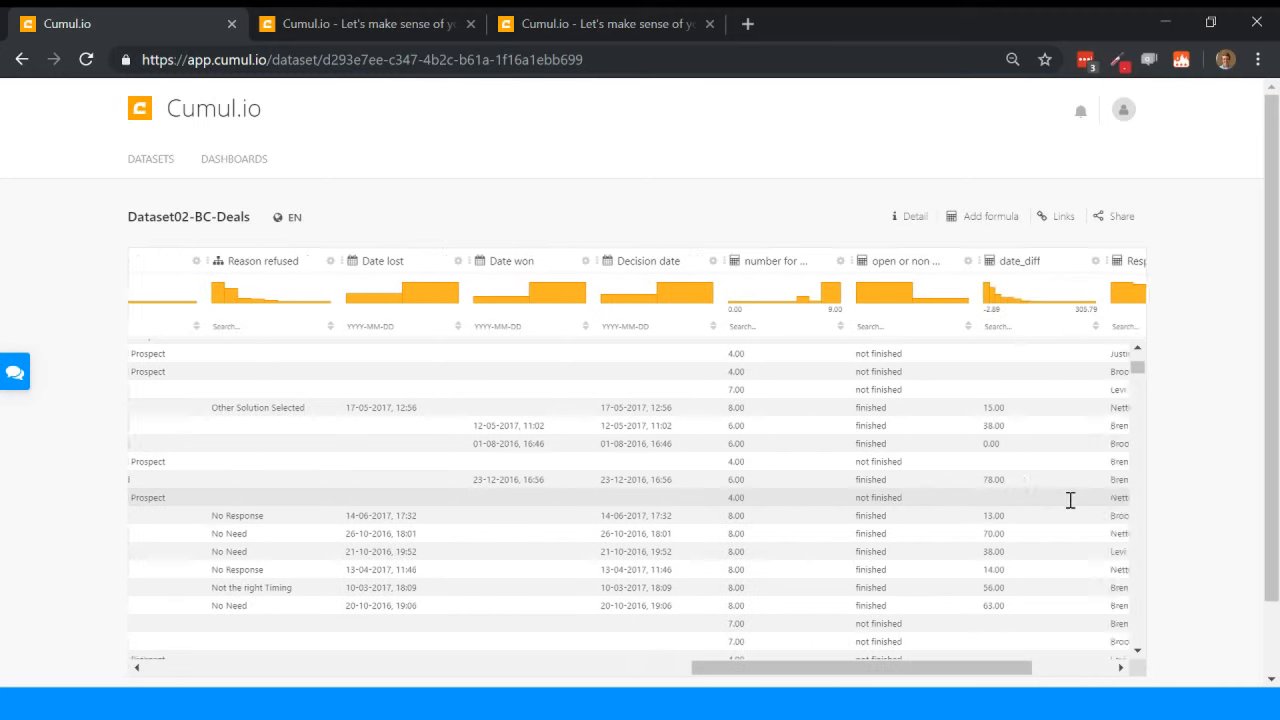
Step: Start another derived column in Dataset02-BC-Deals and review the Date/time functions, including the difference between two dates
left_click(983, 222)
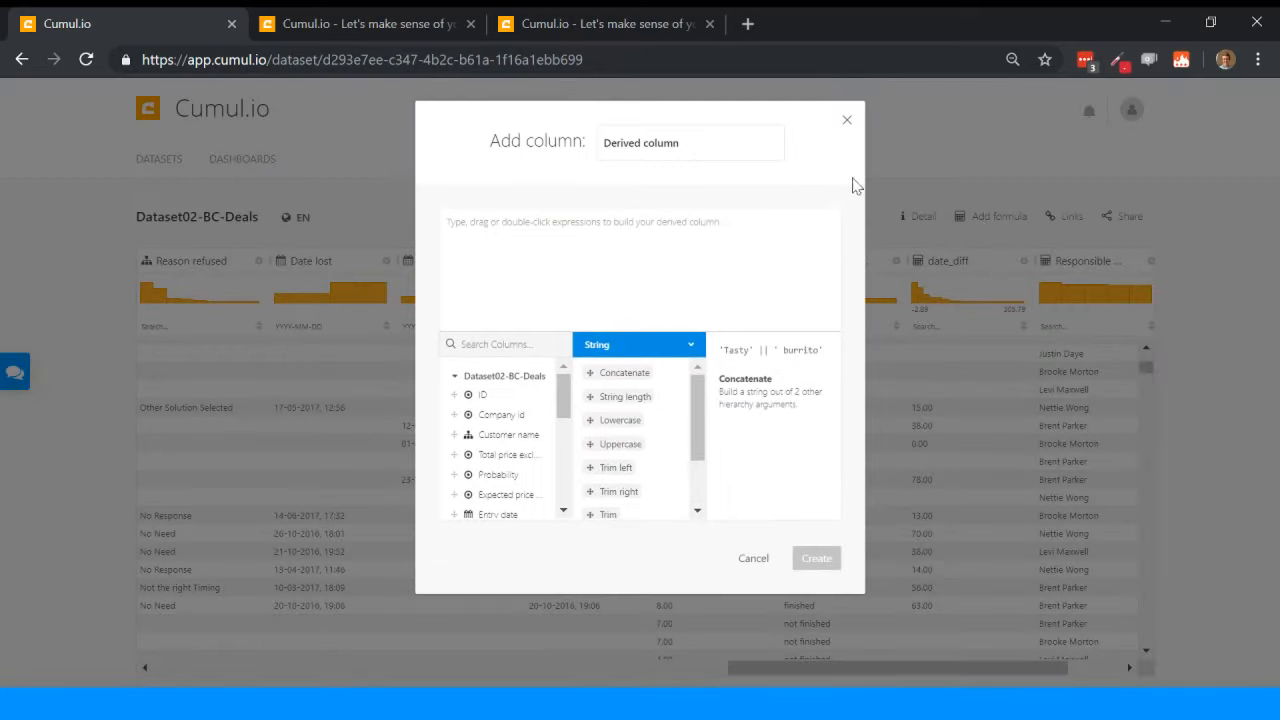
left_click(674, 355)
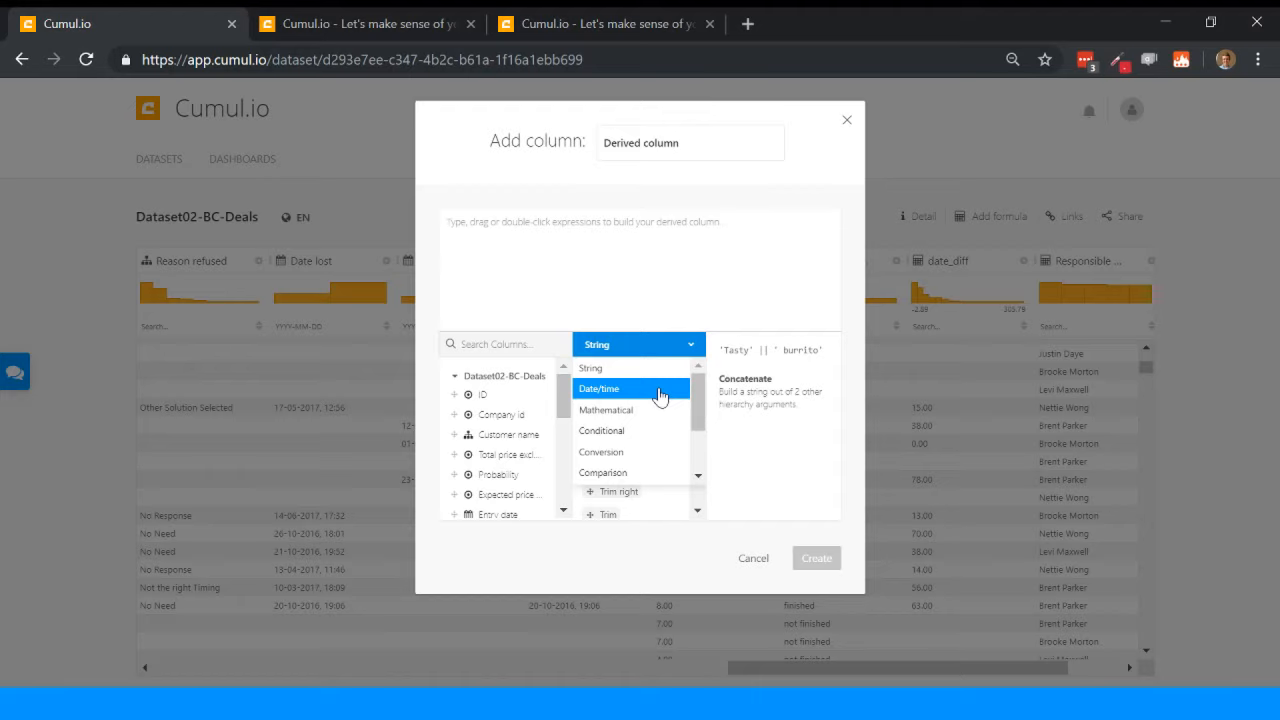
left_click(659, 397)
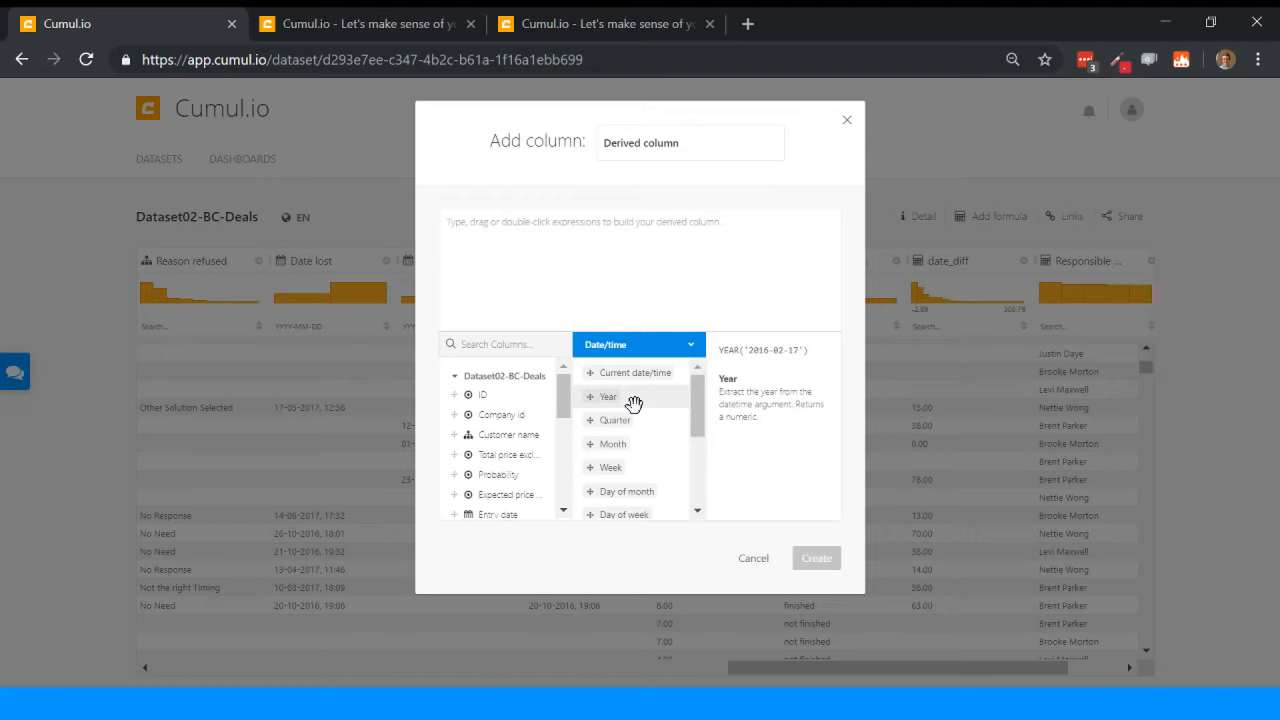
scroll(633, 403, "down", 3)
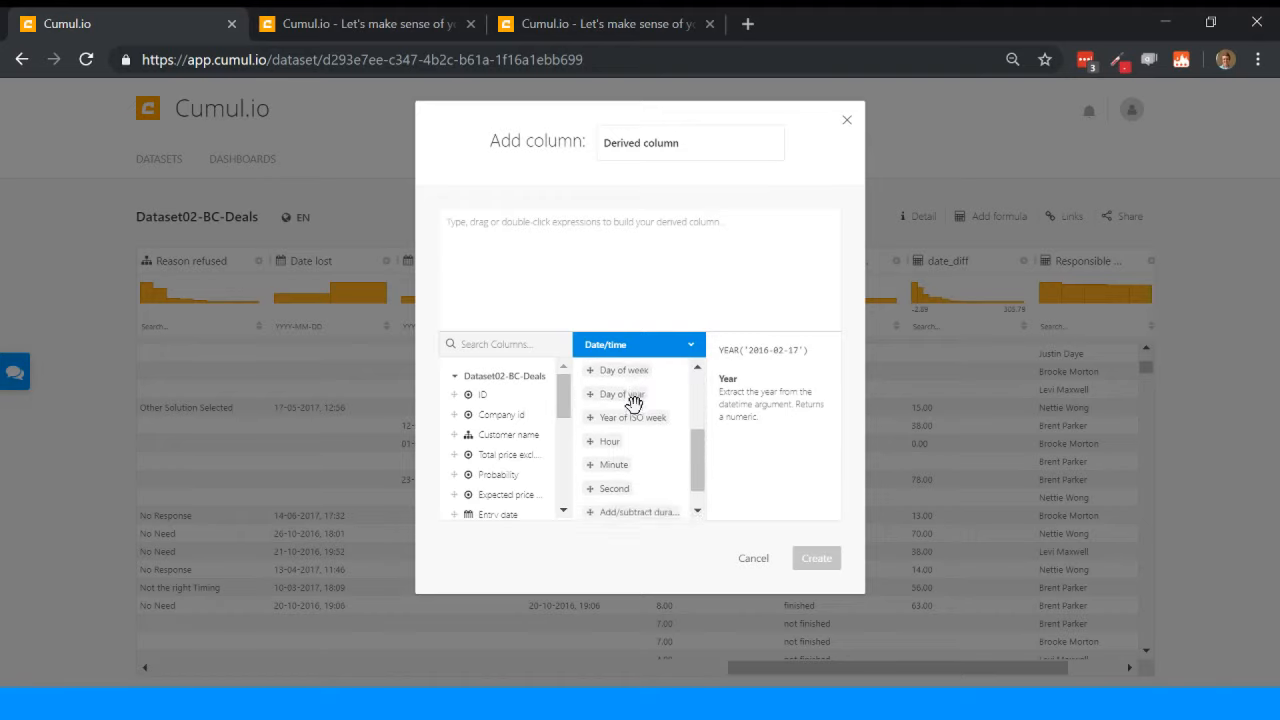
scroll(633, 403, "down", 1)
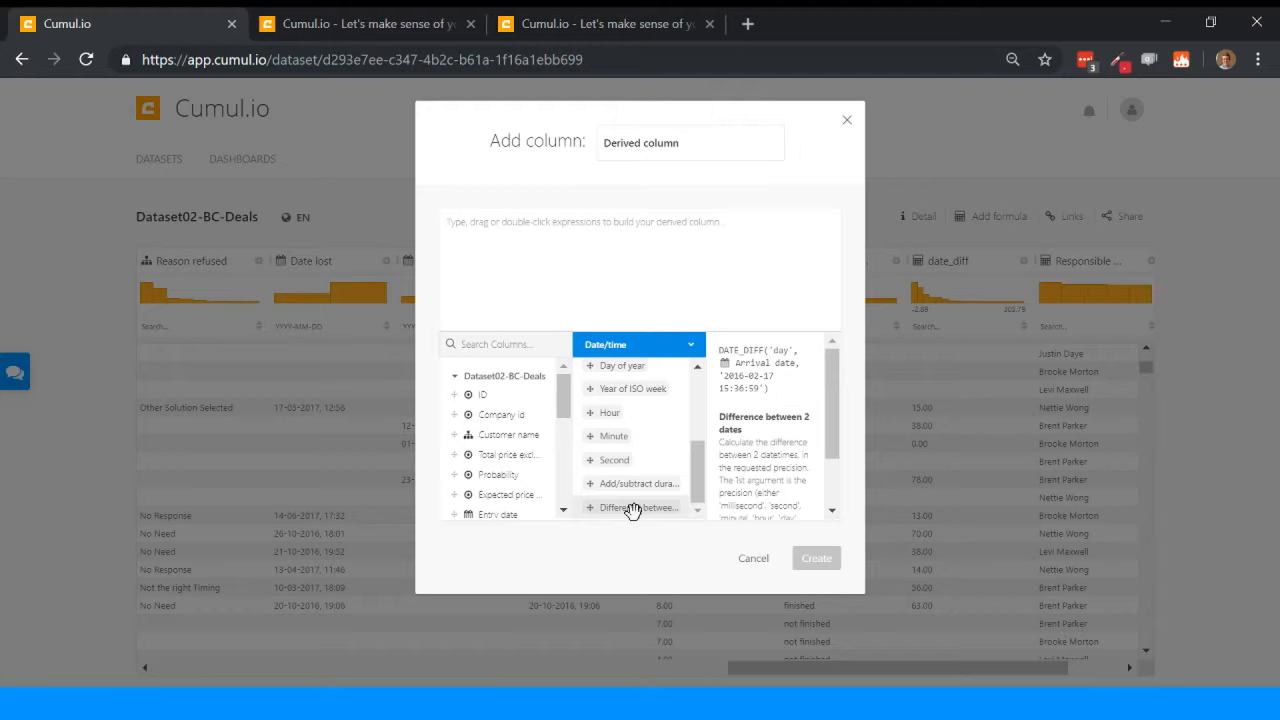
Step: Begin a date_diff formula for the derived column with Entry date as its starting date
left_click(586, 276)
type("ddate")
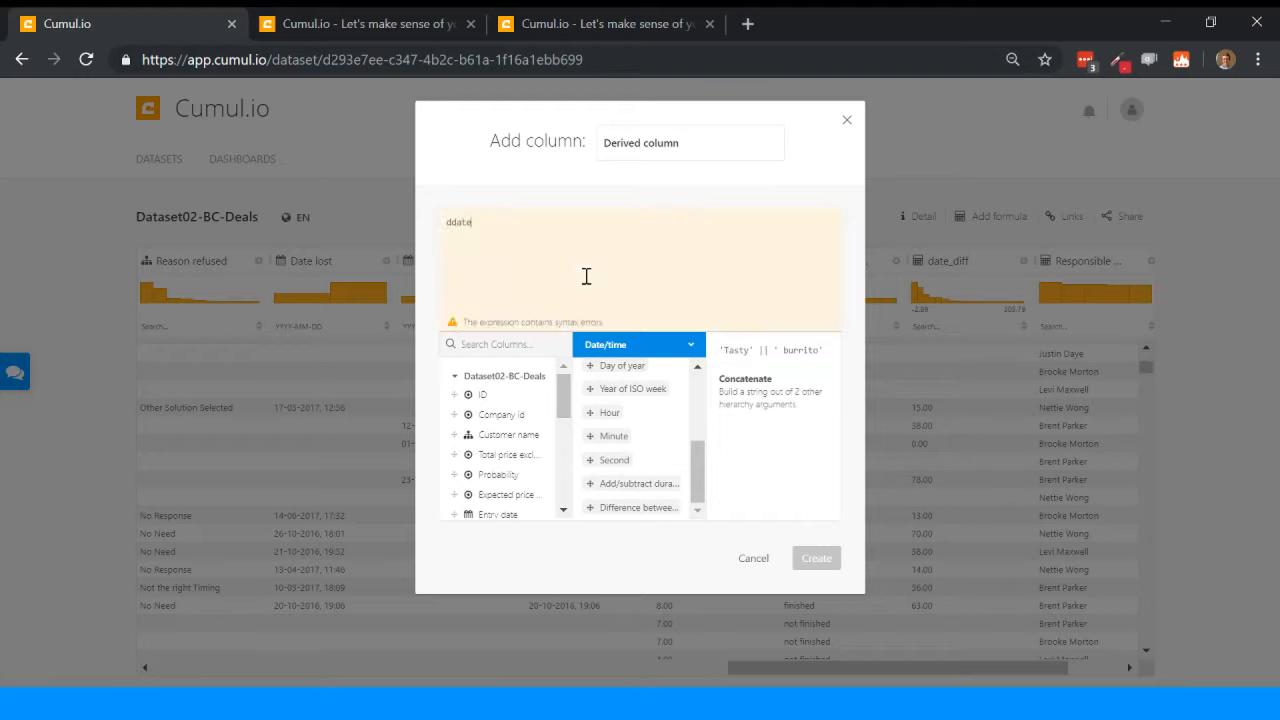
key("BackSpace")
key("BackSpace")
key("BackSpace")
type("ate_diff")
scroll(505, 430, "down", 3)
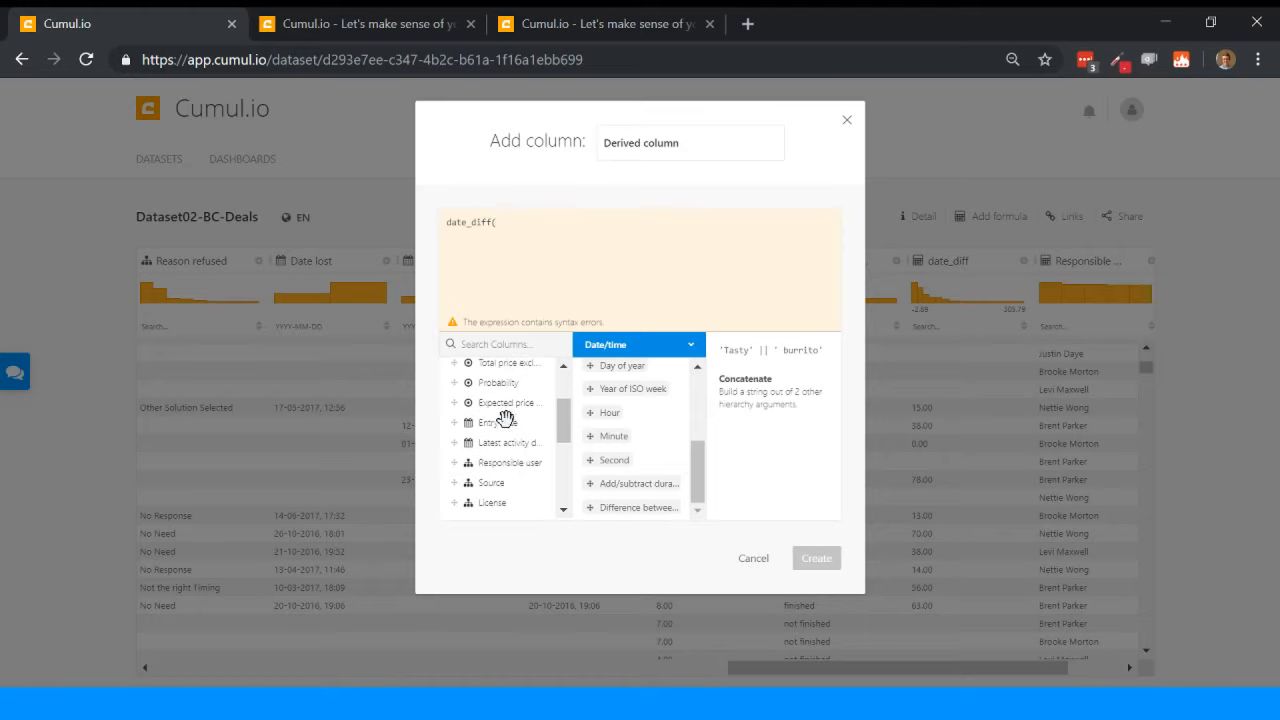
left_click_drag(500, 422, 583, 228)
Step: Complete the date_diff formula with Decision date as the end date and 'day' as the precision argument
scroll(497, 428, "down", 4)
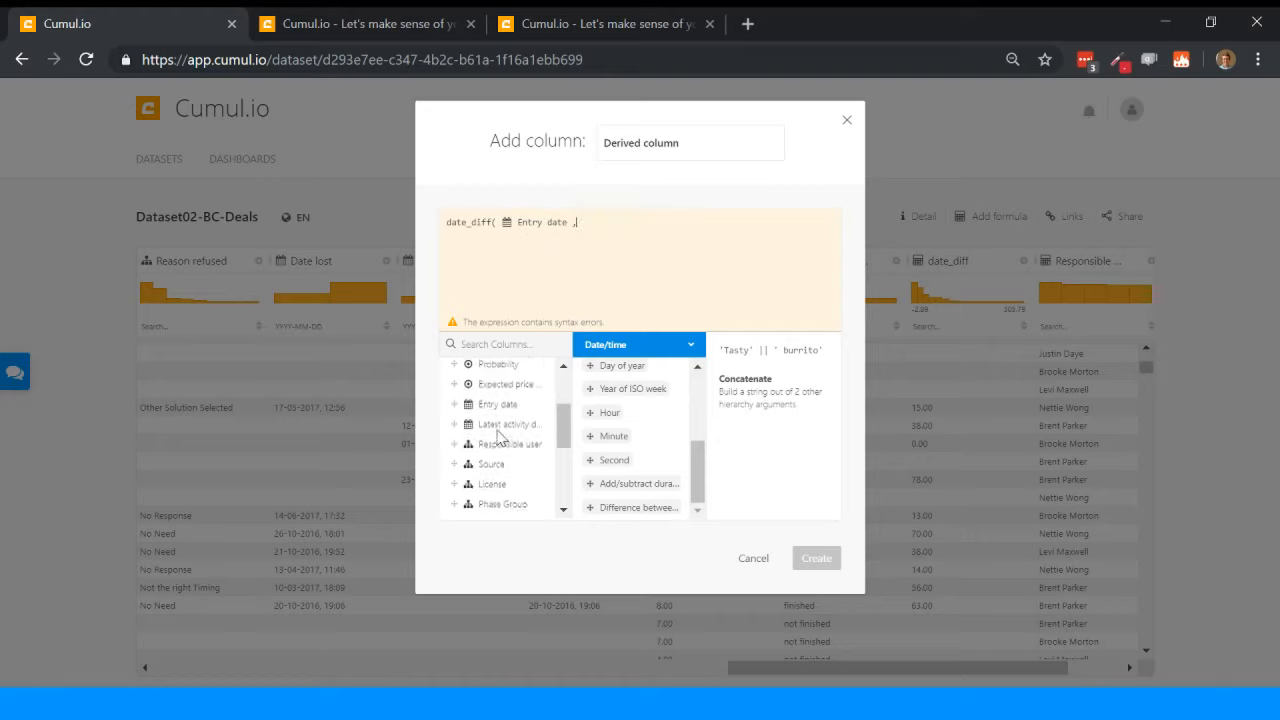
scroll(495, 427, "down", 3)
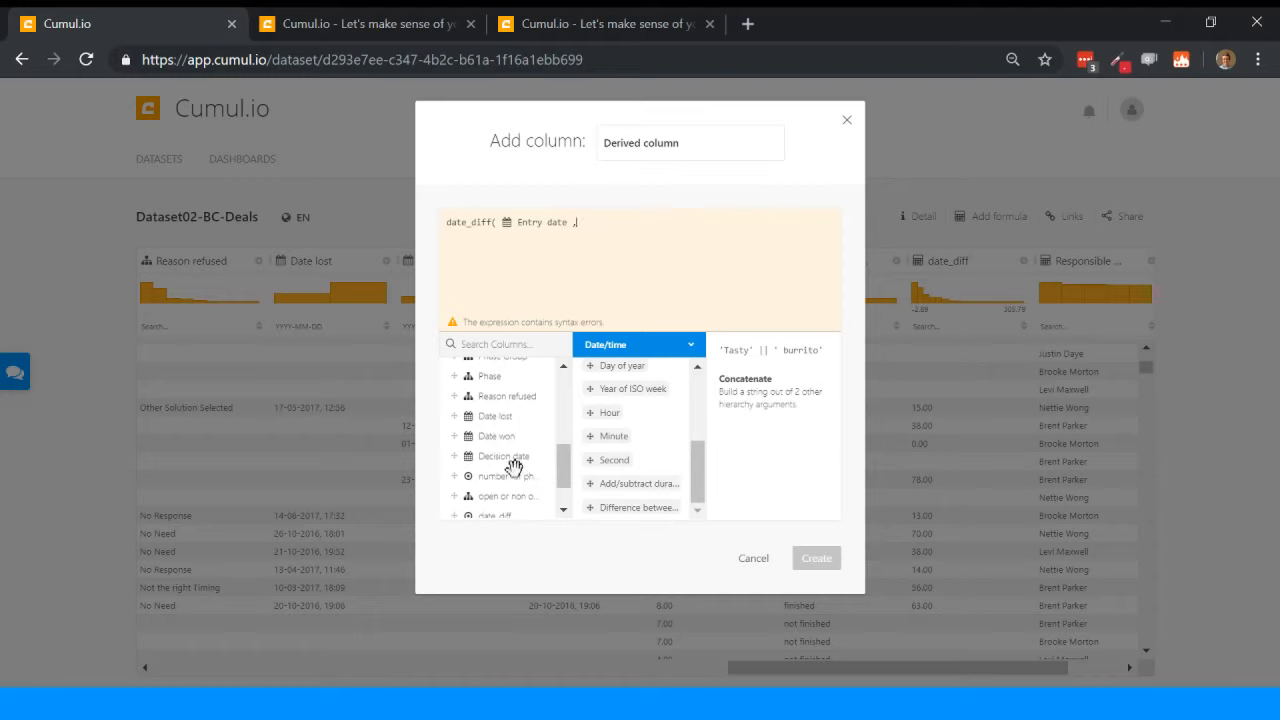
left_click_drag(507, 456, 651, 232)
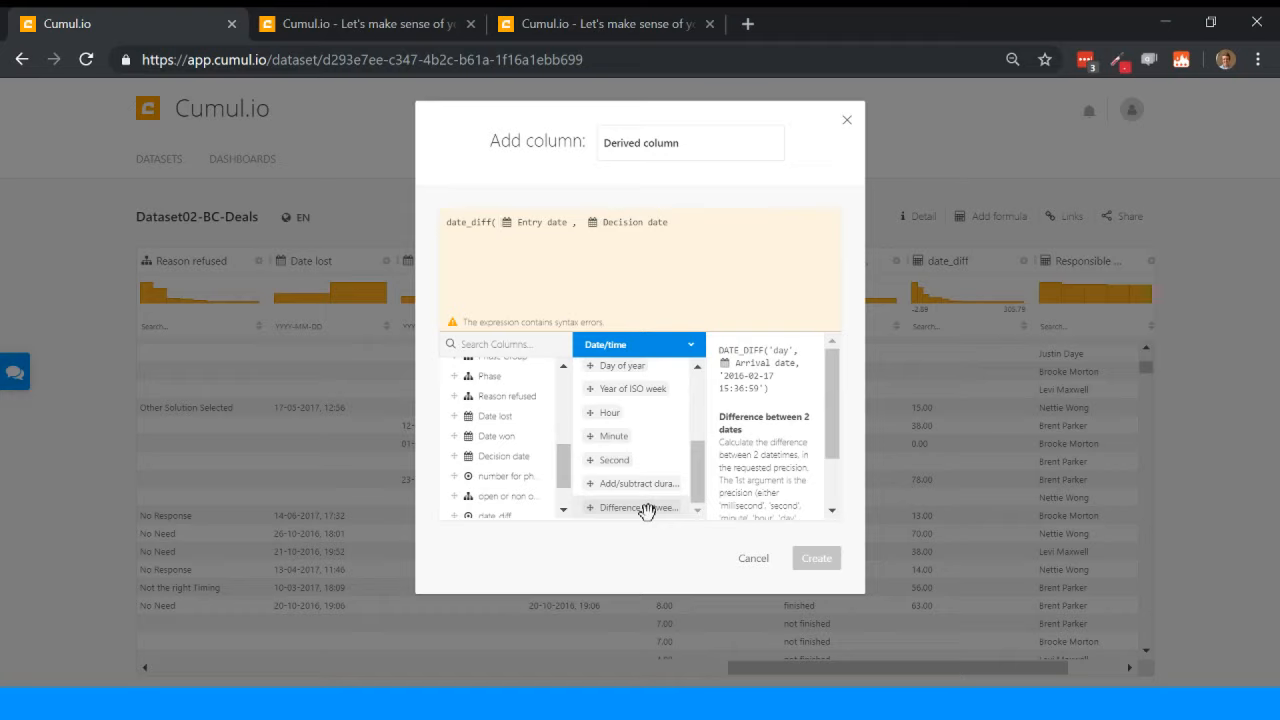
type("'day',")
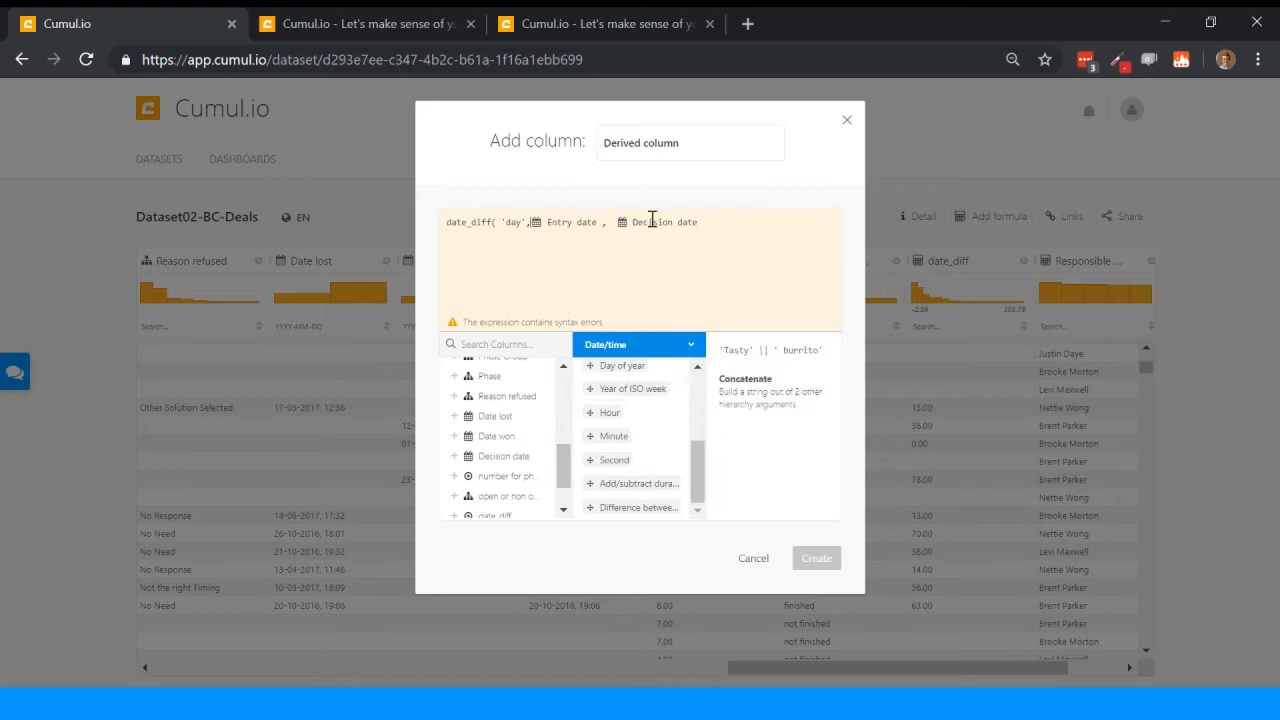
type(")")
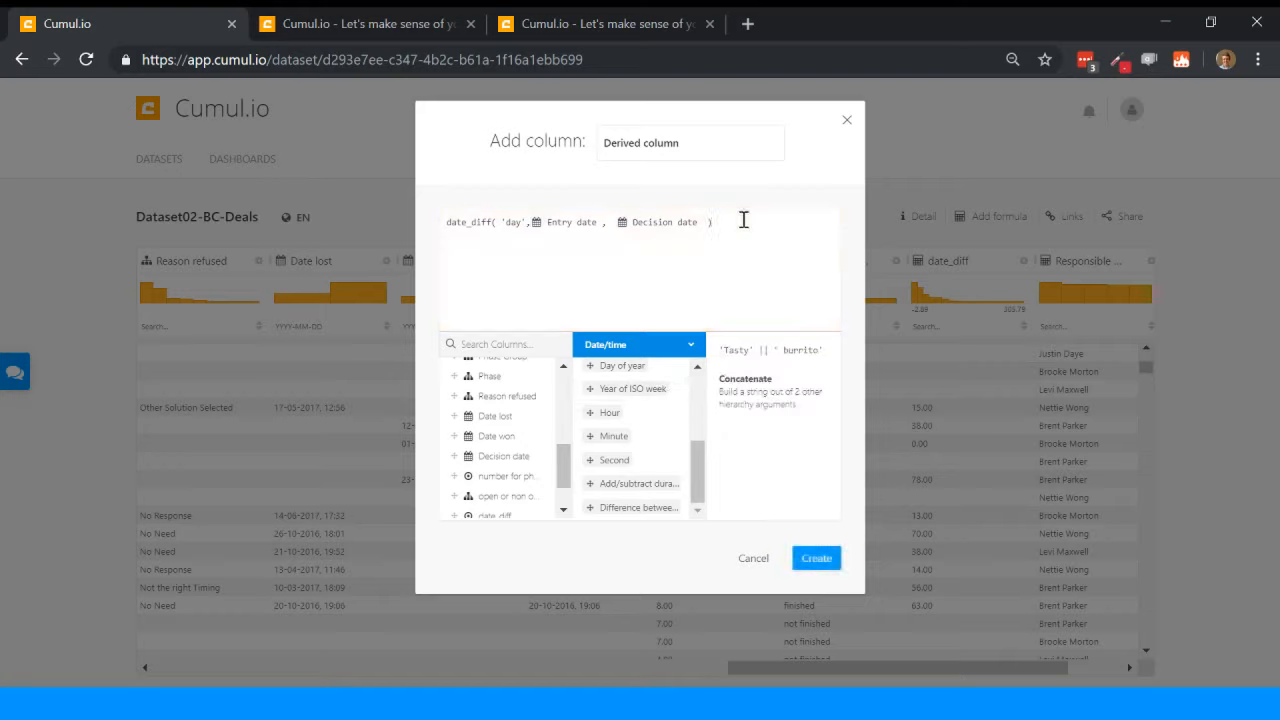
Step: Name the date difference column "closing time" and create it
left_click_drag(700, 149, 440, 108)
type("d")
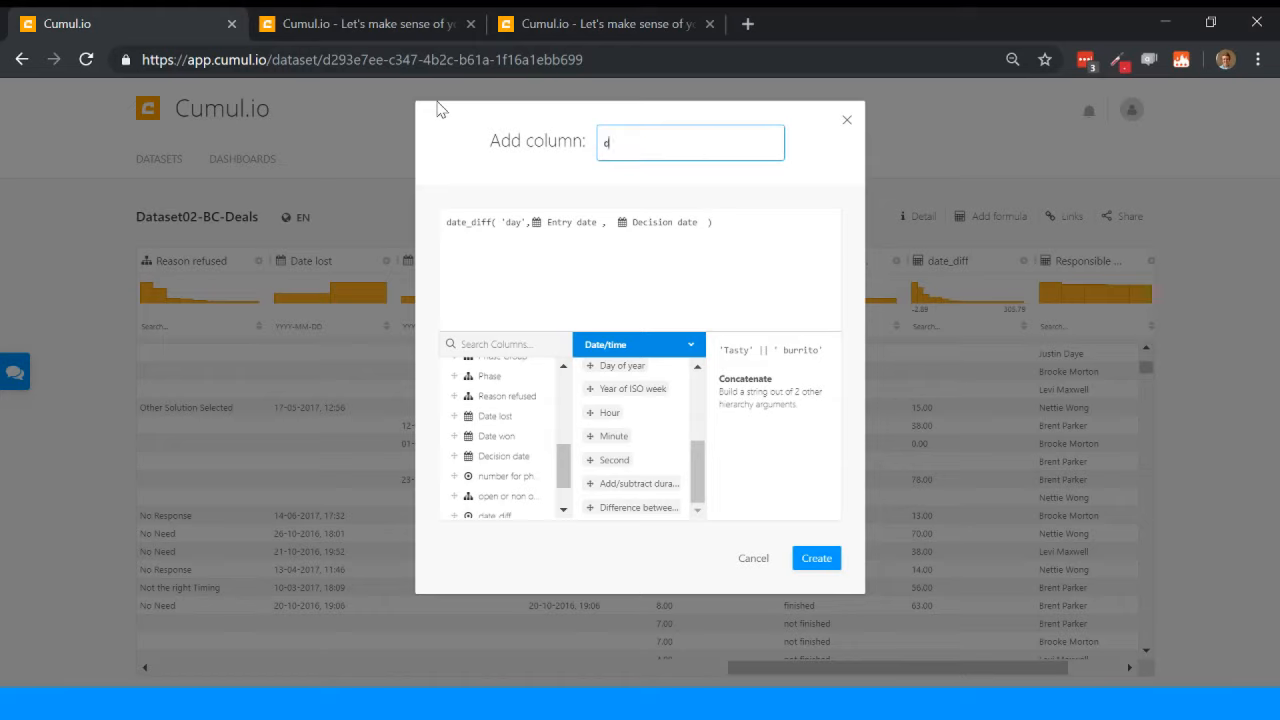
type("ate_fdiffer")
key("ctrl+a")
type("closing time")
left_click(818, 558)
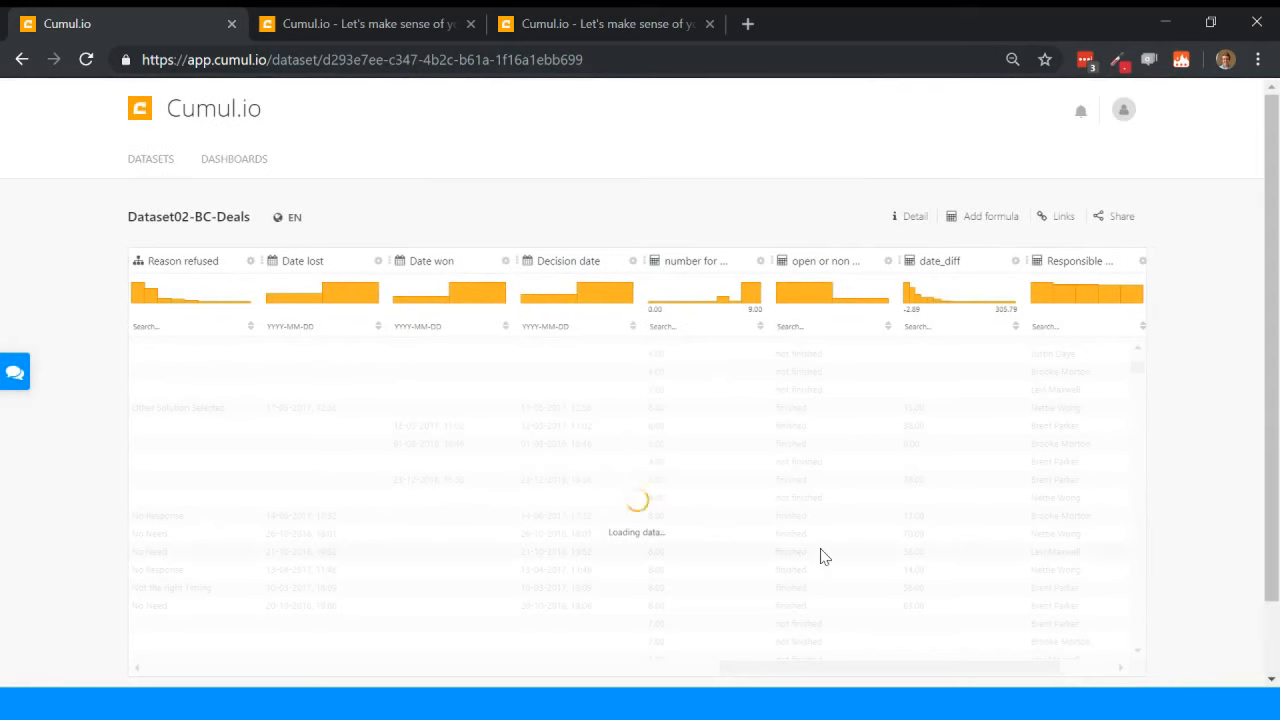
Step: Compare the activity and decision dates of the KAZU deal with its value in the closing time column
scroll(820, 555, "left", 5)
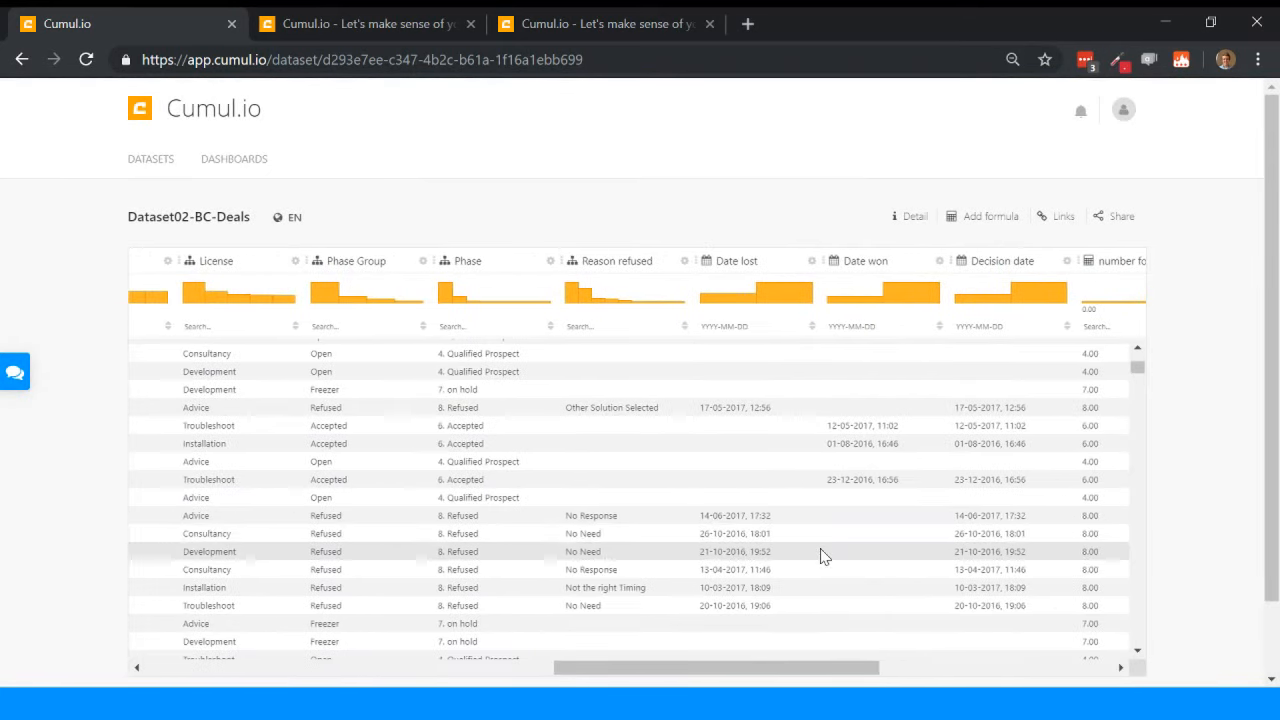
scroll(568, 407, "left", 5)
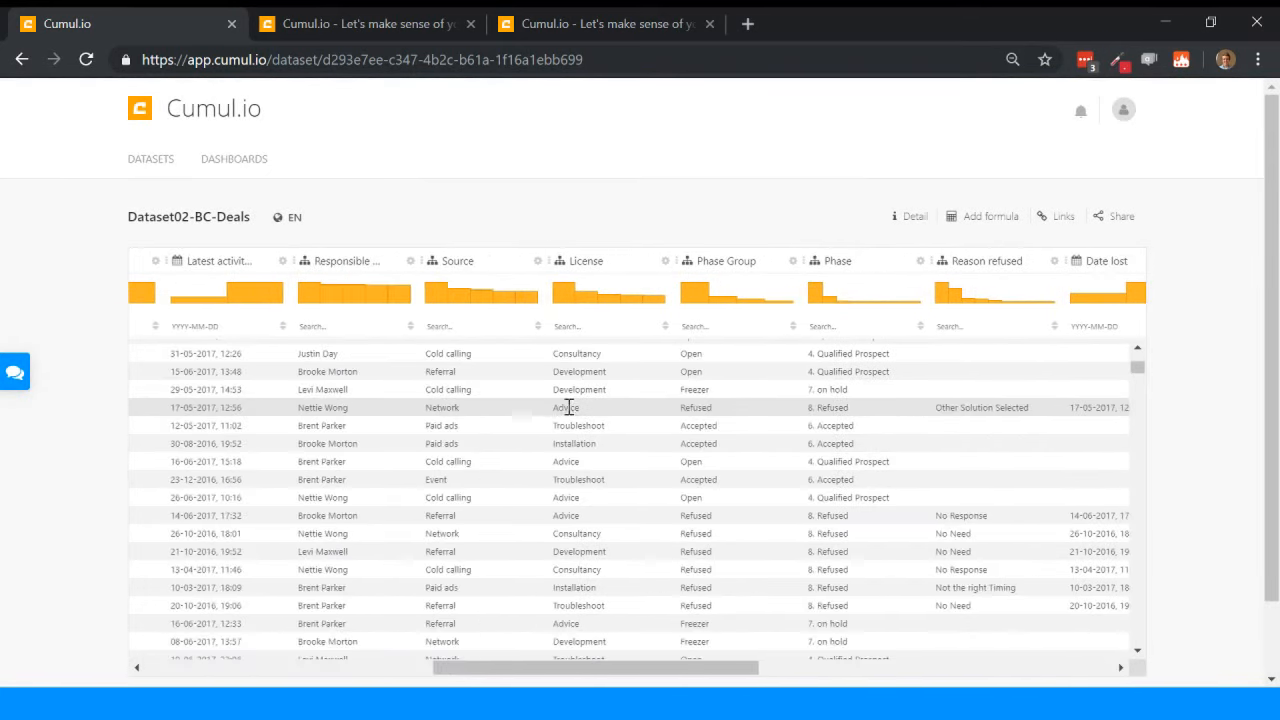
scroll(366, 398, "up", 1)
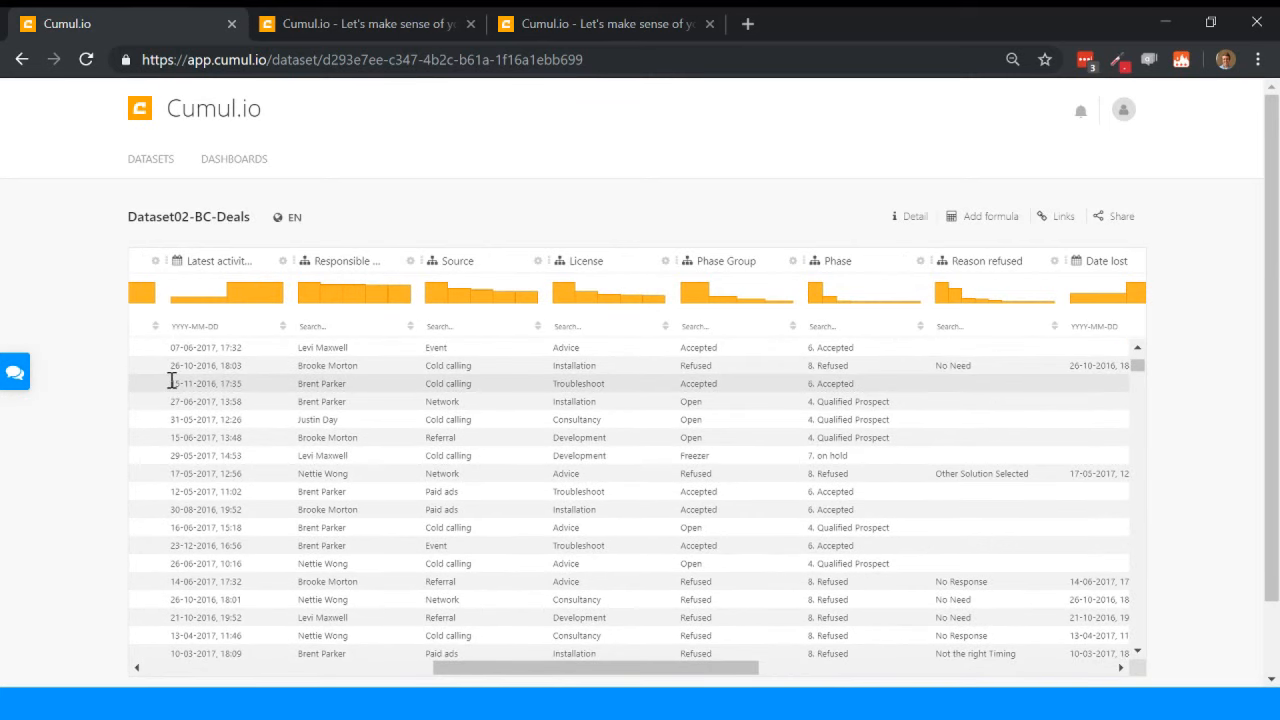
left_click_drag(171, 382, 234, 383)
scroll(723, 380, "right", 2)
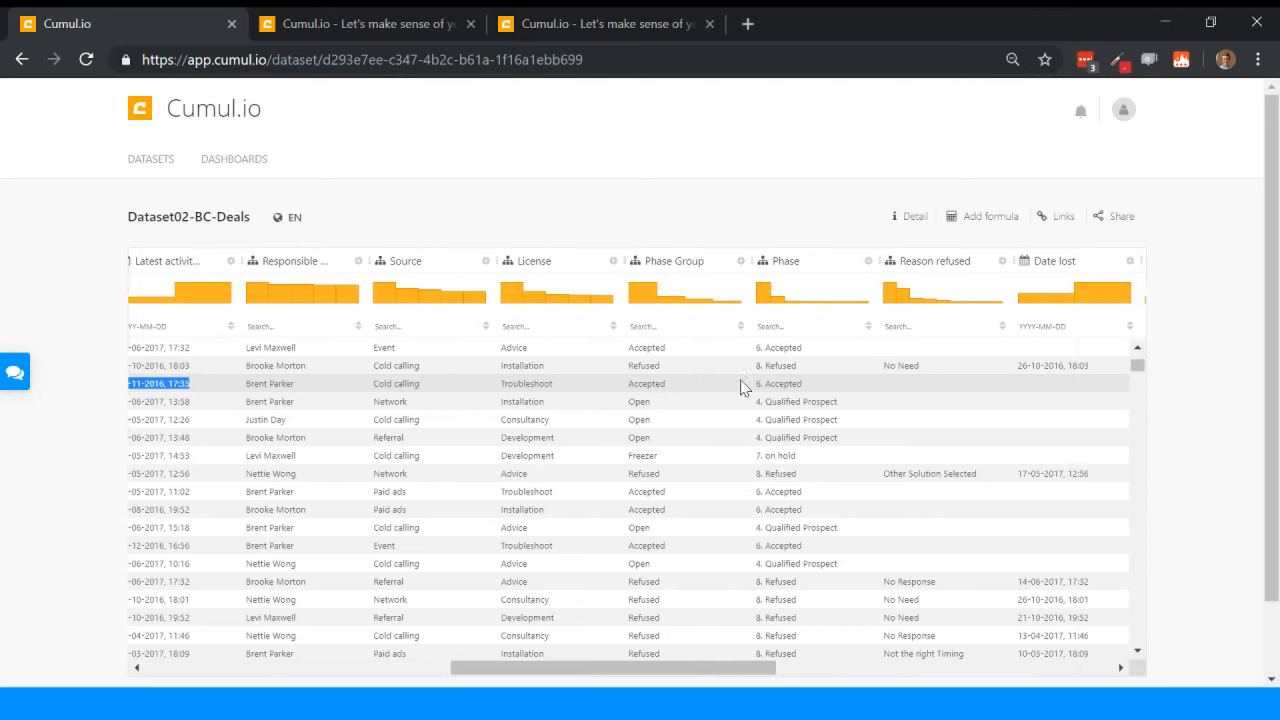
scroll(743, 388, "right", 2)
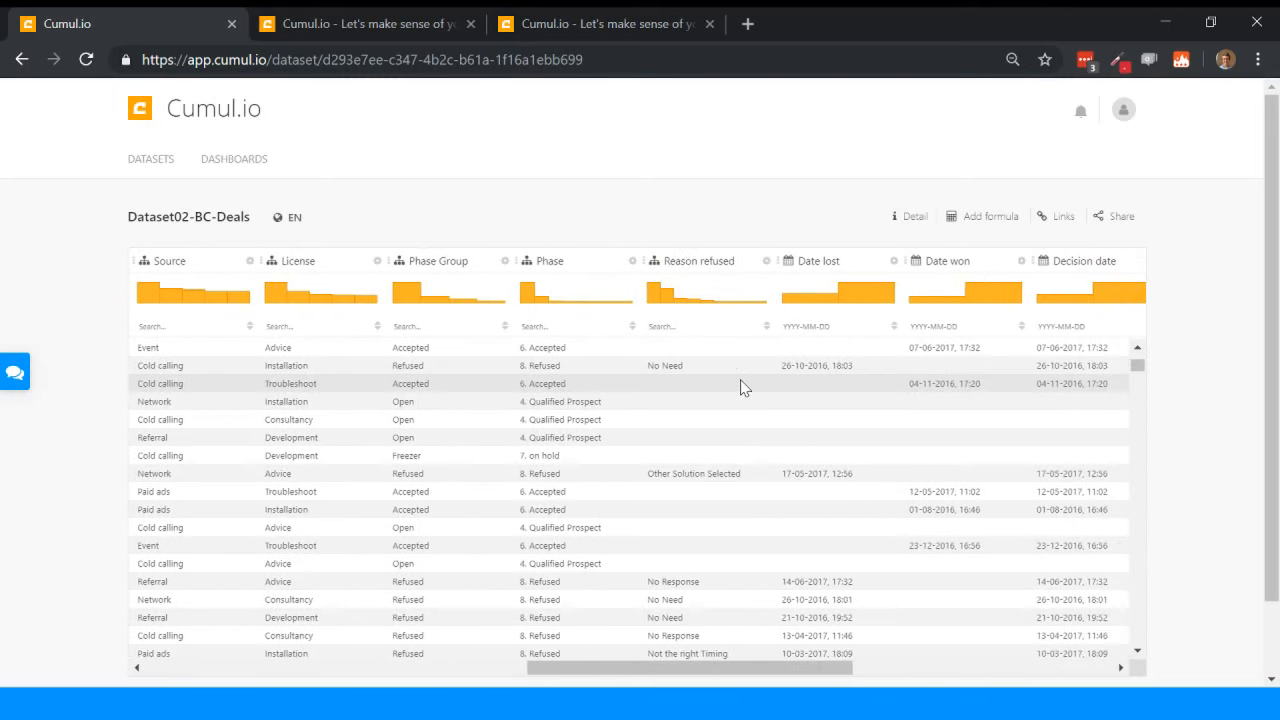
scroll(743, 388, "right", 1)
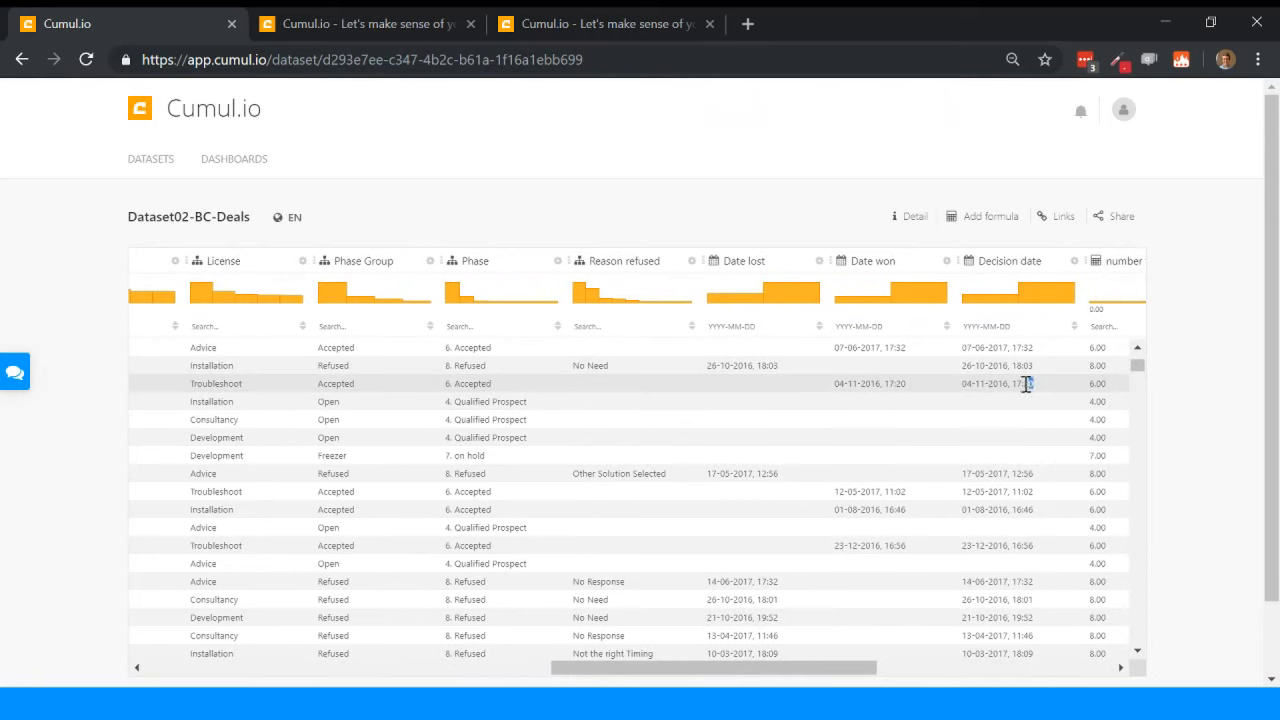
left_click_drag(1033, 383, 967, 386)
scroll(1046, 398, "right", 2)
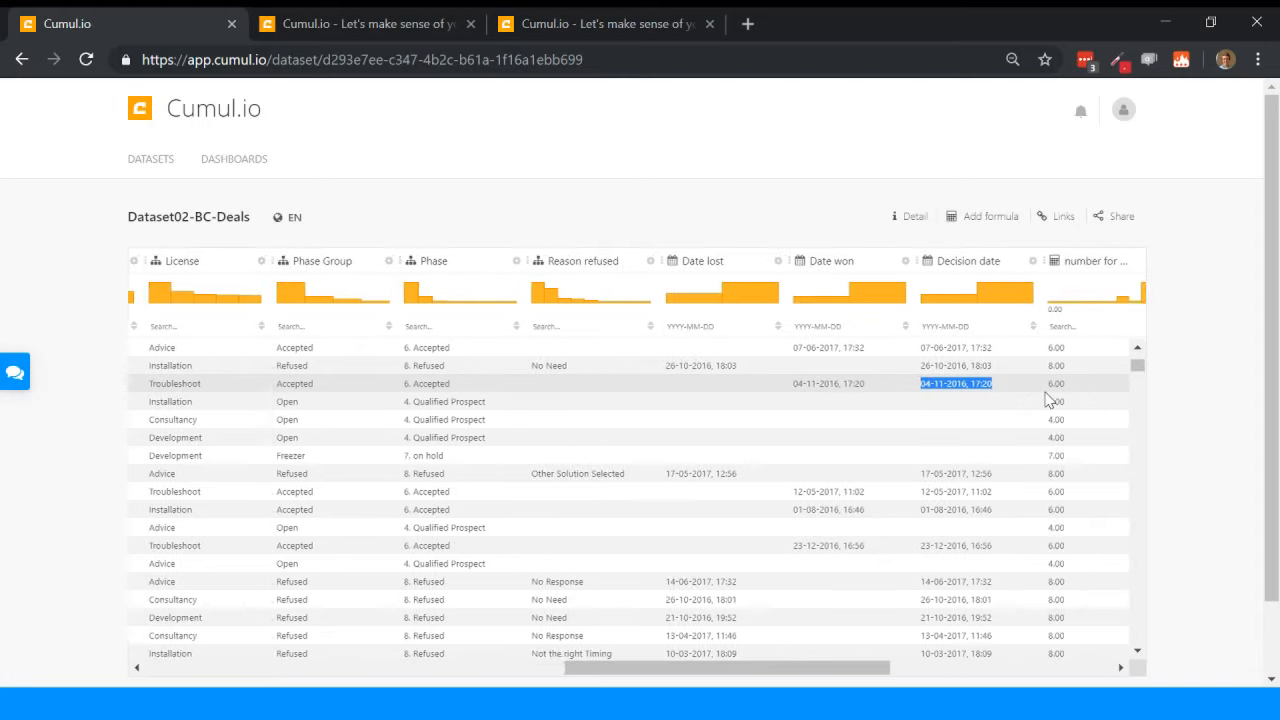
scroll(1046, 398, "right", 5)
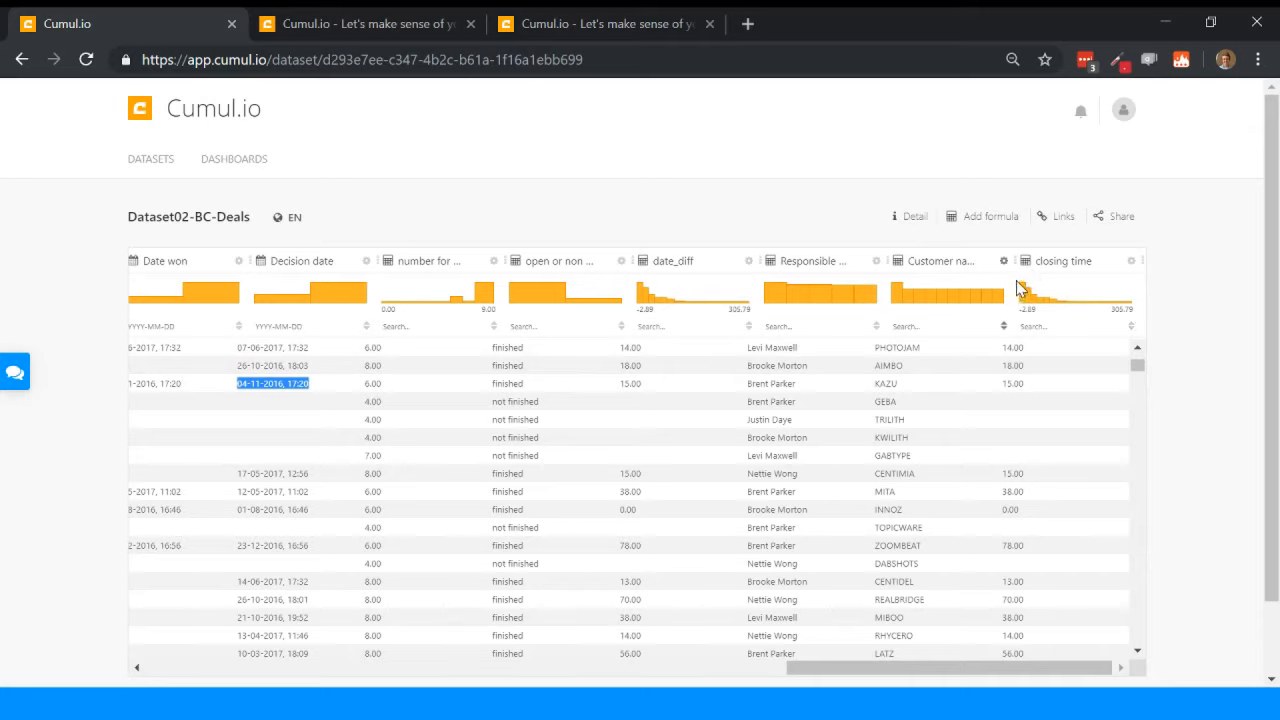
mouse_move(1001, 298)
left_click(808, 382)
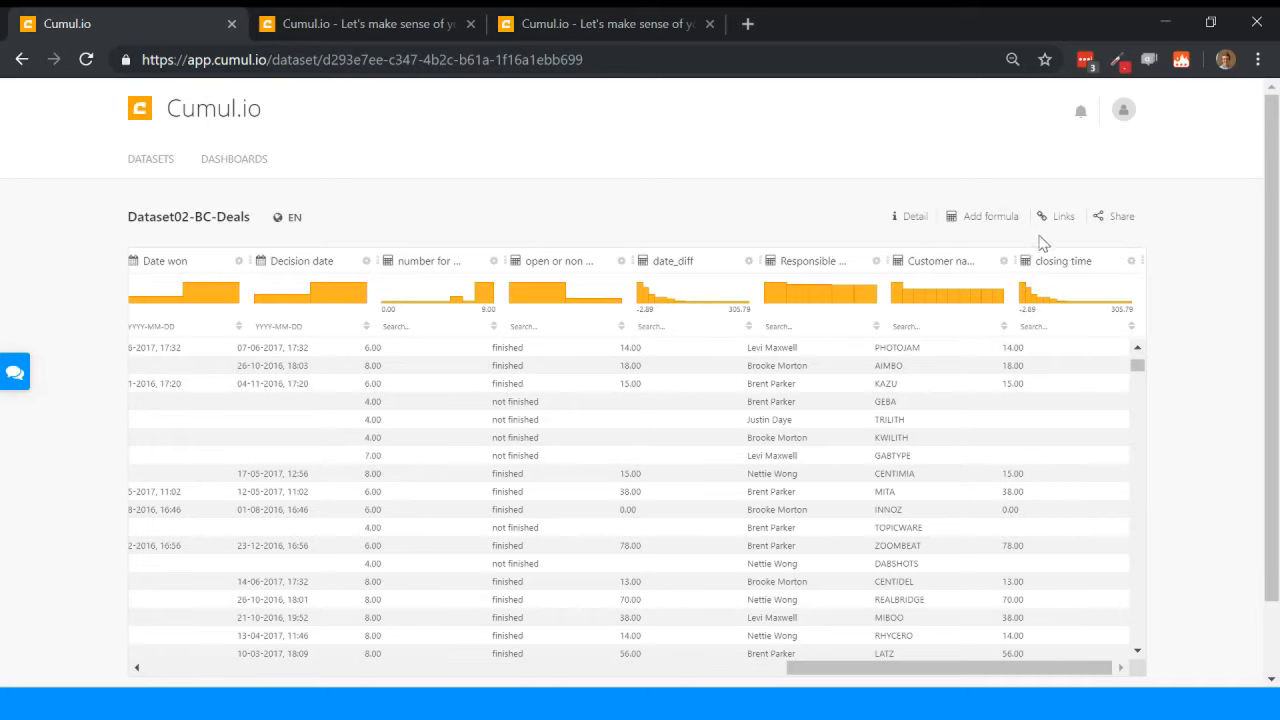
Step: Start a new derived column and bring up the Day of week function among the date/time formulas
mouse_move(1060, 296)
left_click(975, 222)
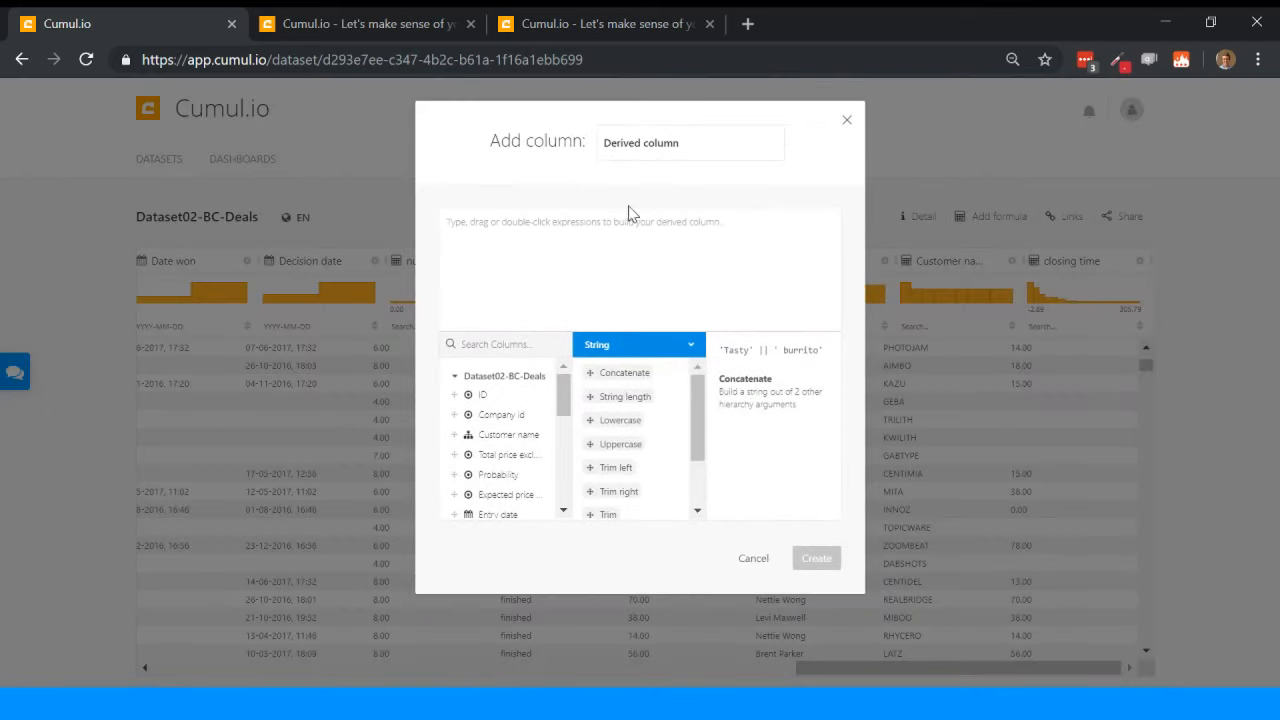
left_click(642, 348)
left_click(615, 387)
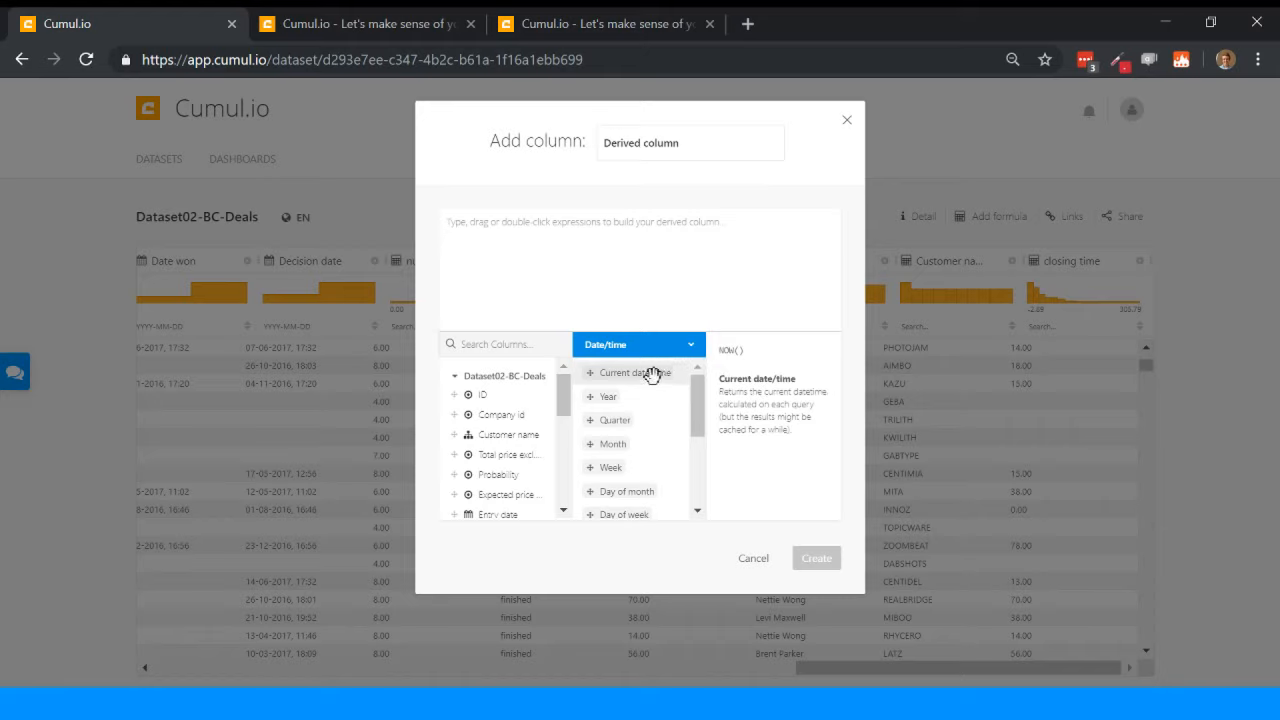
scroll(651, 375, "down", 1)
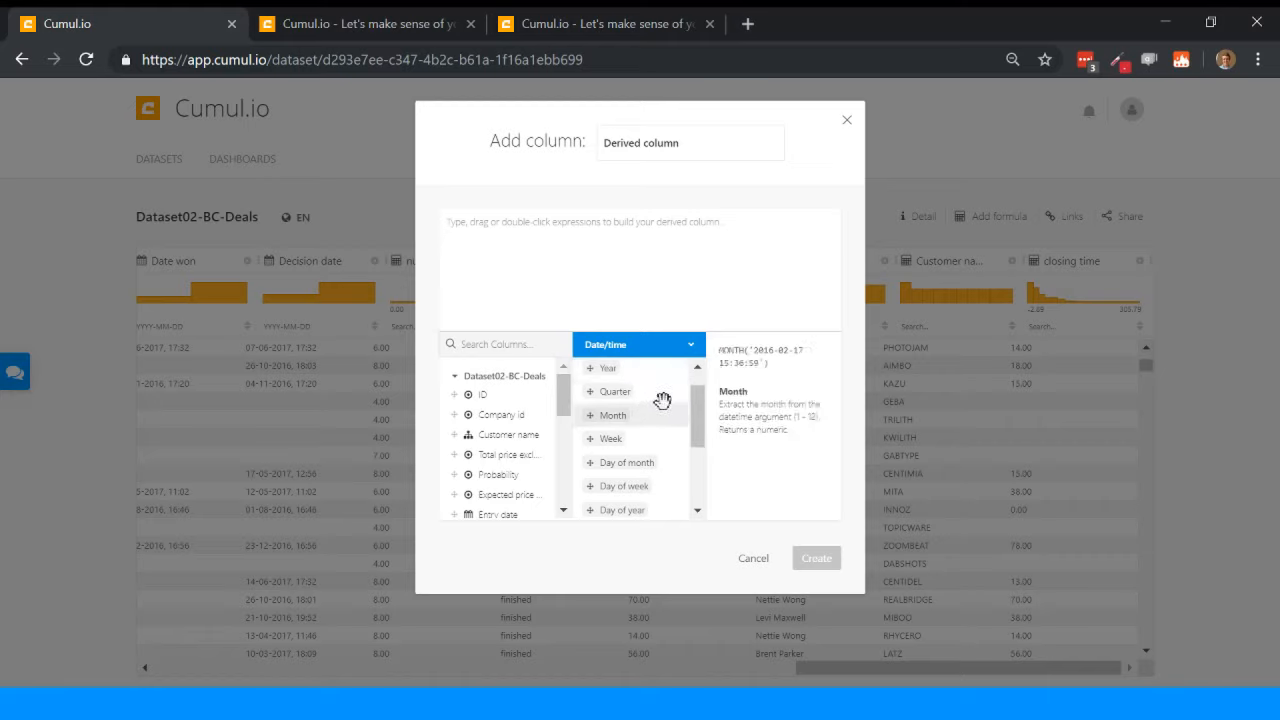
scroll(656, 440, "down", 2)
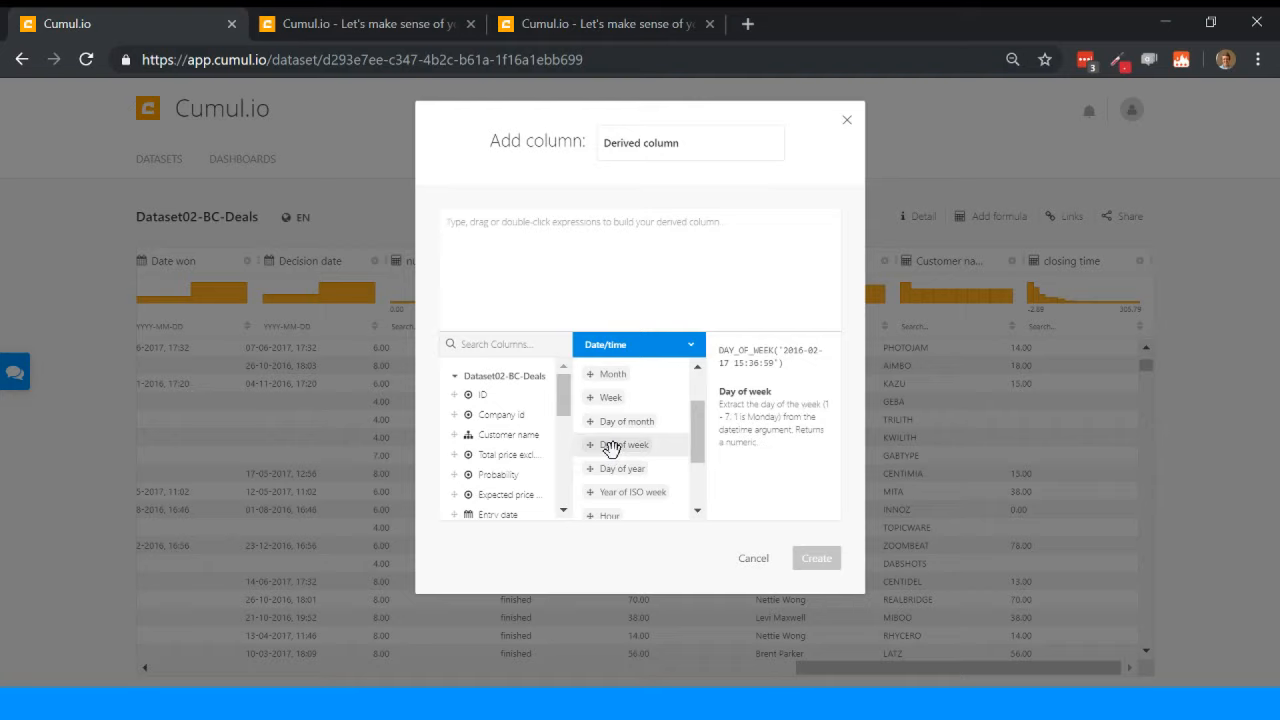
type("test")
key("BackSpace")
key("BackSpace")
key("BackSpace")
key("BackSpace")
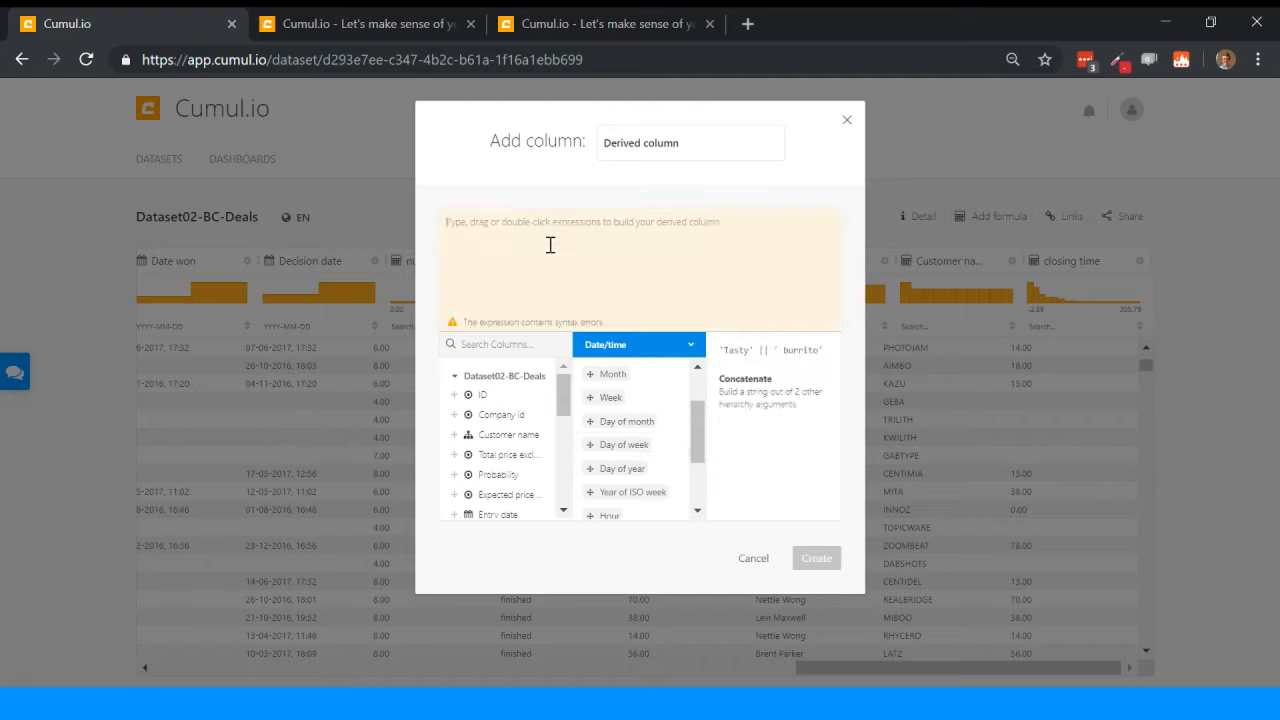
Step: Build the formula DAY_OF_WEEK( Decision date ) for the derived column
left_click_drag(648, 447, 527, 246)
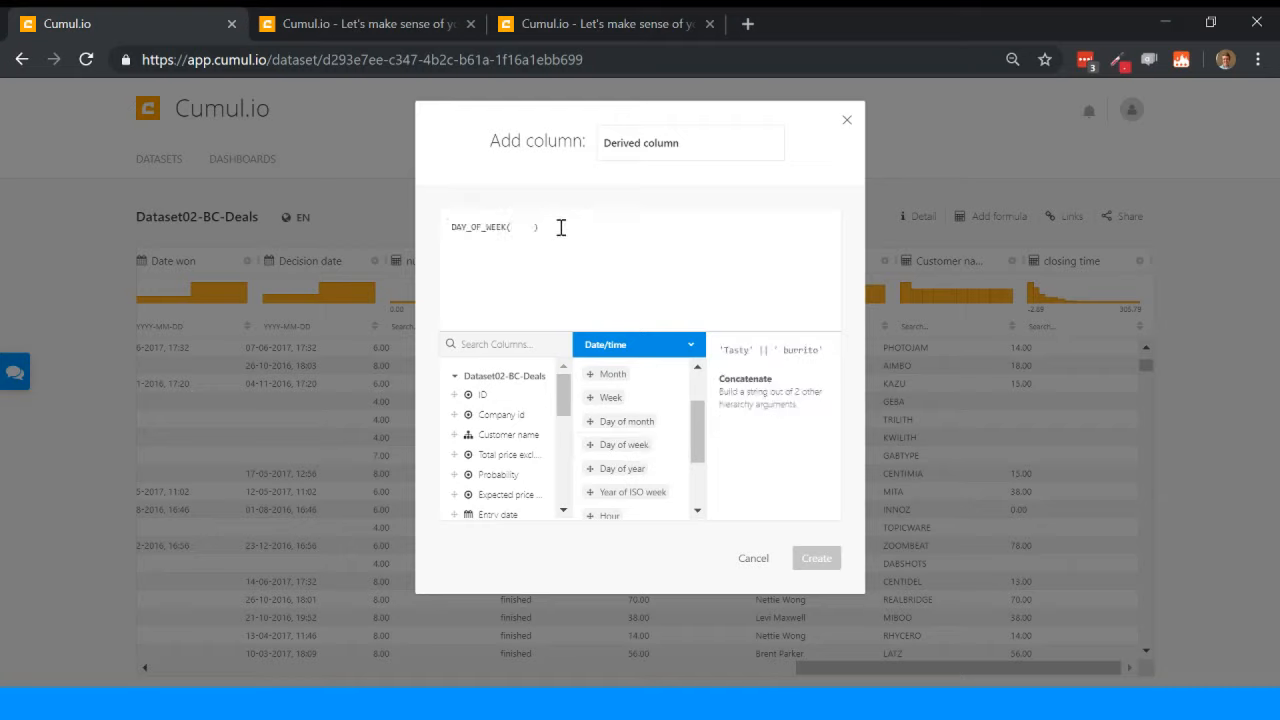
key("BackSpace")
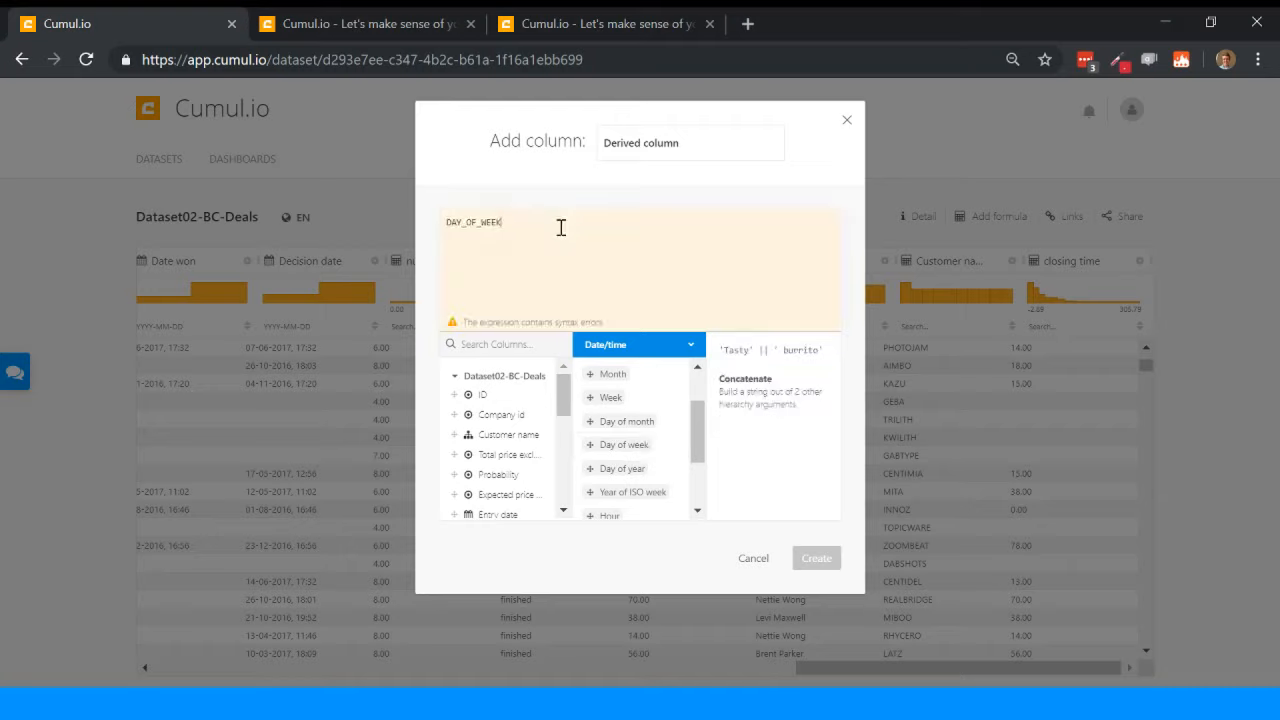
type("(")
scroll(520, 450, "down", 3)
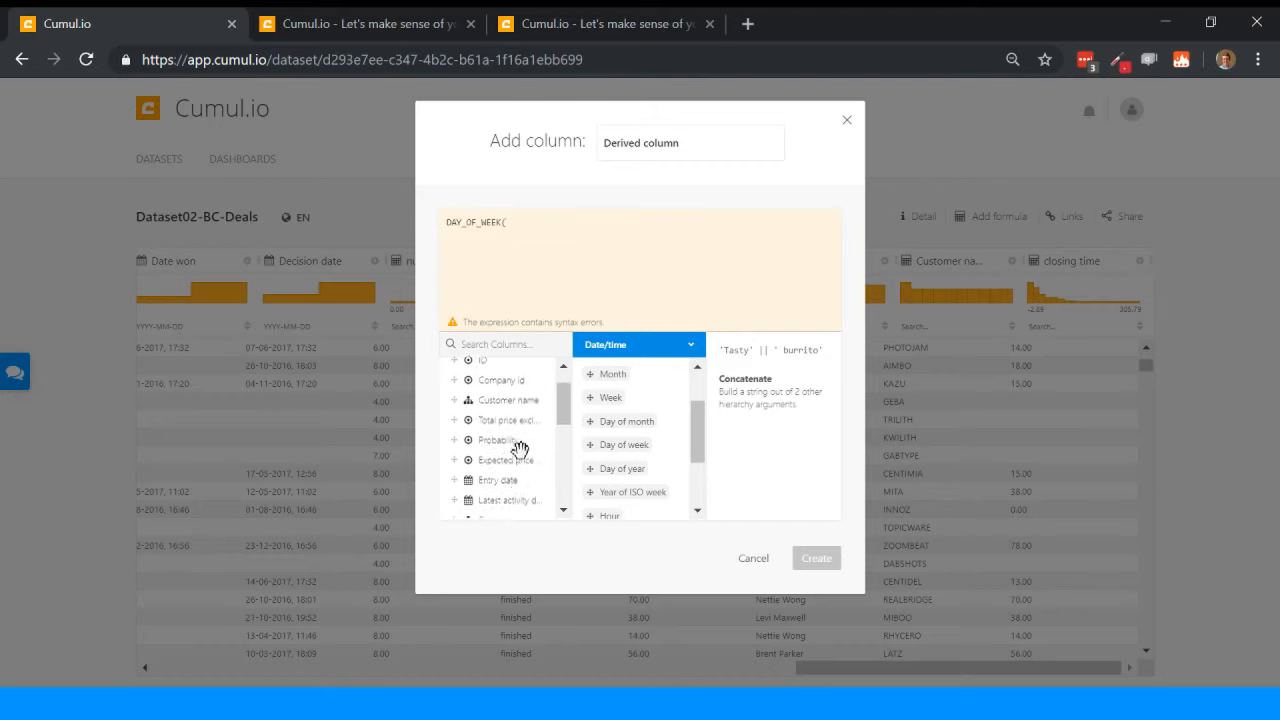
scroll(498, 480, "down", 5)
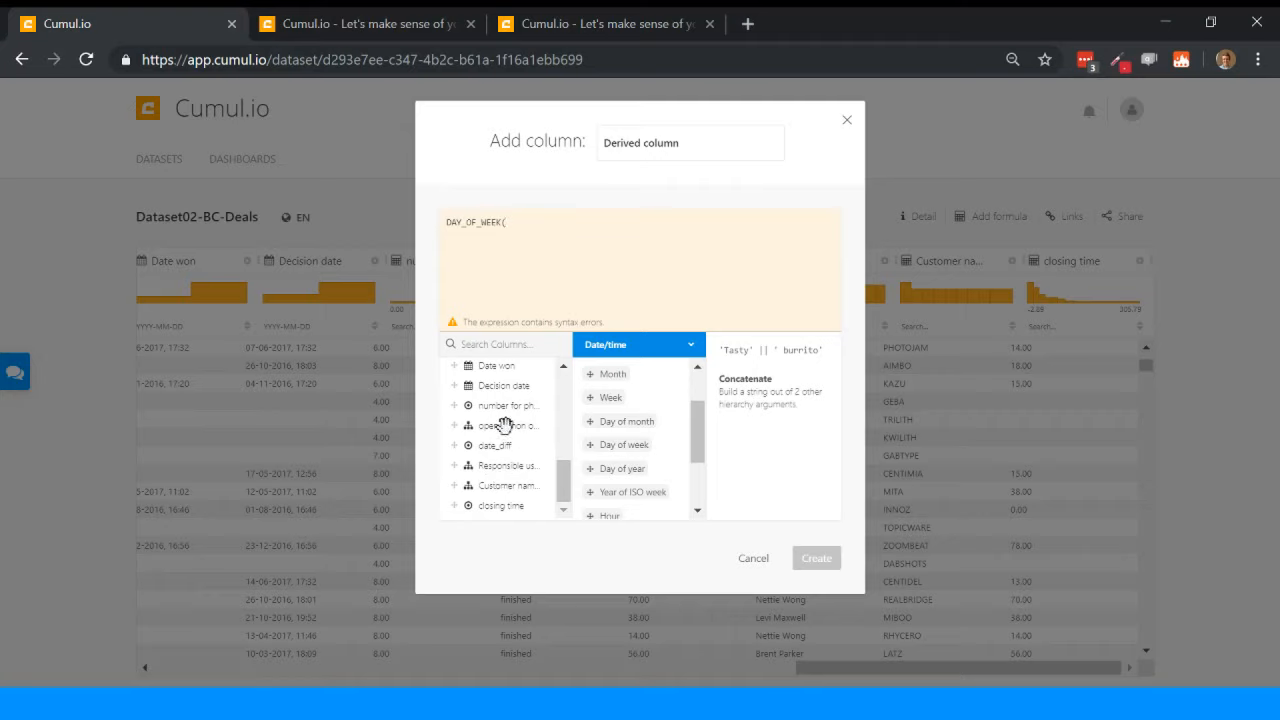
left_click(497, 384)
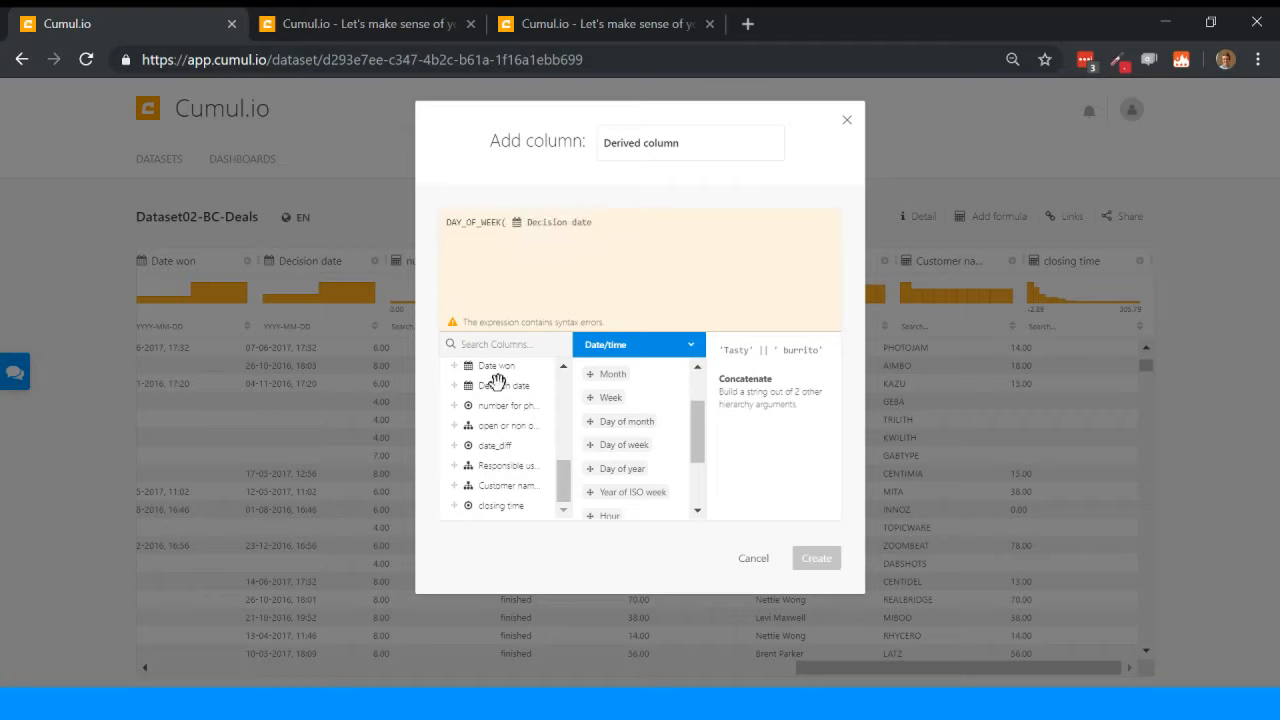
type(")")
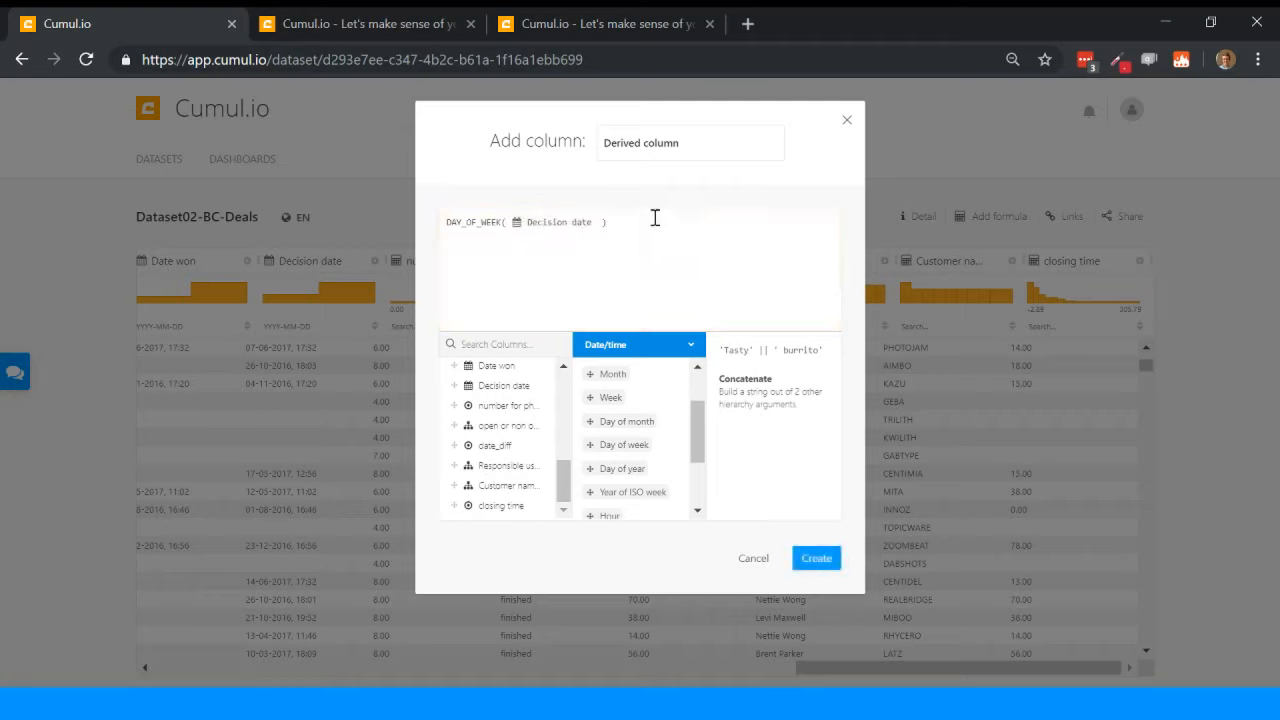
Step: Name the derived column "day of the week" and create it
left_click(734, 130)
key("ctrl+shift+Left")
key("ctrl+shift+Left")
key("BackSpace")
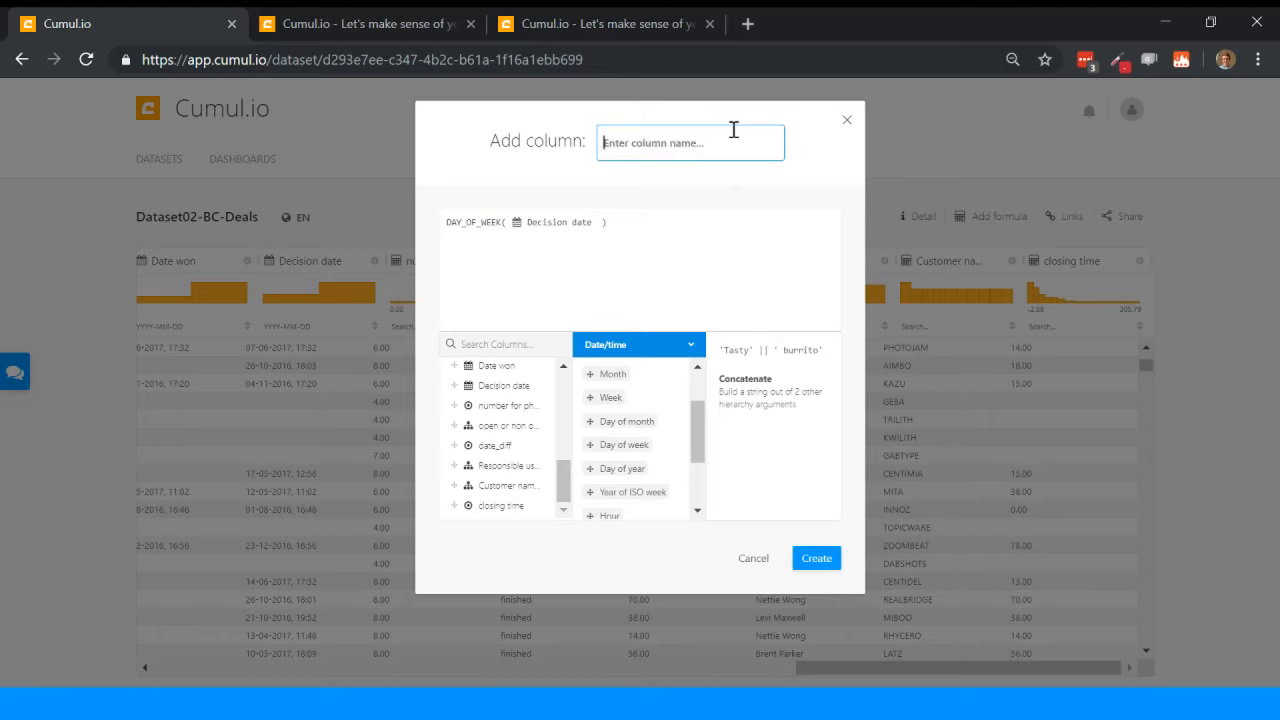
type("day fo the")
key("BackSpace")
key("BackSpace")
key("BackSpace")
key("BackSpace")
key("BackSpace")
key("BackSpace")
type("of the week")
left_click(816, 558)
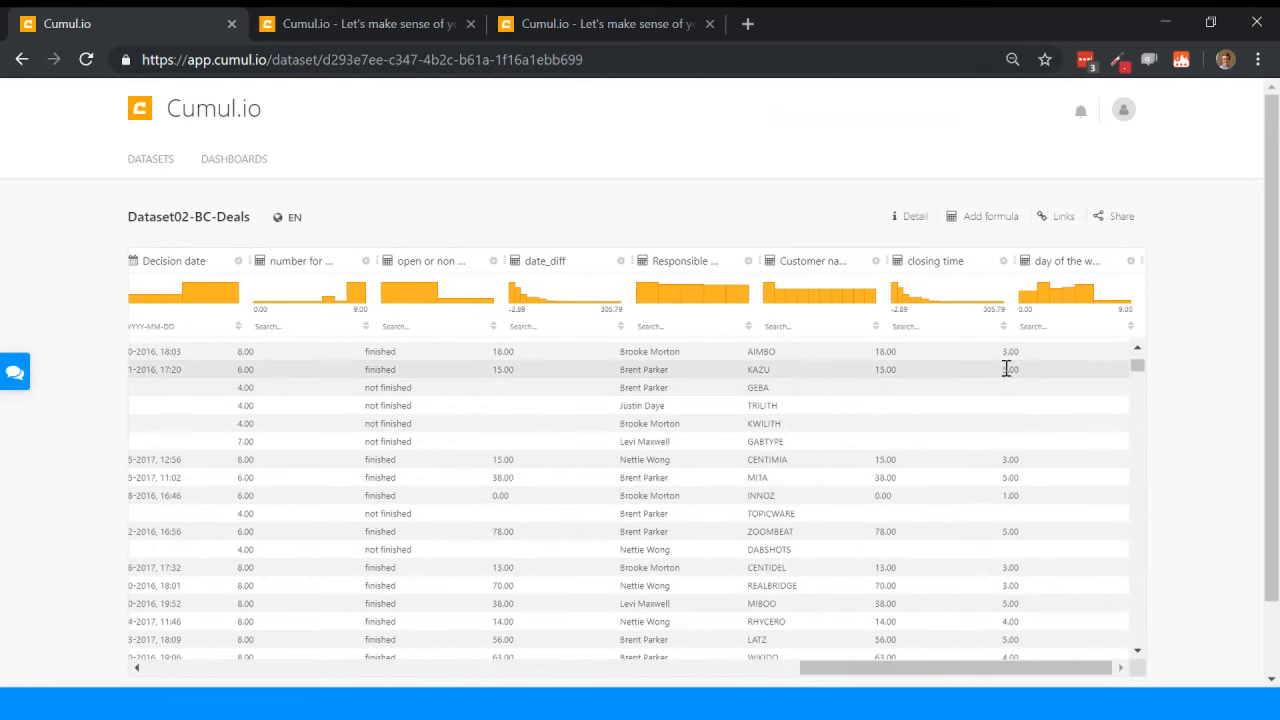
Step: Reopen the day of the week column's formula and begin a cast( function around its DAY_OF_WEEK expression
scroll(1023, 368, "up", 1)
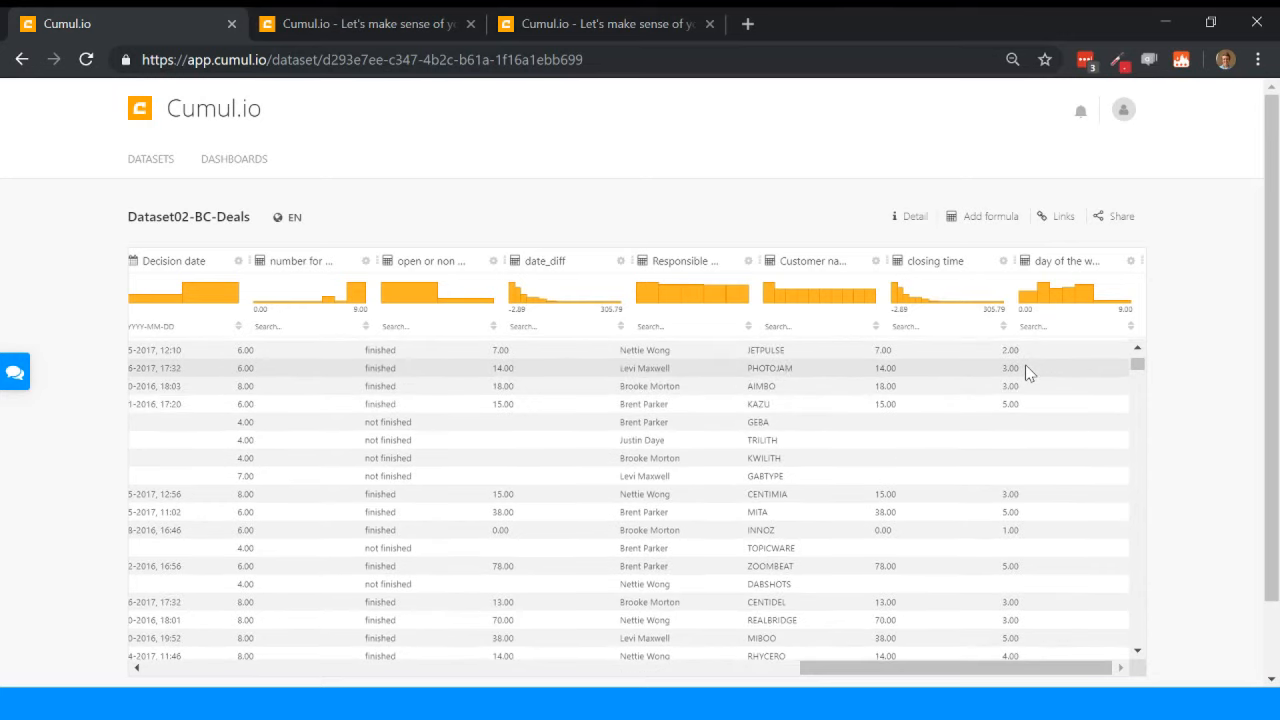
scroll(1040, 358, "up", 2)
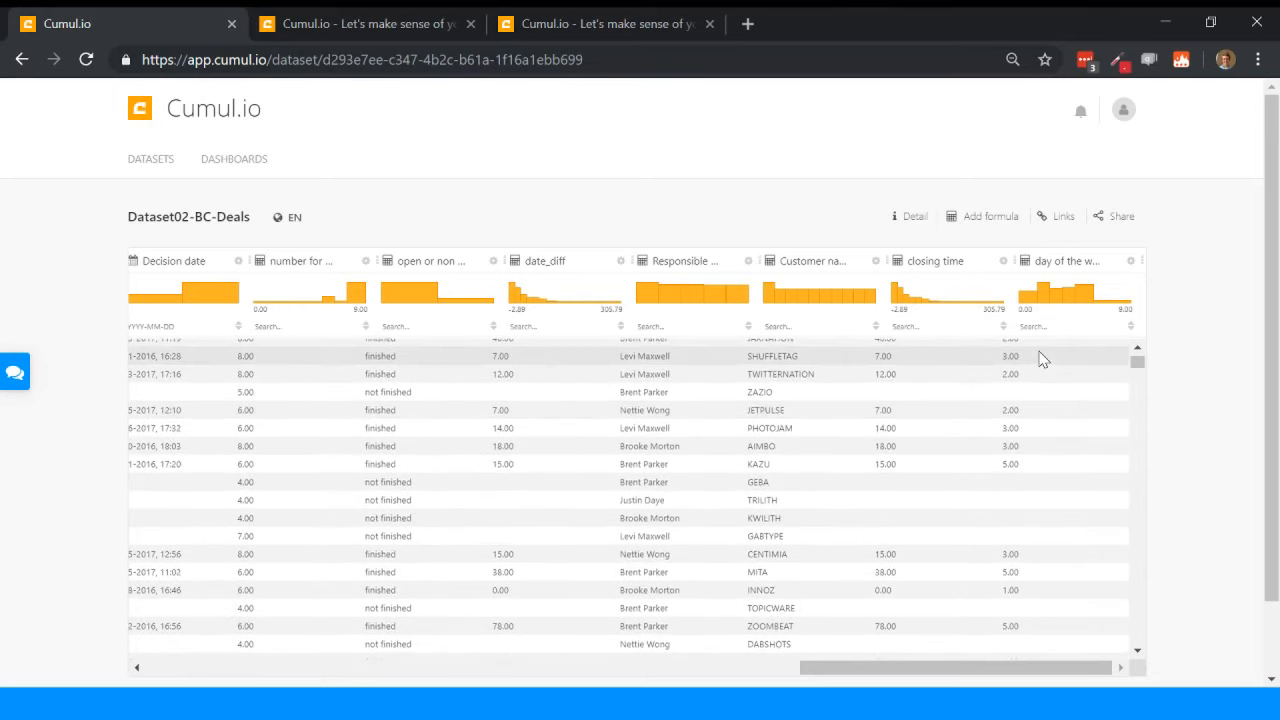
scroll(1023, 390, "up", 2)
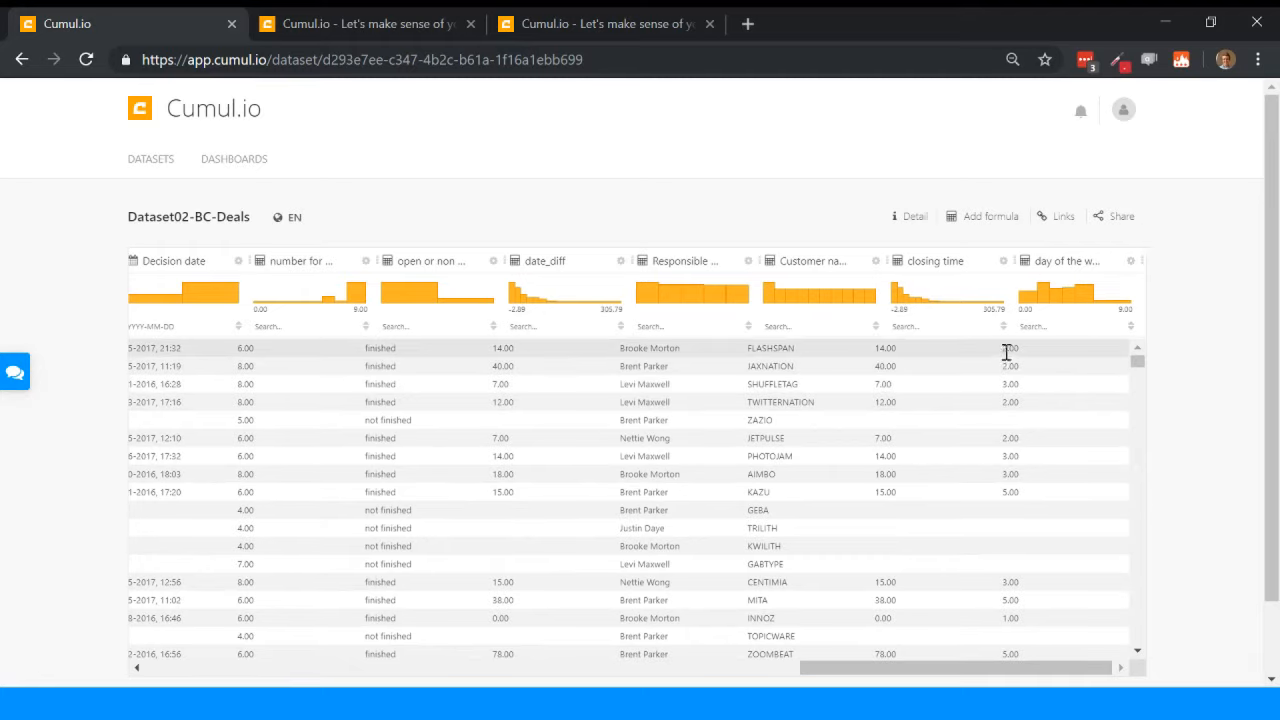
left_click(1131, 262)
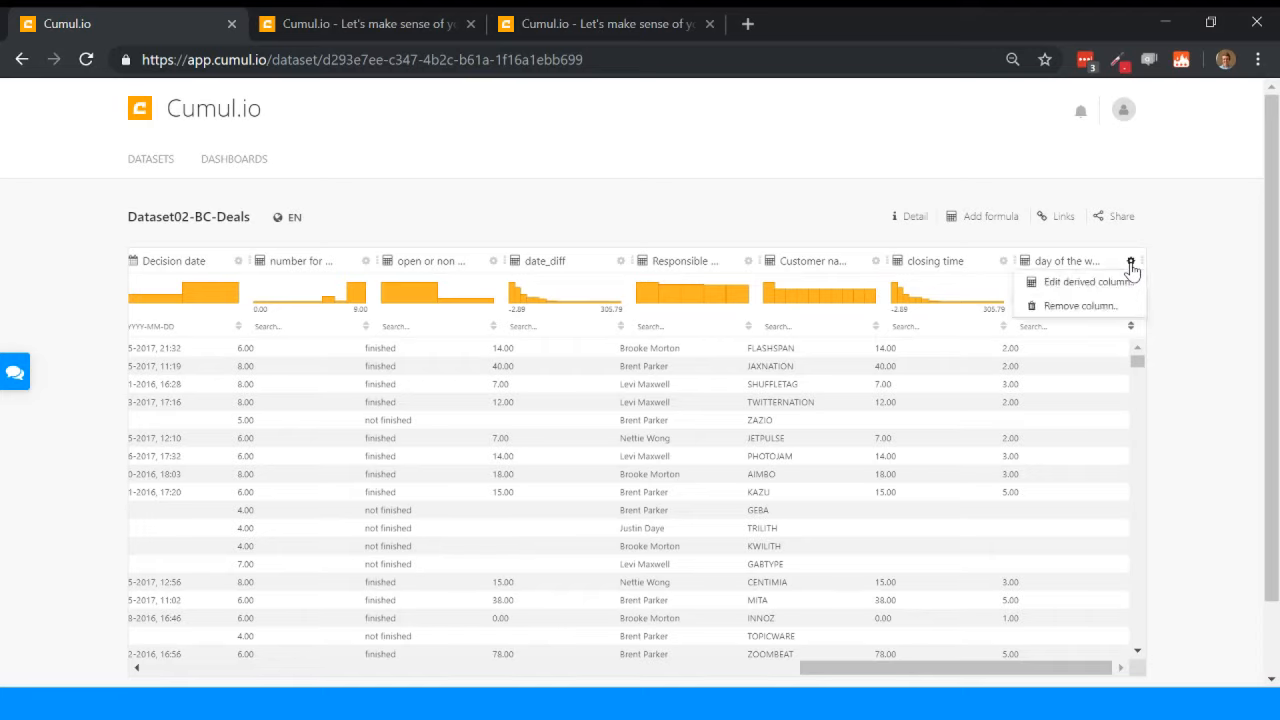
left_click(1052, 256)
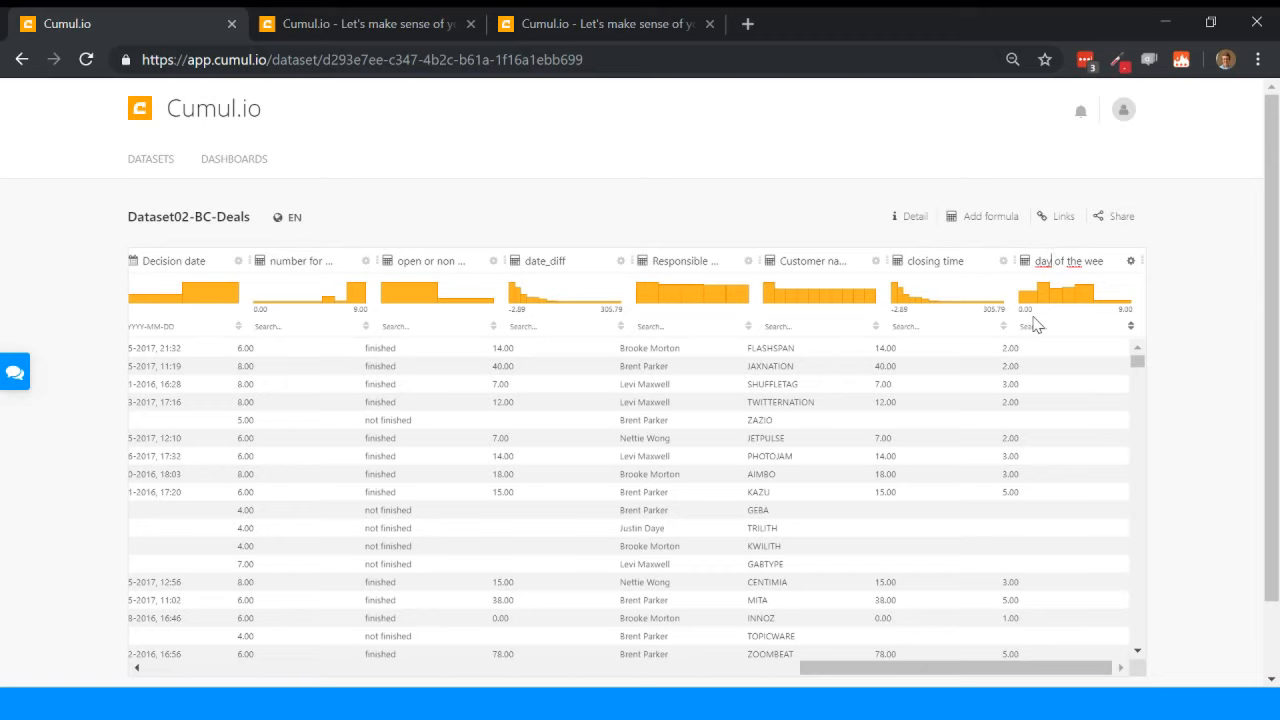
left_click(1030, 268)
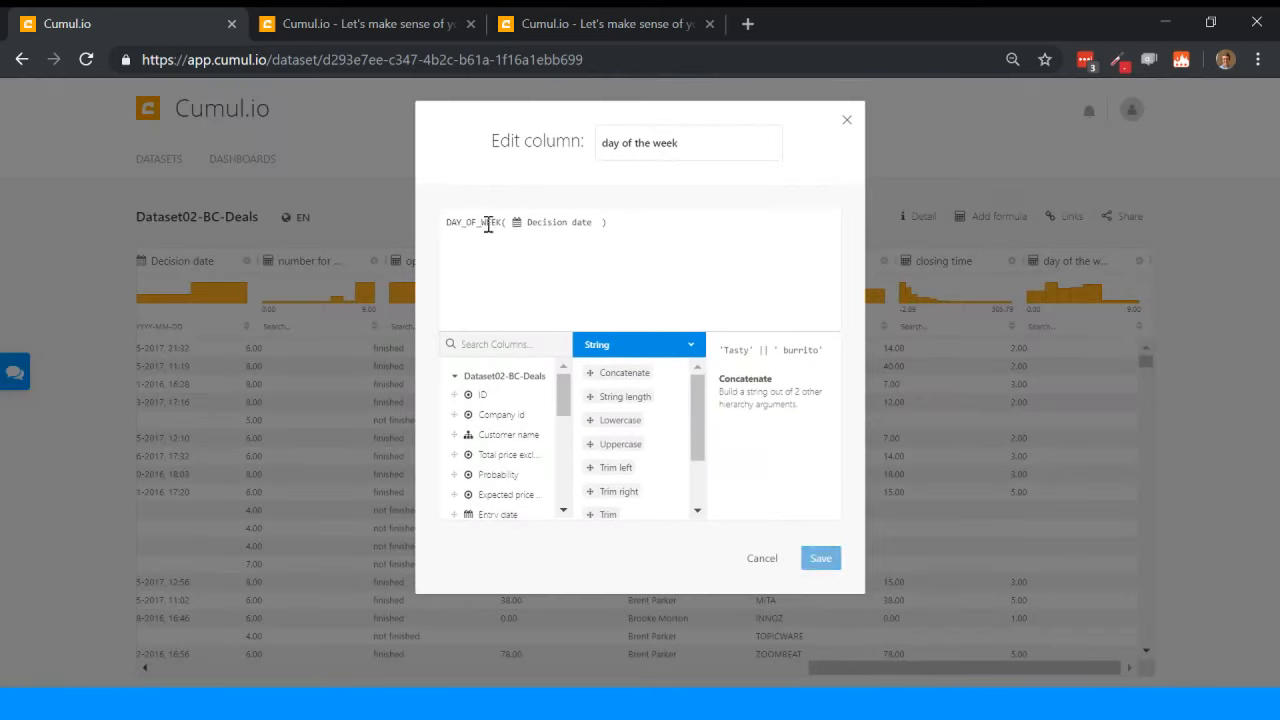
left_click(449, 222)
type("cast(")
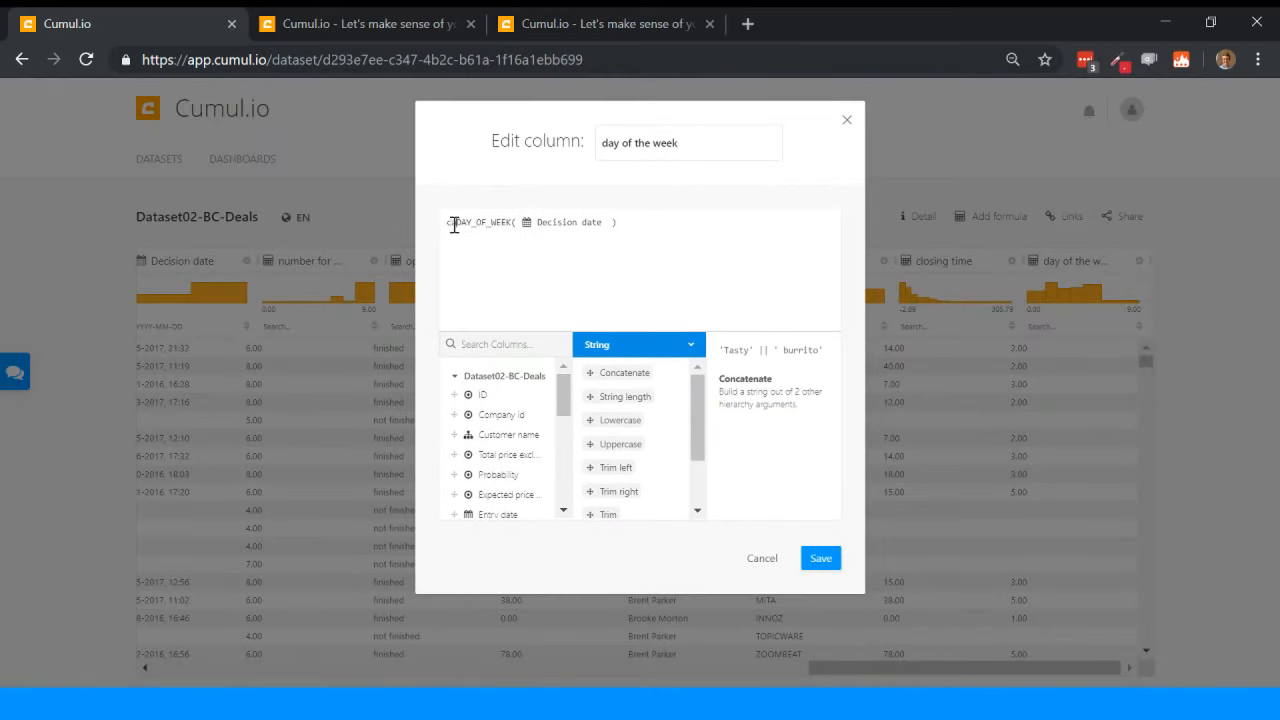
left_click(680, 221)
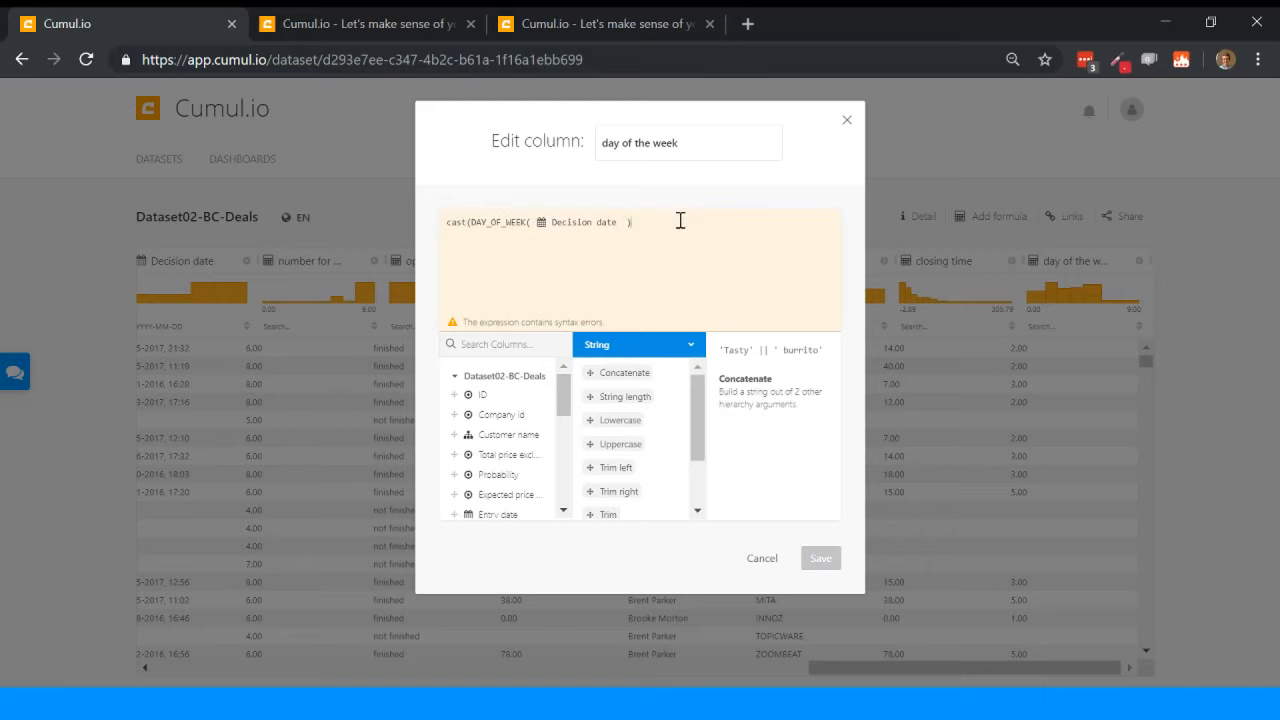
Step: Check the Convert value syntax, complete the cast with hierarchy as its target type, and save the column
type(",hierarchical)")
key("ctrl+shift+Left")
key("BackSpace")
left_click(622, 345)
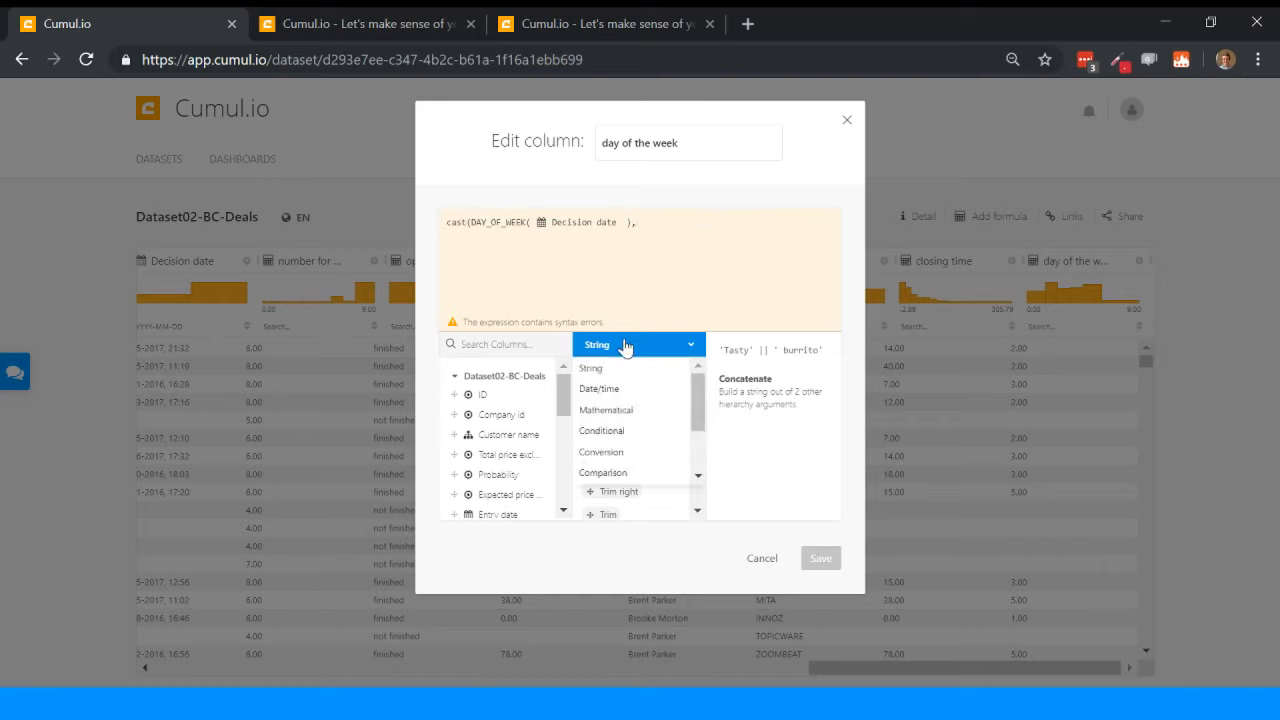
left_click(632, 451)
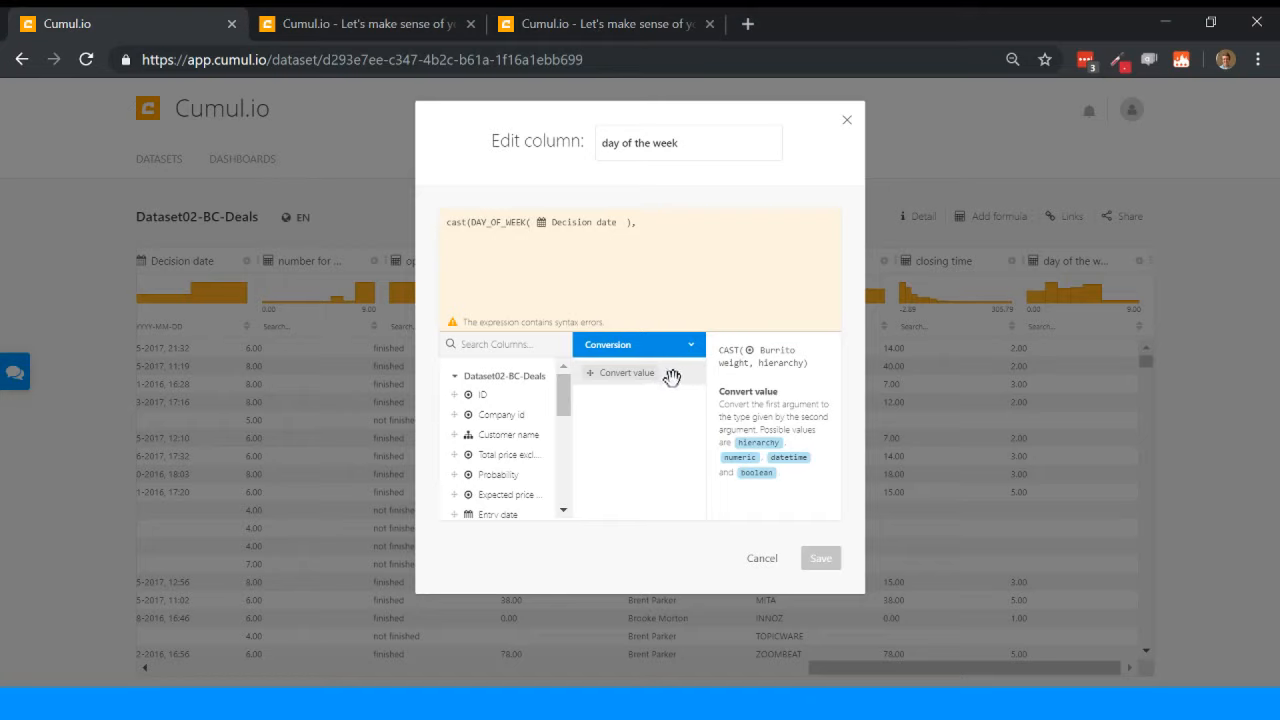
left_click(656, 222)
type("hierarchy")
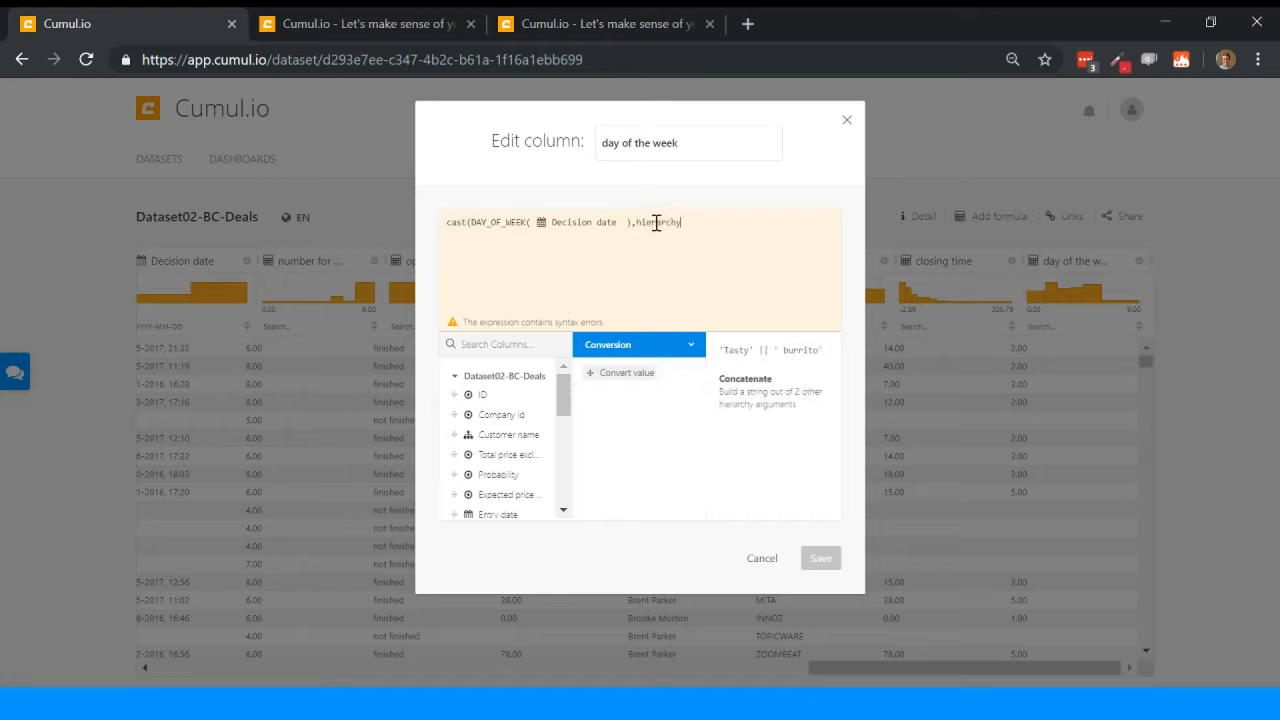
type(")")
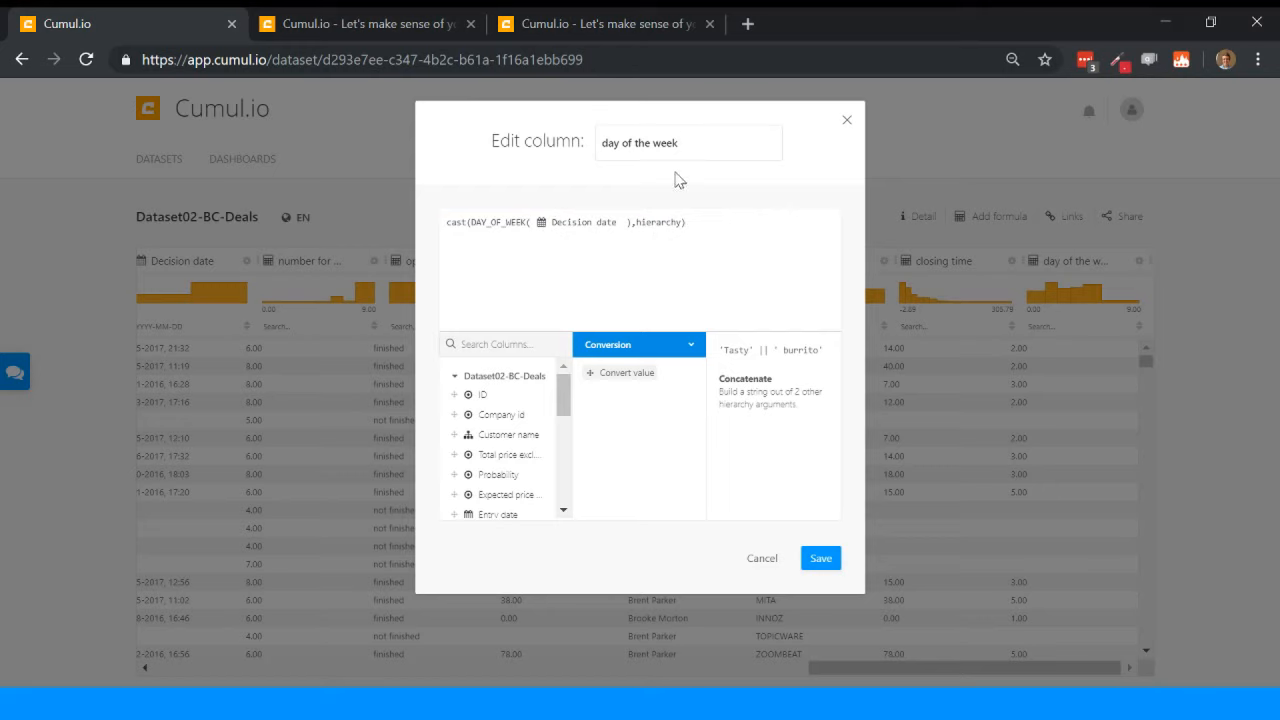
left_click(821, 559)
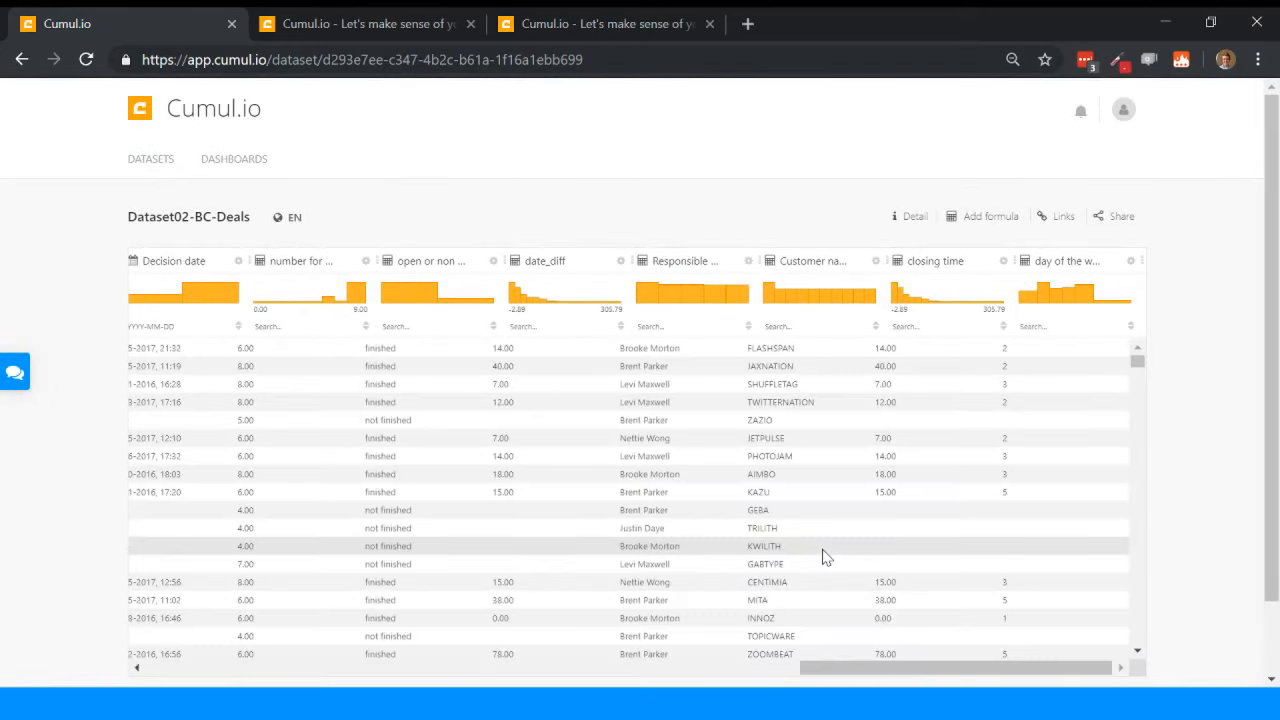
Step: In the day of the week column's hierarchy, rename values 1, 2 and 3 as "1. Monday", "2. Tuesday" and "3. Wednesday"
left_click(1131, 263)
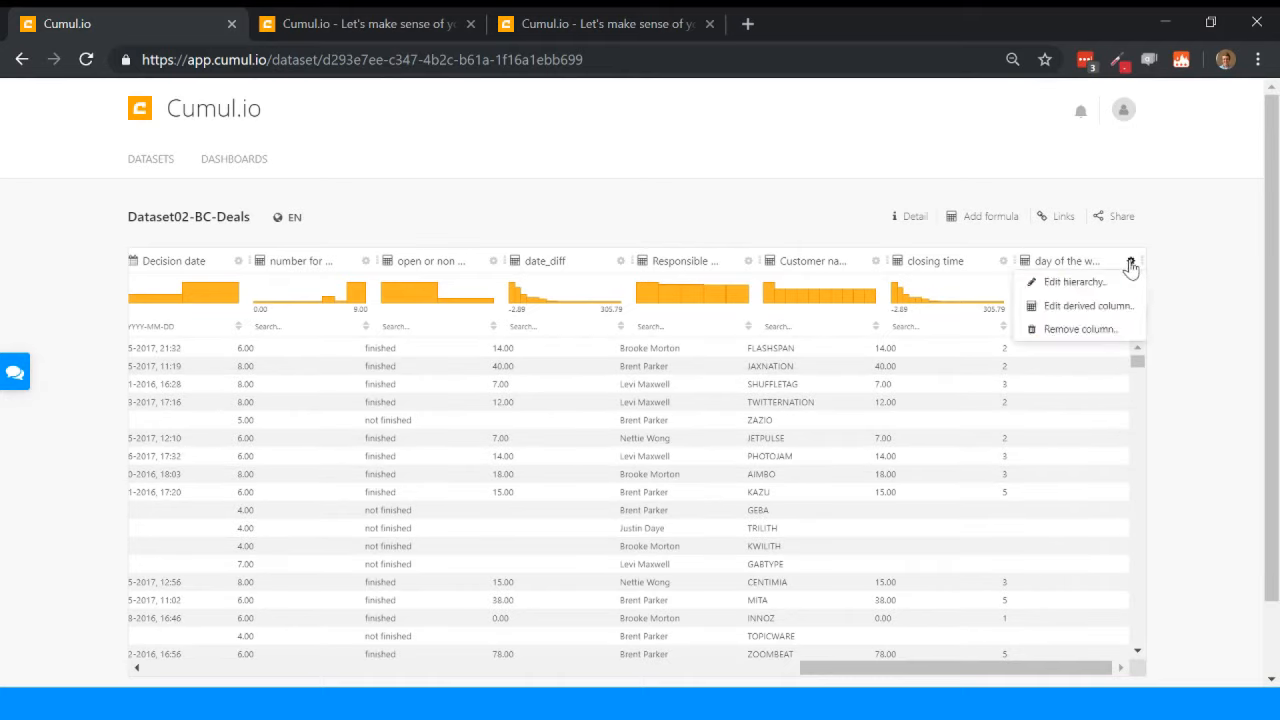
left_click(1072, 283)
left_click(502, 241)
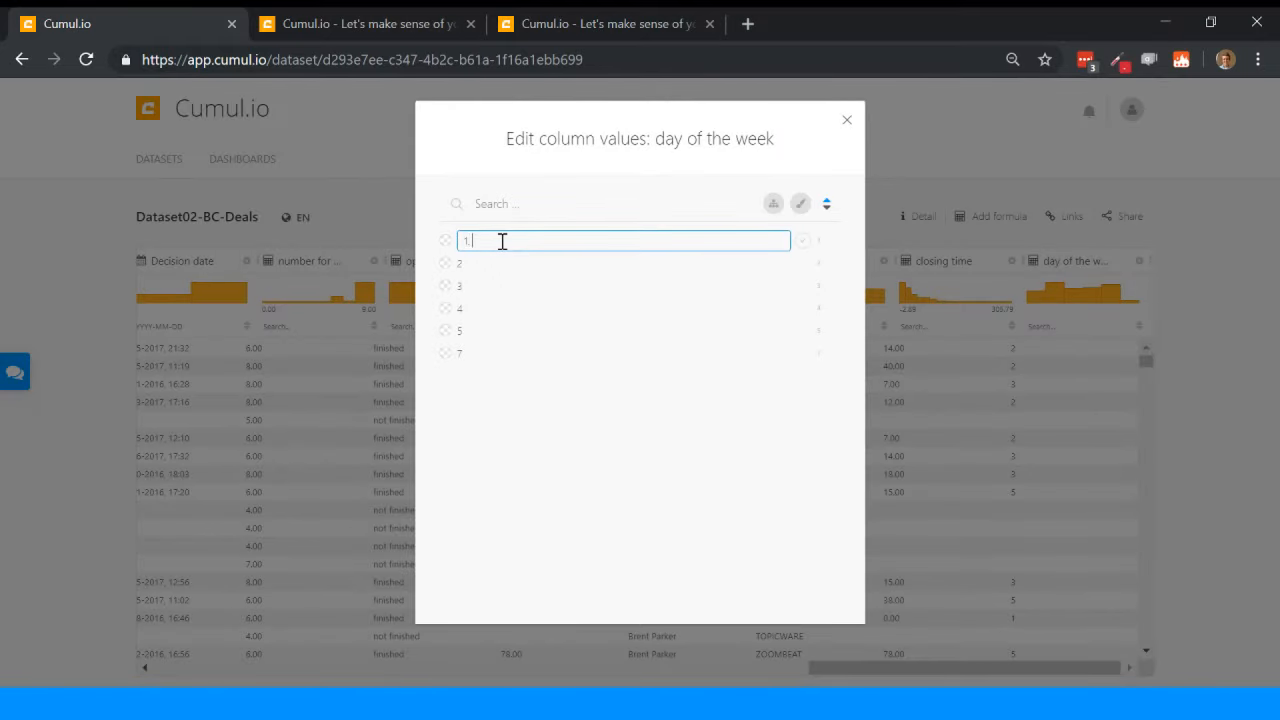
type(". Monday")
left_click(484, 268)
type(". Tuesday")
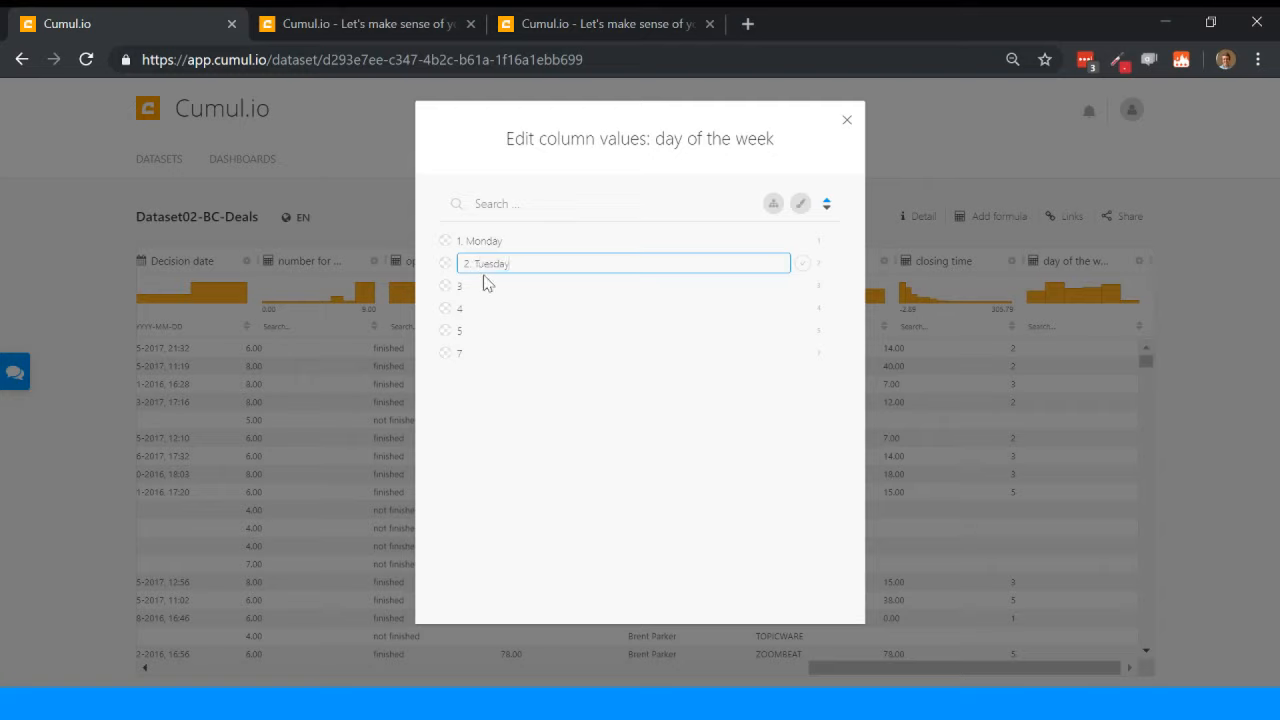
left_click(484, 280)
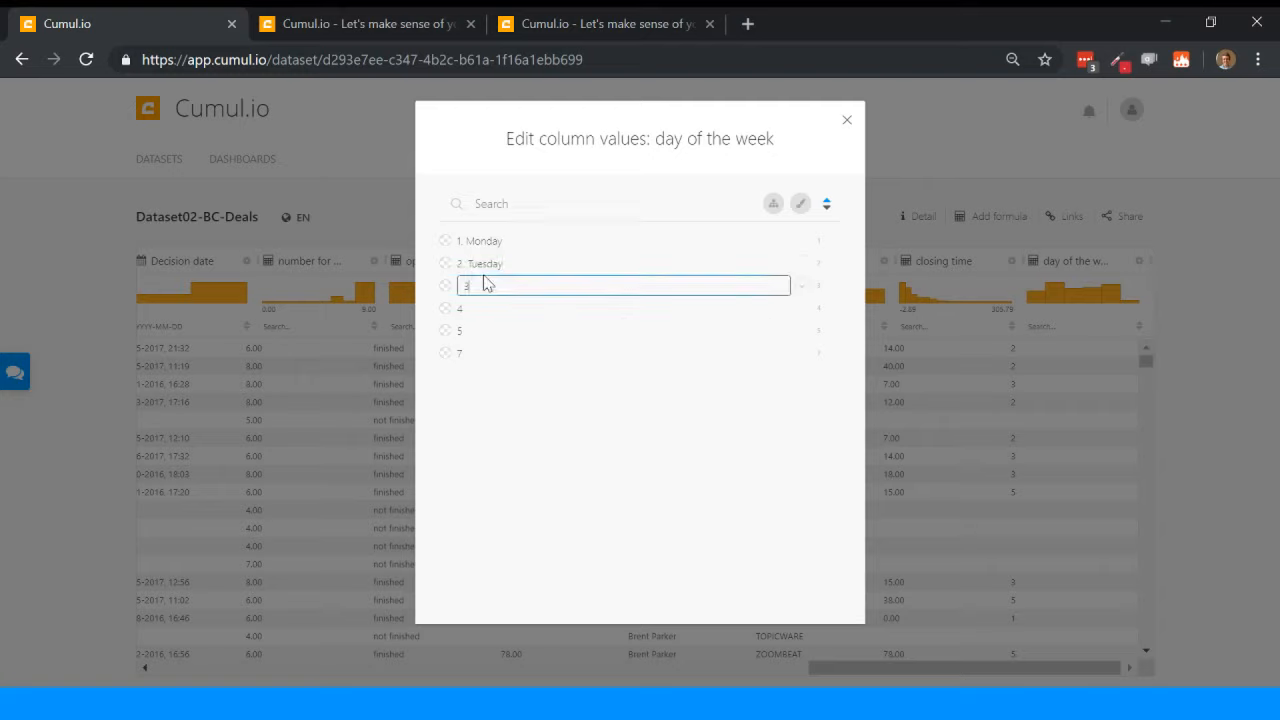
type(". Wednesday")
Step: Rename values 4, 5 and 7 as "4. Thrusday", "5. Friday" and "7. Sunday", and close the column values editor
left_click(485, 311)
type(". ")
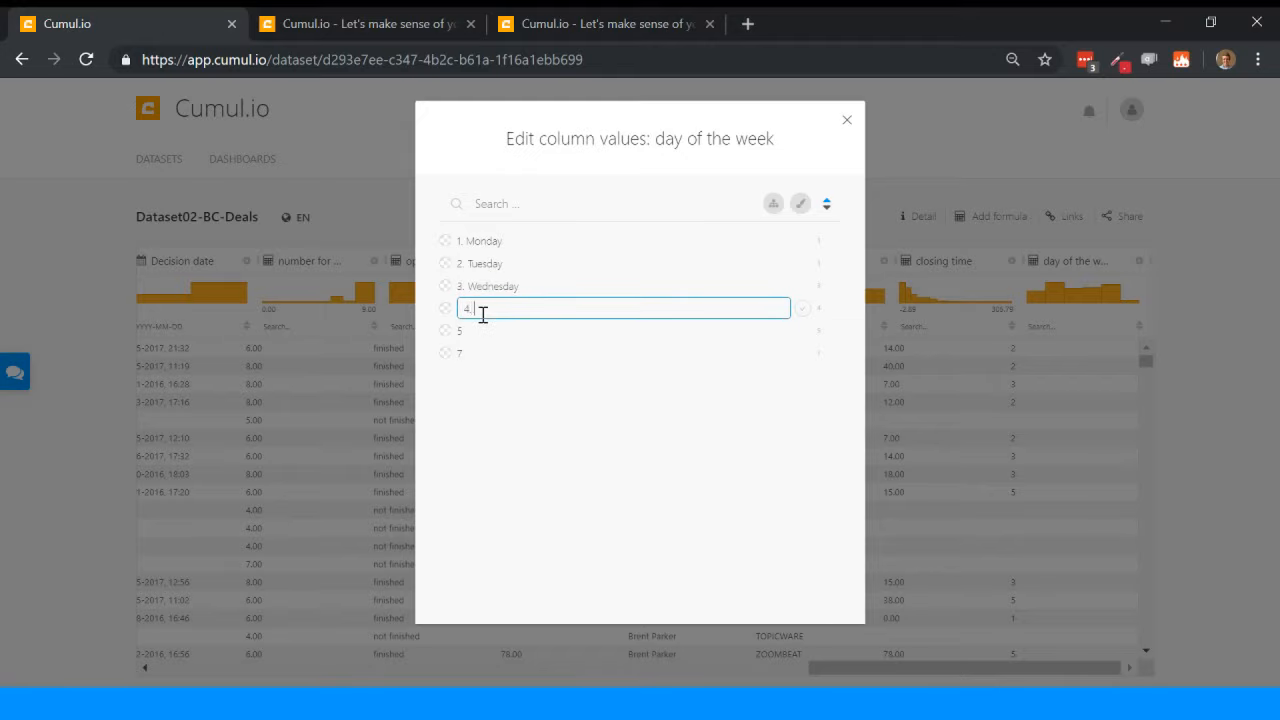
type("Thrusday")
left_click(484, 333)
type(". Frida")
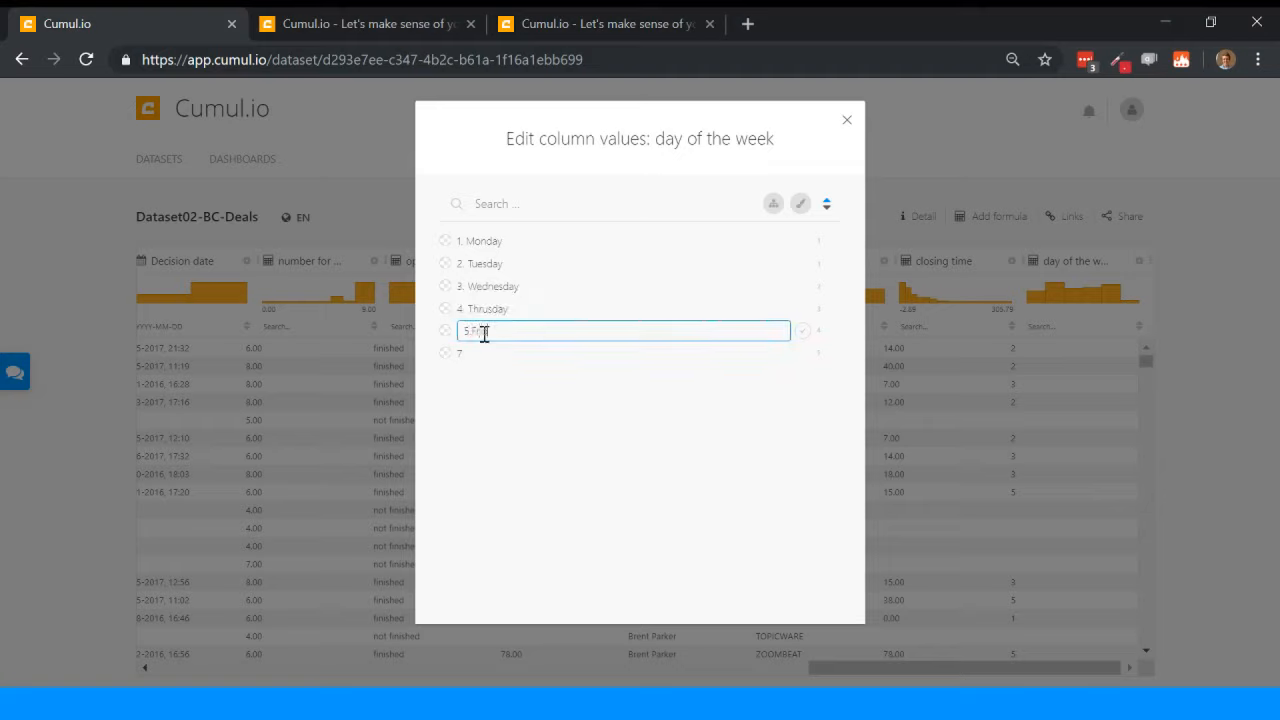
type("y")
left_click(478, 360)
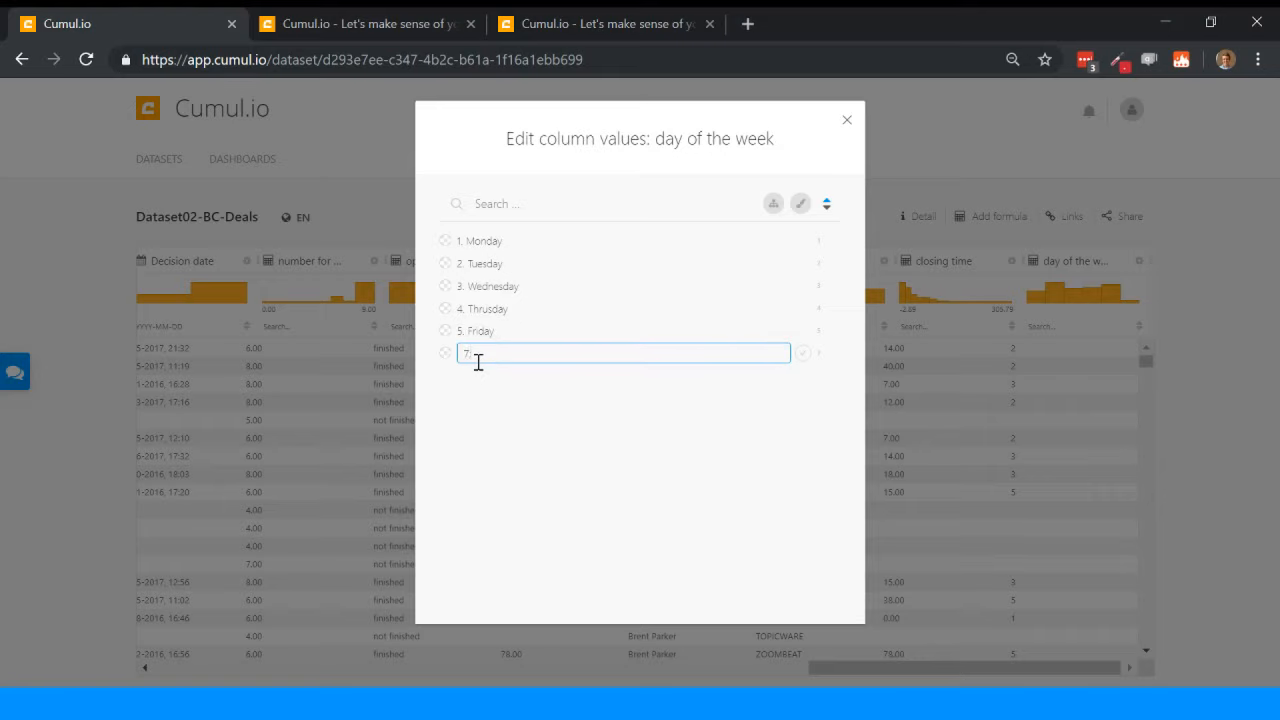
type(". Sundayu")
left_click(607, 489)
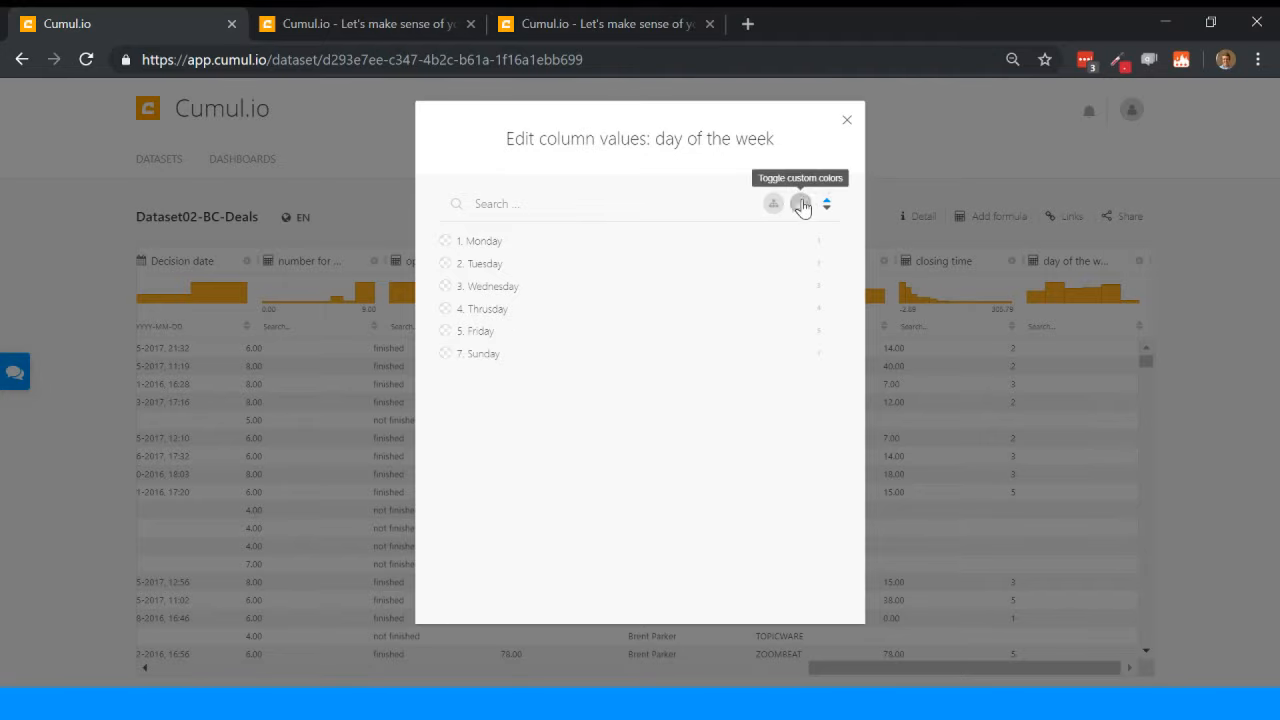
left_click(847, 123)
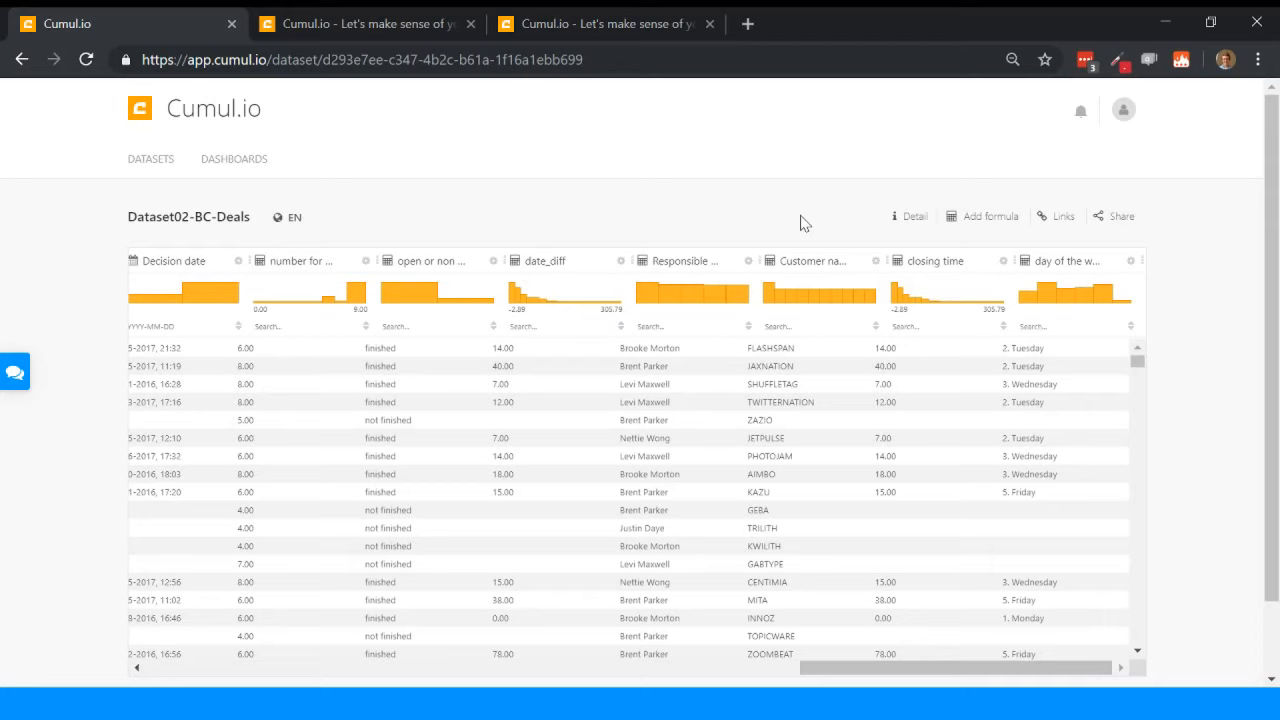
Step: Open the "sales - deals" dashboard that uses this dataset for editing
left_click(905, 218)
scroll(600, 470, "down", 3)
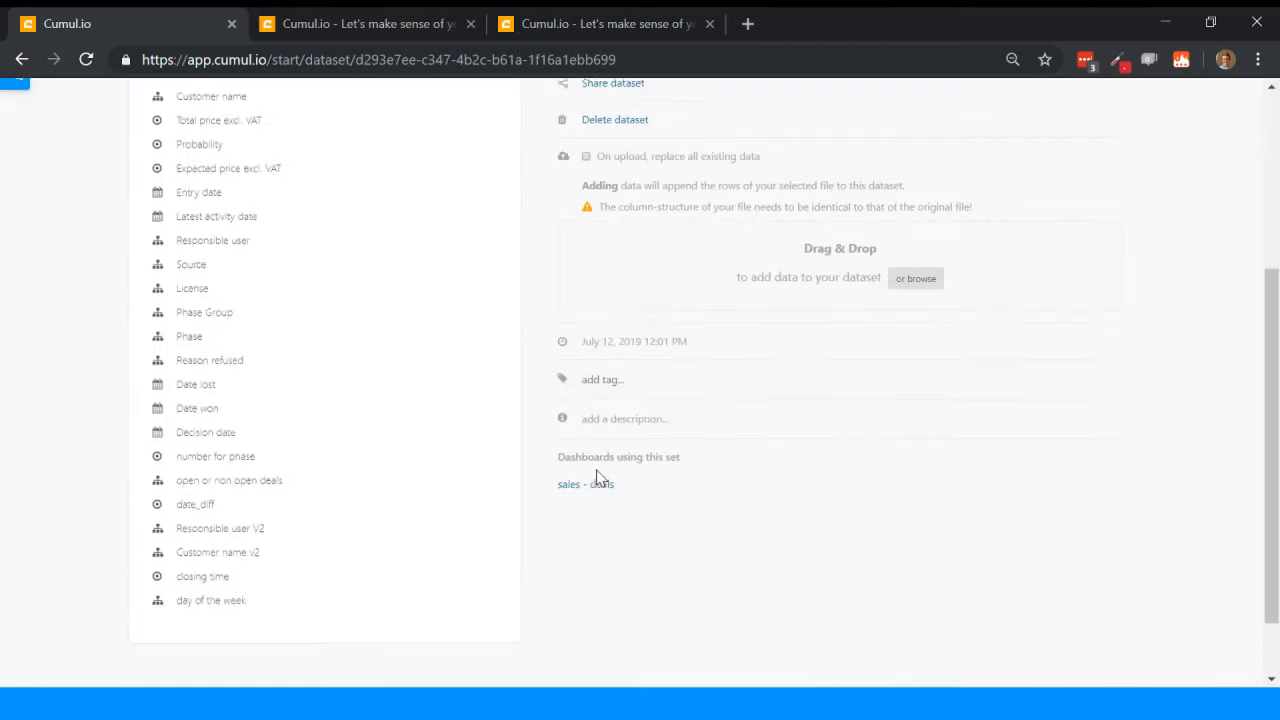
left_click(574, 484)
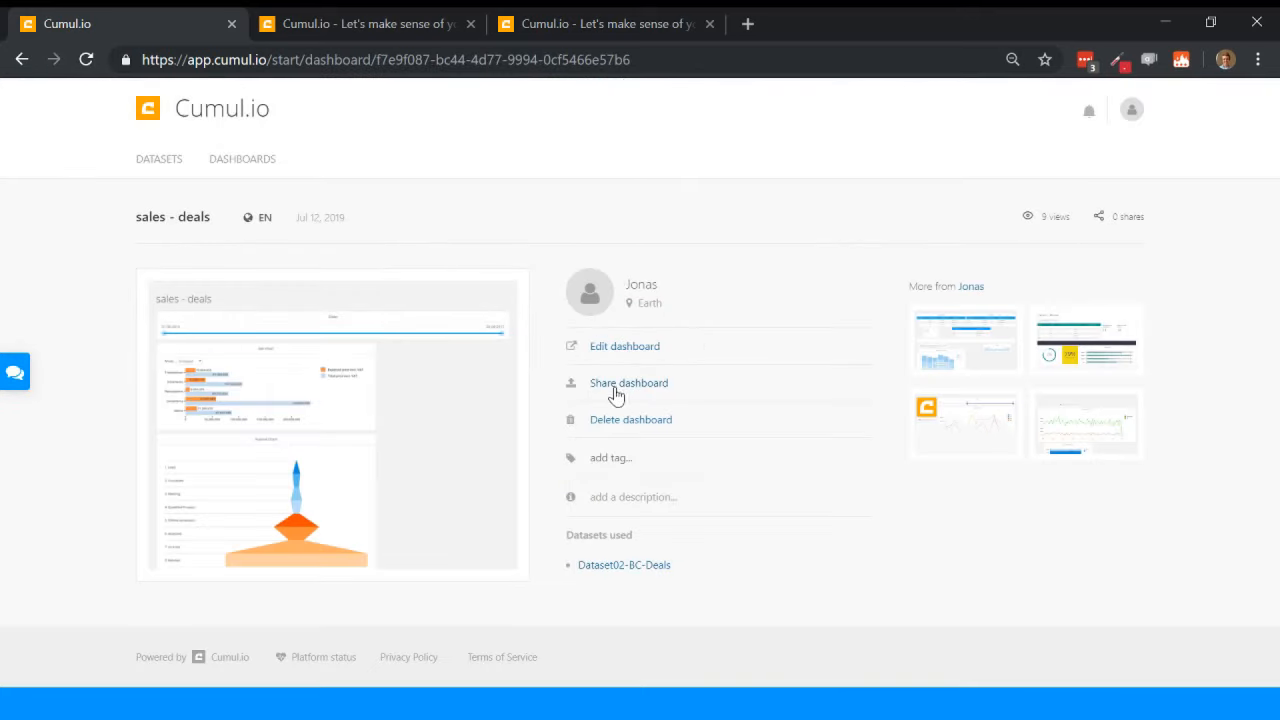
left_click(613, 346)
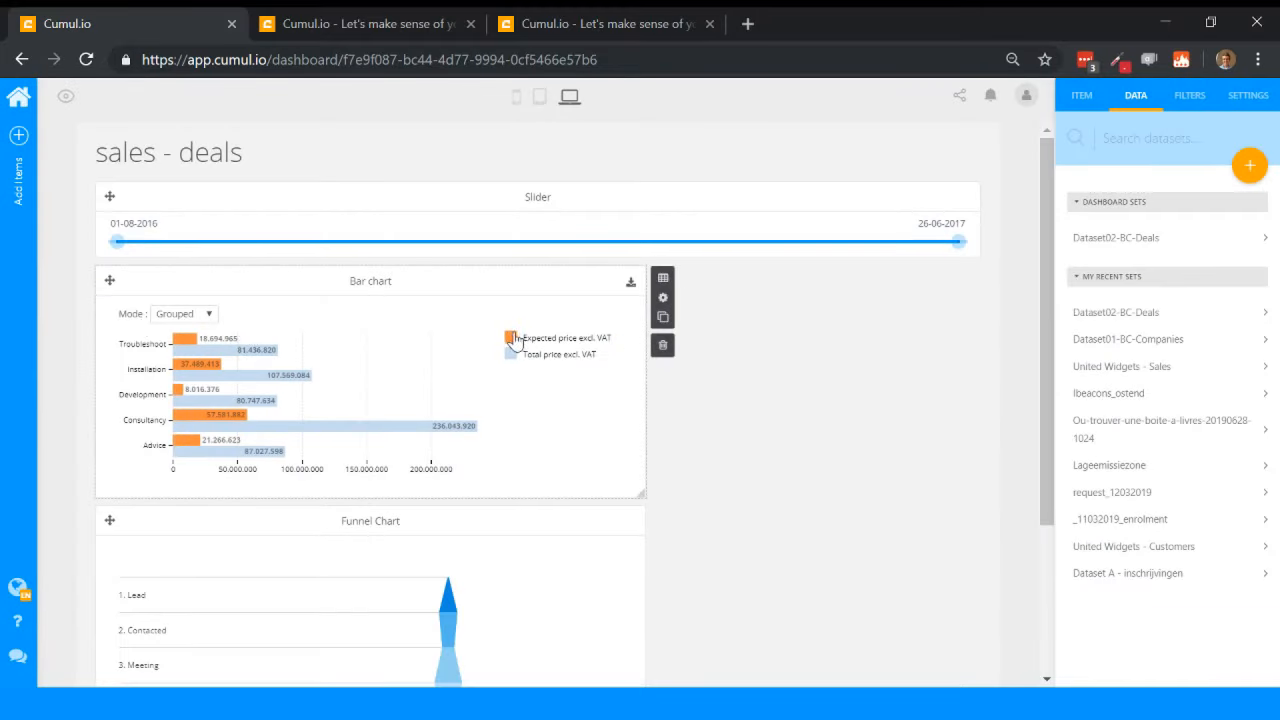
Step: Add a new bar chart to the dashboard directly below the funnel chart
mouse_move(203, 356)
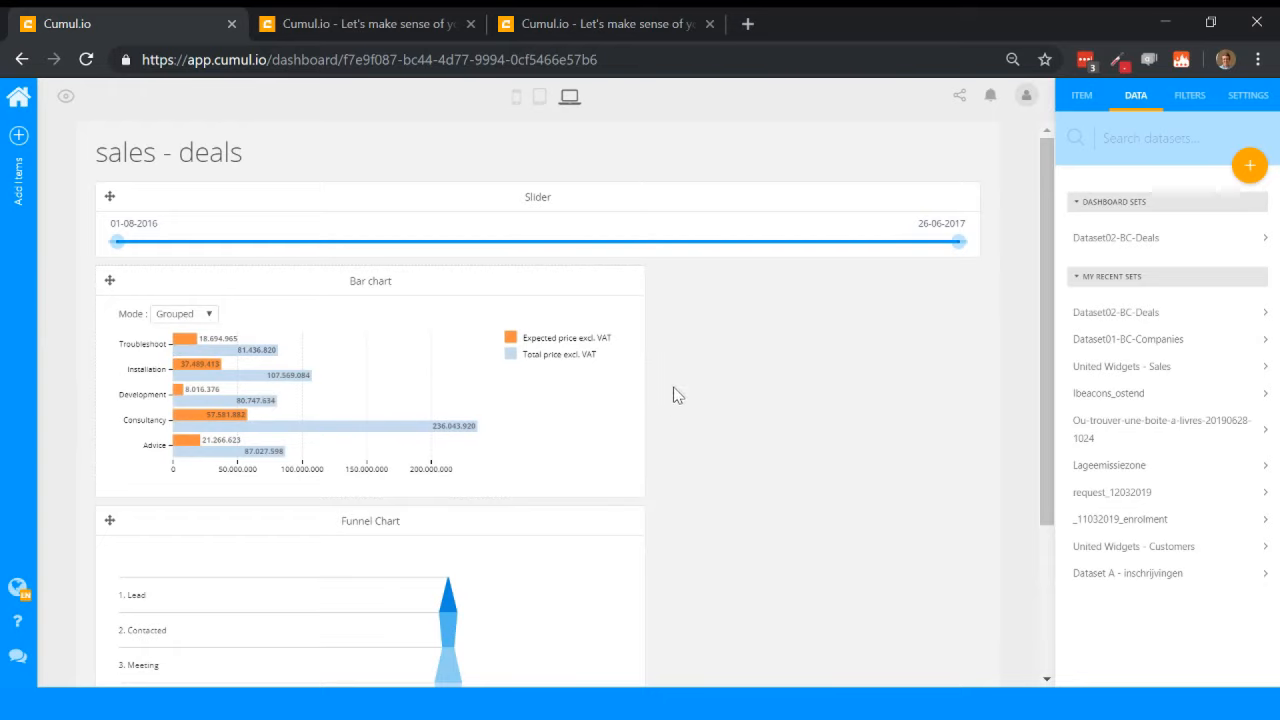
scroll(606, 416, "down", 2)
mouse_move(5, 368)
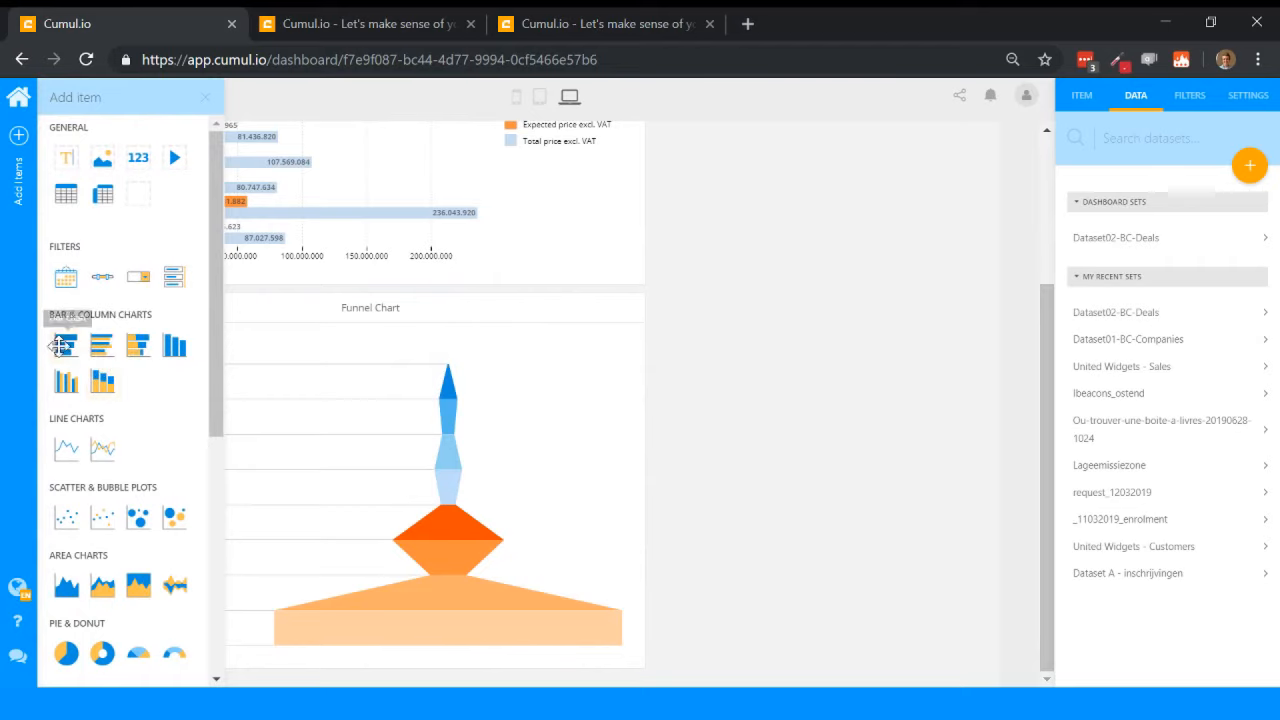
left_click_drag(120, 700, 113, 680)
scroll(768, 522, "down", 3)
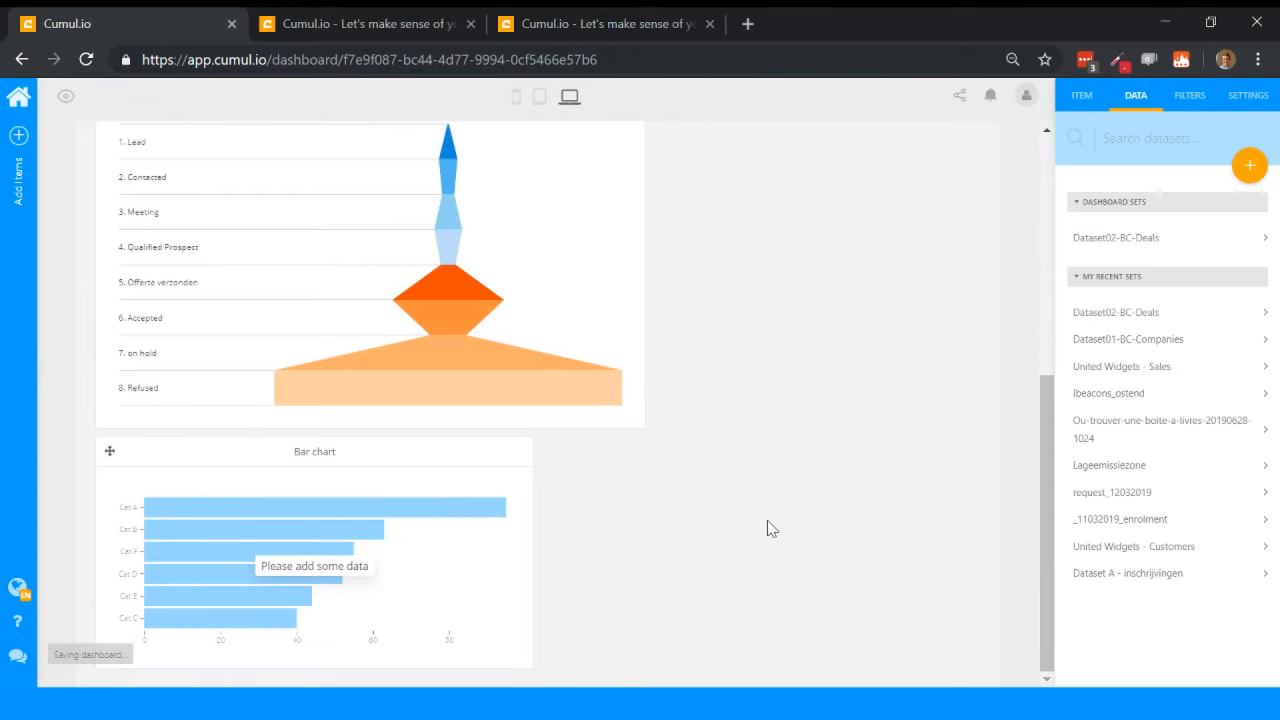
Step: Assign Dataset02-BC-Deals' day of the week column as the new bar chart's category and enlarge the chart to the funnel chart's width
left_click(1148, 247)
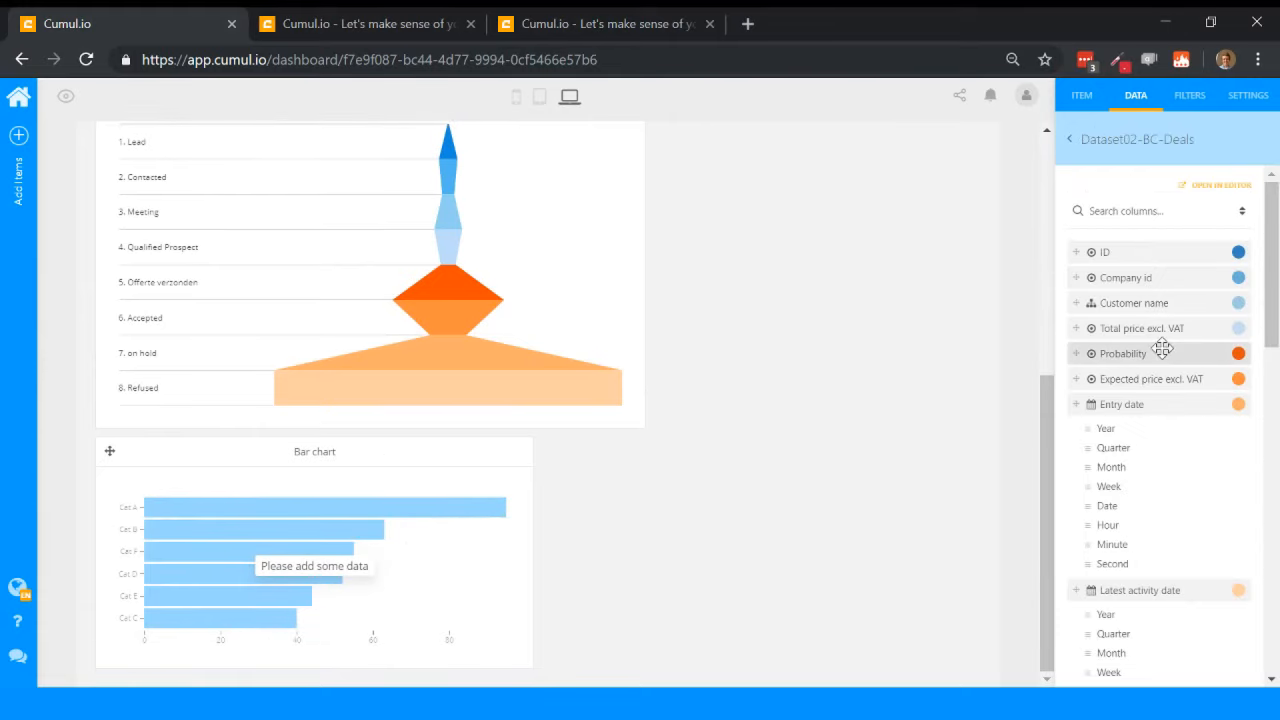
scroll(1160, 340, "down", 4)
scroll(1162, 348, "down", 10)
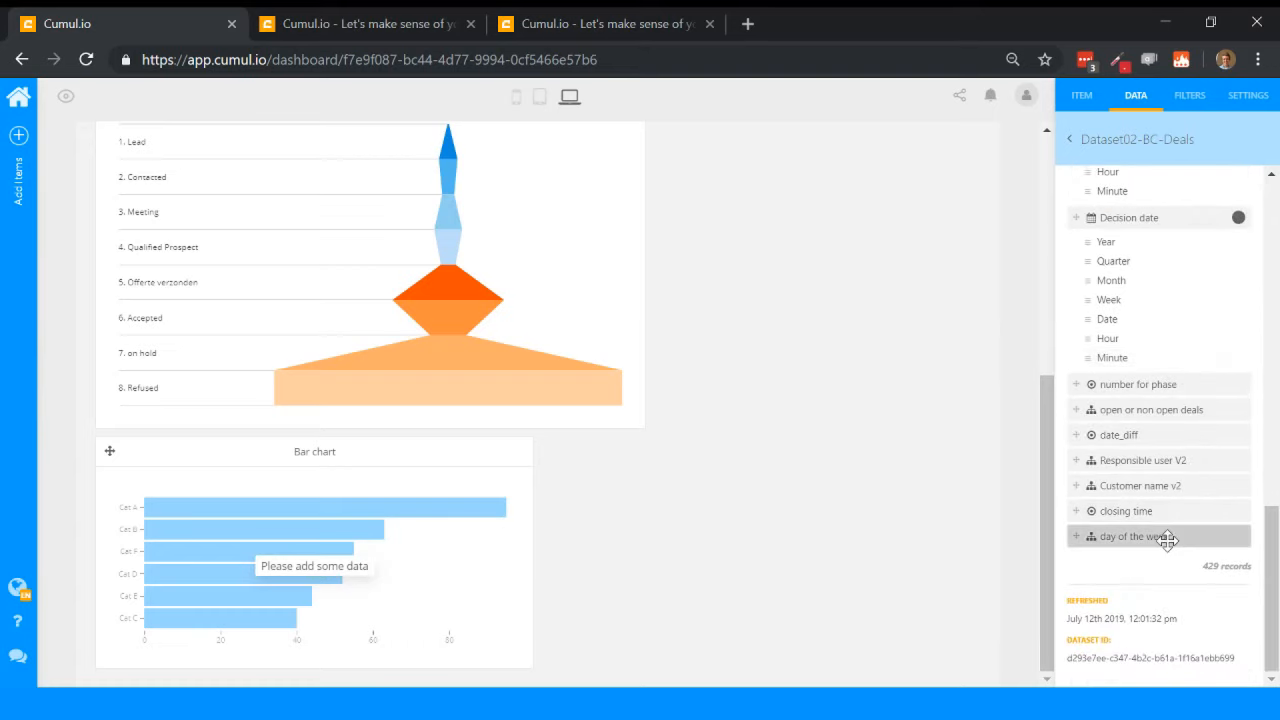
left_click_drag(1134, 536, 118, 566)
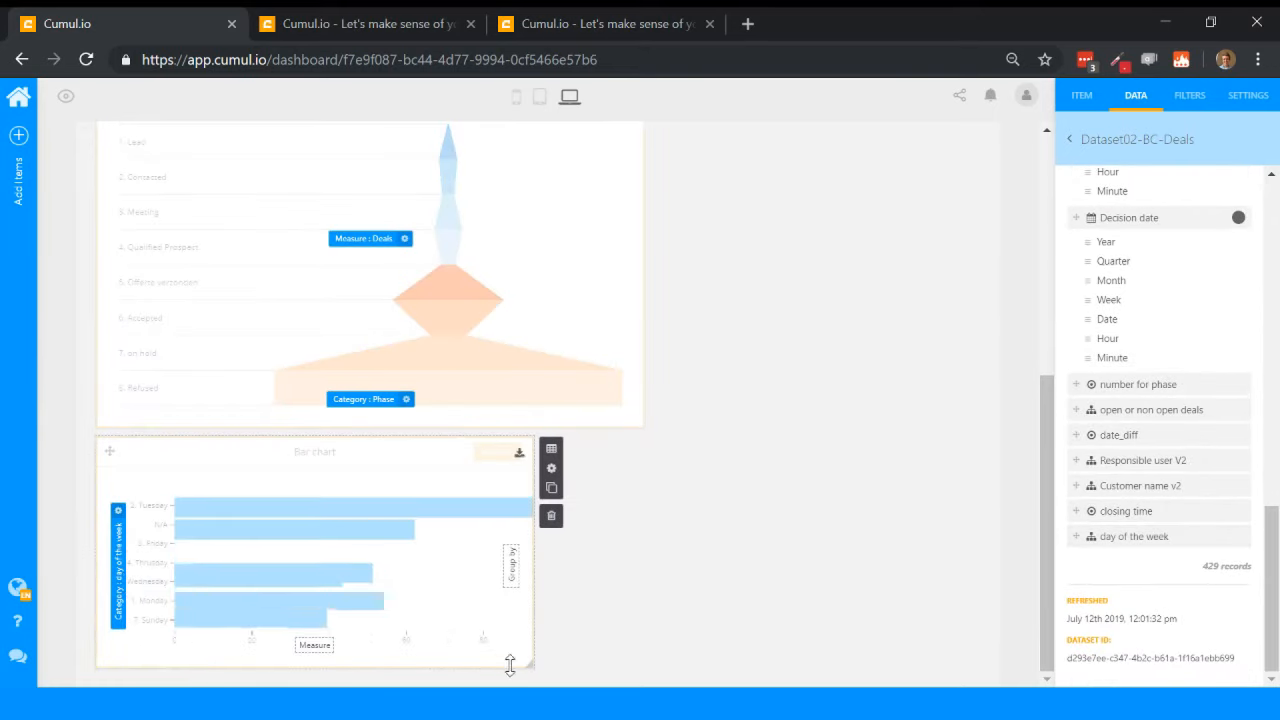
left_click_drag(529, 662, 641, 700)
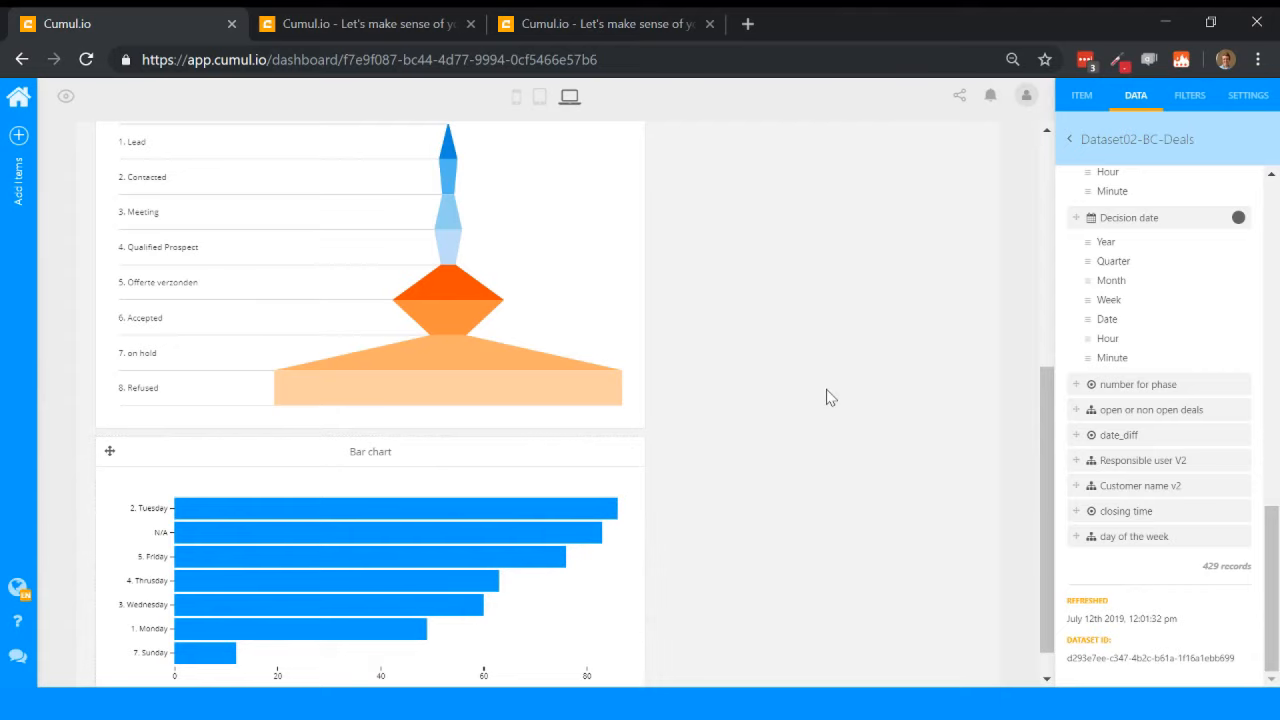
Step: Assign Total price excl. VAT as the measure of the day of the week bar chart
scroll(925, 418, "up", 2)
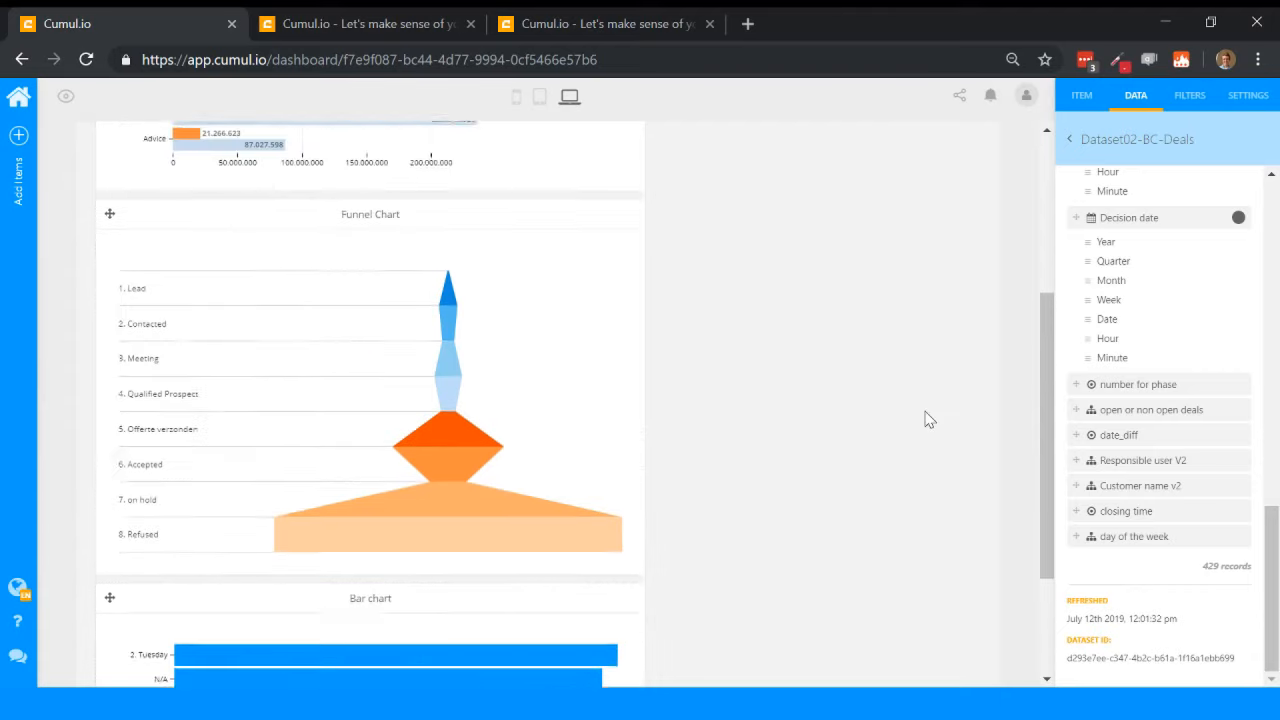
scroll(1118, 282, "up", 2)
scroll(1120, 286, "up", 6)
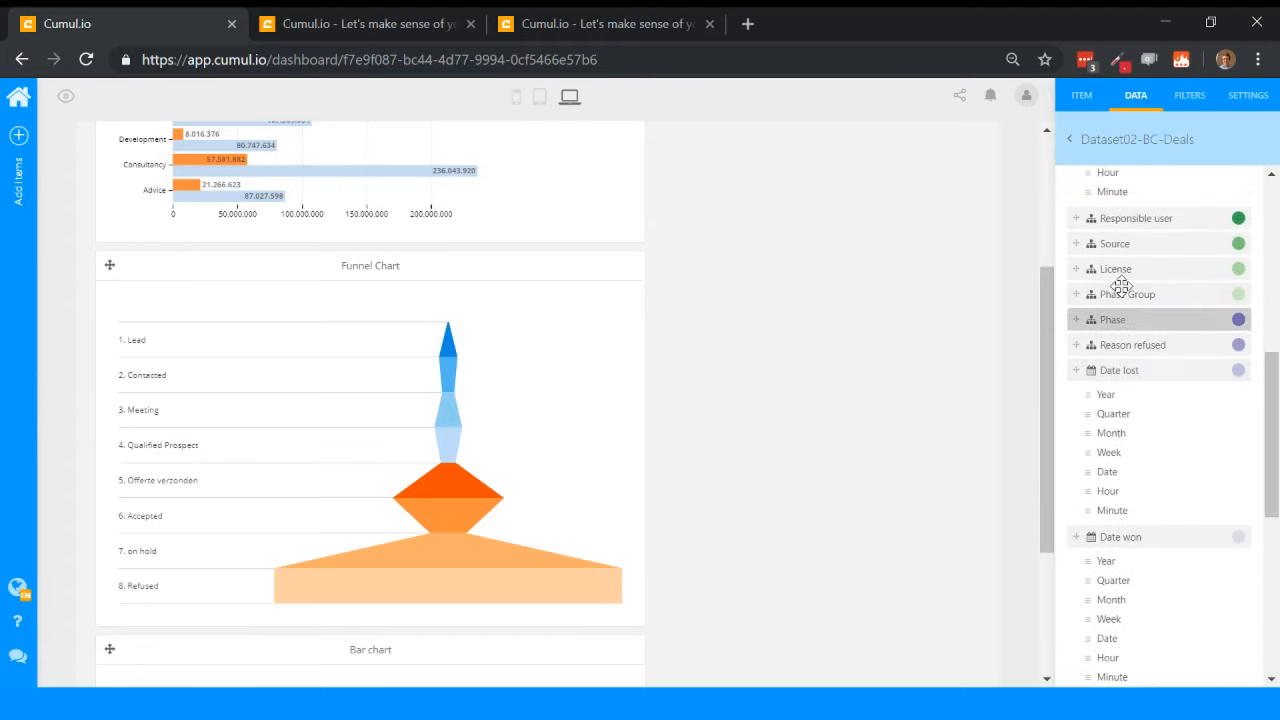
scroll(1120, 285, "up", 1)
scroll(1171, 293, "up", 9)
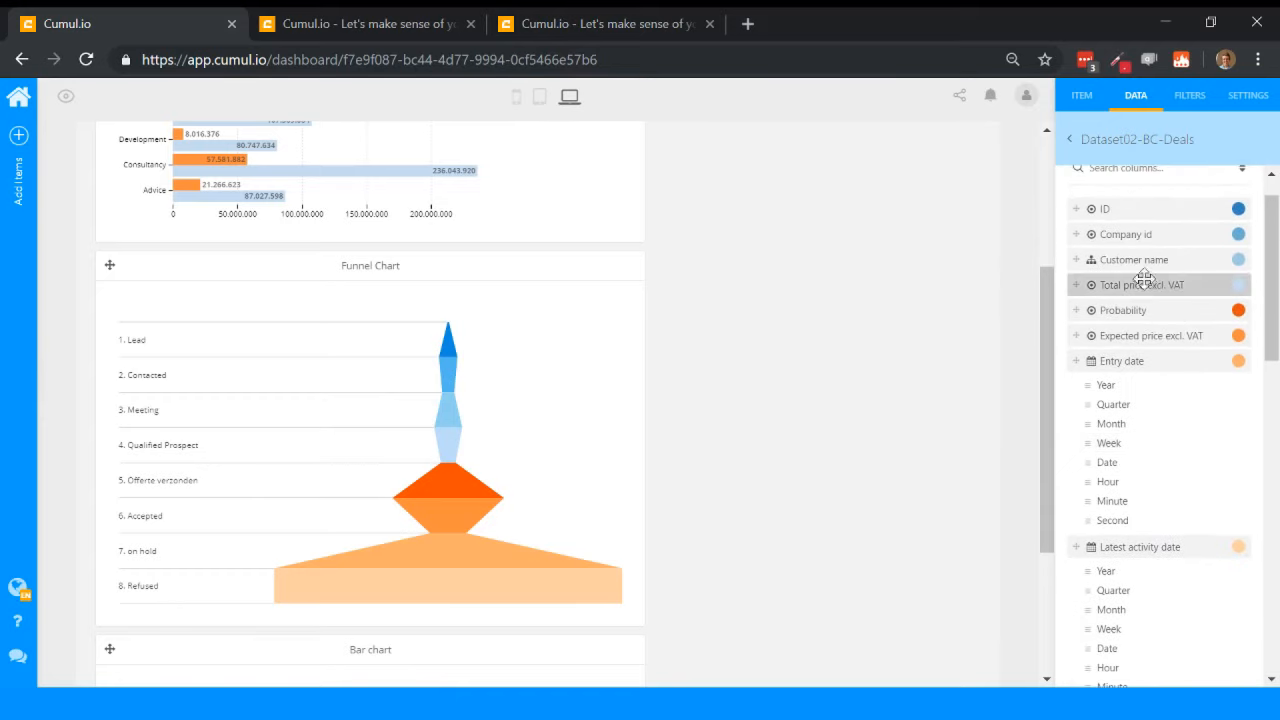
scroll(966, 360, "down", 3)
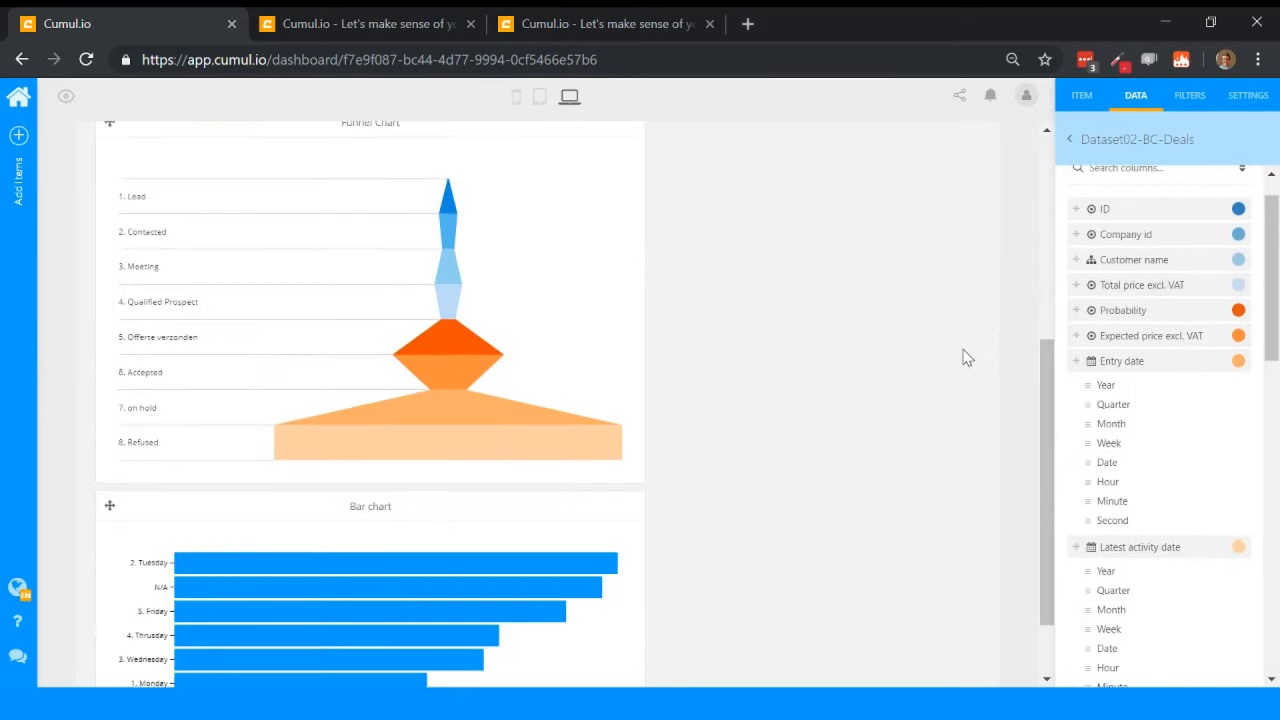
left_click_drag(1194, 284, 372, 644)
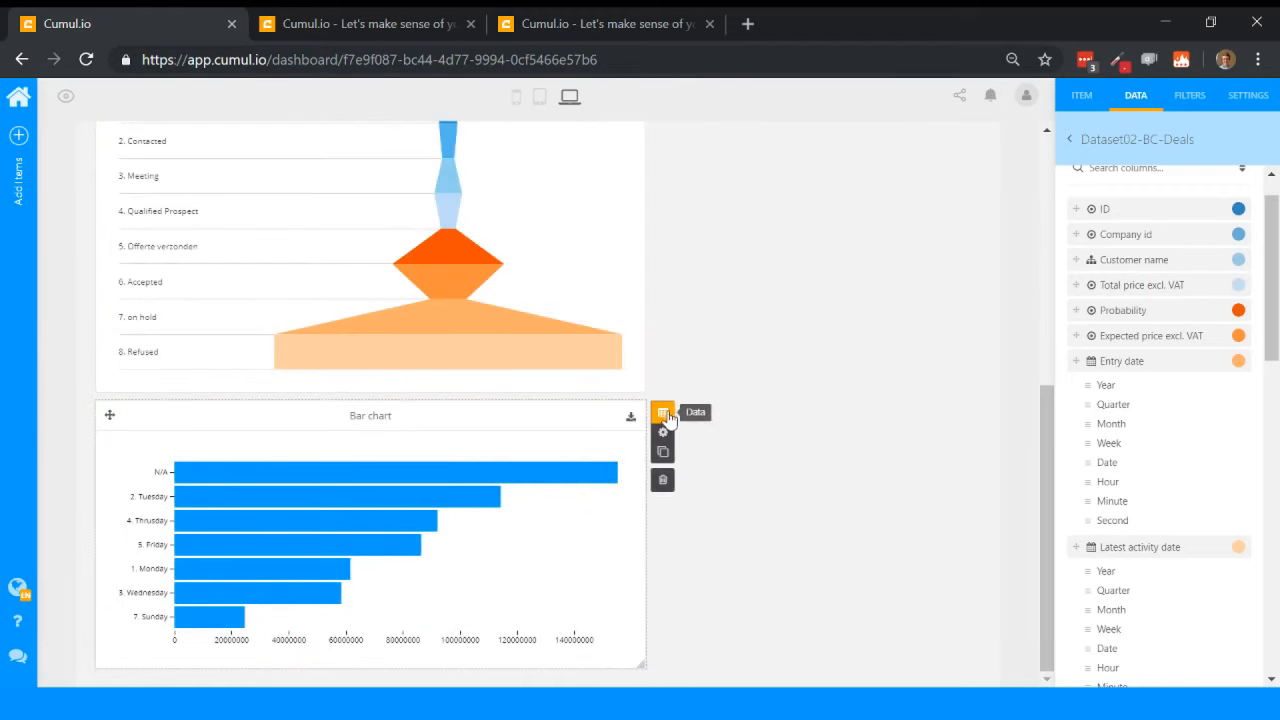
Step: Create a filter on the day of the week bar chart where open or non open deals is in "finished"
scroll(1068, 437, "down", 4)
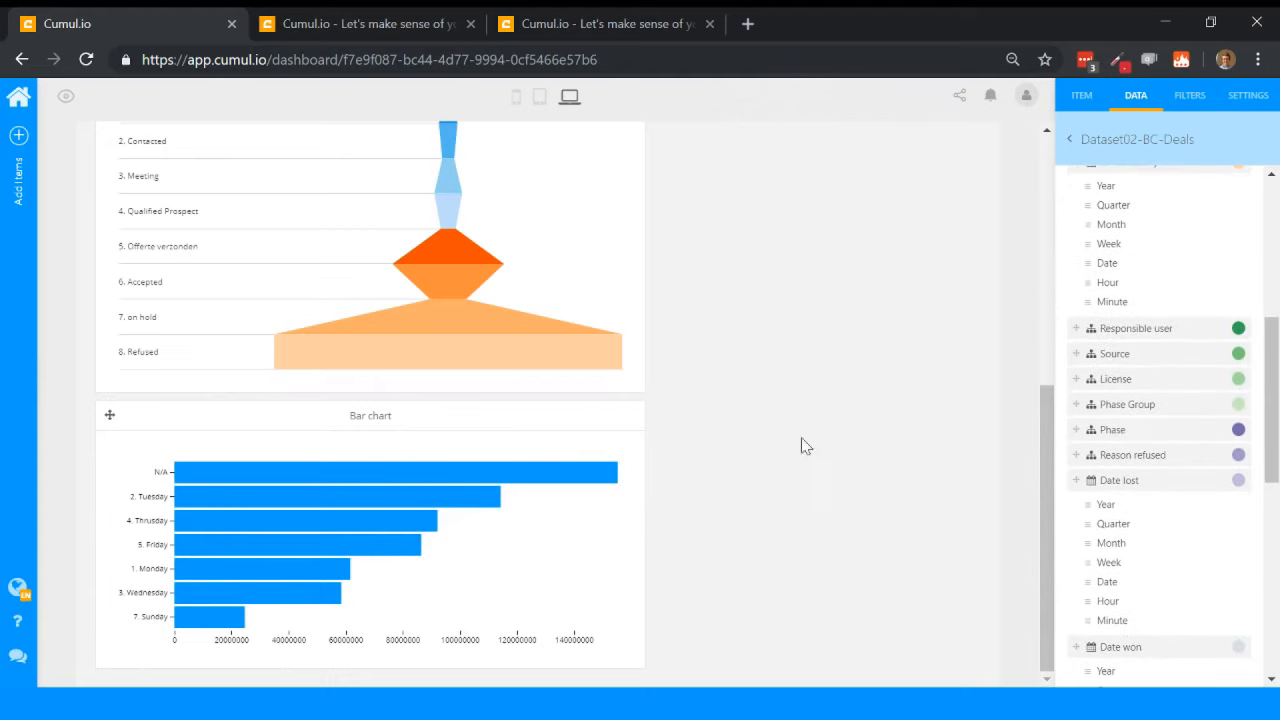
left_click_drag(1132, 411, 1128, 398)
scroll(1128, 398, "down", 5)
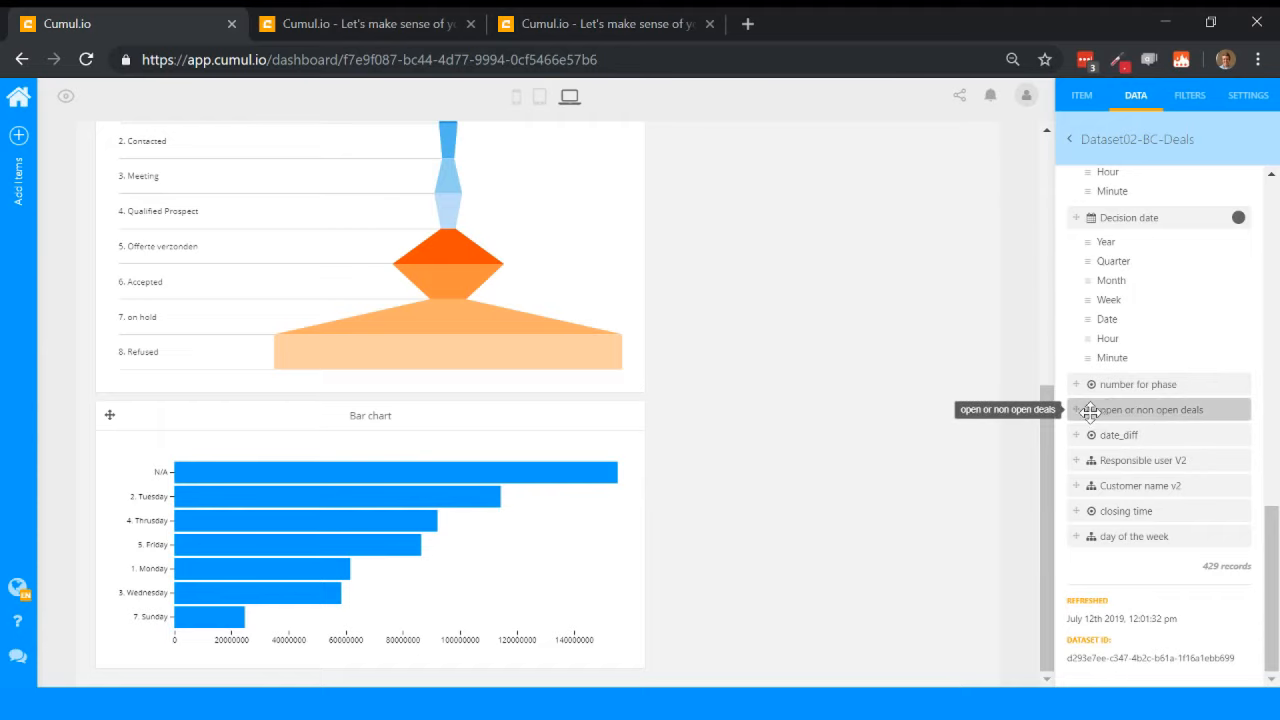
mouse_move(665, 436)
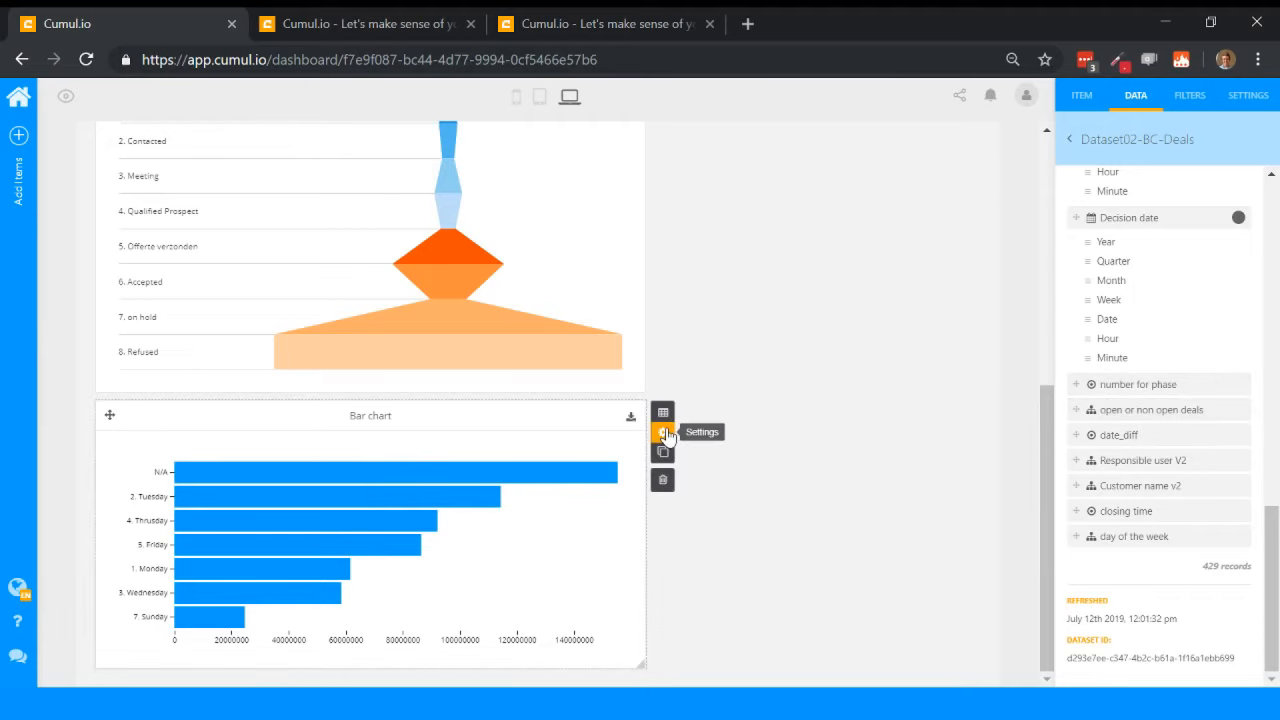
left_click(609, 416)
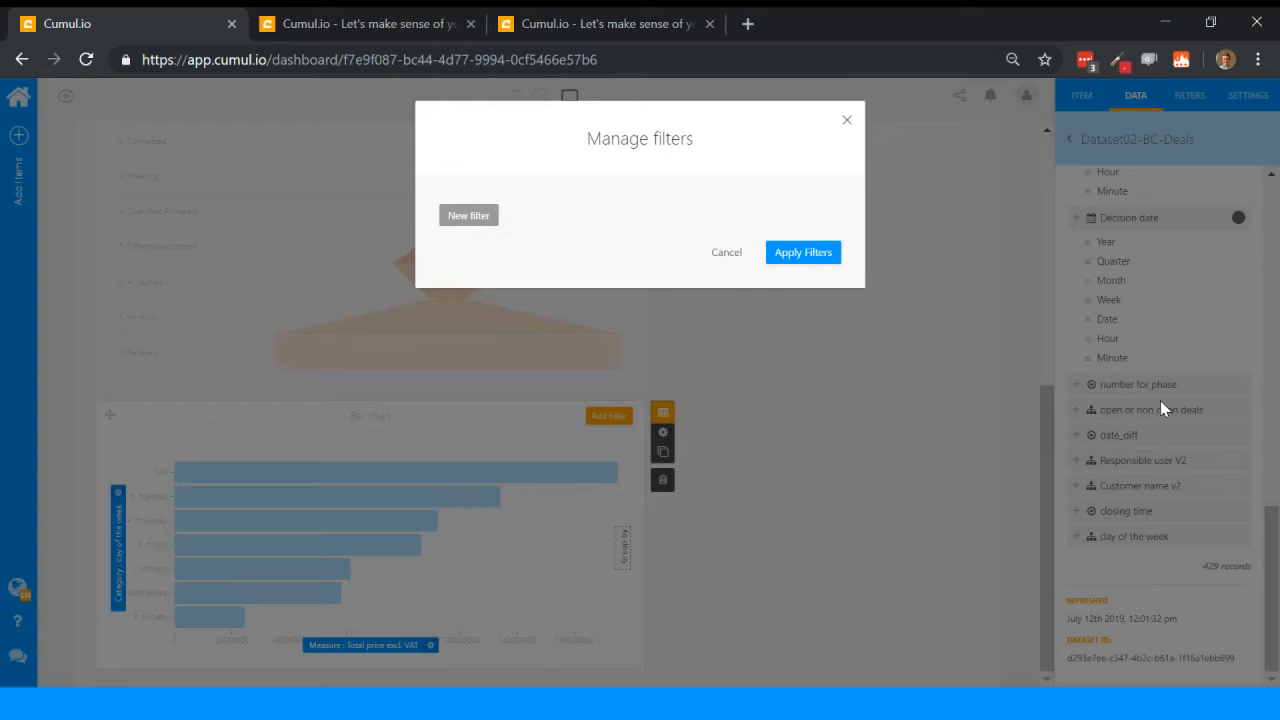
left_click(471, 220)
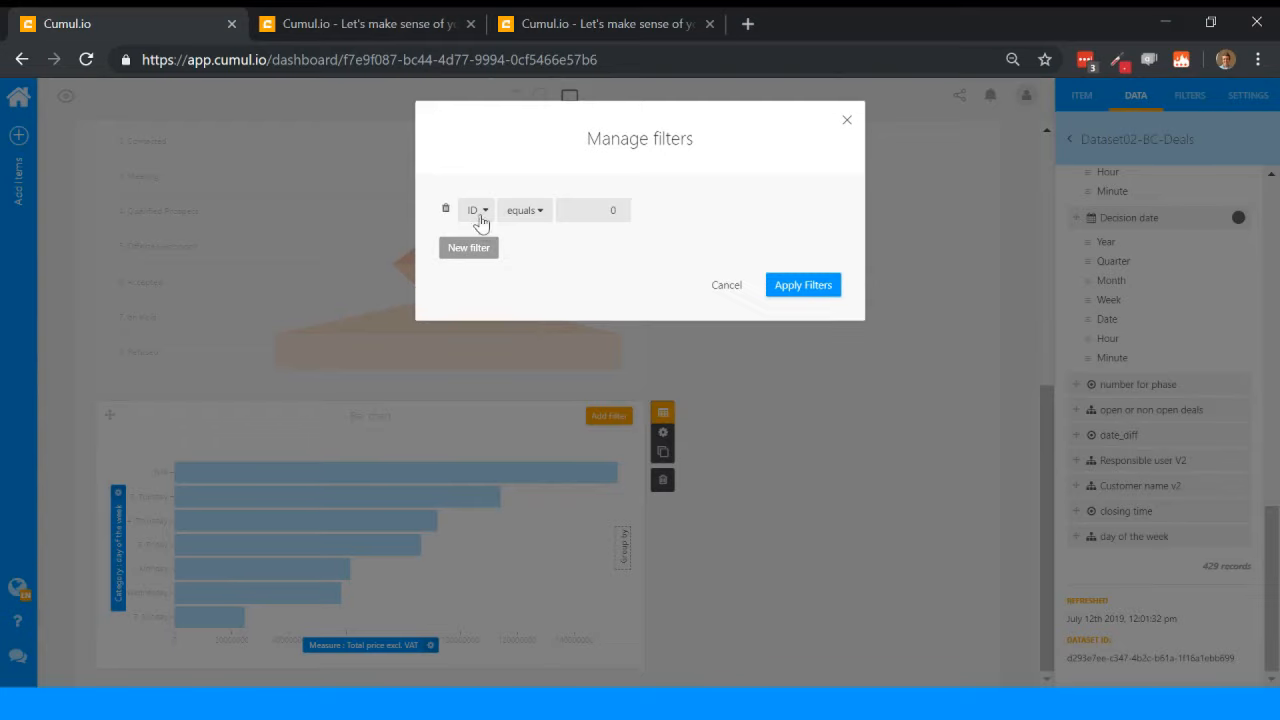
left_click(480, 220)
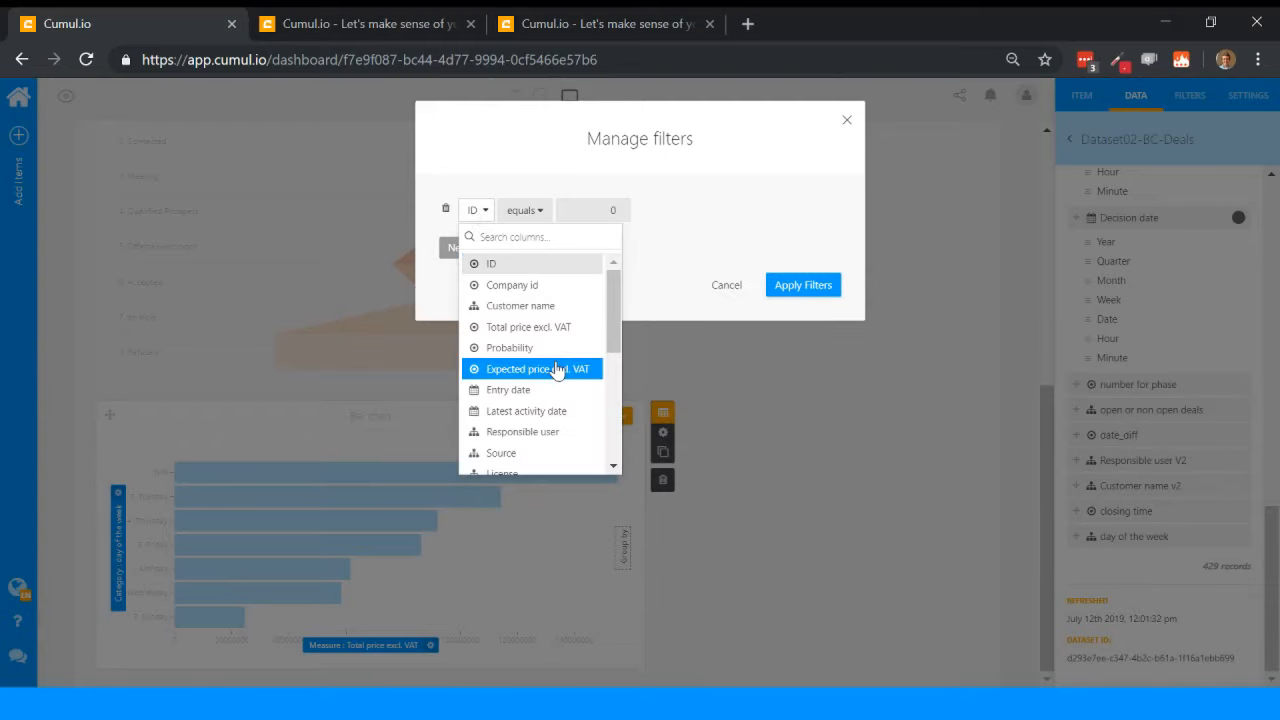
scroll(558, 368, "down", 1)
scroll(558, 368, "down", 2)
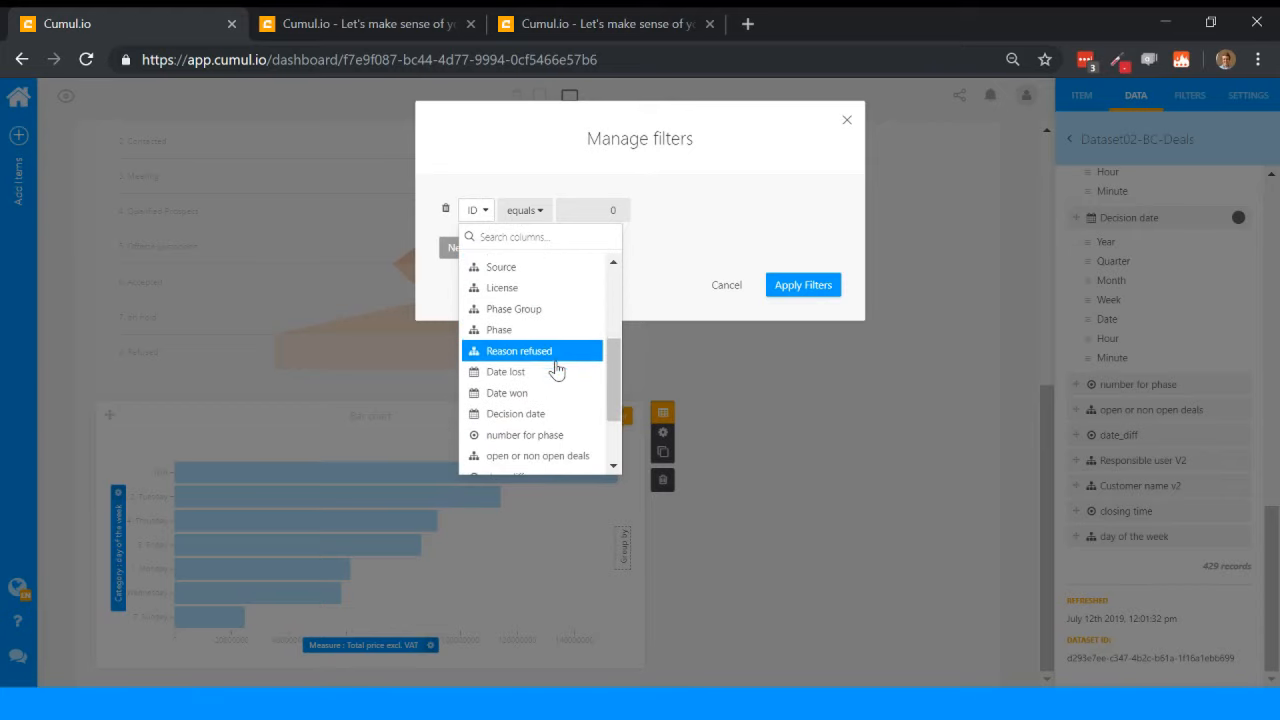
scroll(558, 368, "down", 1)
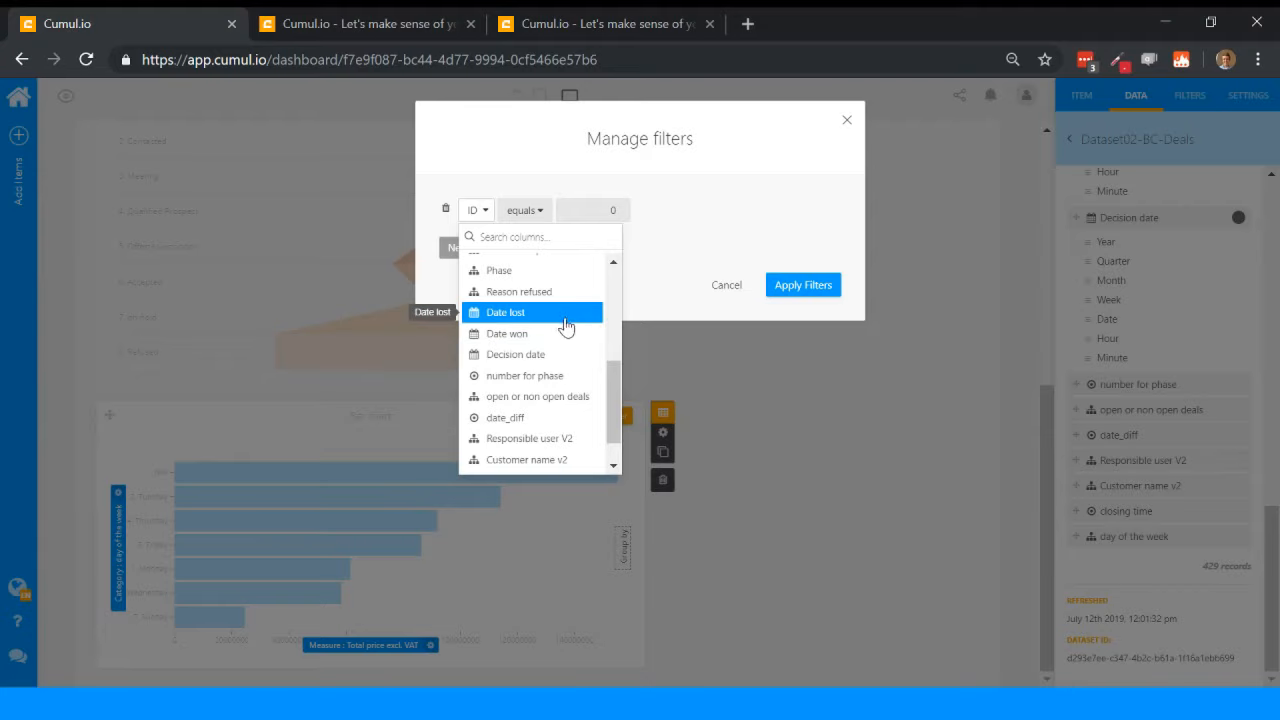
left_click(555, 398)
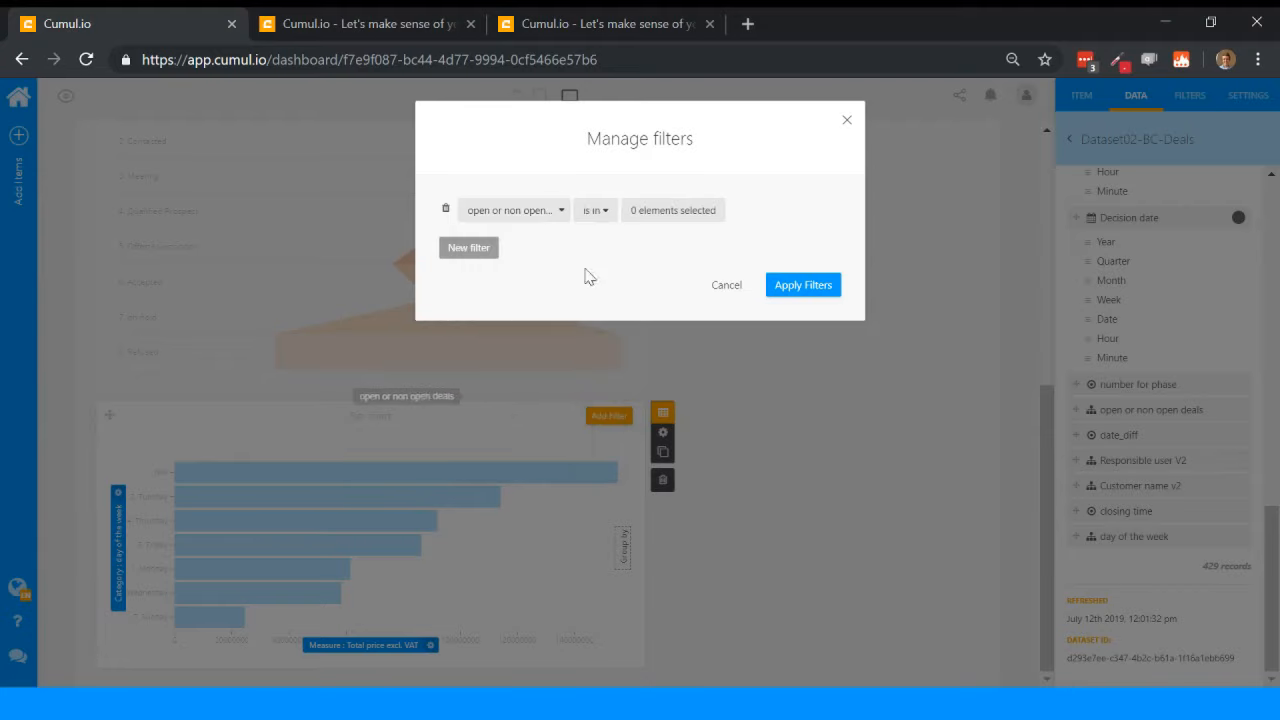
left_click(652, 214)
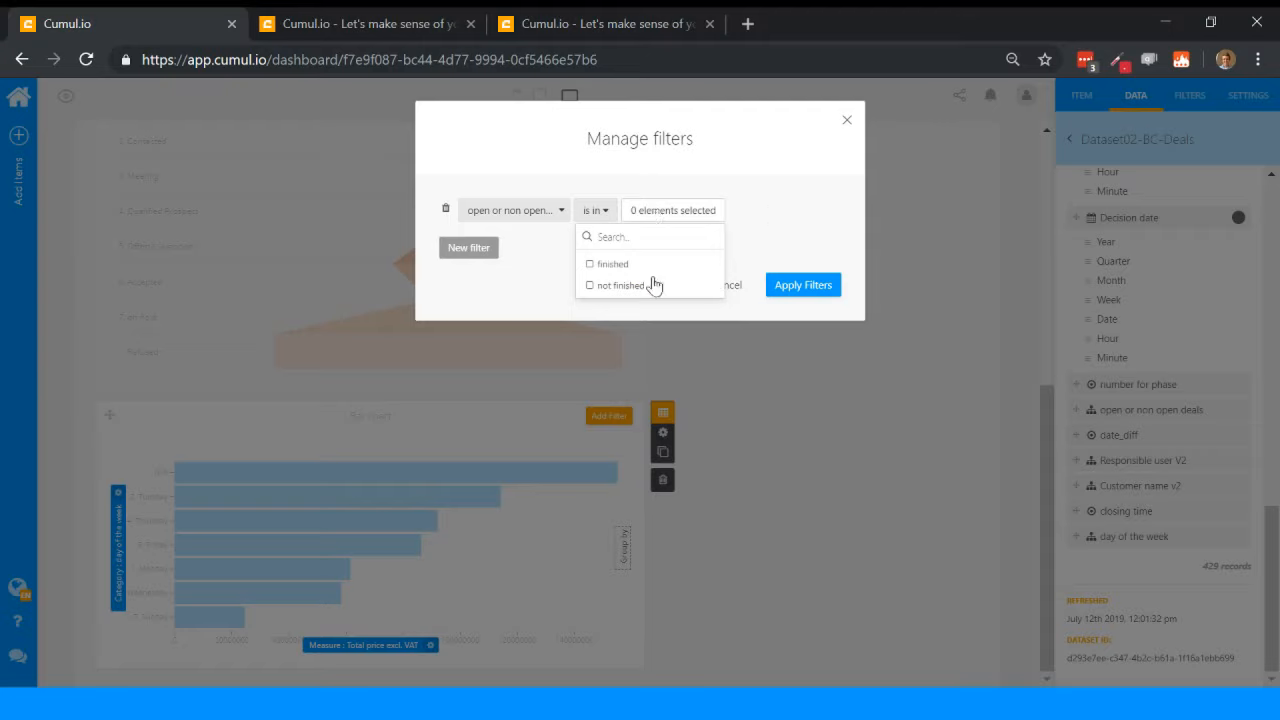
left_click(615, 264)
Step: Add a second filter where Phase is in "6. Accepted", and apply both filters to the bar chart
left_click(466, 248)
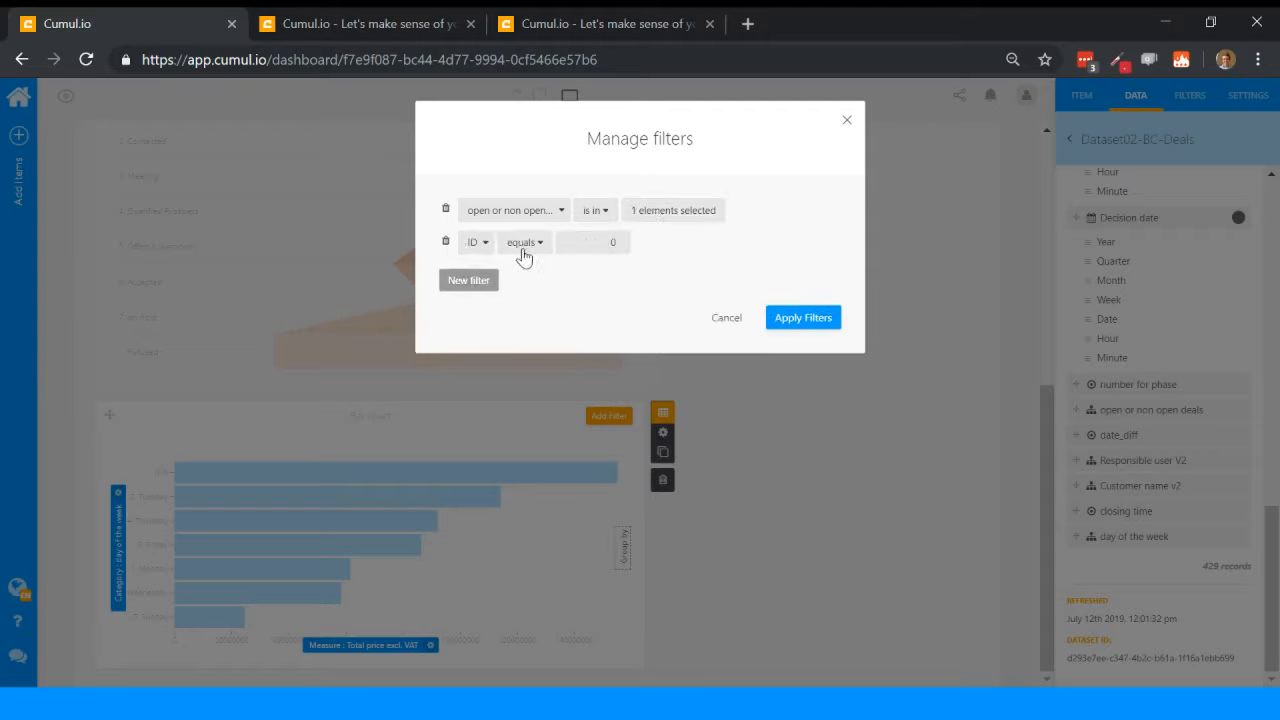
left_click(473, 243)
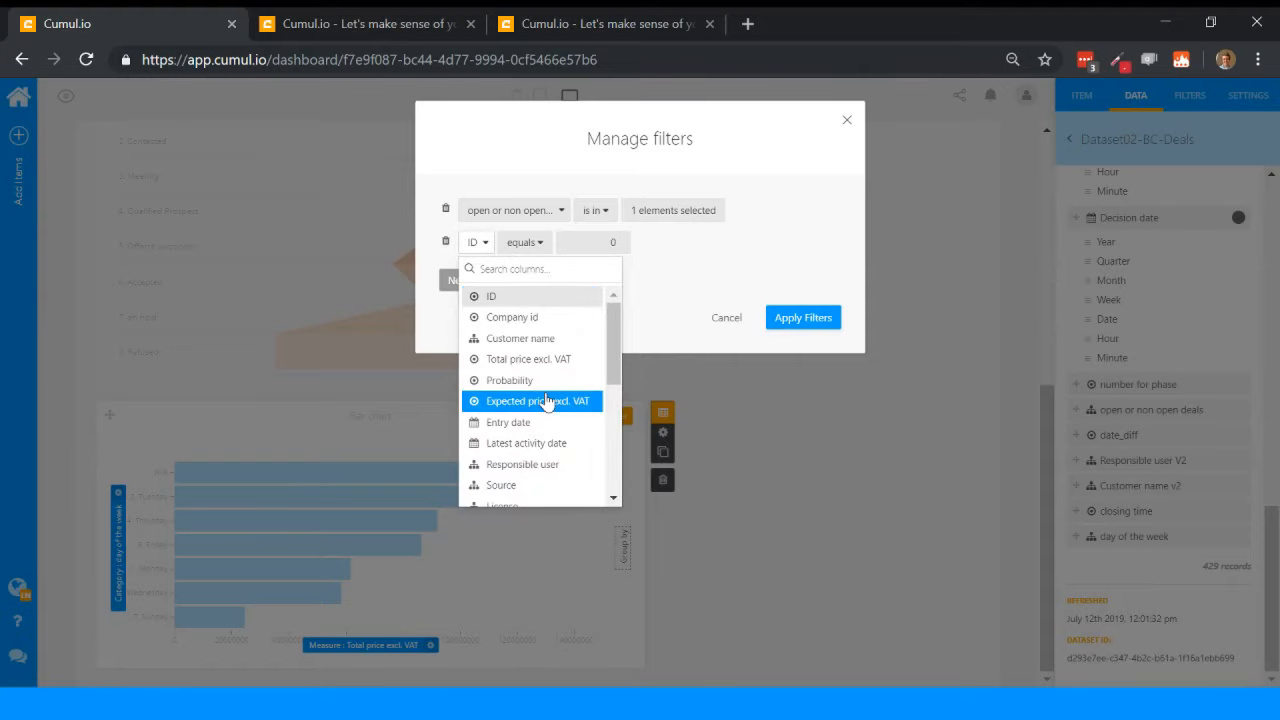
scroll(546, 400, "down", 2)
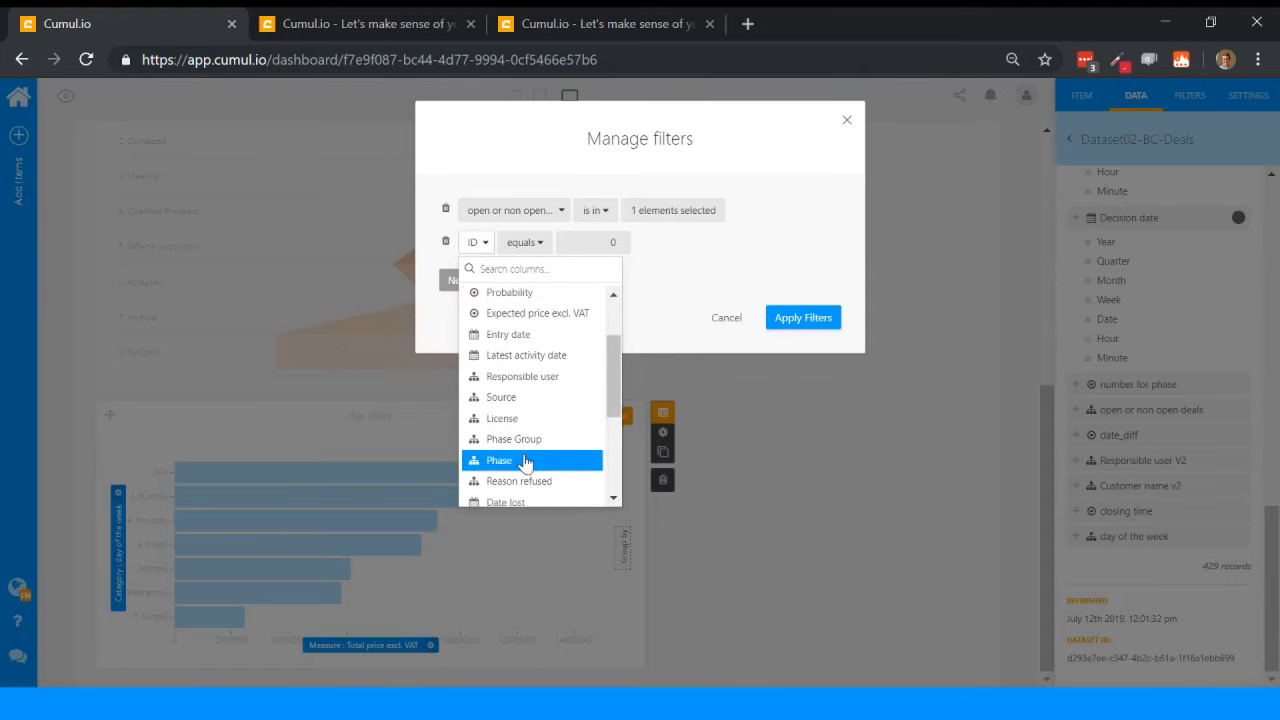
left_click(527, 461)
left_click(580, 243)
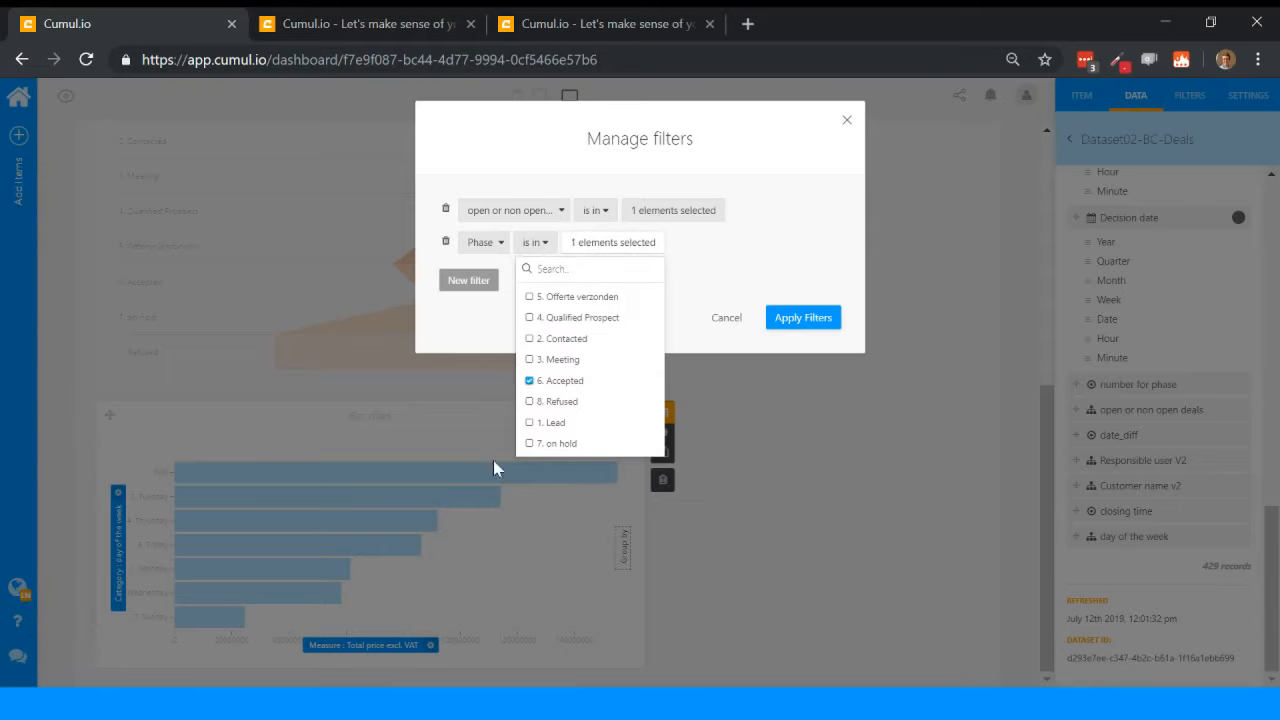
left_click(790, 318)
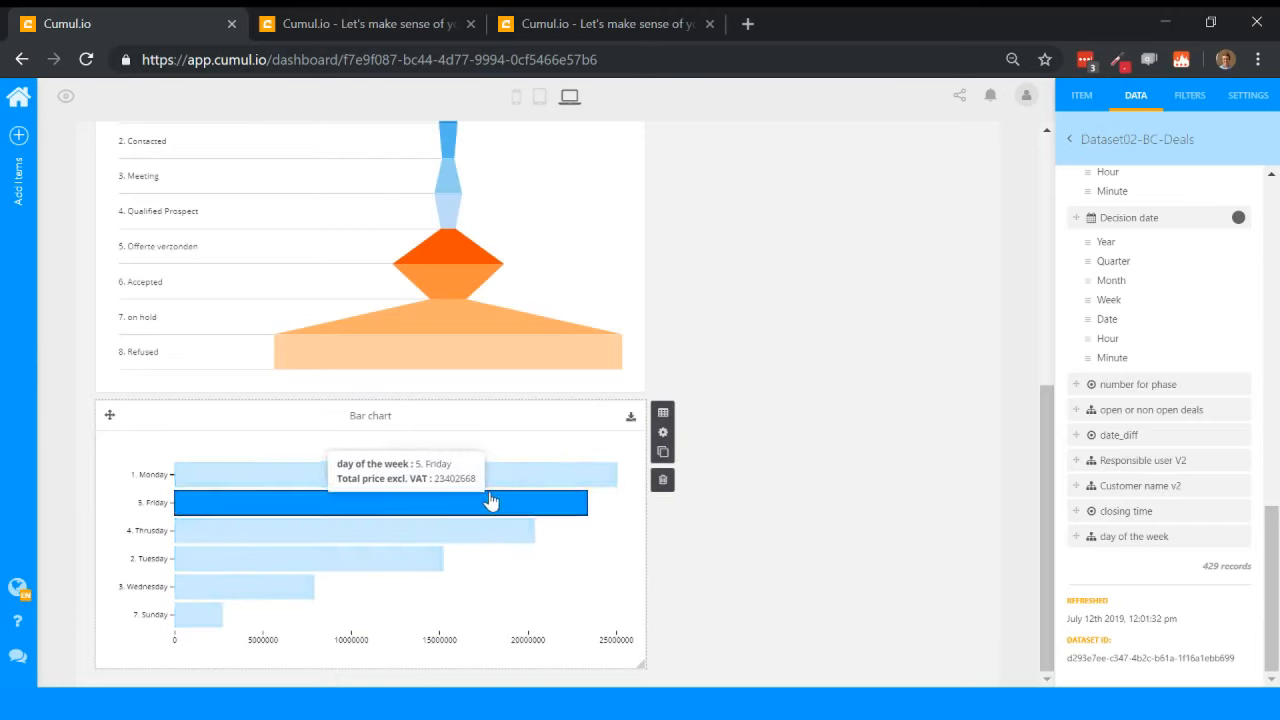
left_click(663, 425)
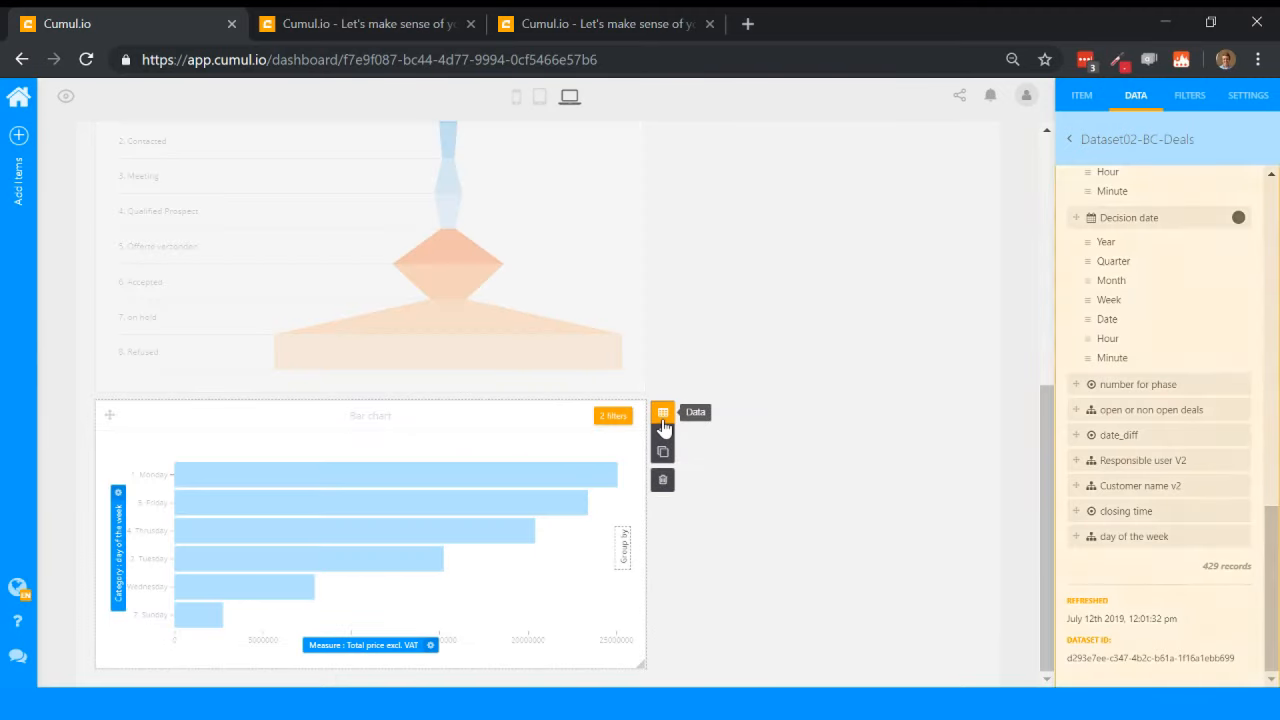
left_click(794, 451)
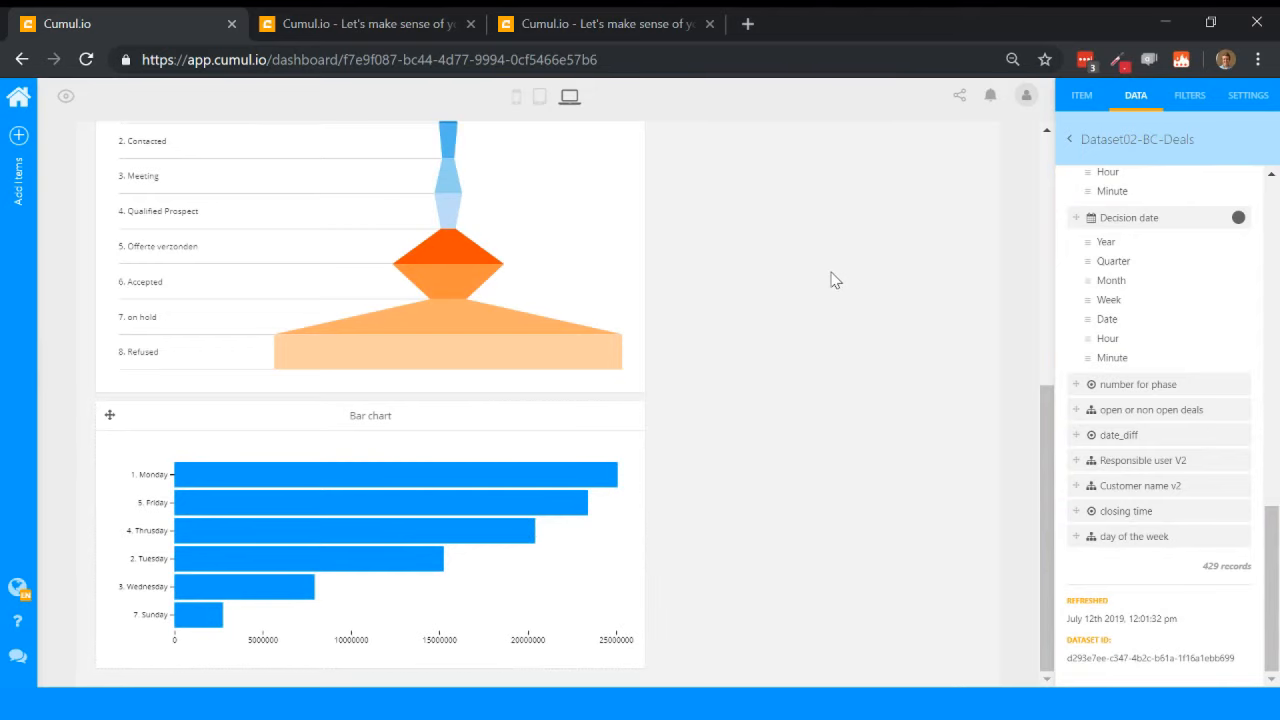
Step: Open the Dataset02-BC-Deals dataset in the dataset editor from the dashboard
scroll(830, 280, "up", 2)
scroll(1155, 282, "up", 5)
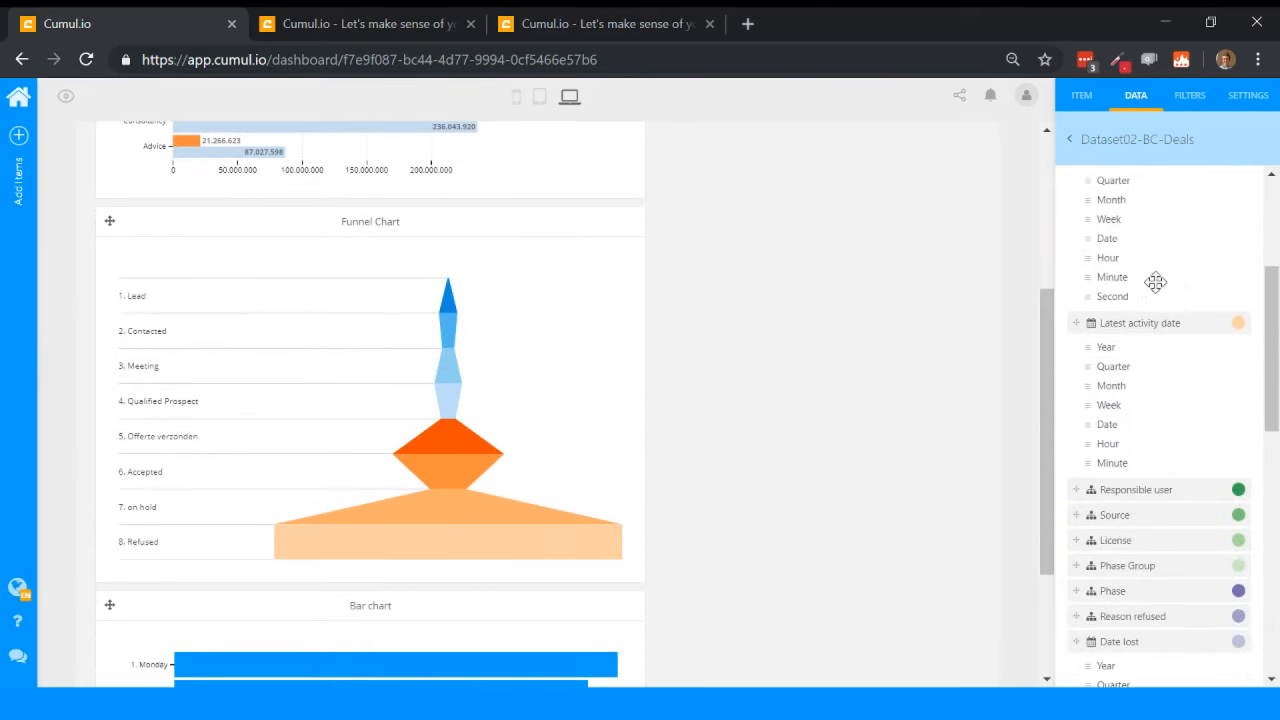
scroll(1155, 275, "up", 3)
left_click(1220, 187)
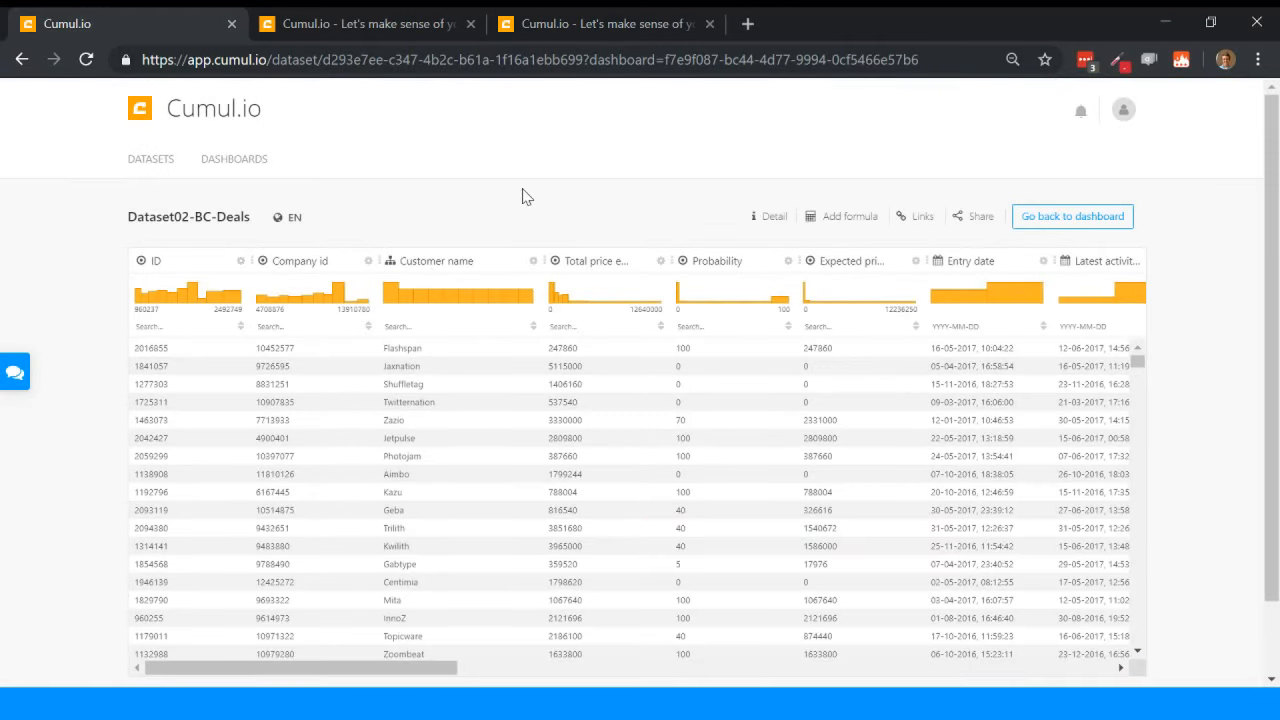
scroll(794, 403, "right", 2)
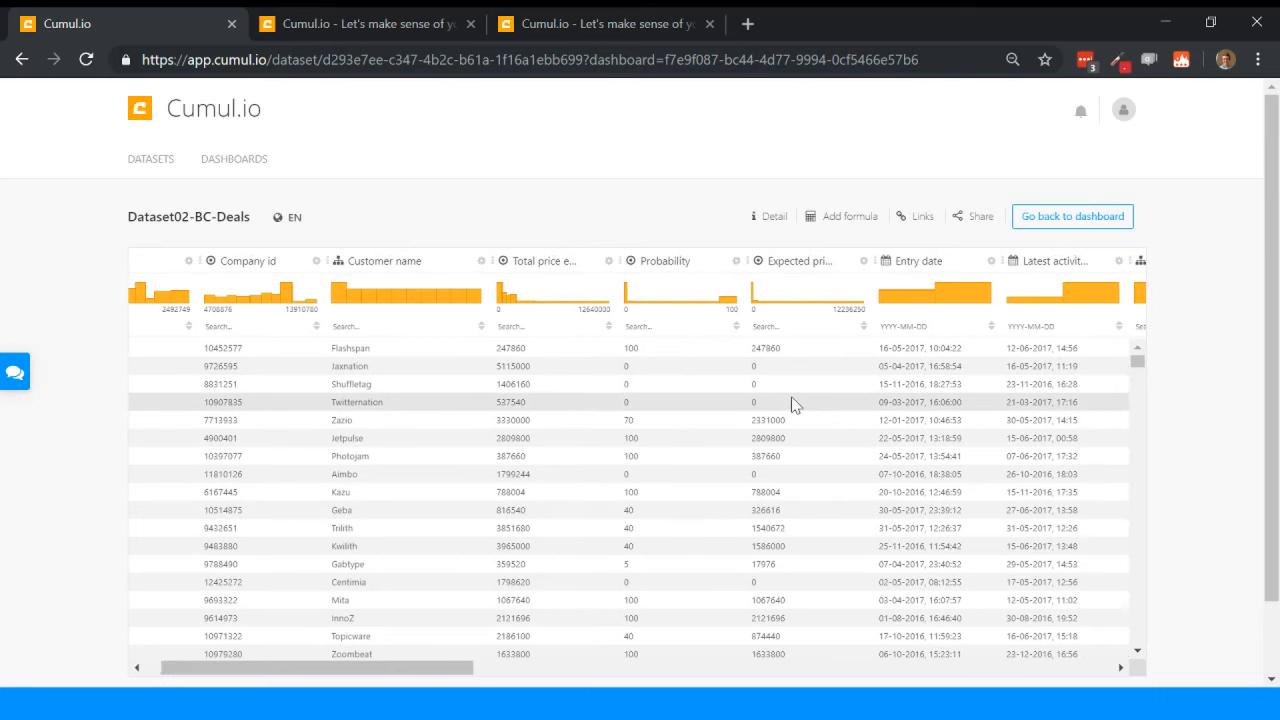
Step: Look up the Conditional functions available for a new derived column in the Dataset02-BC-Deals dataset, and close the formula editor without creating one
scroll(794, 403, "right", 3)
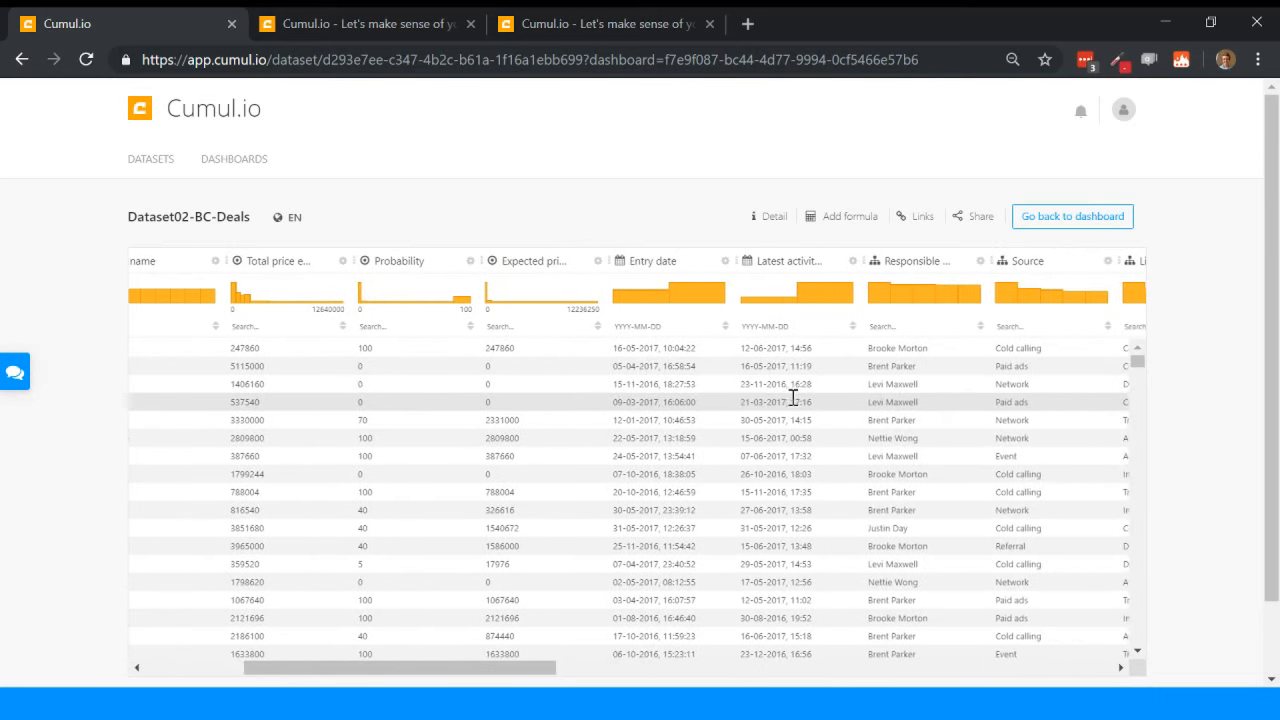
scroll(794, 398, "right", 2)
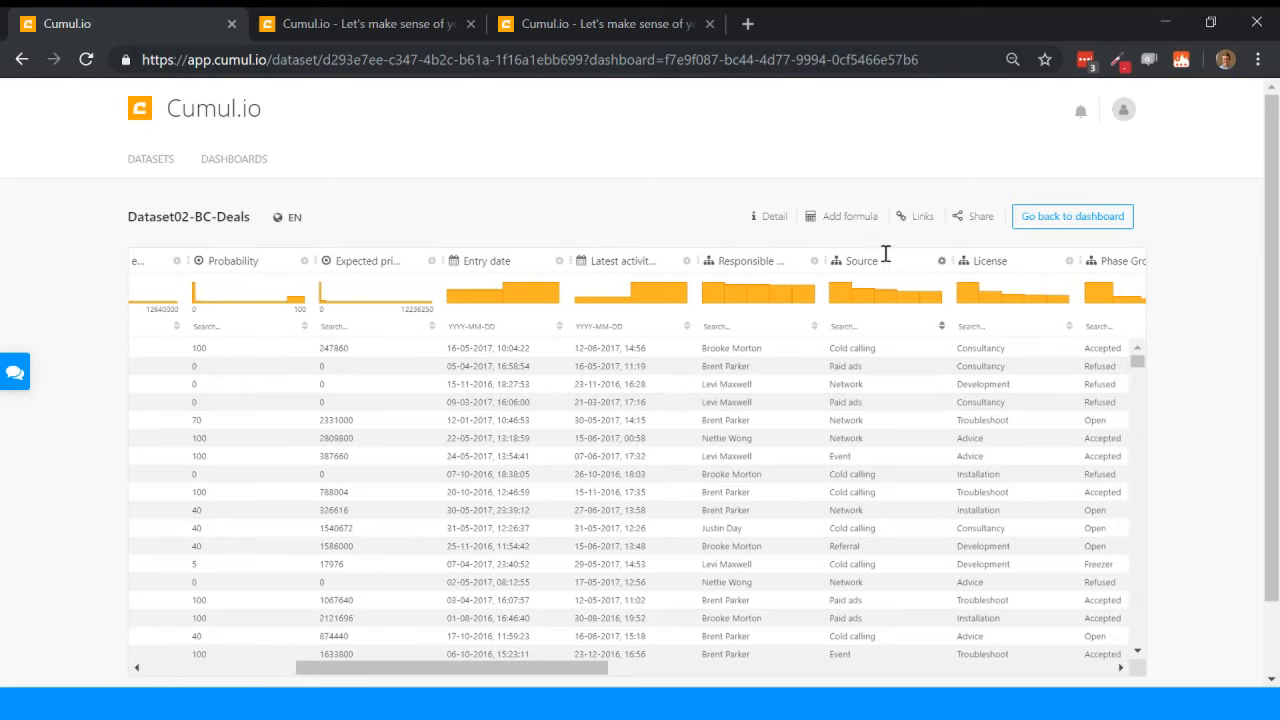
left_click(843, 217)
left_click(625, 350)
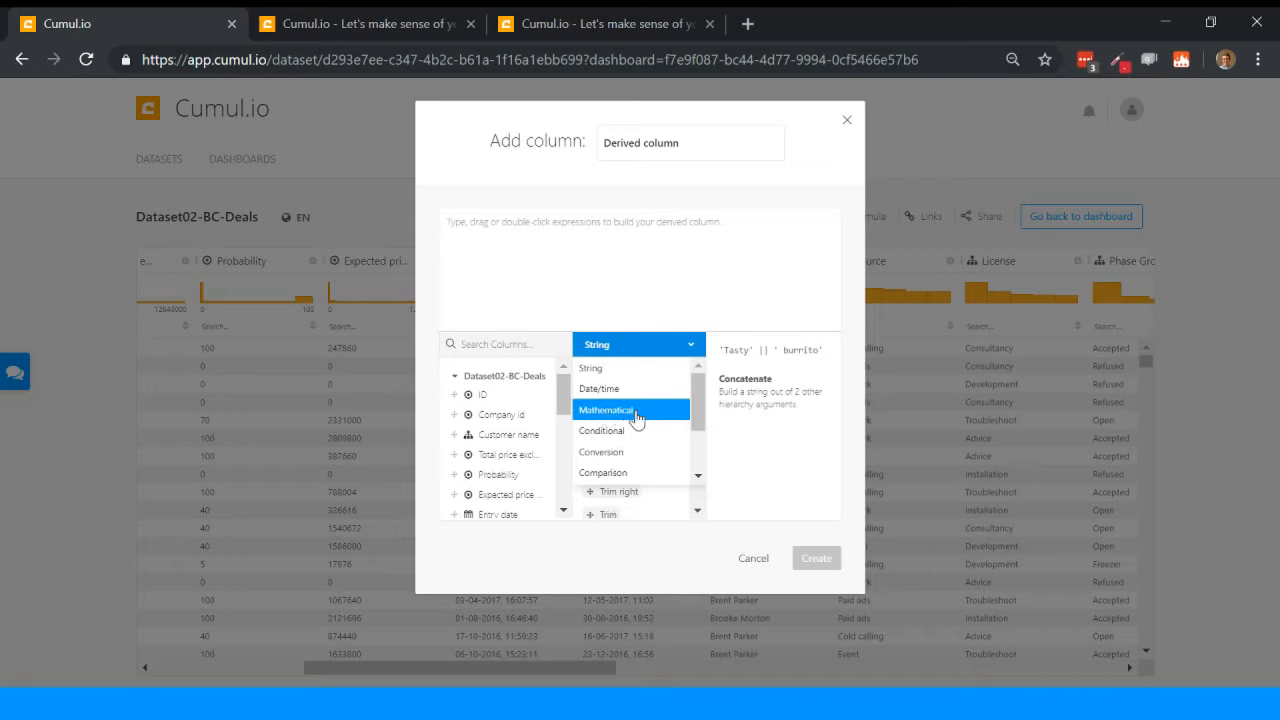
left_click(605, 431)
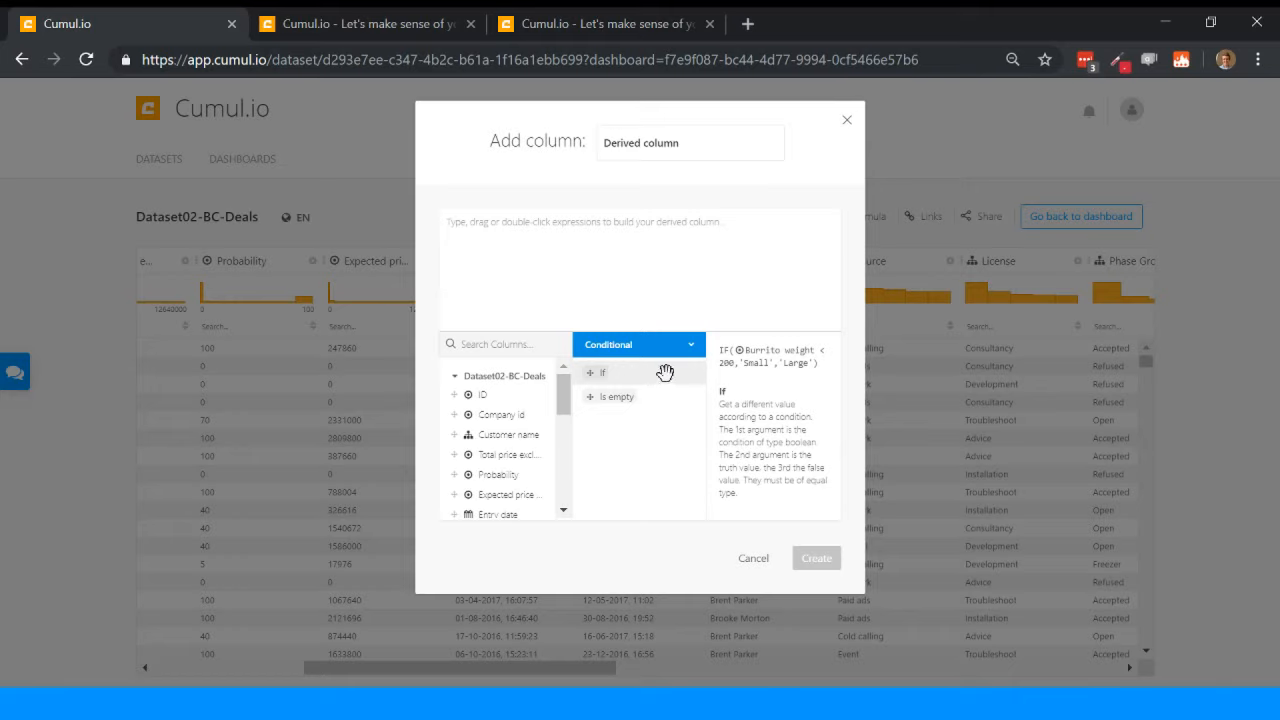
left_click(1008, 260)
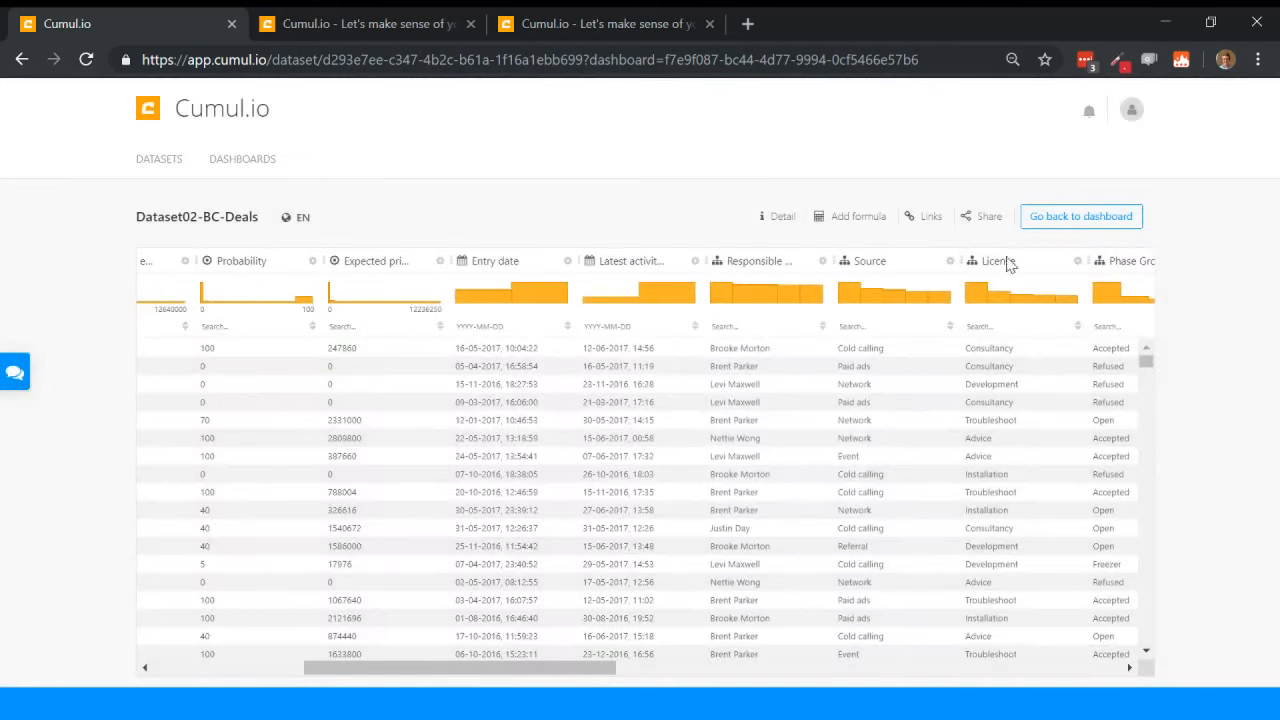
Step: Review the If formula behind the open or non open deals column and save it without edits
scroll(1029, 388, "right", 3)
scroll(1029, 388, "right", 5)
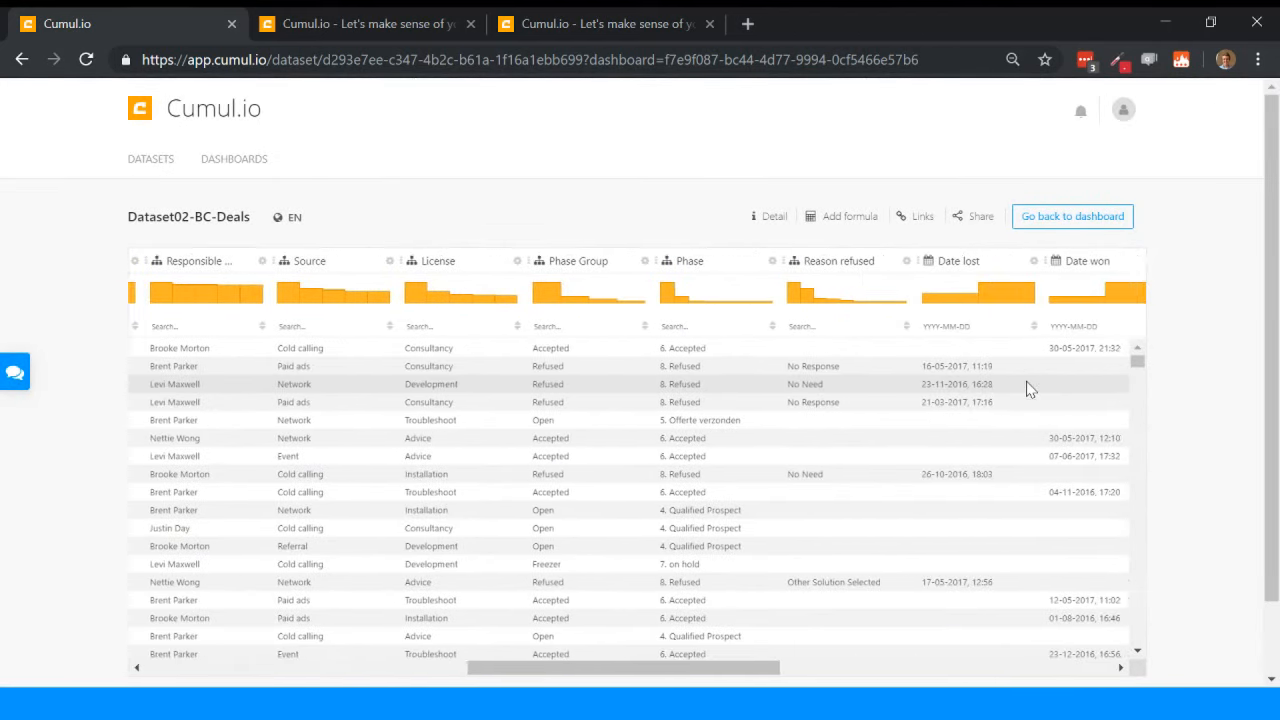
scroll(1029, 388, "right", 4)
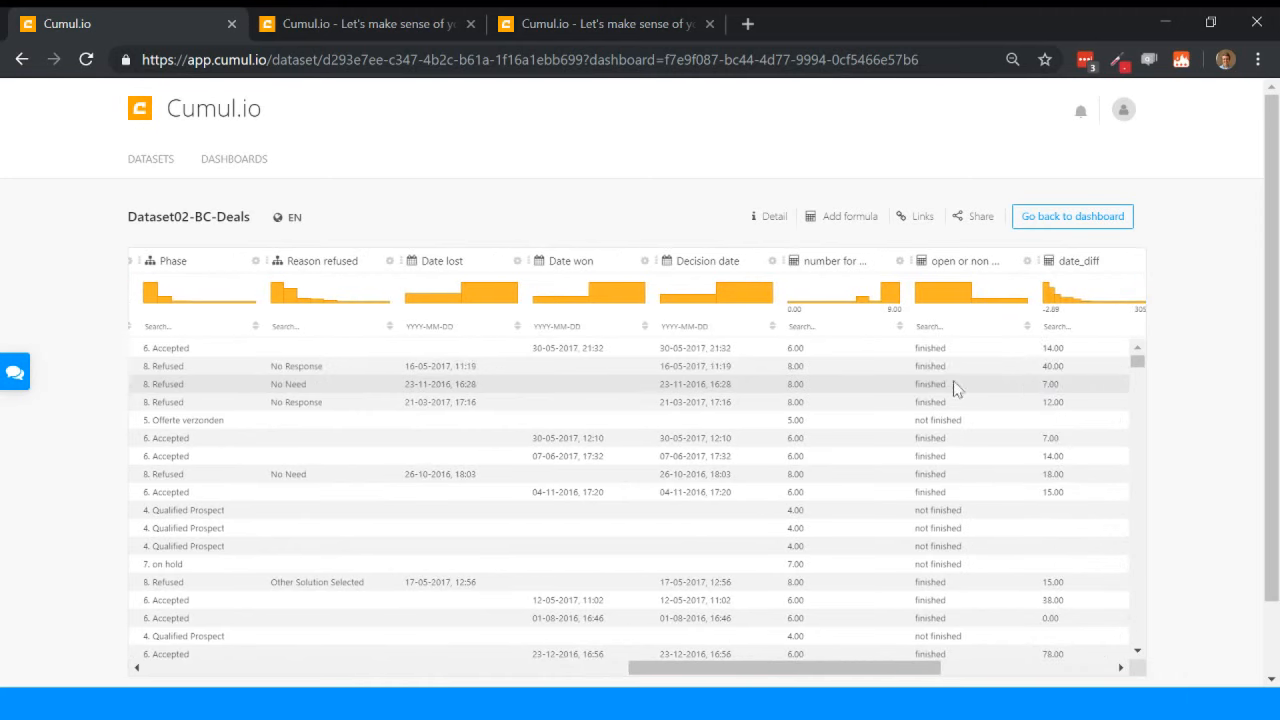
left_click(921, 262)
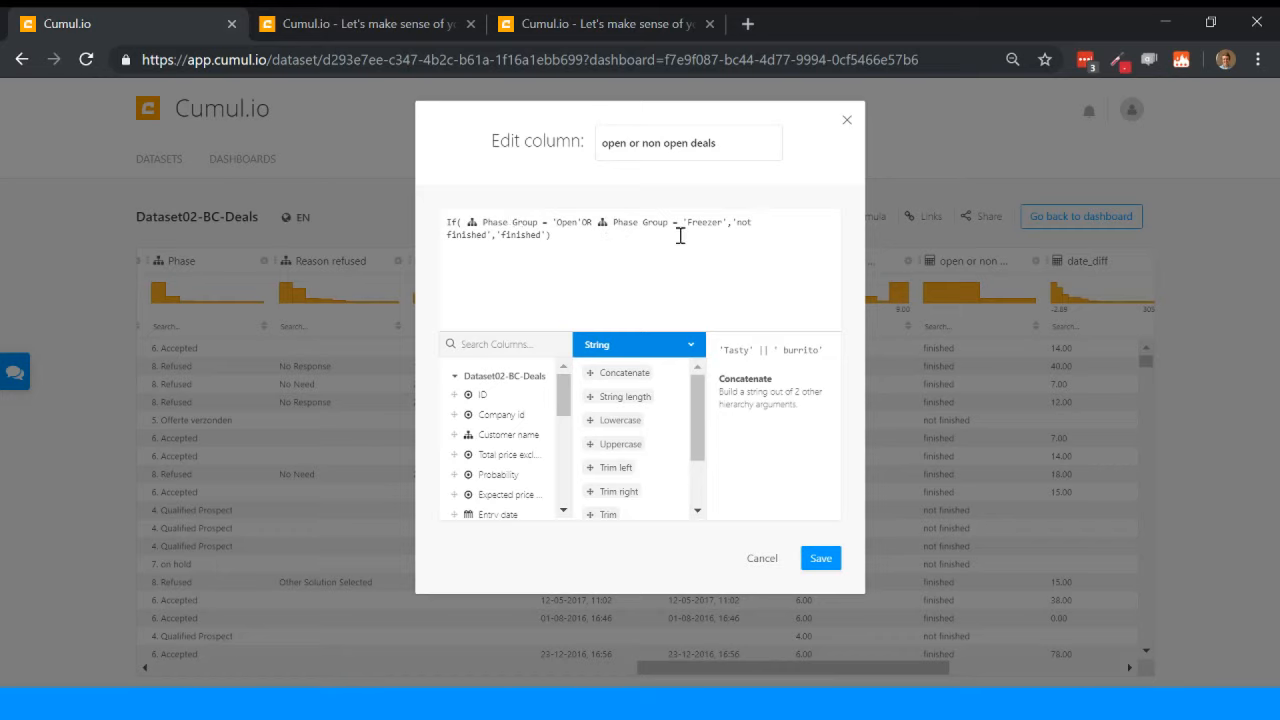
left_click(819, 558)
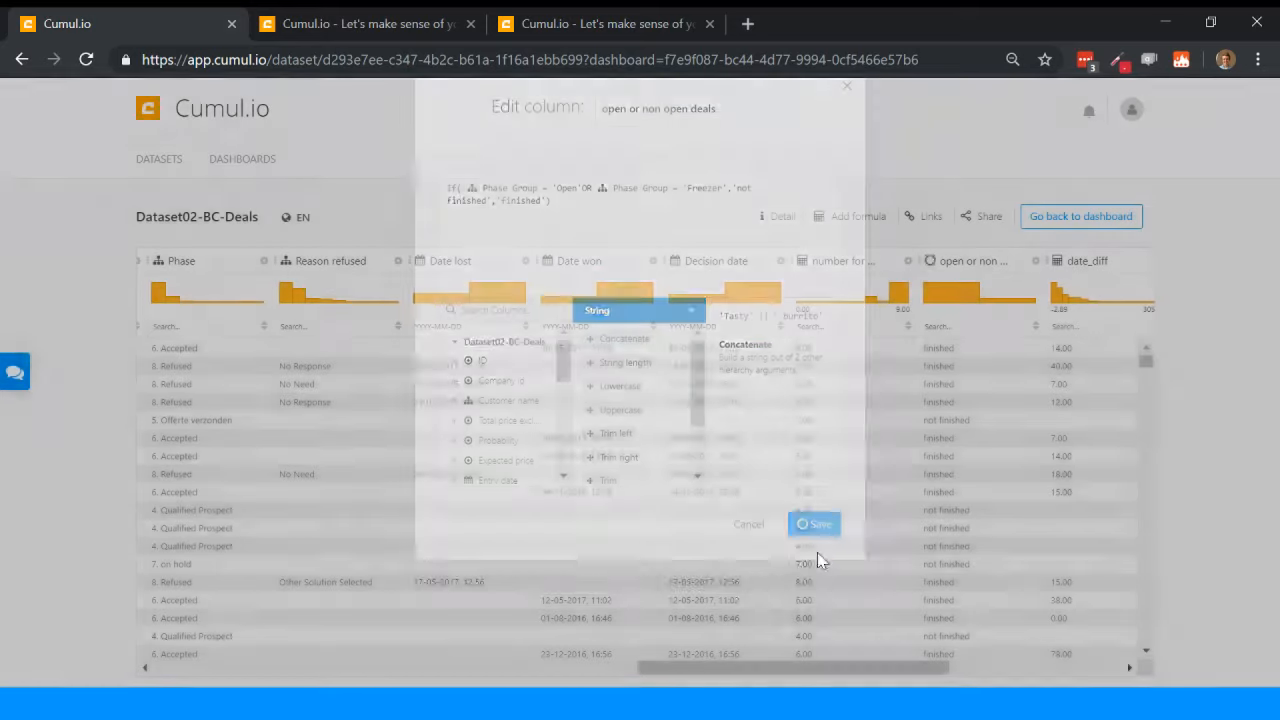
Step: Examine how finished and not finished values are distributed in the open or non open deals column and compare rows with the Decision date
mouse_move(940, 297)
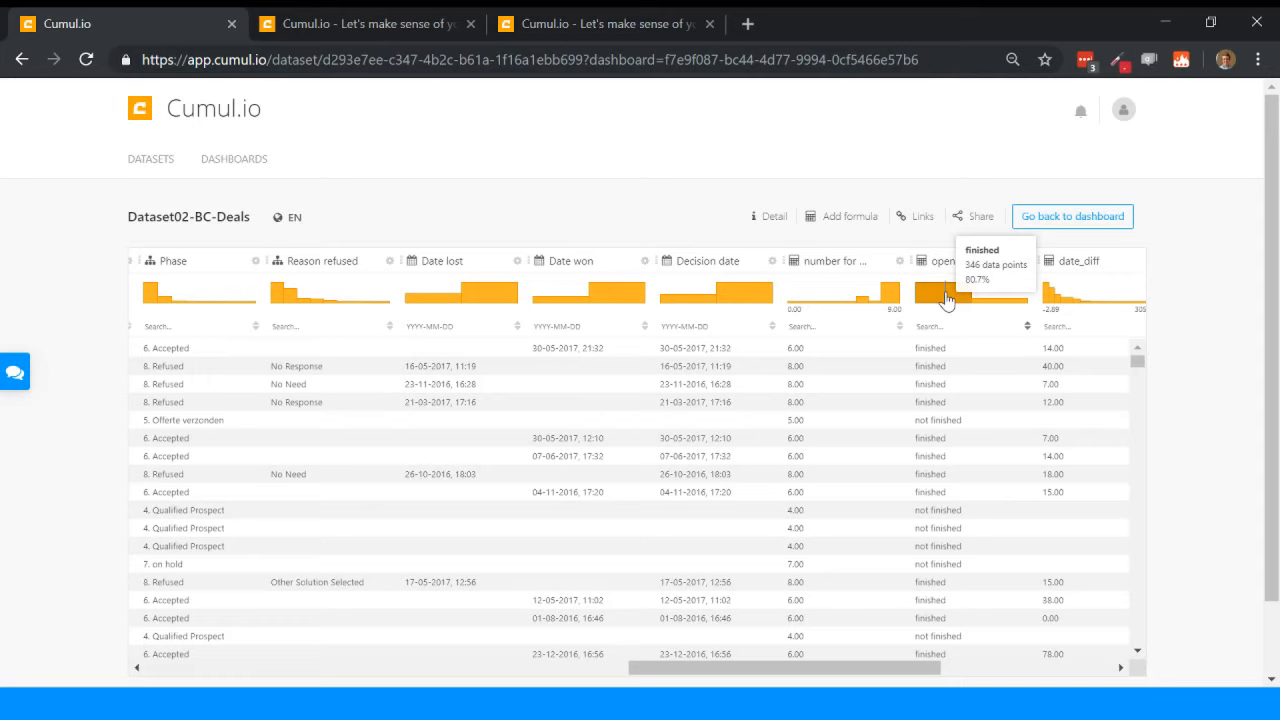
mouse_move(985, 299)
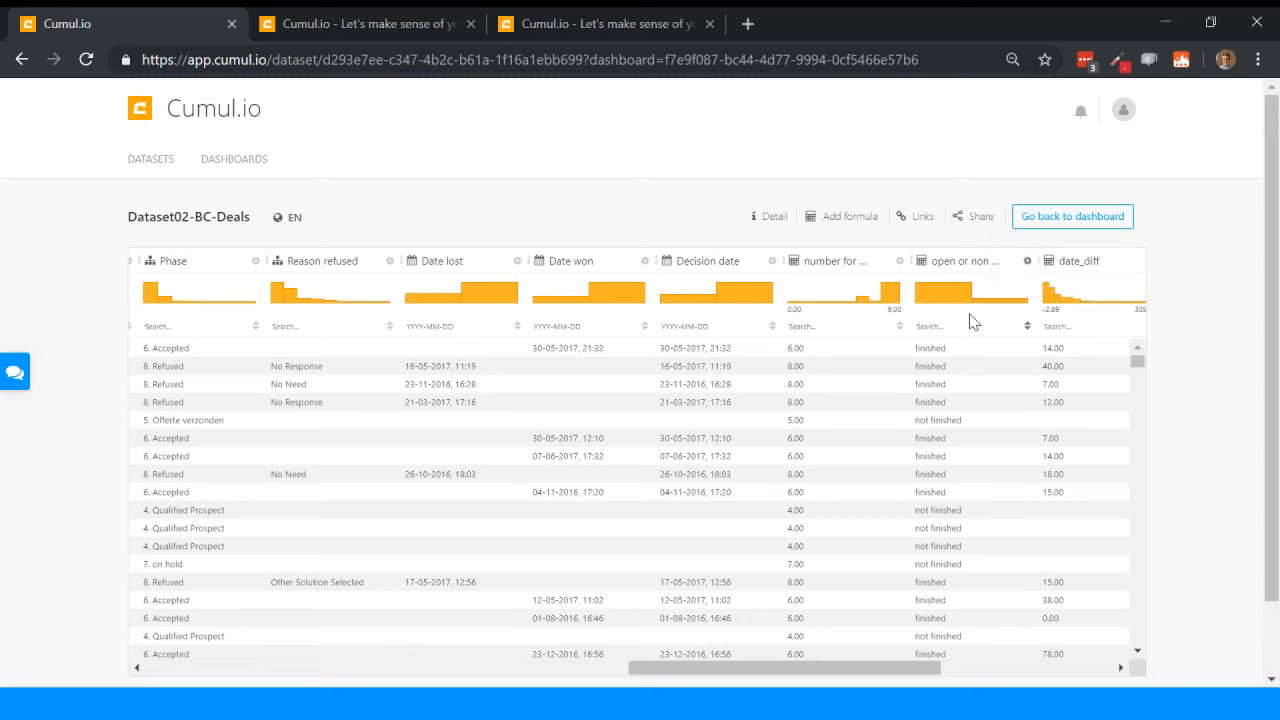
scroll(980, 489, "down", 1)
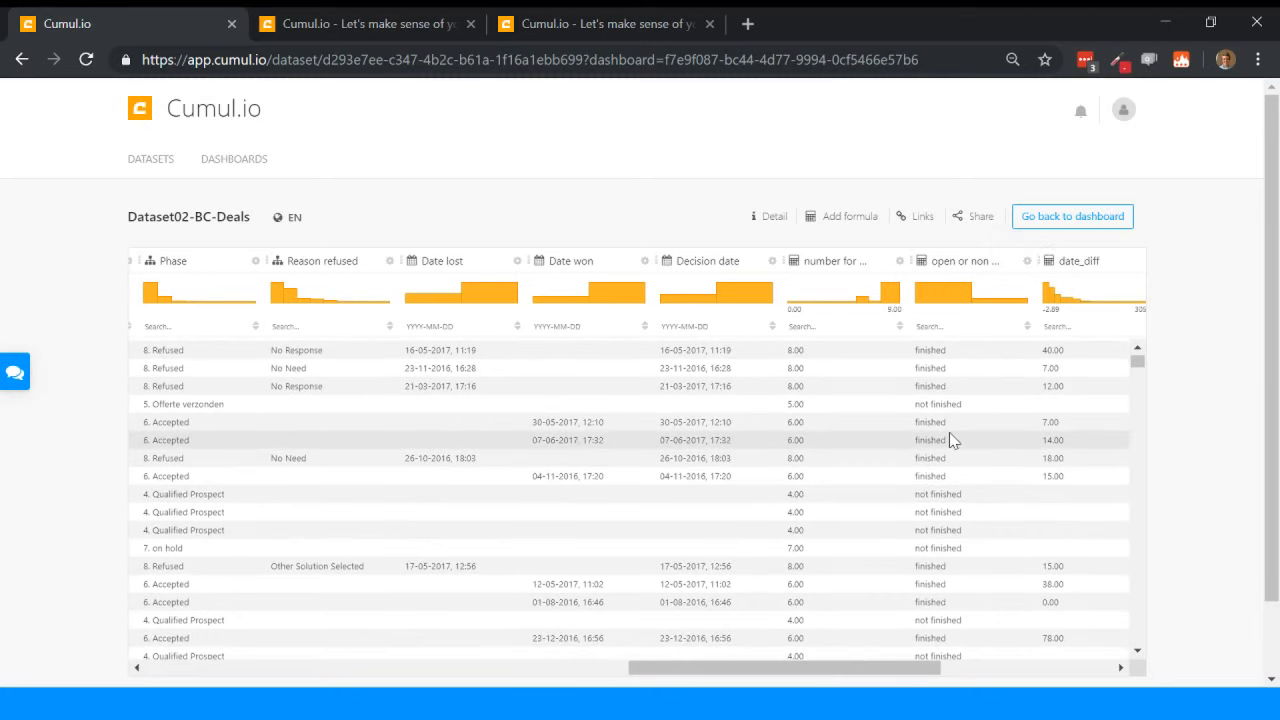
scroll(951, 436, "down", 1)
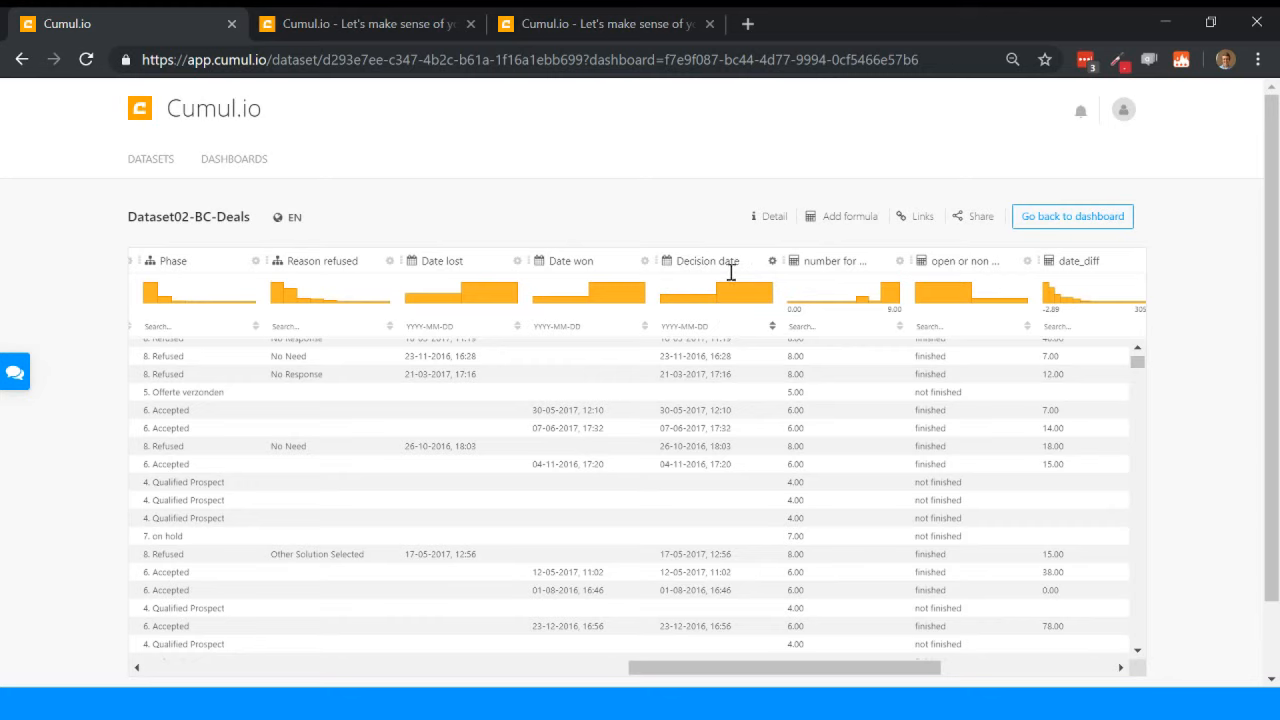
scroll(886, 420, "down", 2)
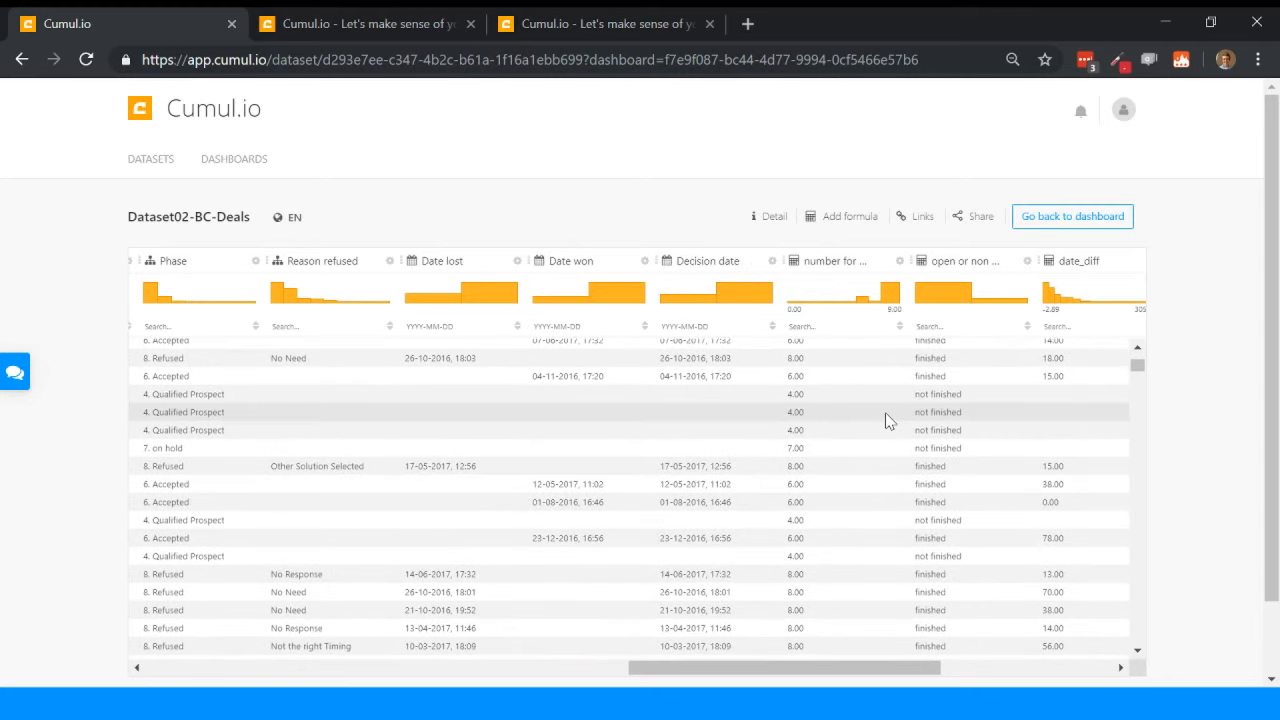
Step: Reopen the open or non open deals formula, look up the Logical functions used for its OR condition, and save the formula unchanged
left_click(917, 262)
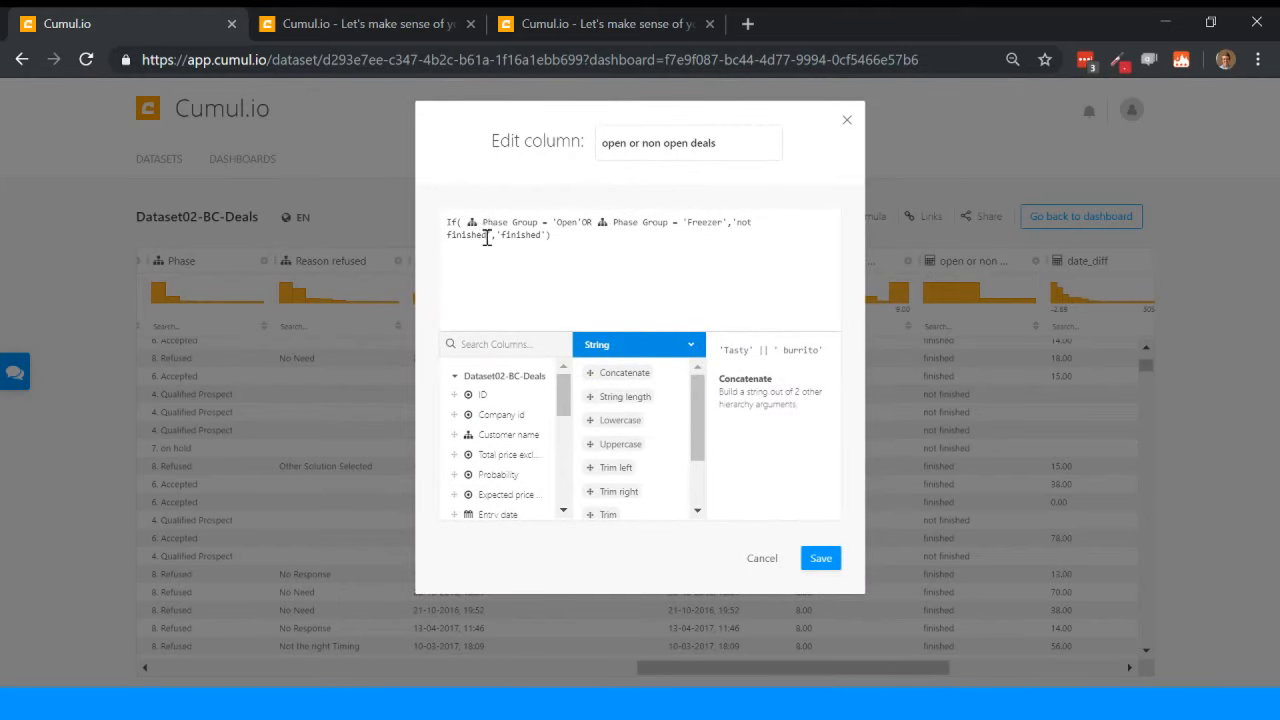
double_click(589, 221)
left_click(614, 254)
left_click(689, 345)
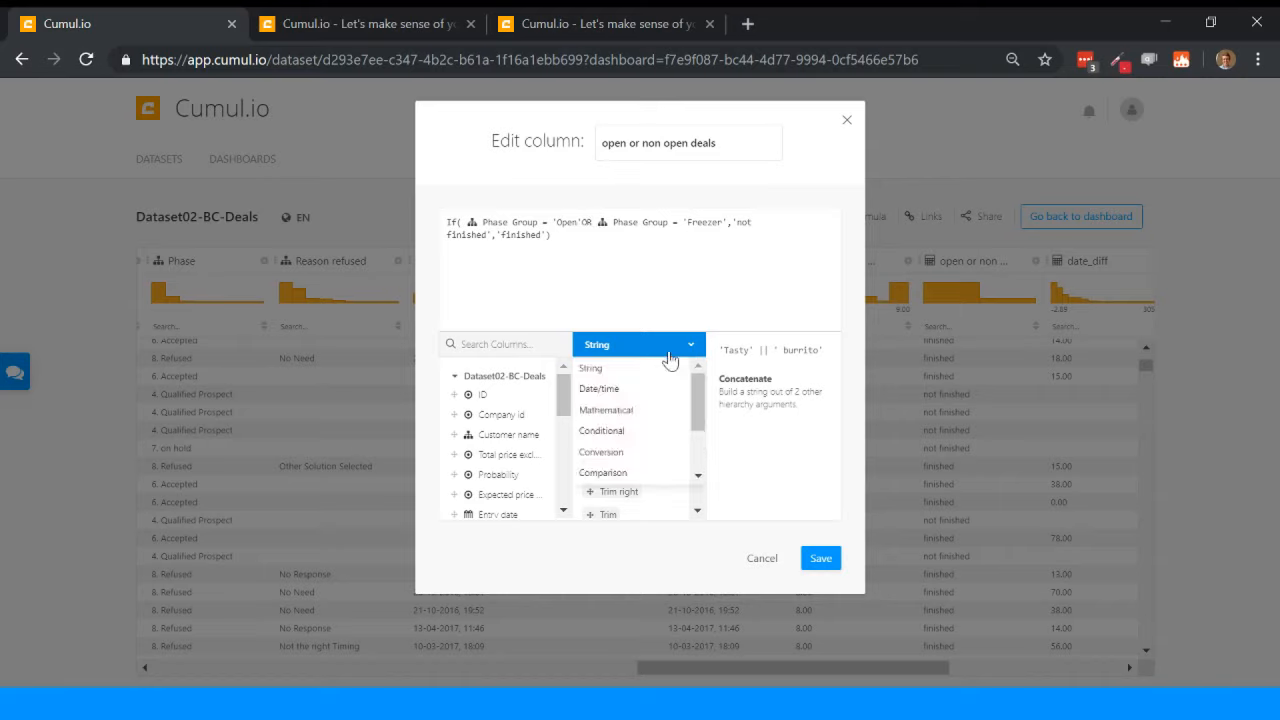
scroll(633, 443, "down", 2)
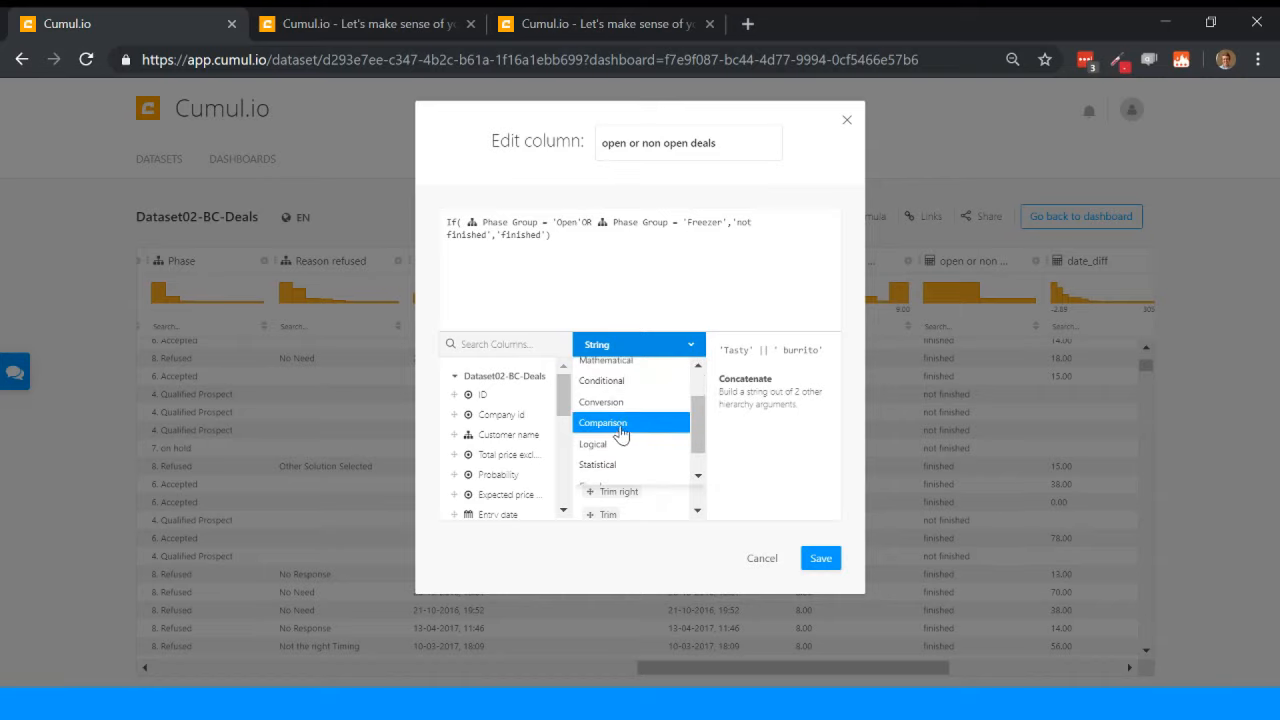
left_click(614, 444)
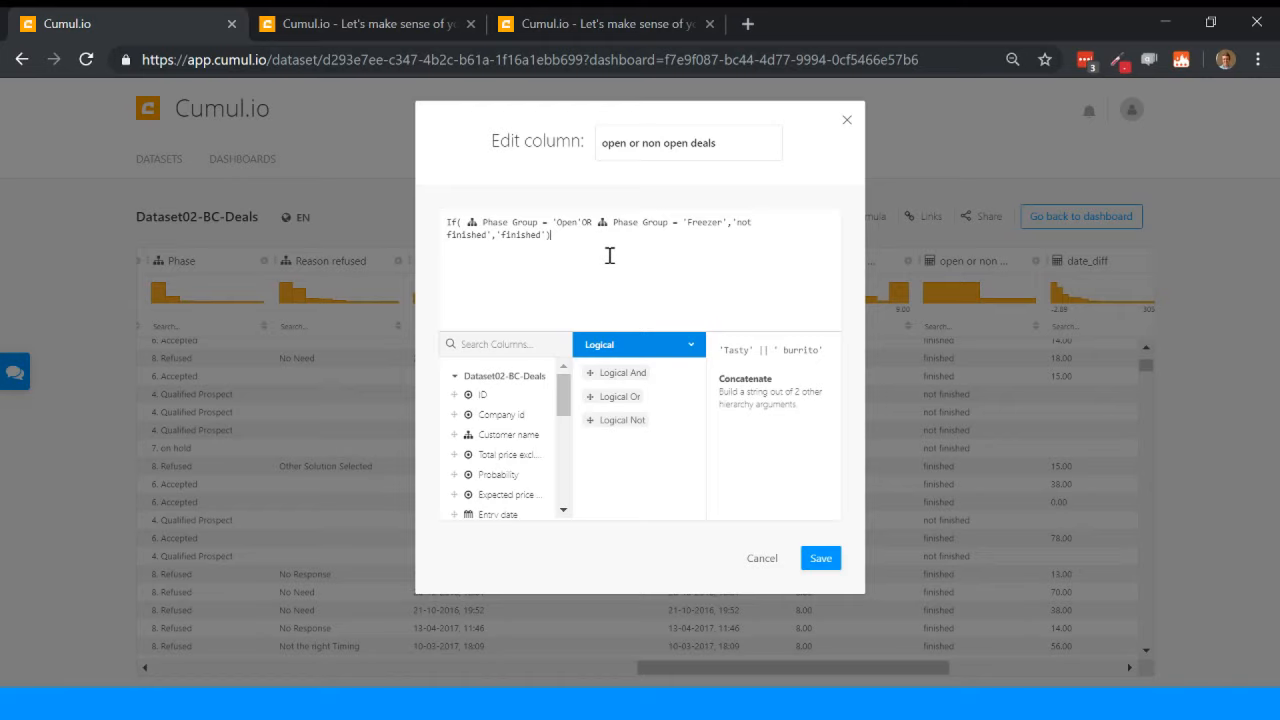
key("ctrl+a")
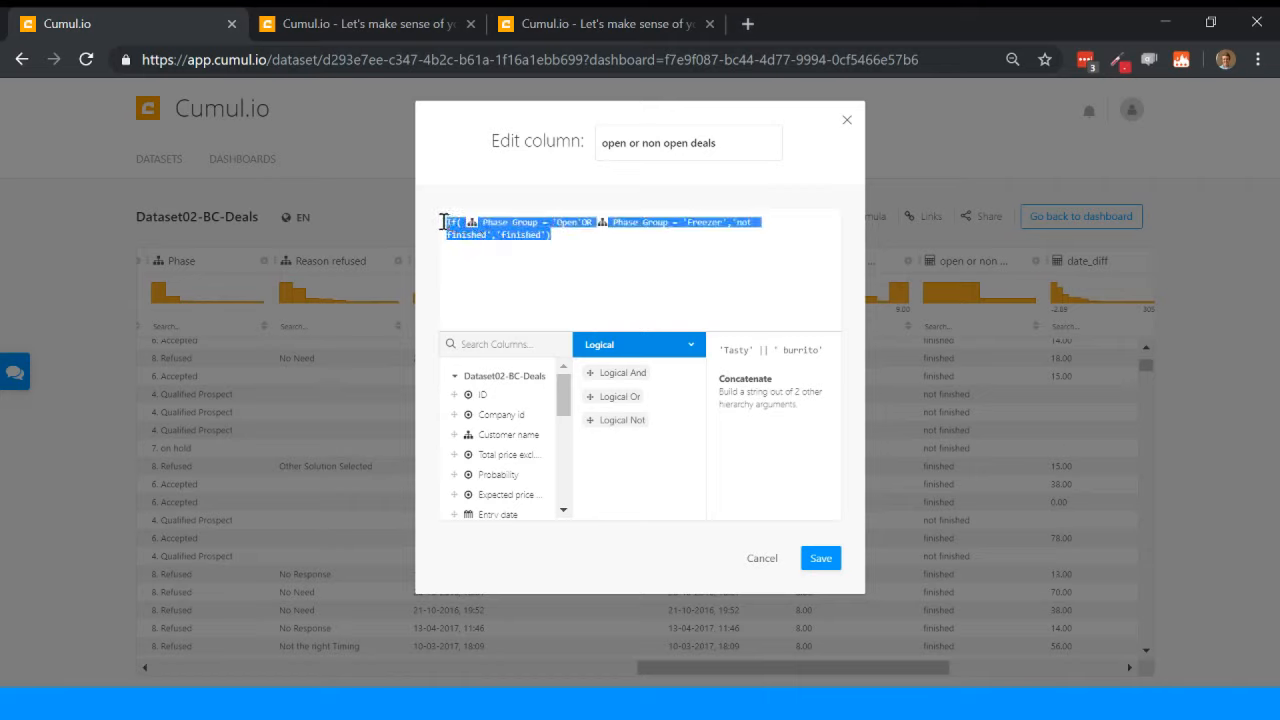
left_click(521, 238)
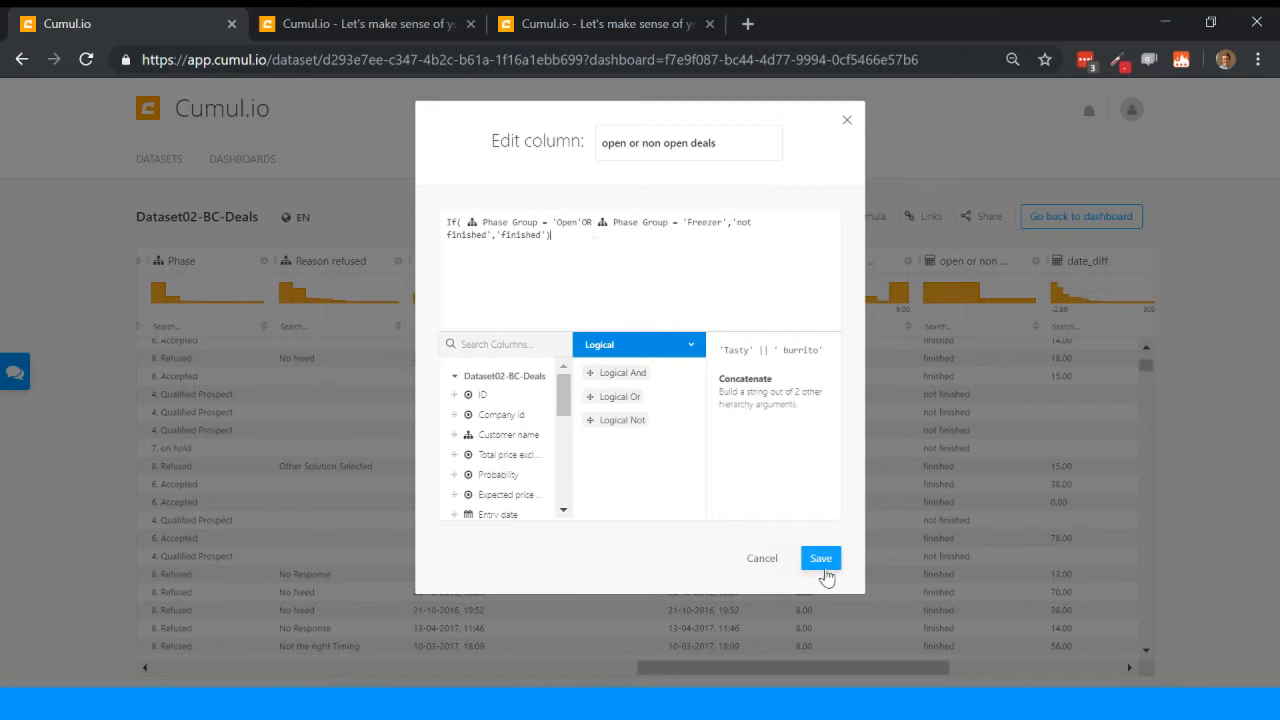
left_click(816, 563)
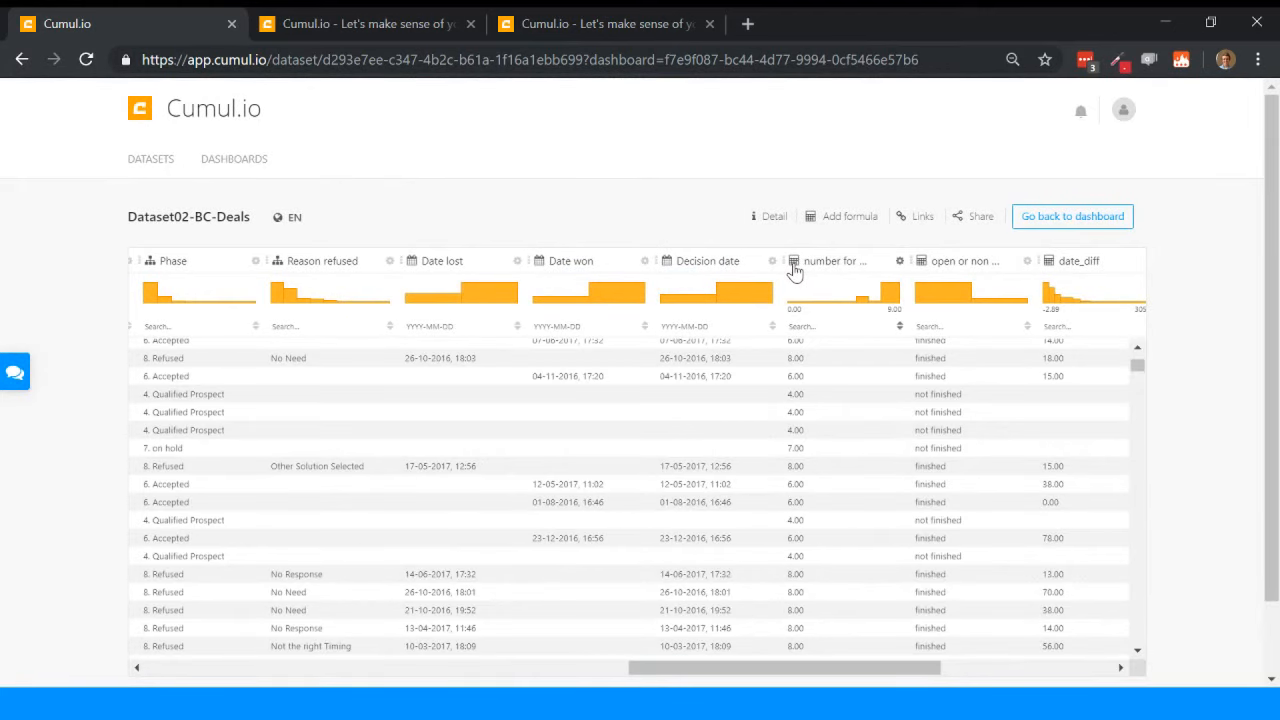
Step: Review the cast and substr formula of the number for phase column and close it without saving
left_click(792, 262)
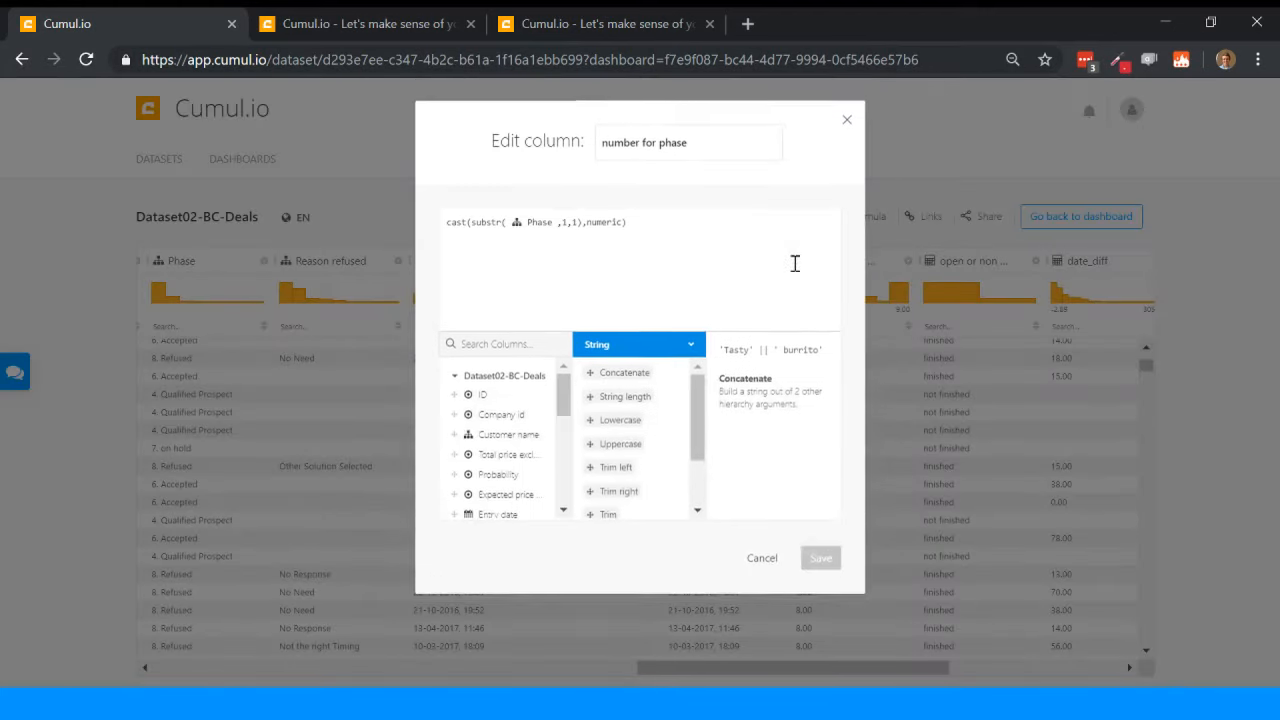
double_click(455, 224)
left_click(637, 273)
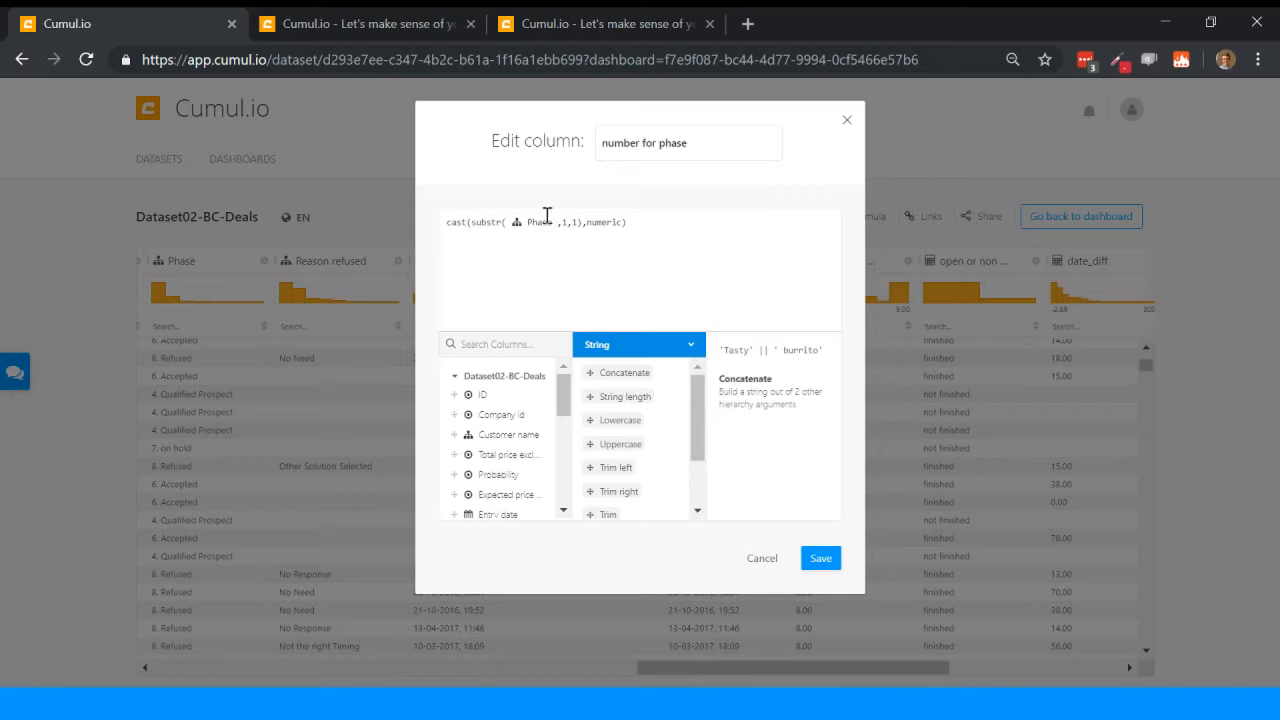
left_click(850, 122)
Step: Return to the sales - deals dashboard, examine the Funnel Chart's Accepted phase, and list the columns of Dataset02-BC-Deals
left_click(1040, 217)
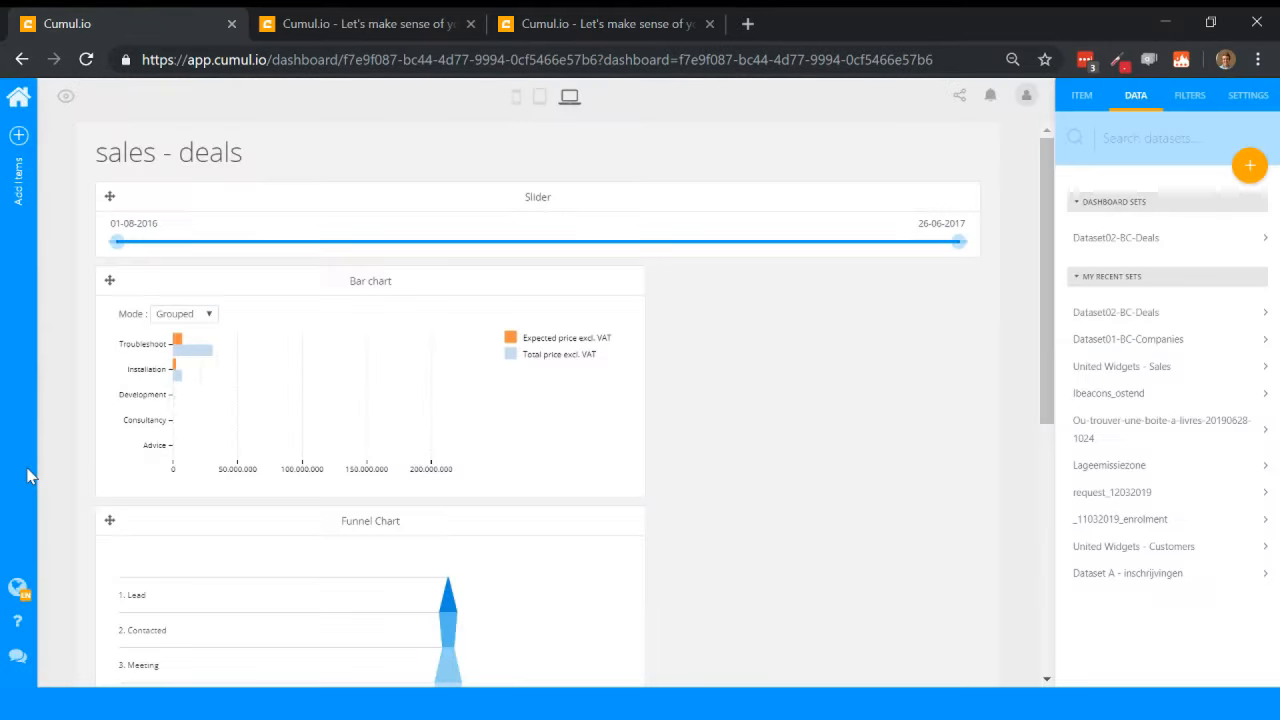
mouse_move(29, 477)
scroll(178, 524, "down", 5)
scroll(400, 450, "down", 2)
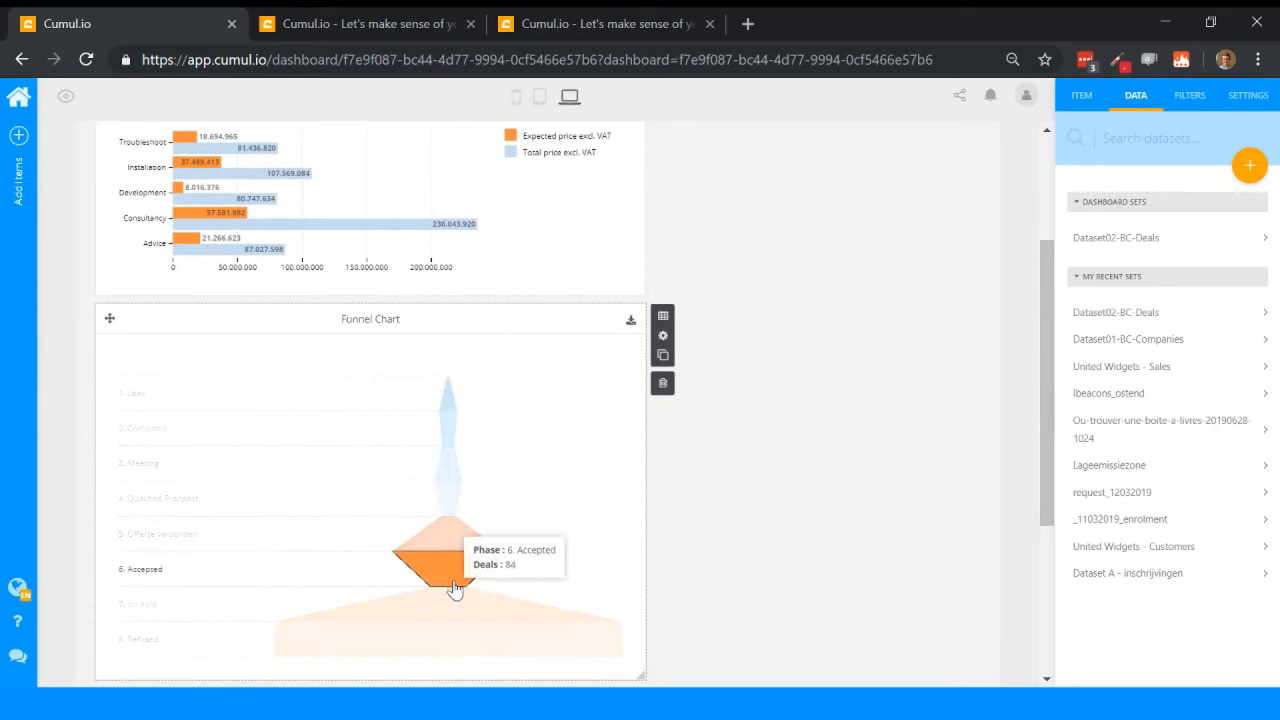
scroll(832, 500, "up", 2)
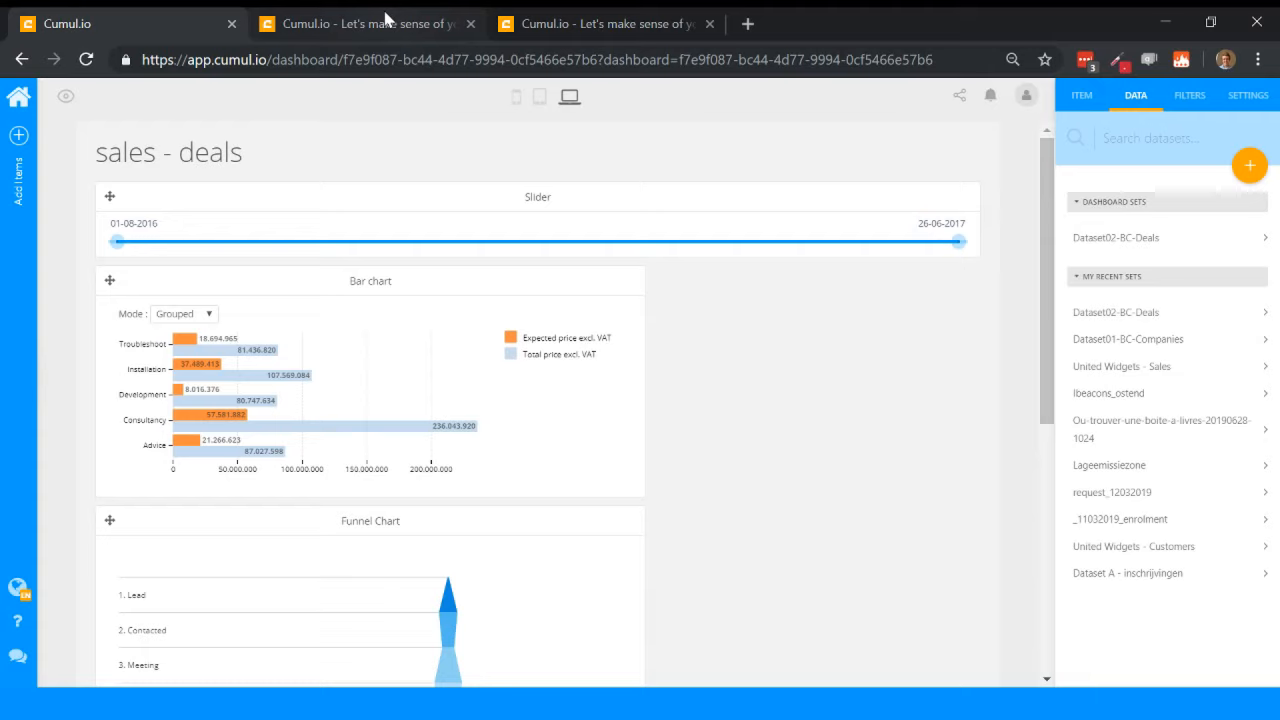
left_click(1190, 238)
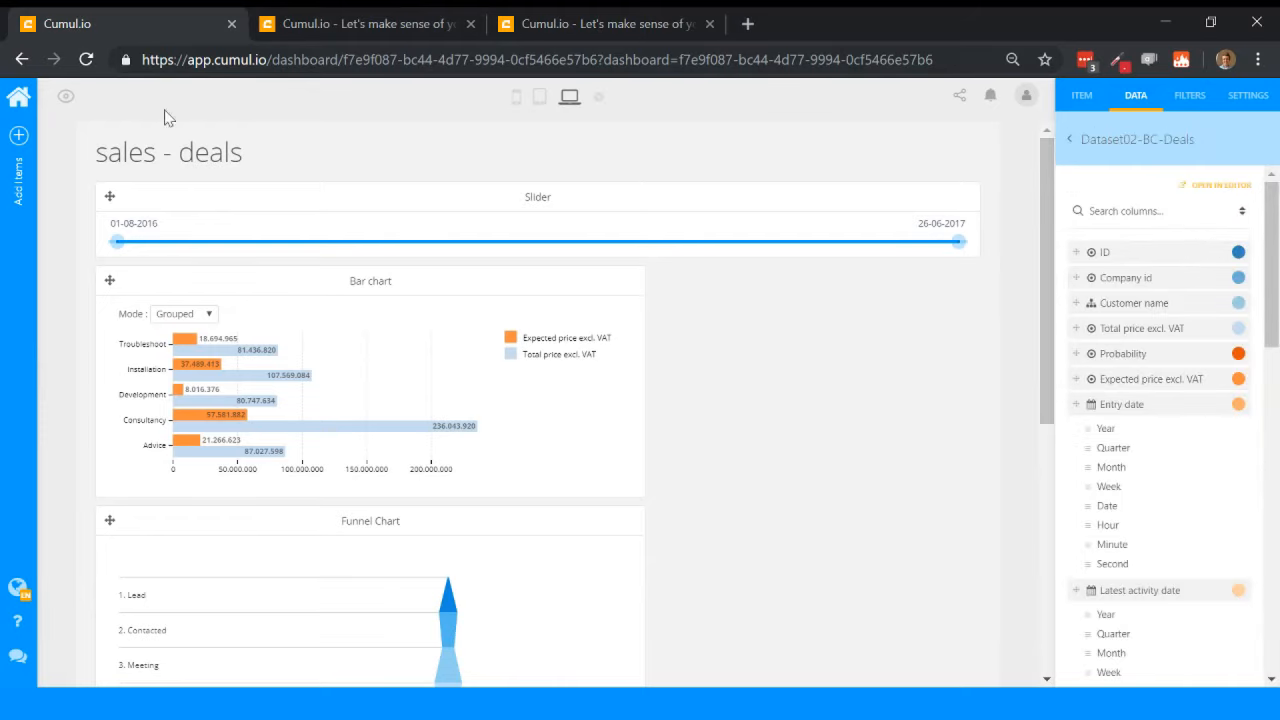
Step: Open the Public Wifi / network connections dashboard and bring up its Ibeacons_ostend dataset in the dataset editor
left_click(18, 97)
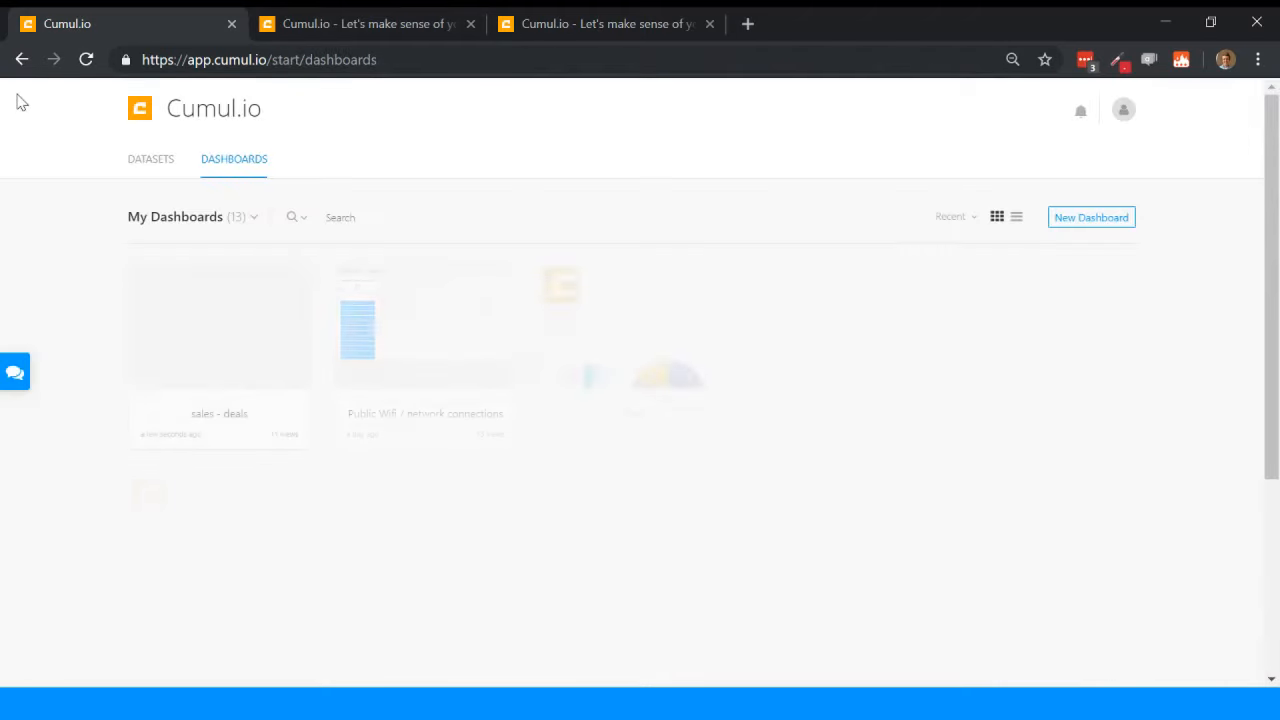
left_click(426, 330)
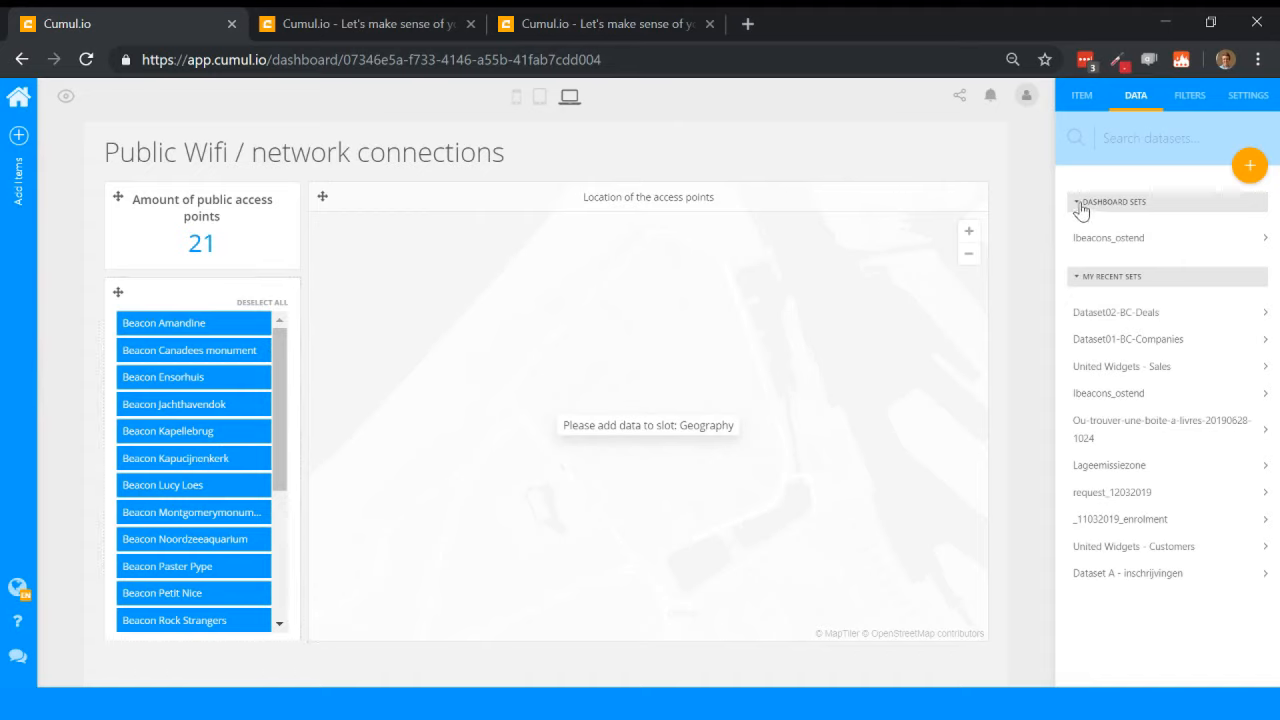
left_click(1130, 242)
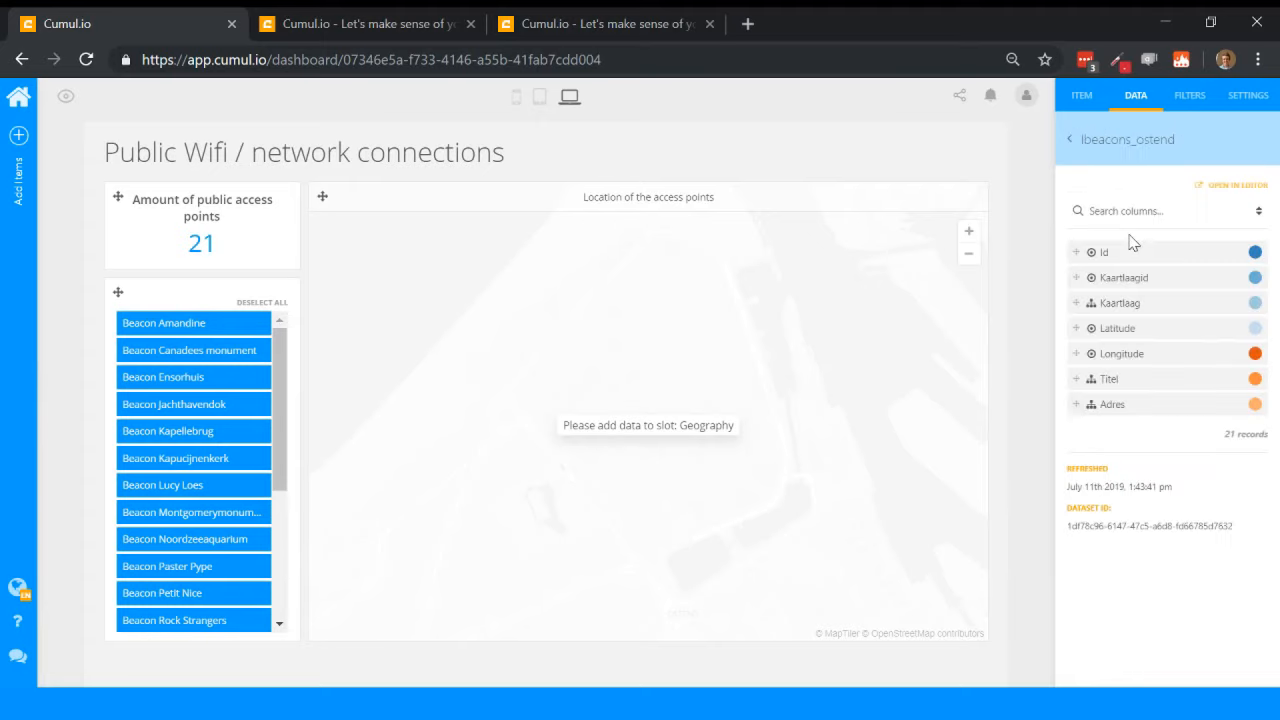
left_click(1245, 188)
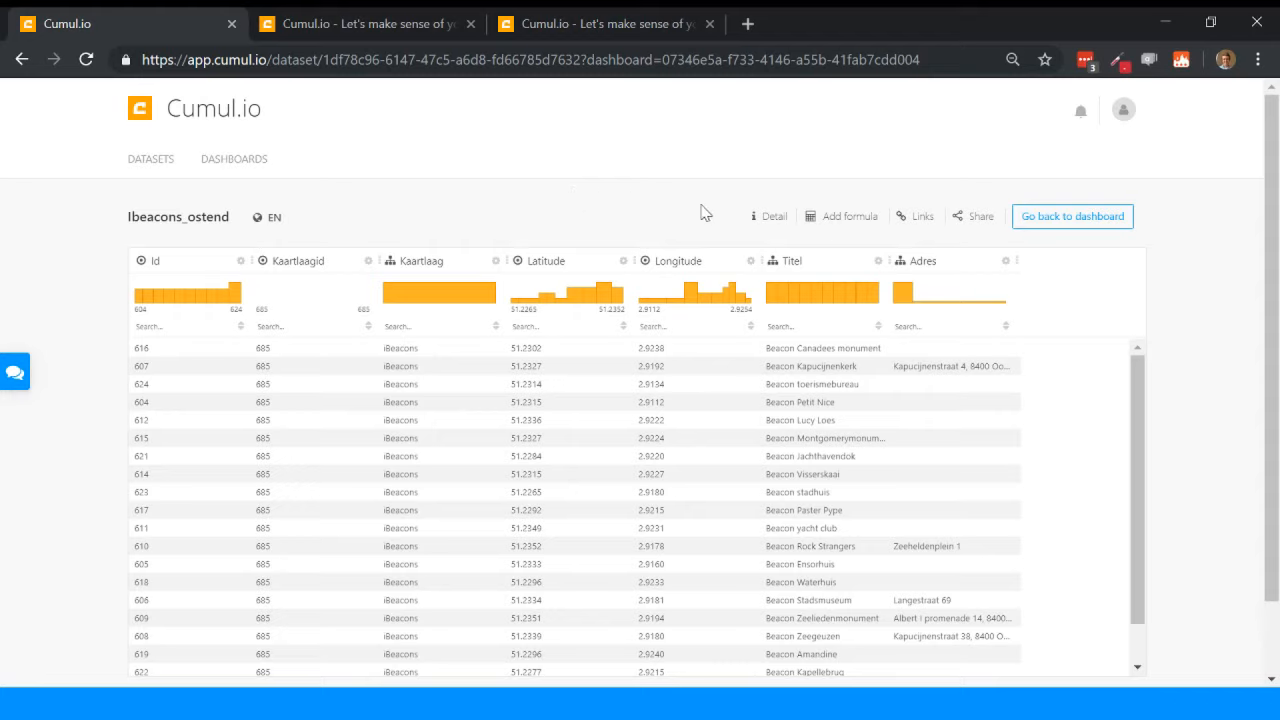
Step: Start a new derived column in the Ibeacons_ostend dataset and insert the Spatial function Coordinates into its formula
left_click(845, 222)
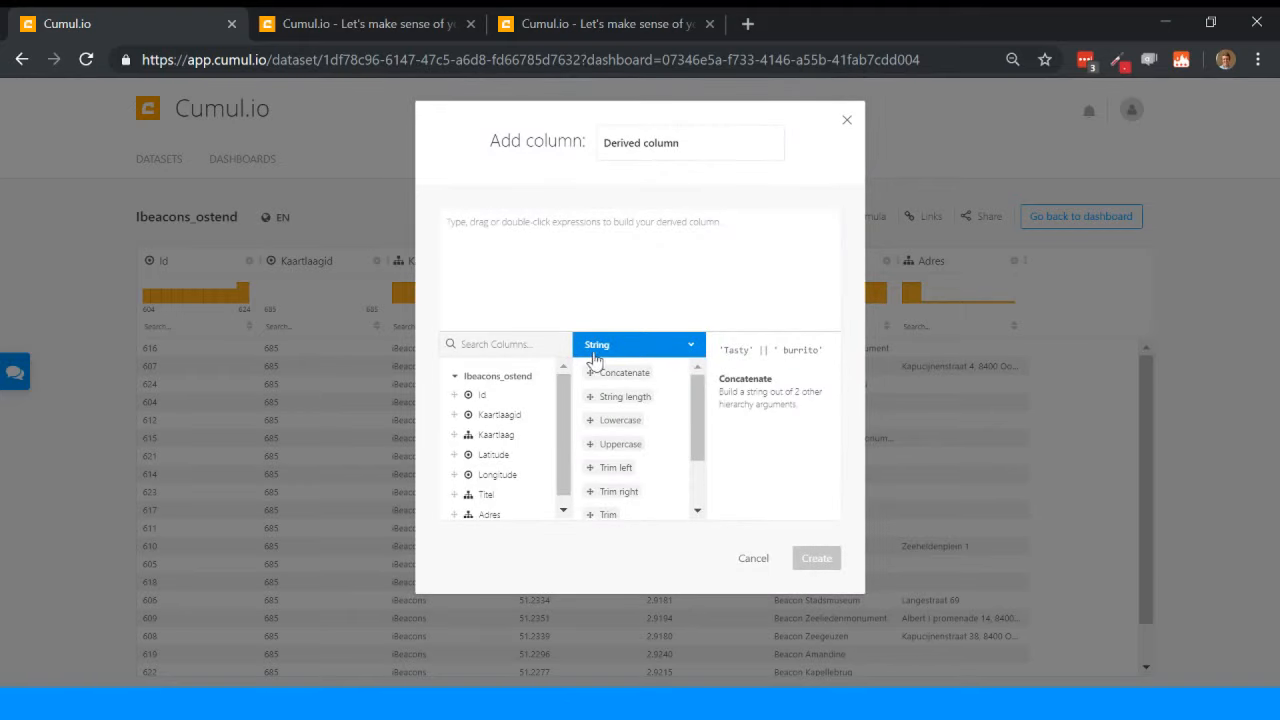
left_click(608, 348)
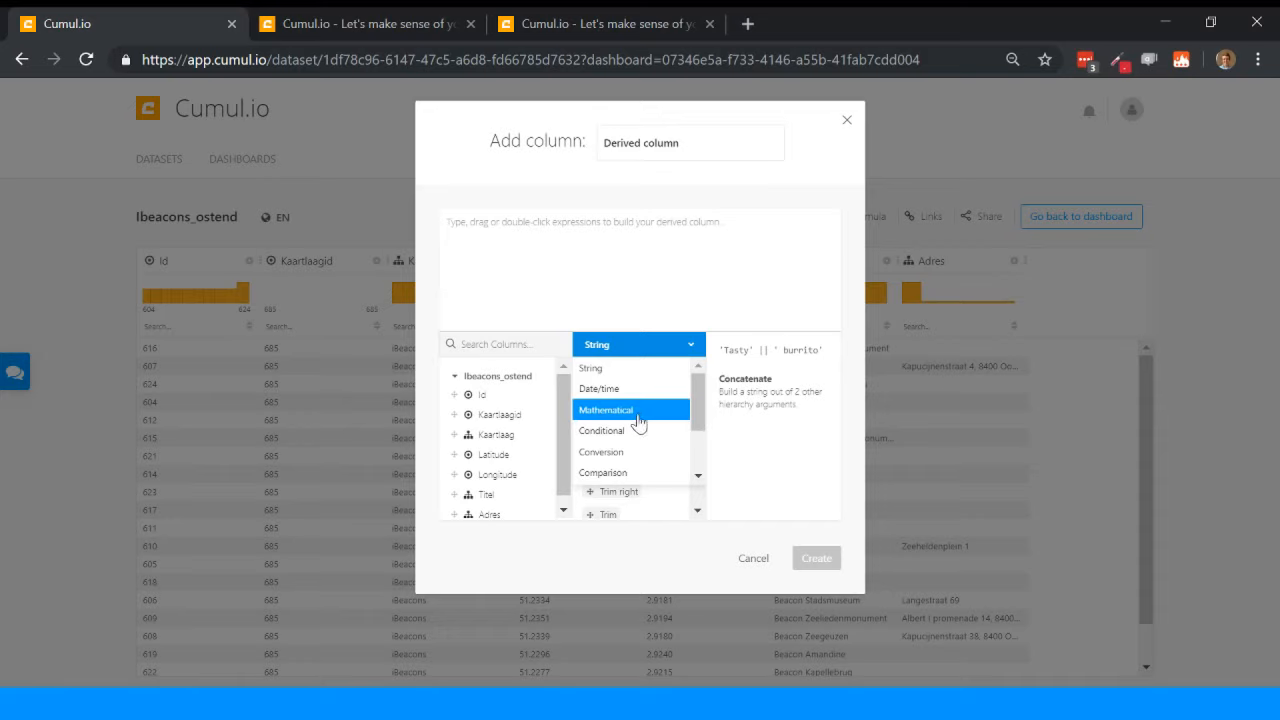
scroll(645, 450, "down", 3)
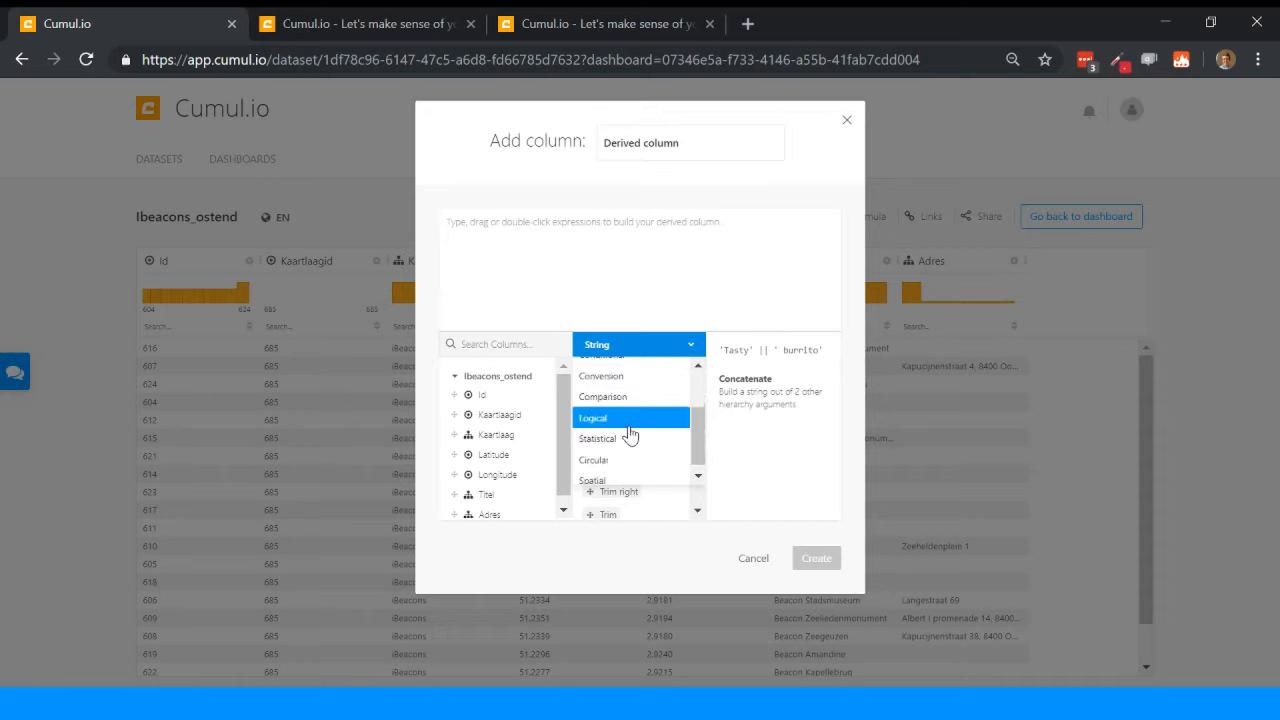
left_click(646, 399)
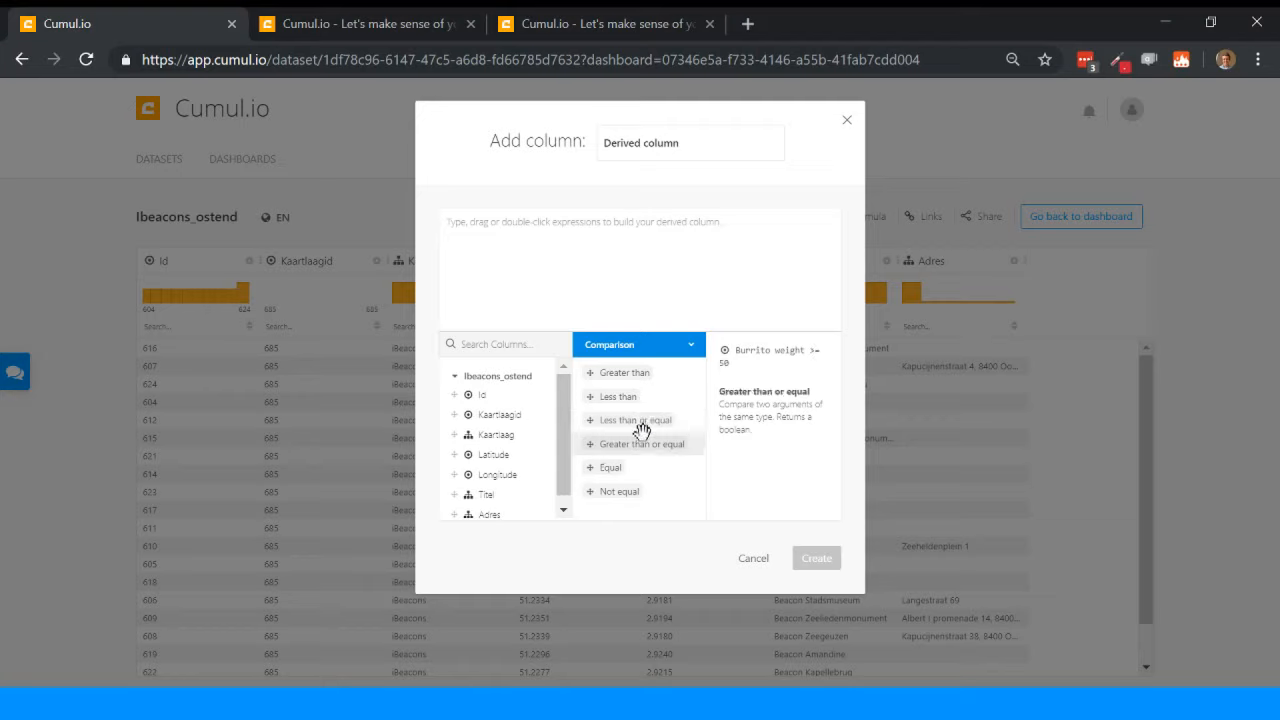
left_click(677, 352)
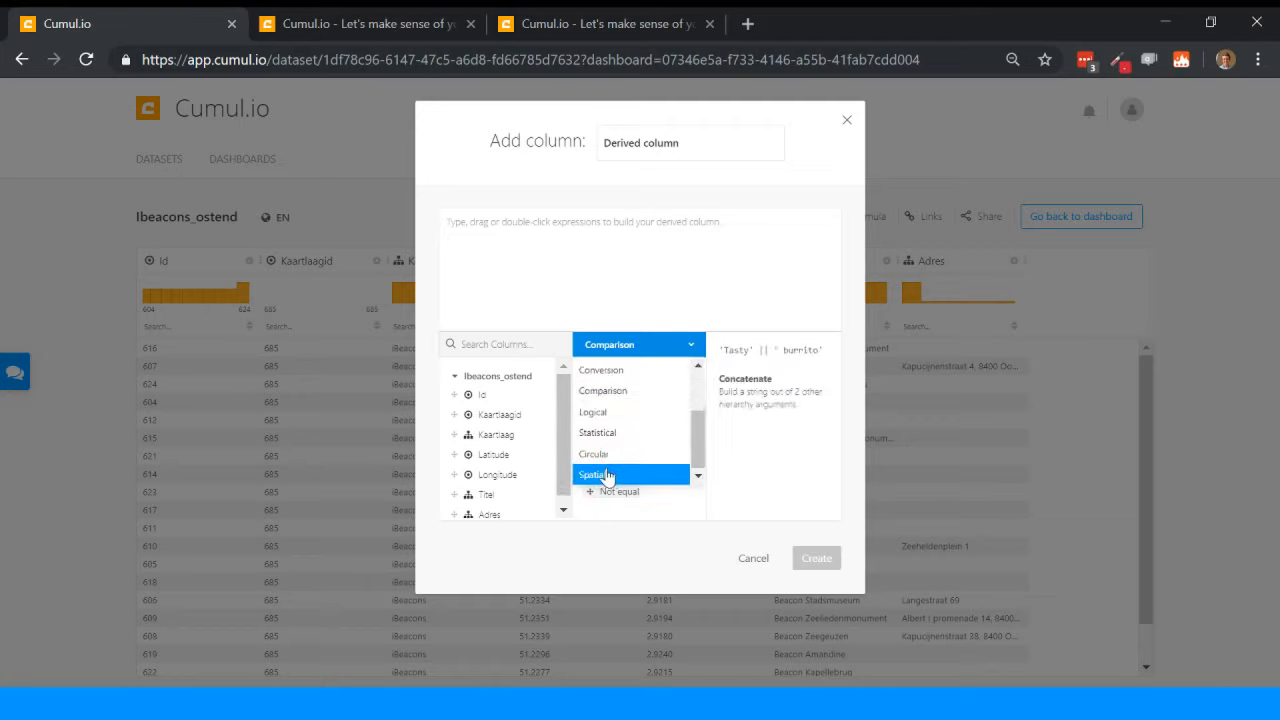
left_click(612, 475)
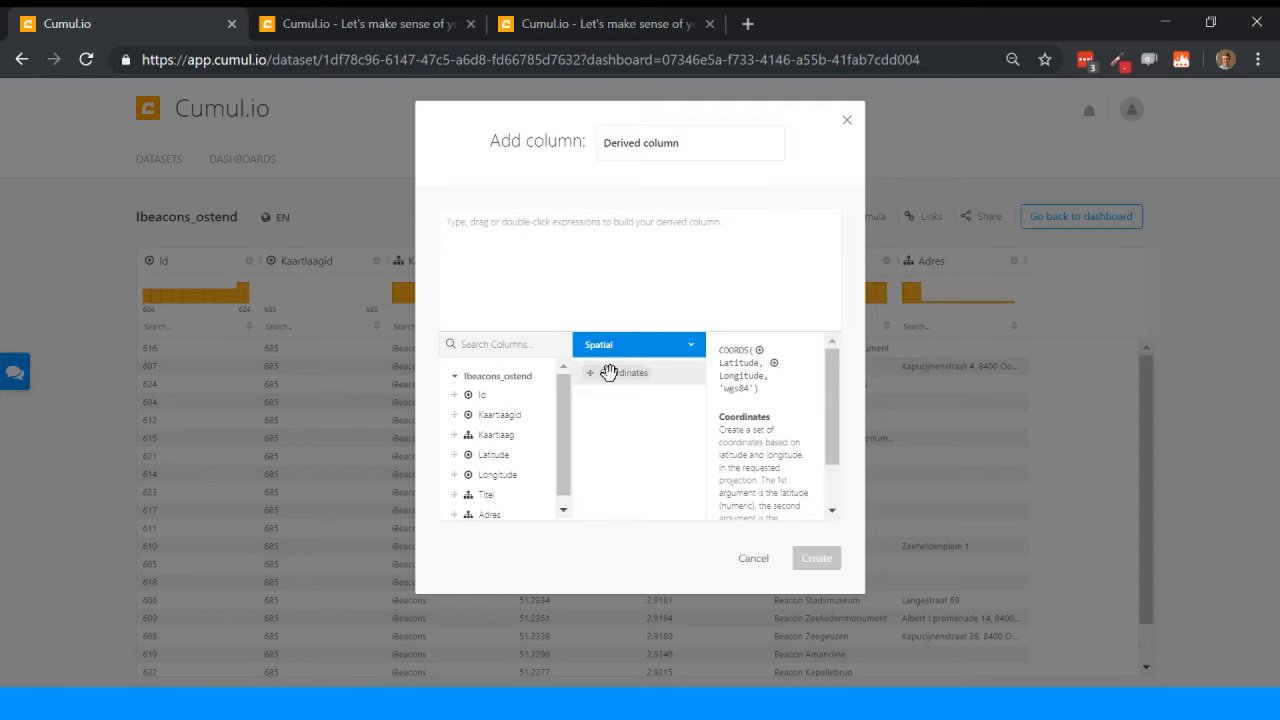
left_click_drag(633, 377, 543, 243)
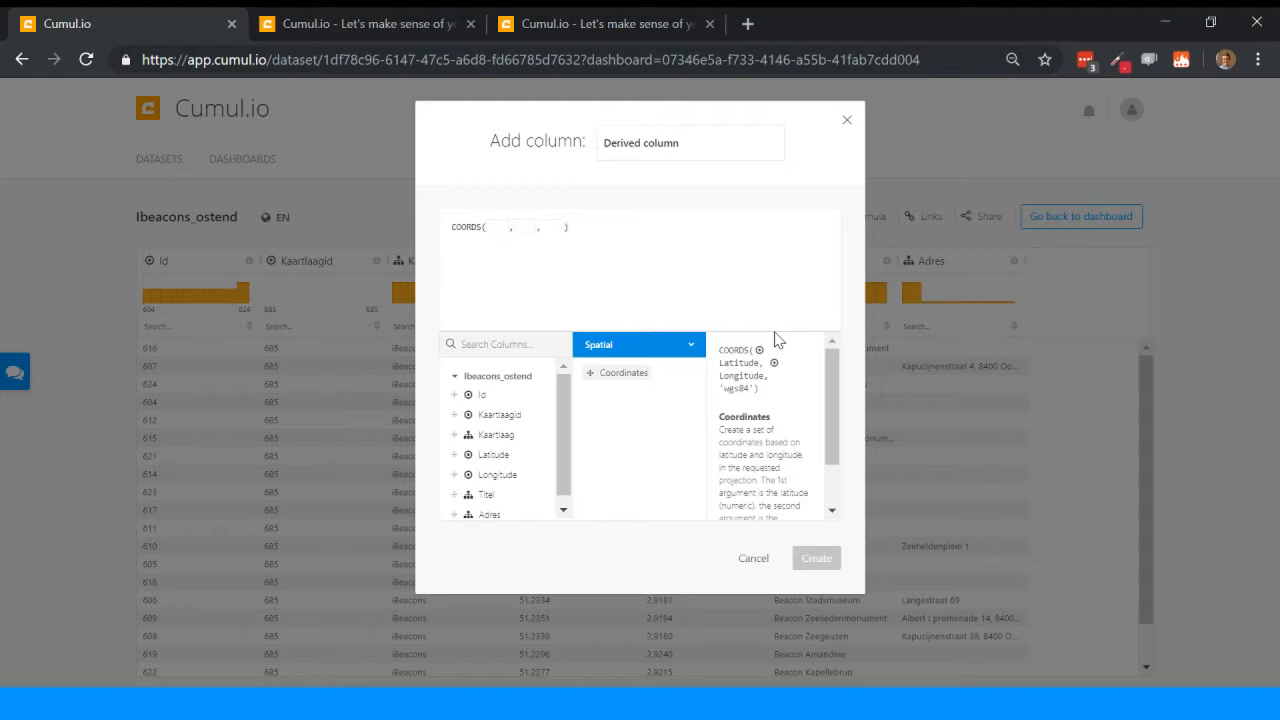
Step: Replace the empty function arguments so the formula reads COORDS(Latitude, Longitude, 'wgs84')
left_click_drag(587, 233, 510, 230)
key("BackSpace")
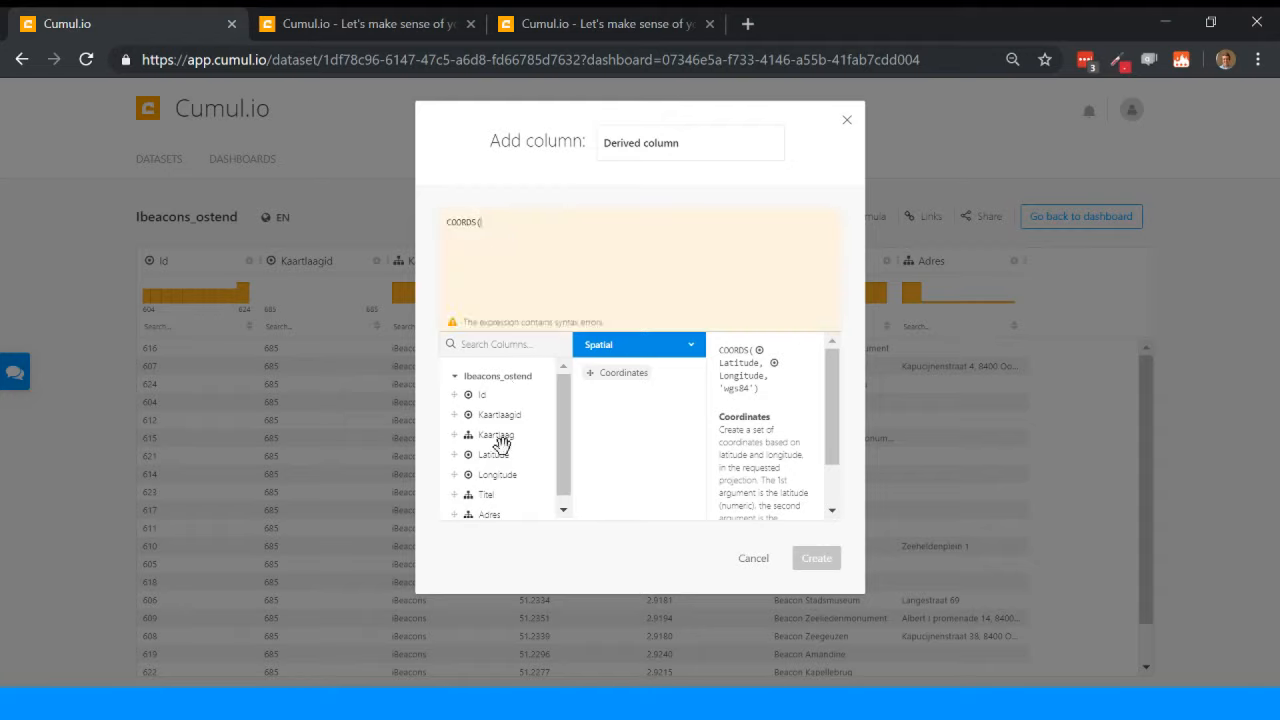
left_click(497, 455)
left_click(497, 474)
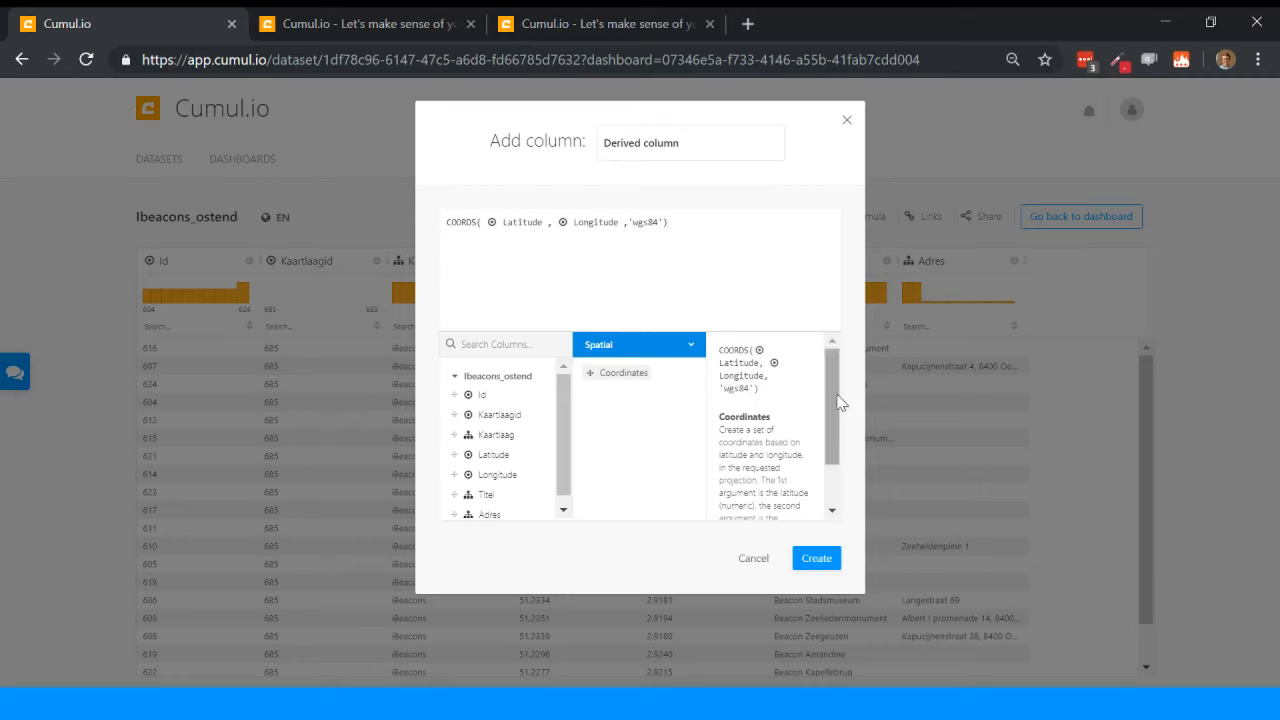
left_click_drag(840, 401, 773, 244)
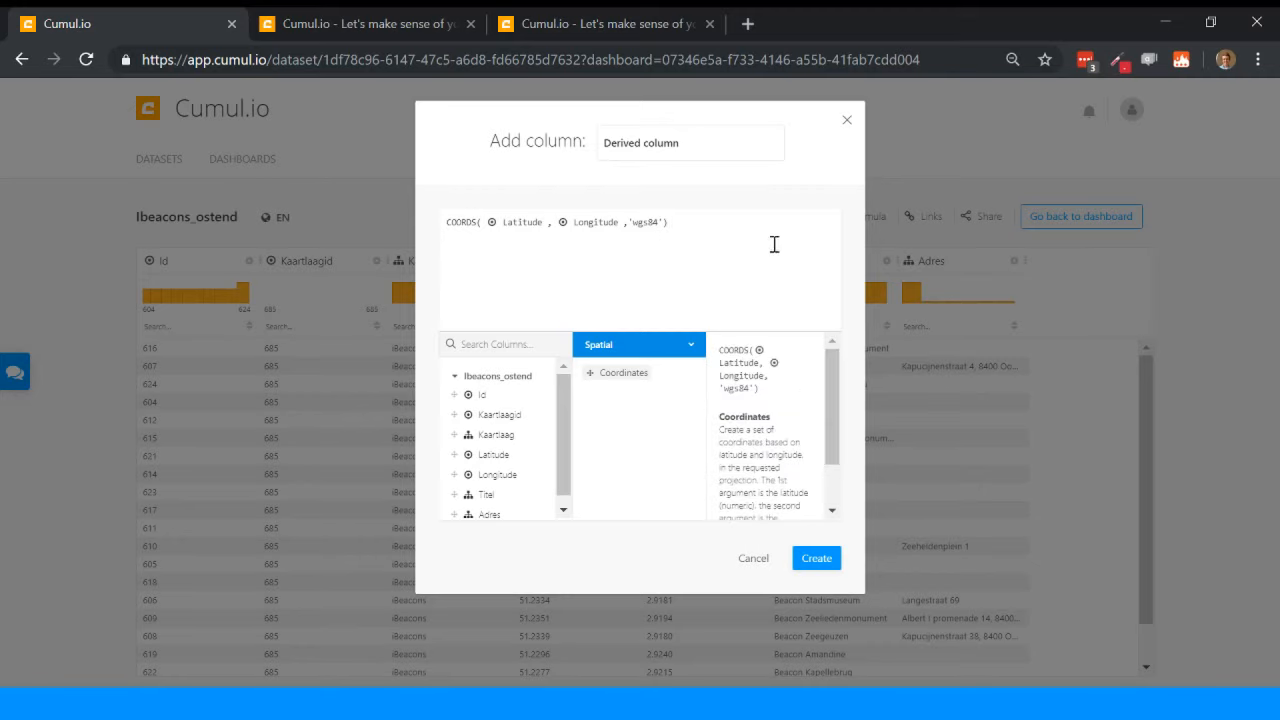
Step: Name the derived column coordinates and create it
left_click(713, 155)
type("coordinates")
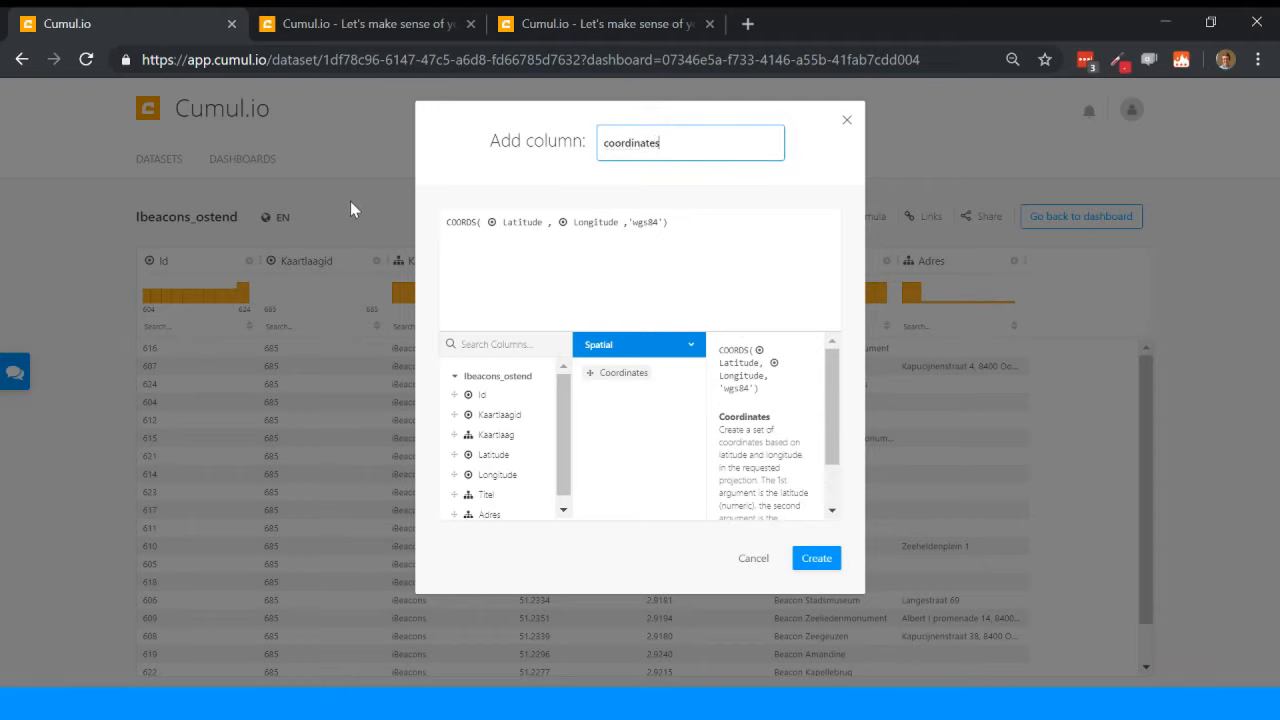
left_click(836, 563)
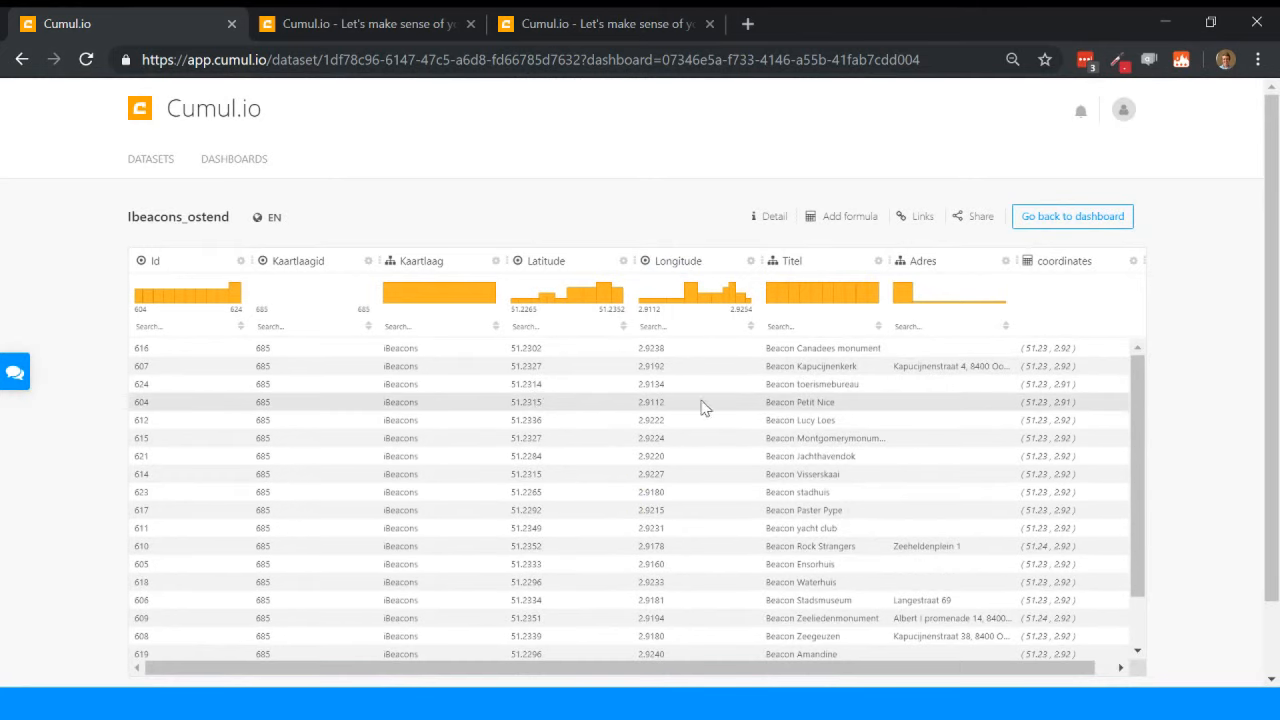
Step: Return to the Public Wifi / network connections dashboard and assign the coordinates column to the Geography slot of the access points map
left_click(1047, 234)
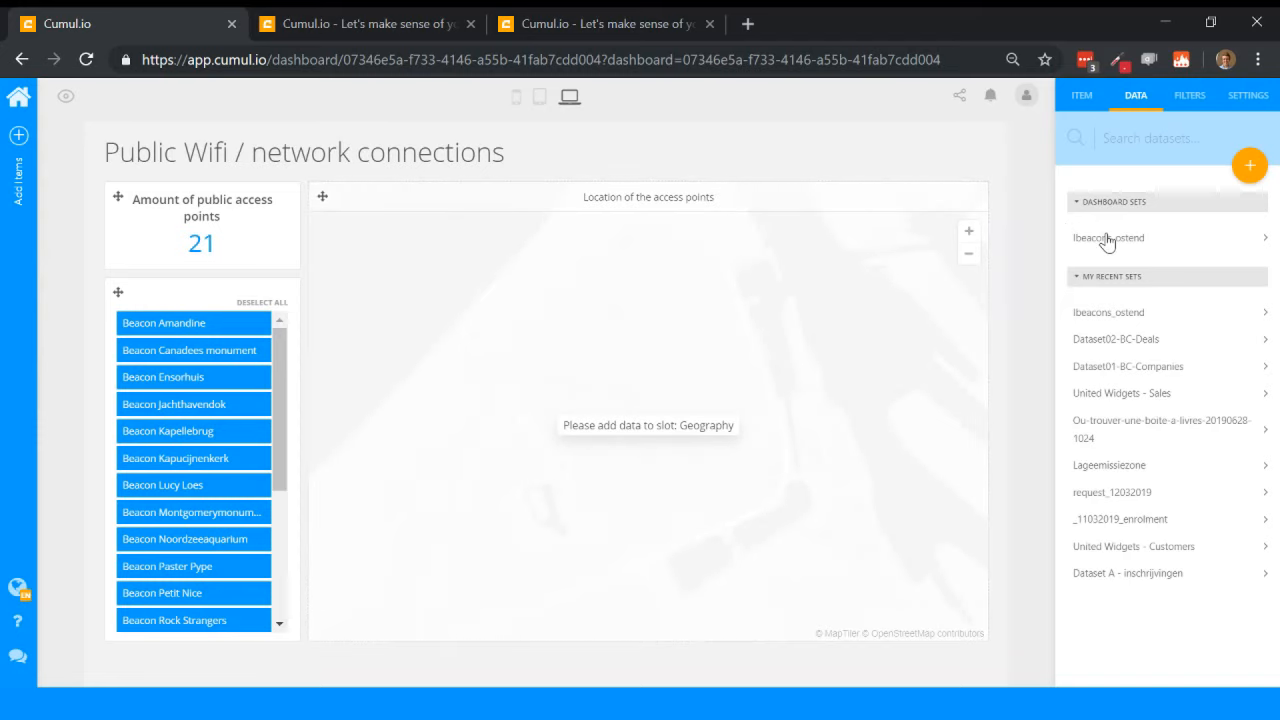
left_click(1106, 238)
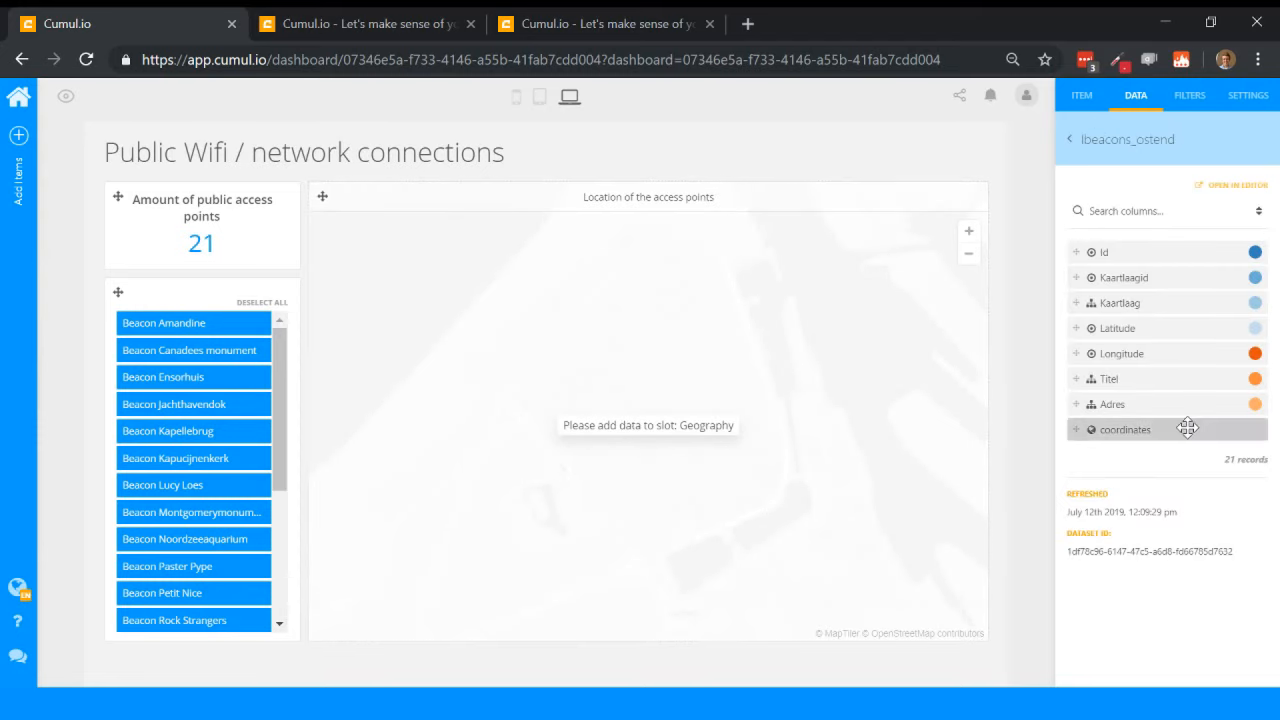
left_click_drag(1186, 428, 652, 421)
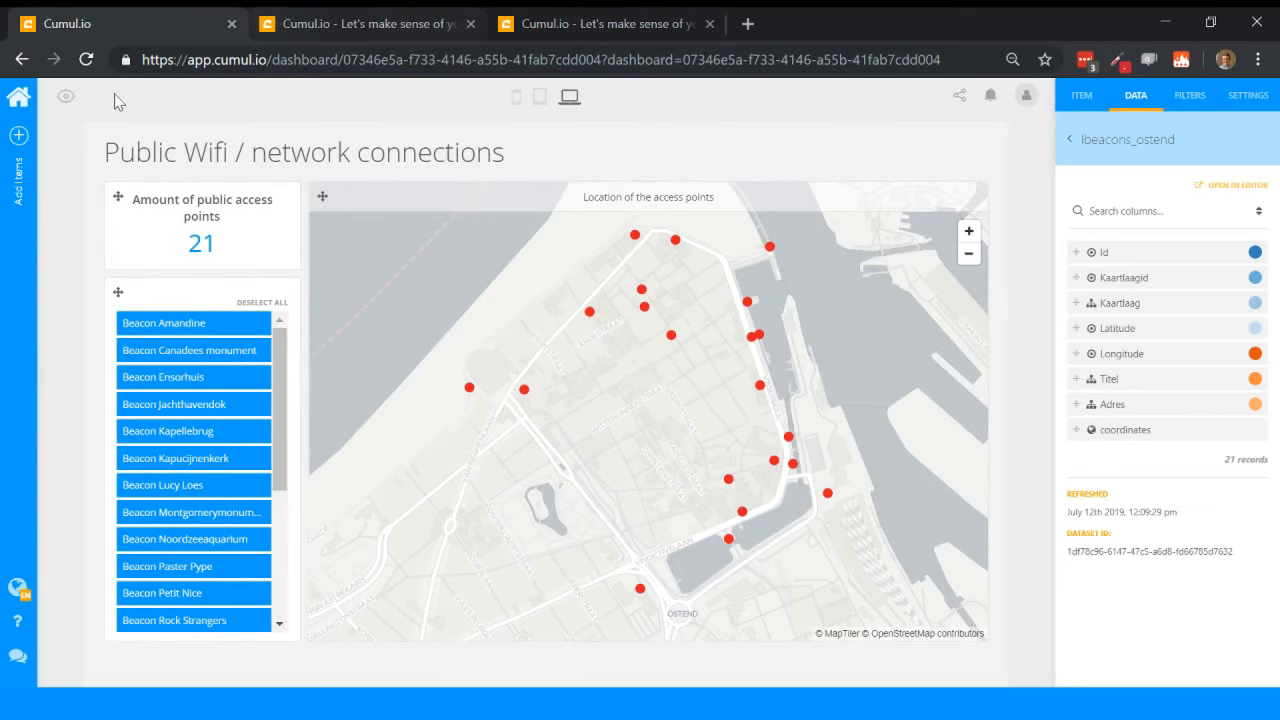
Step: Switch to the sales - deals dashboard and bring up its Dataset02-BC-Deals dataset in the dataset editor
left_click(20, 100)
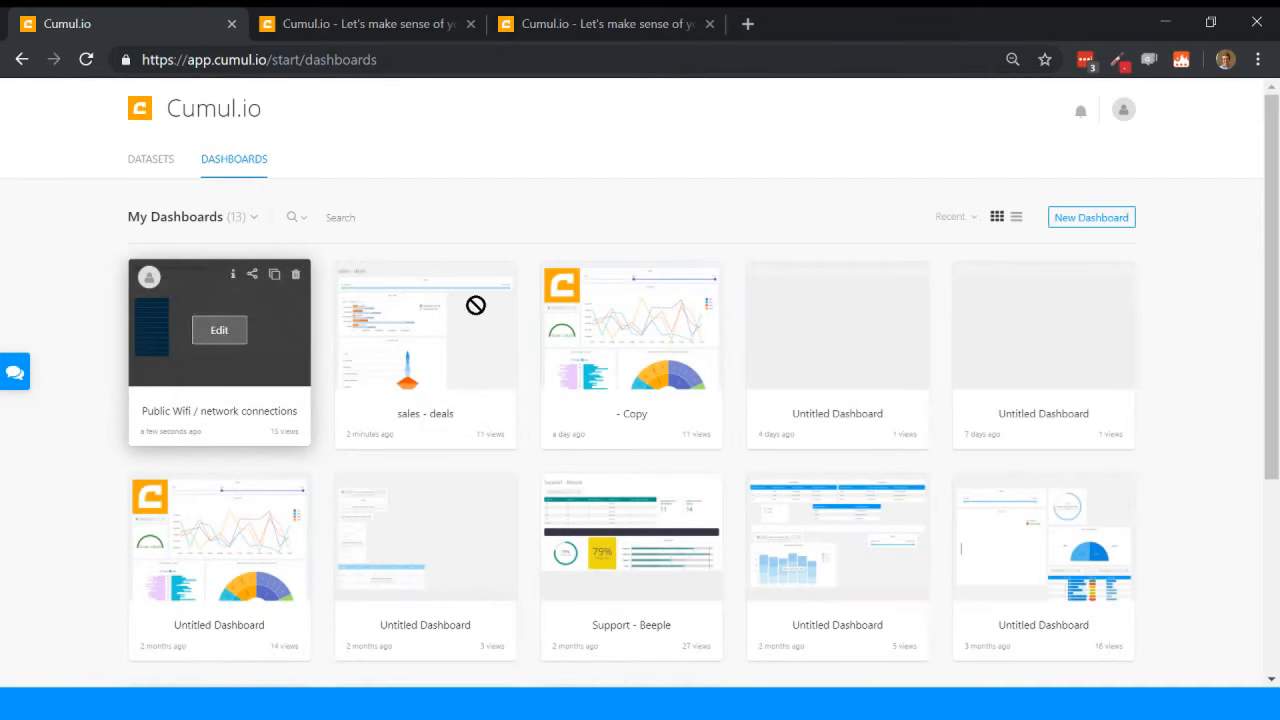
left_click(421, 335)
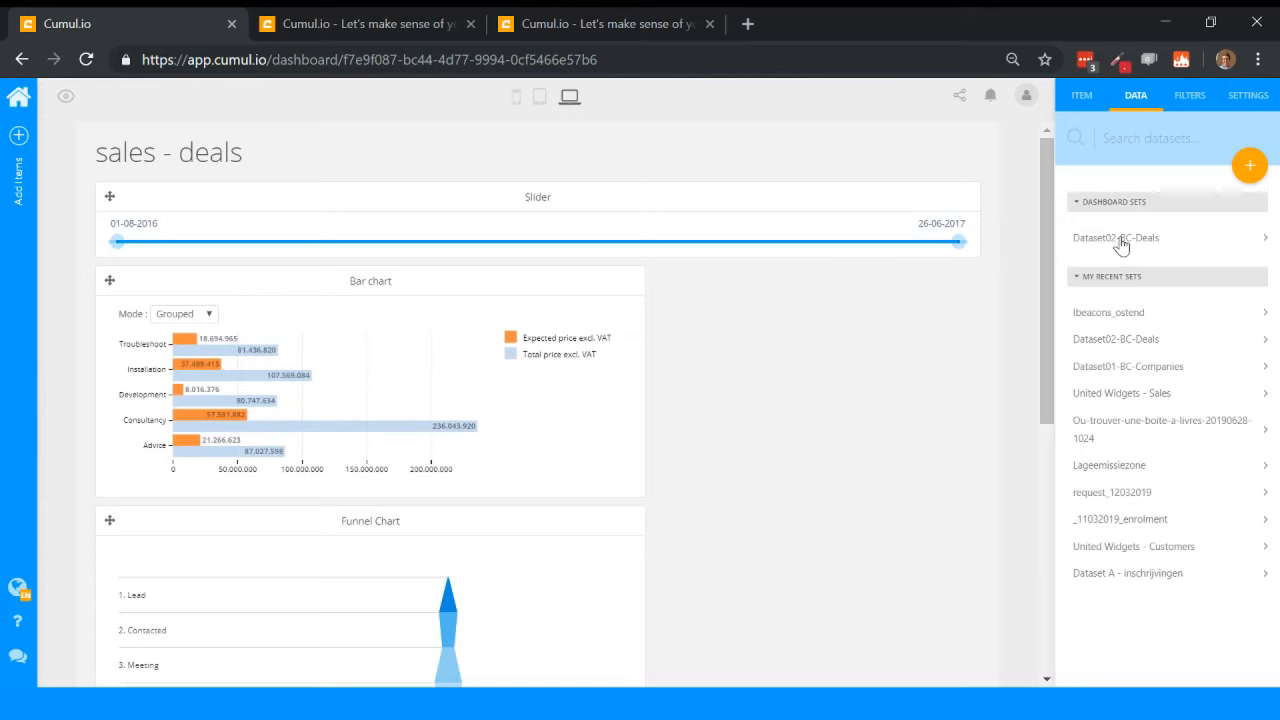
left_click(1120, 242)
left_click(1220, 186)
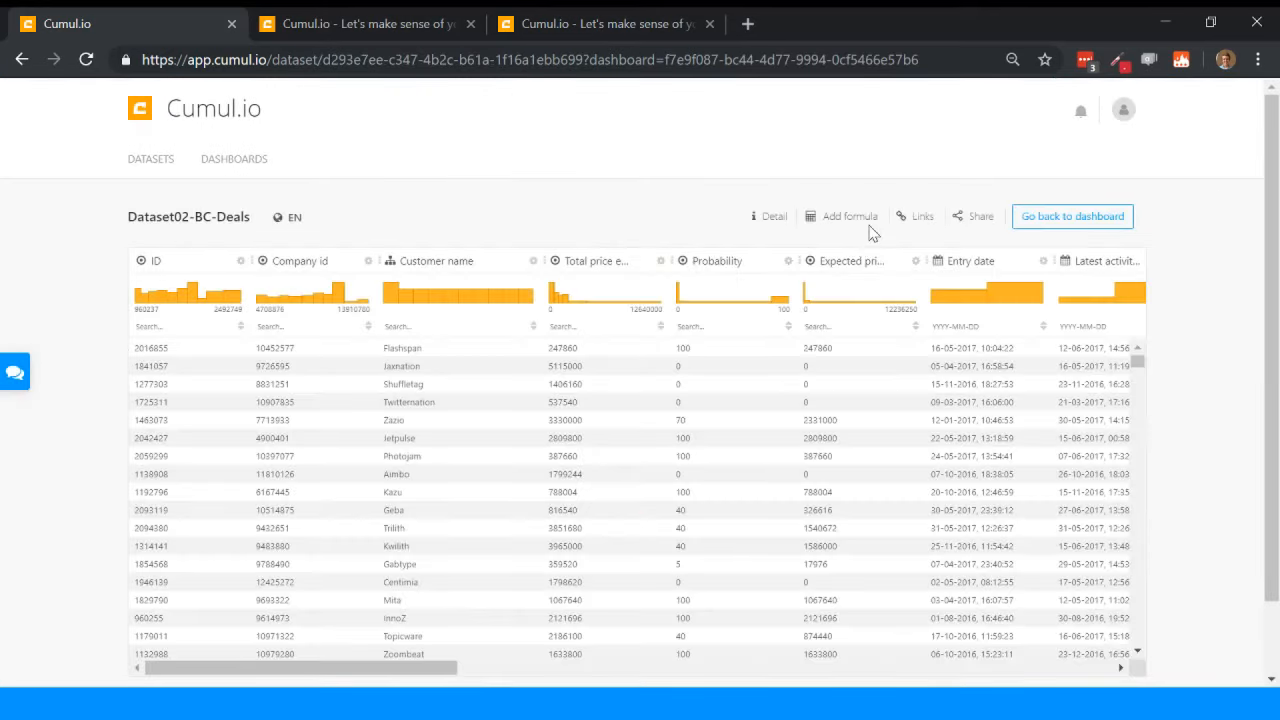
Step: Start a new derived column formula for the Deals dataset and review the available Mathematical functions
left_click(843, 221)
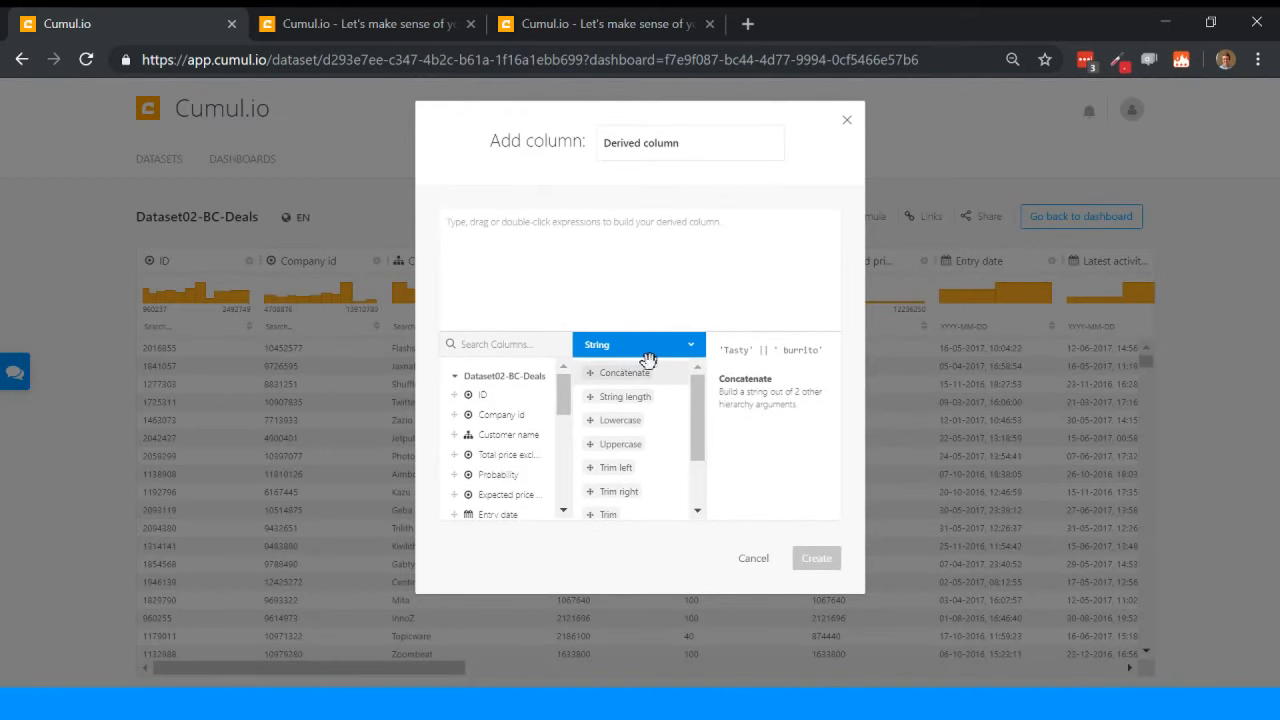
left_click(680, 352)
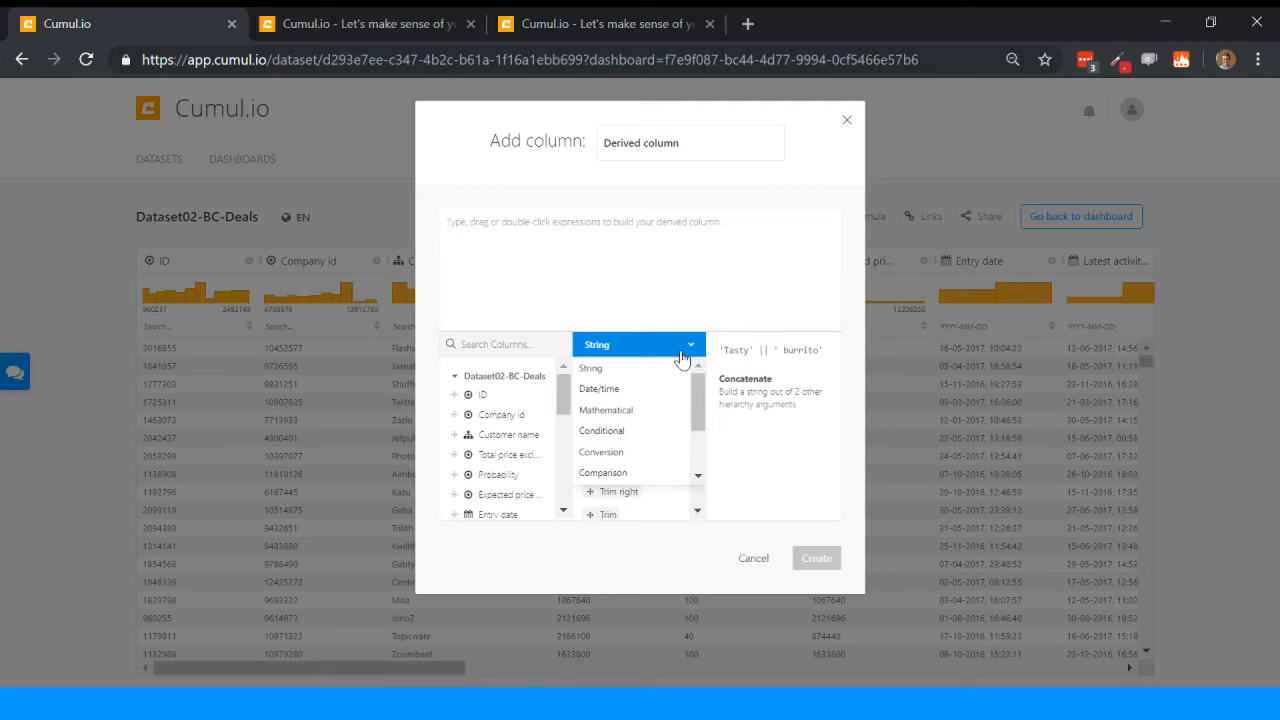
left_click(625, 408)
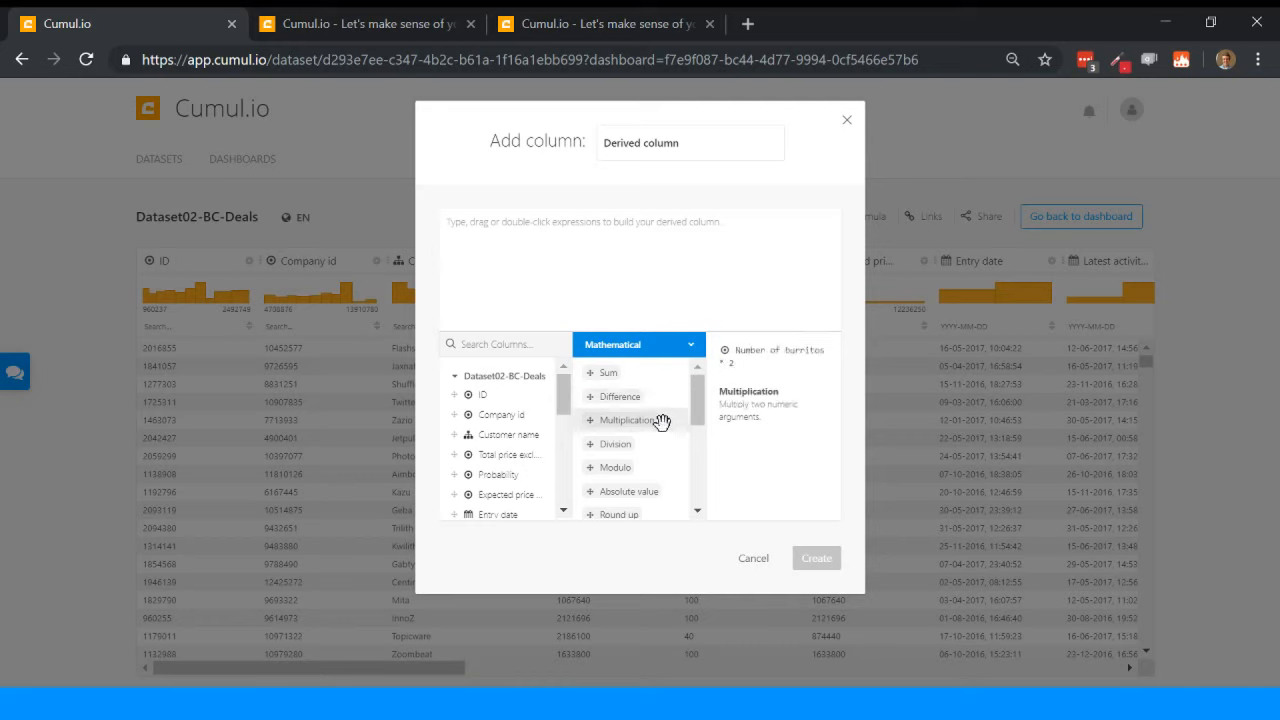
scroll(660, 421, "down", 2)
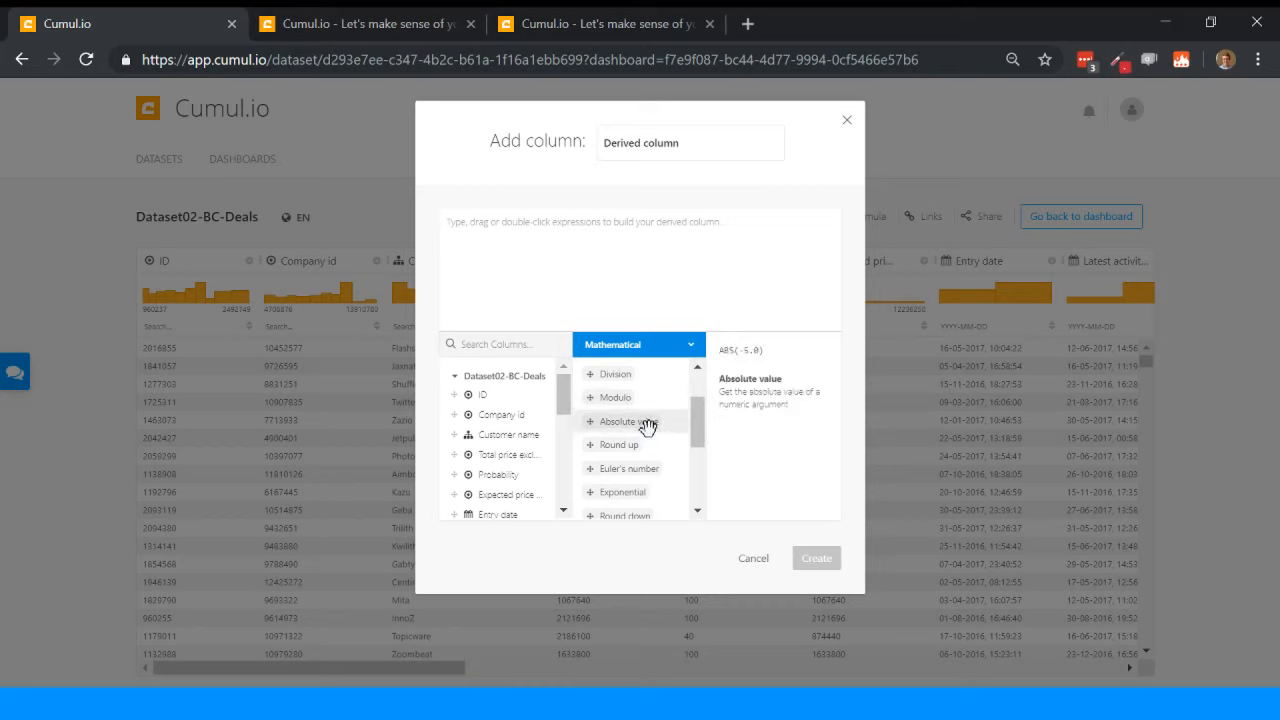
scroll(660, 445, "down", 2)
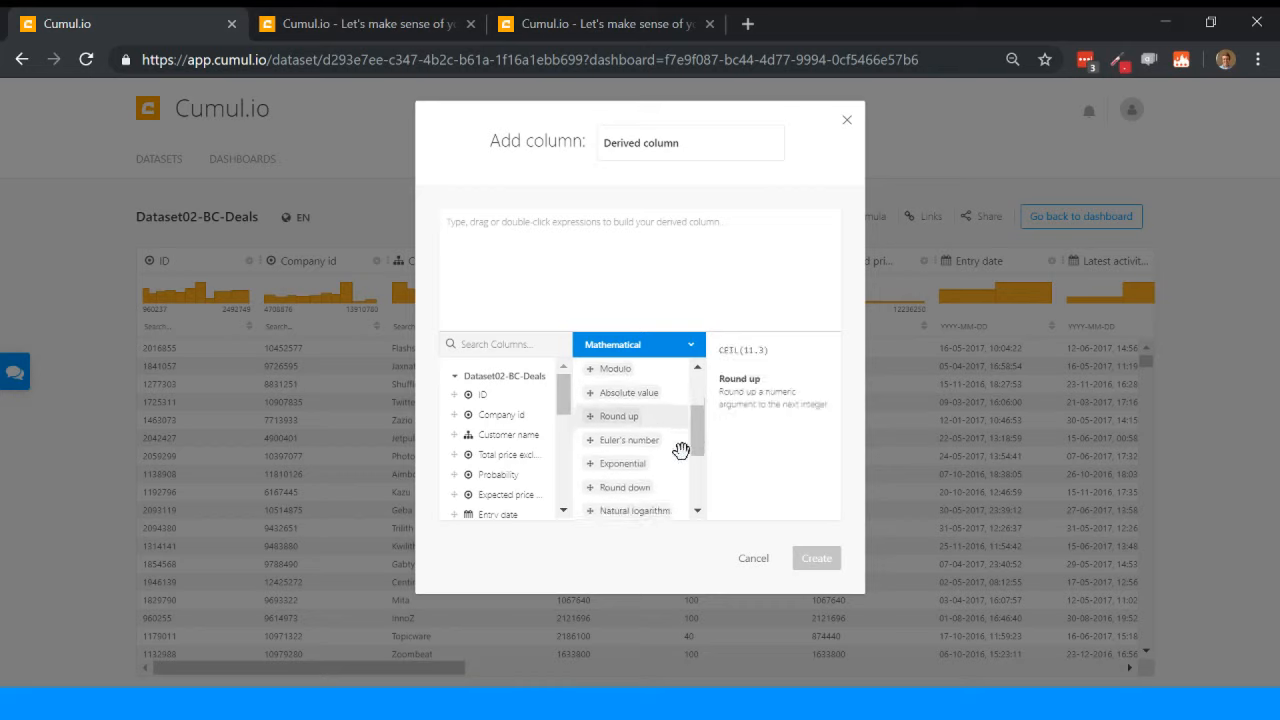
scroll(656, 464, "down", 3)
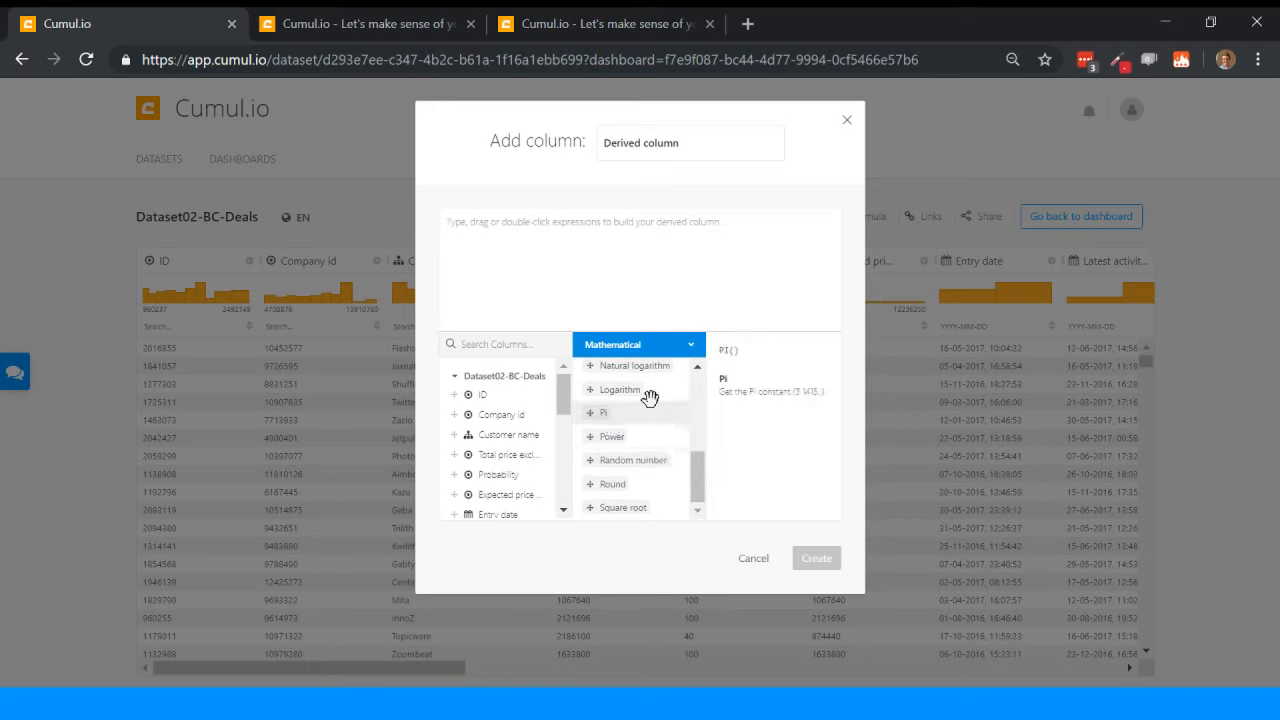
scroll(645, 410, "up", 2)
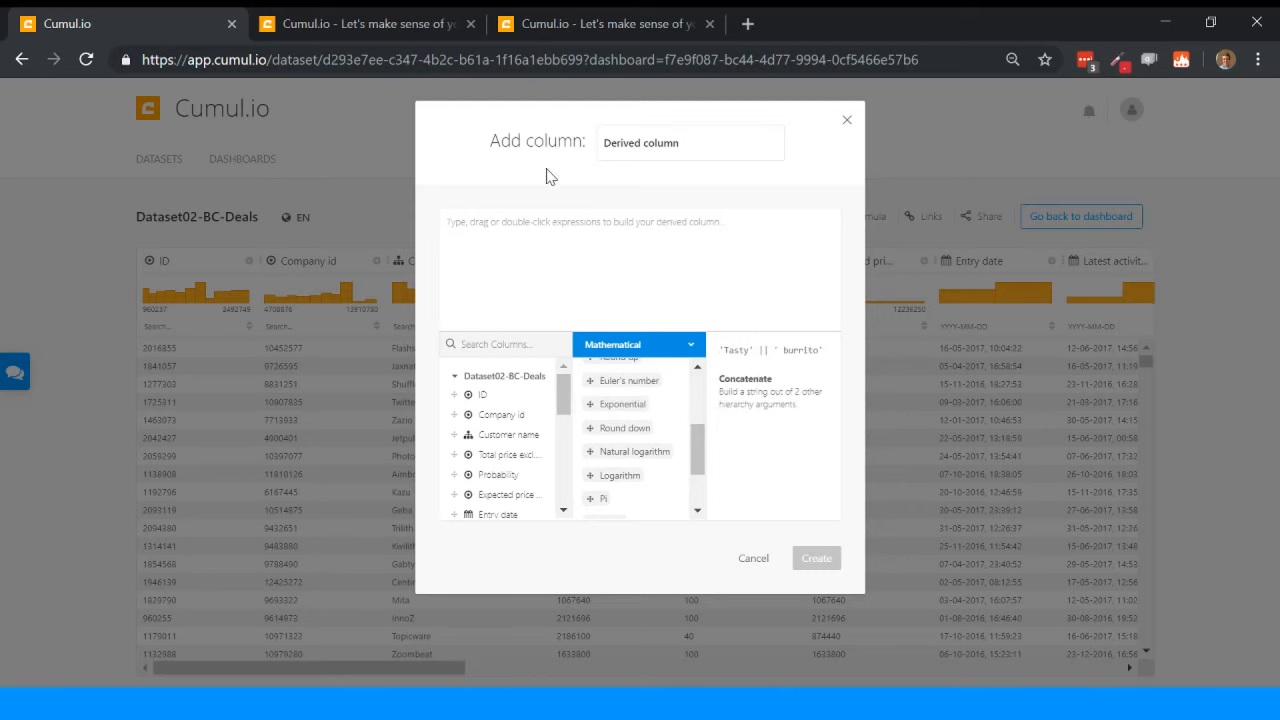
Step: Consult the academy article's table of formula editor functions, and close the new column's formula without creating it
left_click(405, 17)
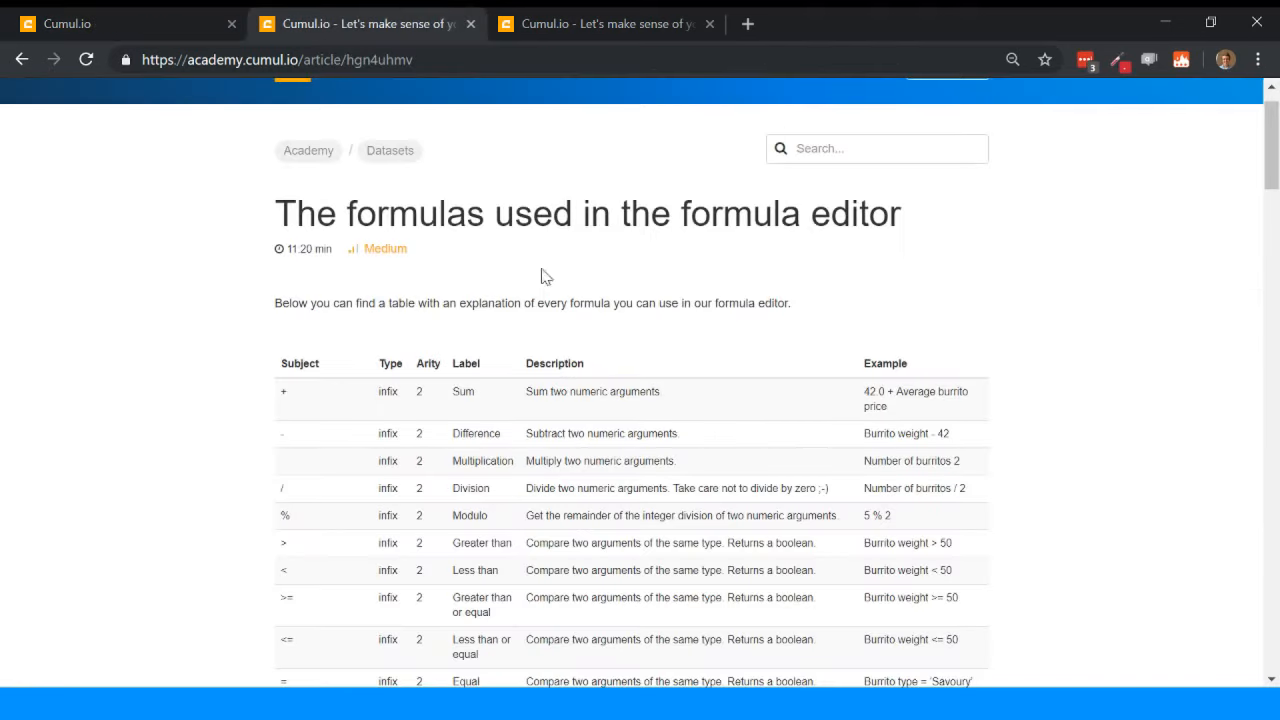
scroll(271, 286, "down", 1)
scroll(268, 286, "down", 4)
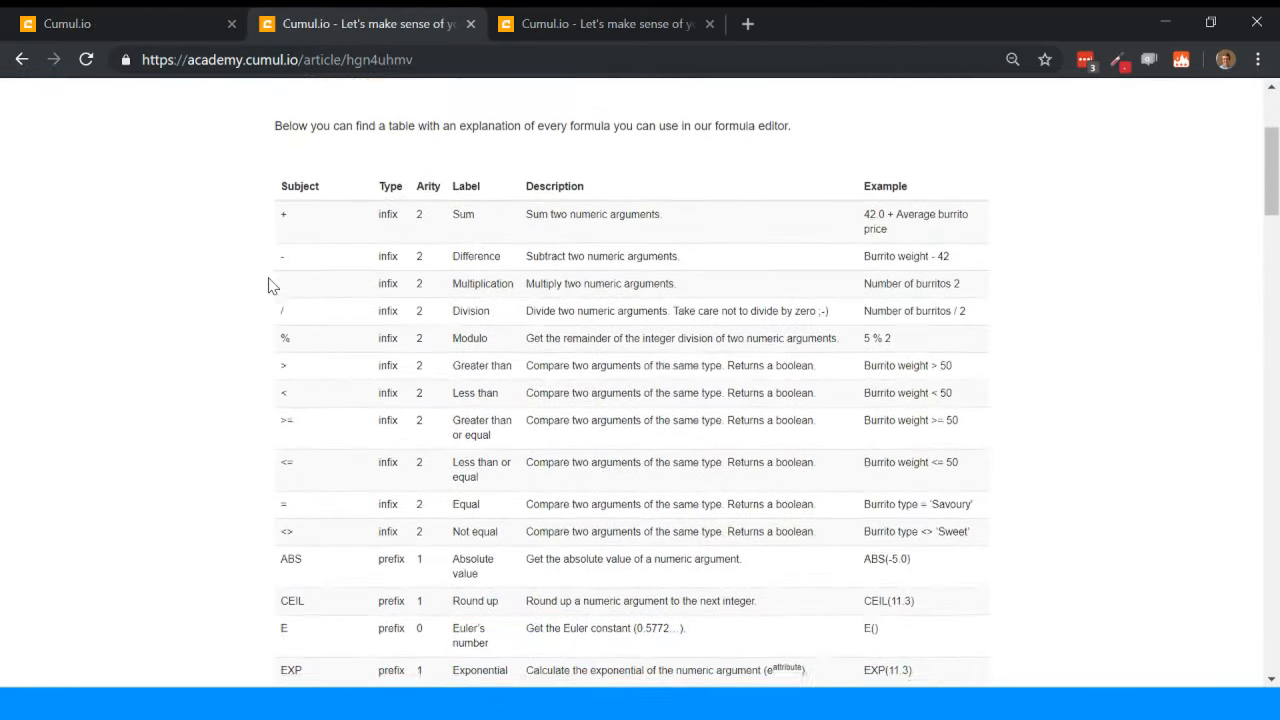
scroll(268, 286, "down", 1)
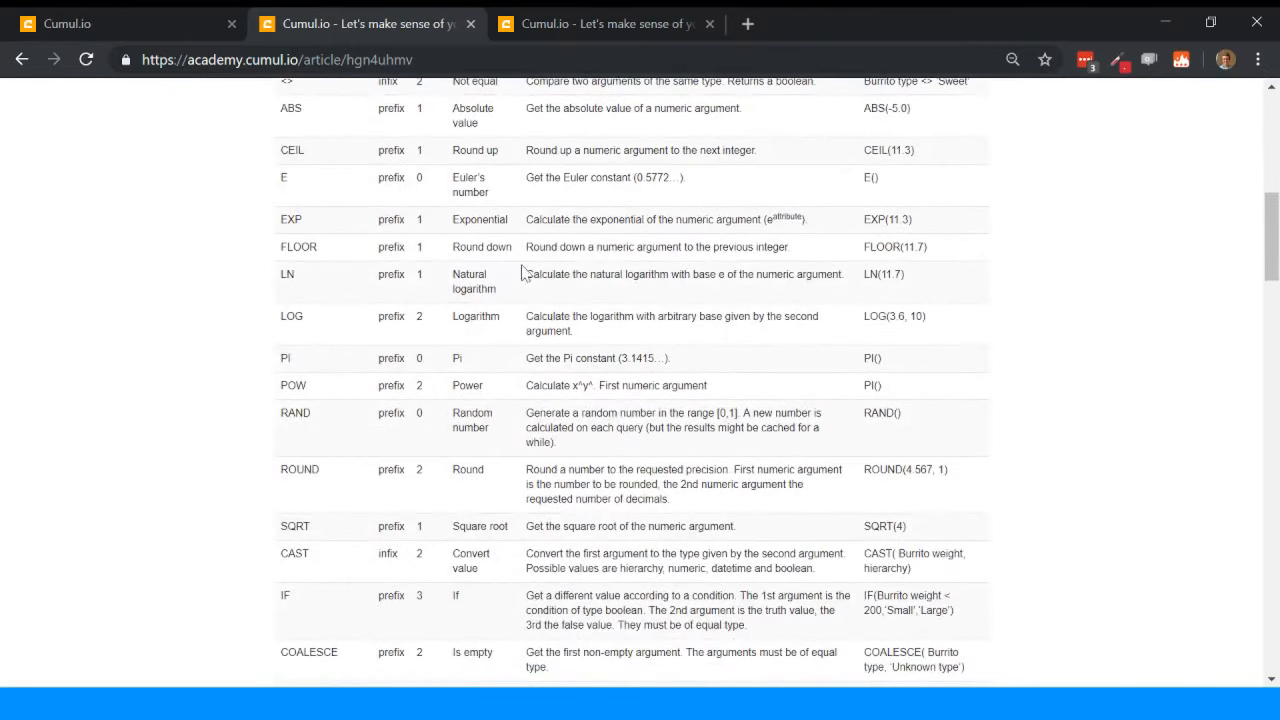
left_click(188, 13)
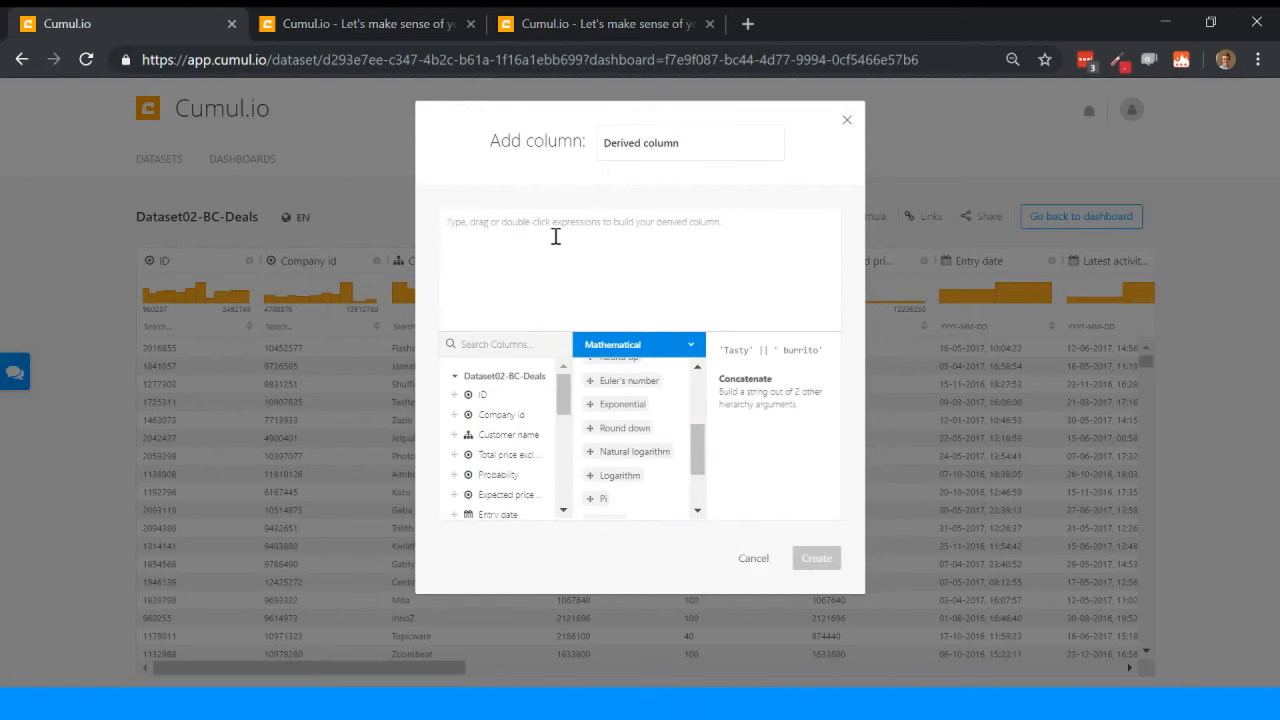
left_click(846, 121)
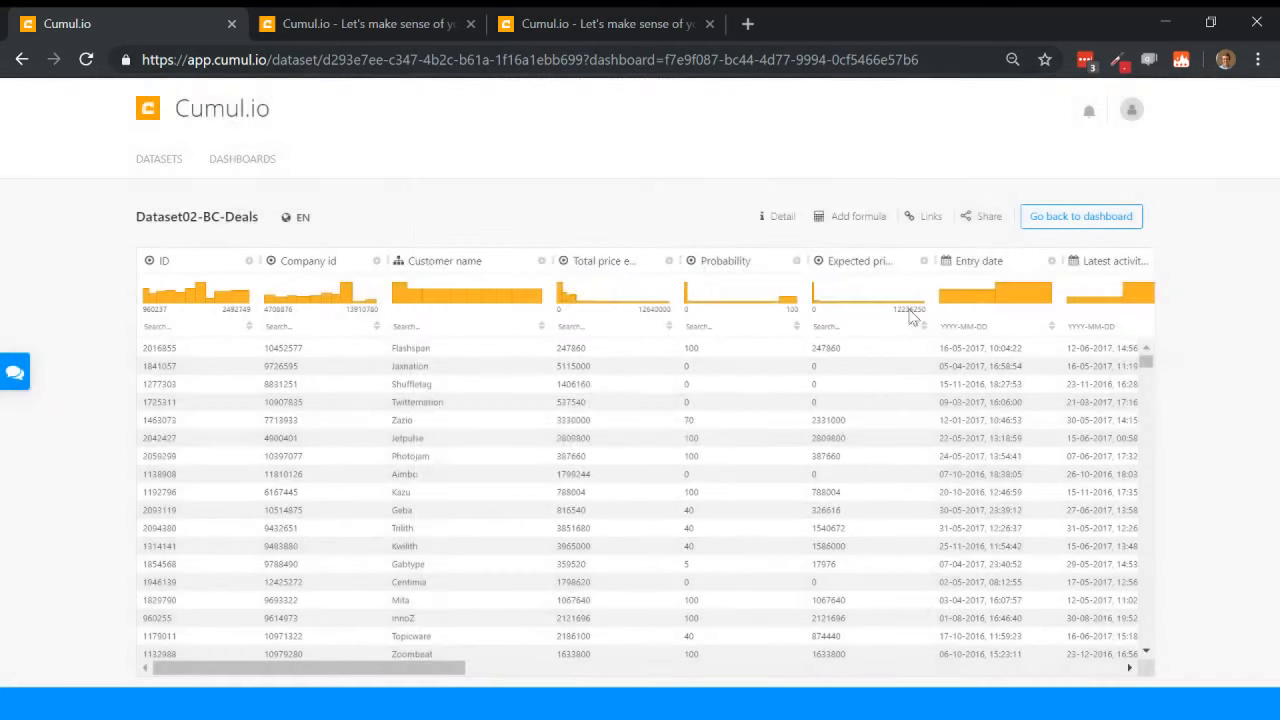
Step: Look through the Dataset02-BC-Deals columns up to Phase Group, Phase and the refusal reason
scroll(937, 440, "right", 5)
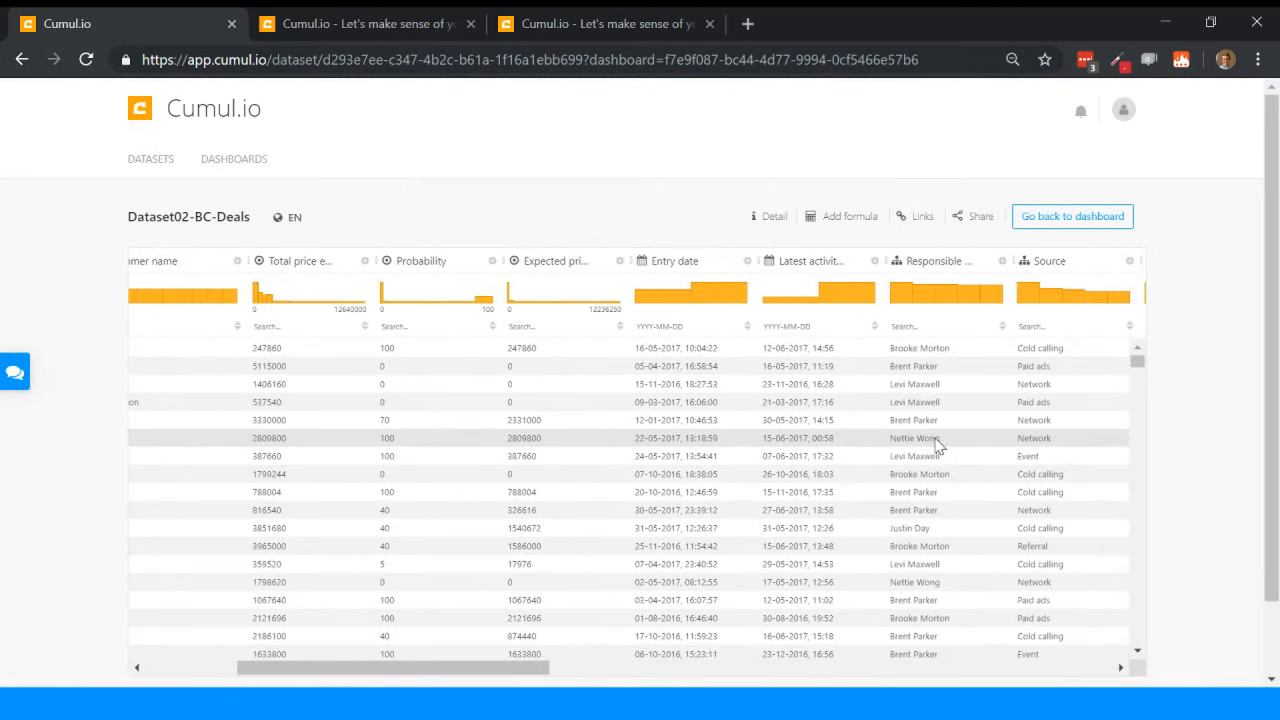
scroll(937, 442, "right", 5)
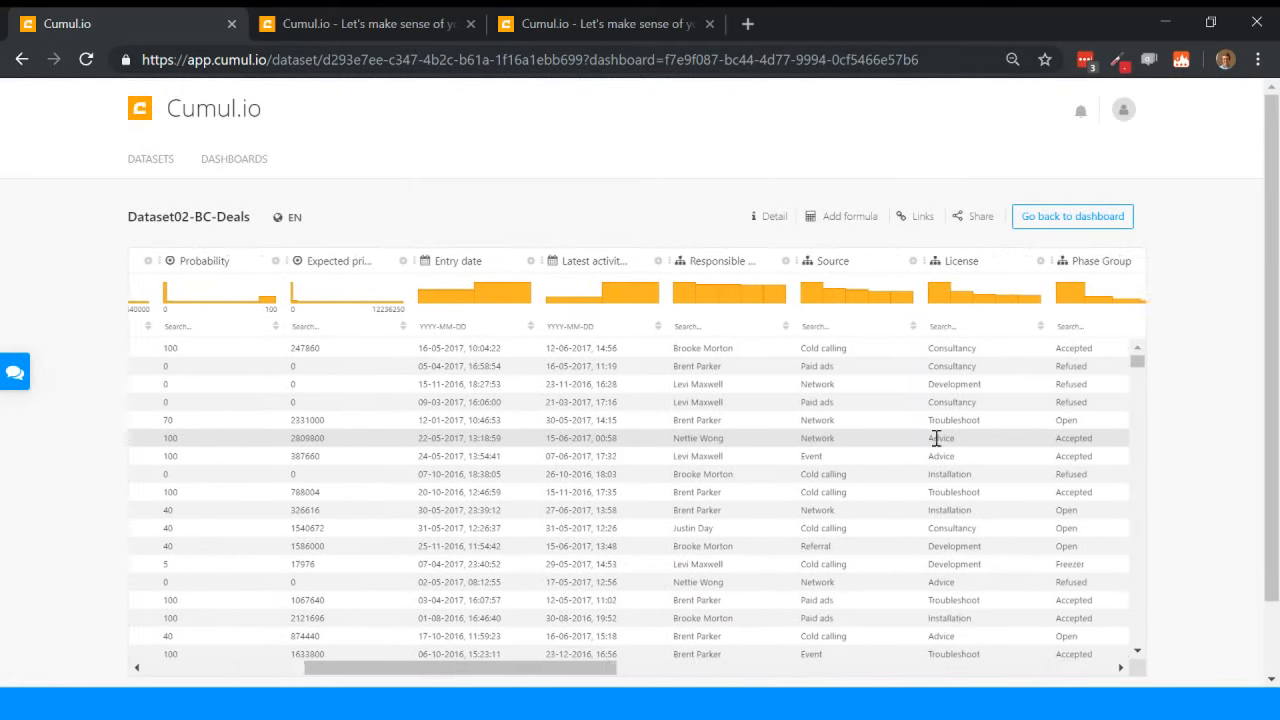
scroll(937, 439, "right", 1)
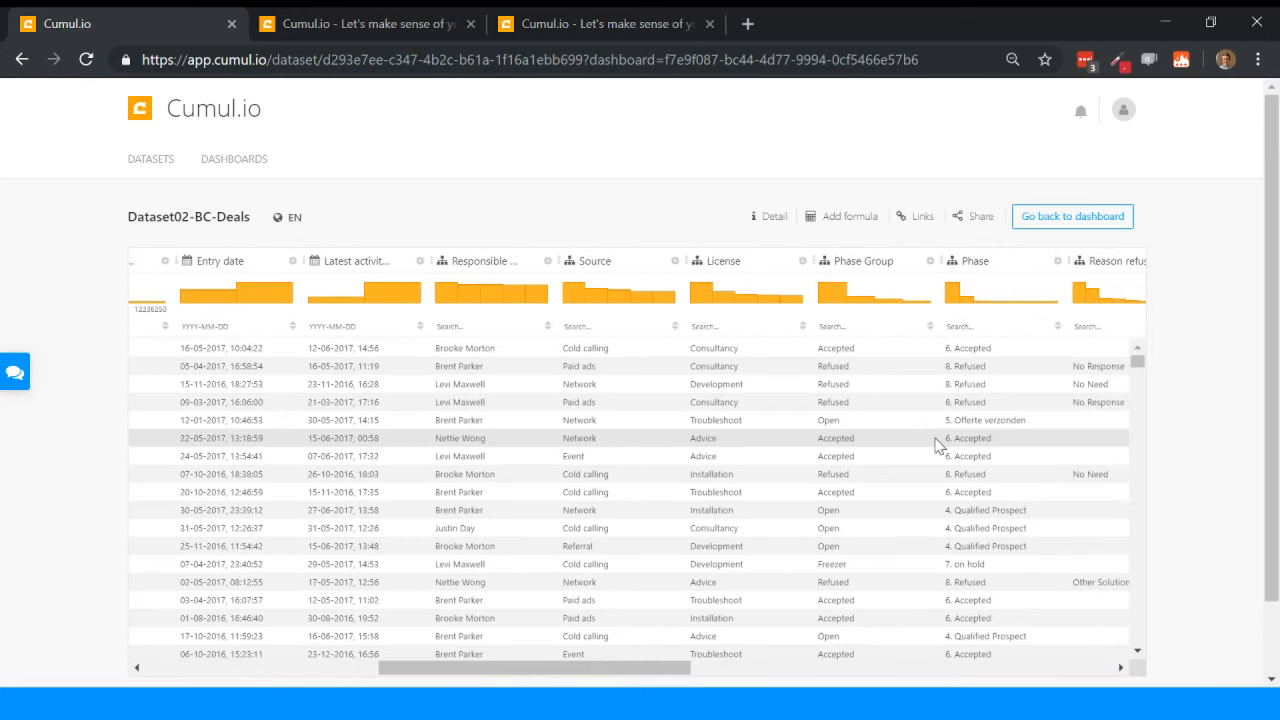